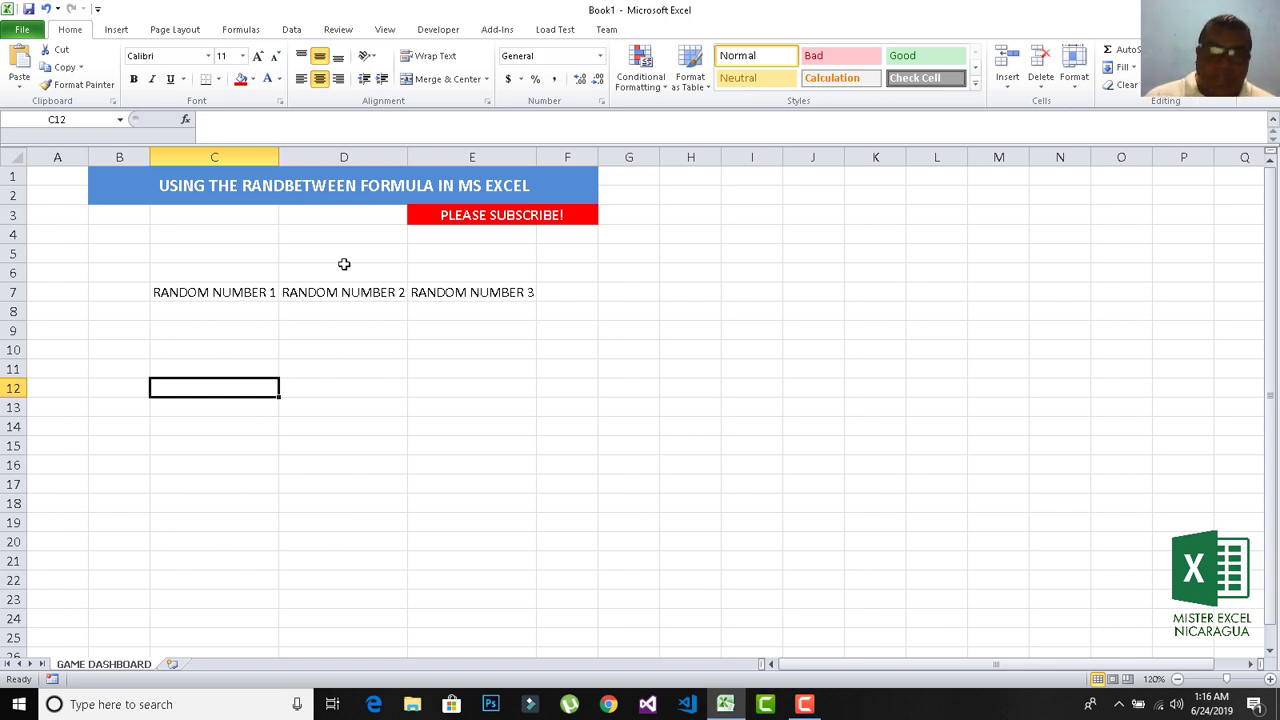
# Step: Merge and center the range B5:F6 and set its vertical alignment to middle
pyautogui.click(343, 268)
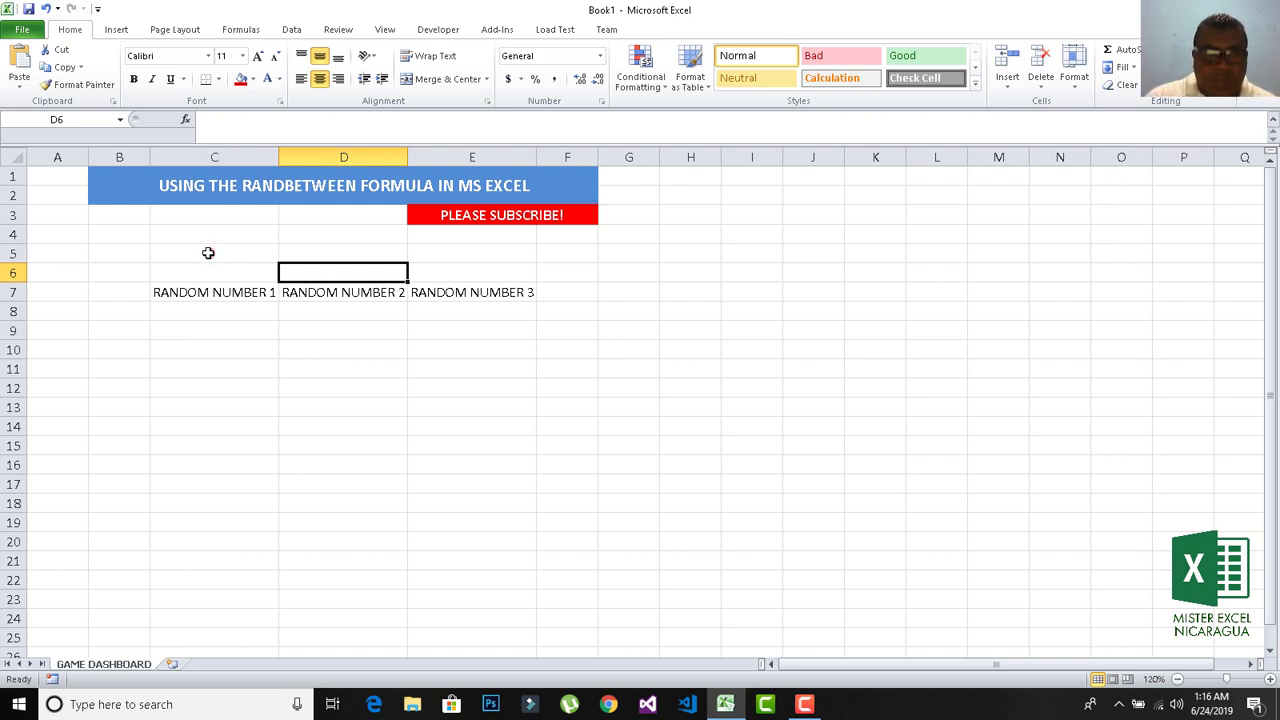
pyautogui.moveTo(206, 252); pyautogui.dragTo(490, 282)
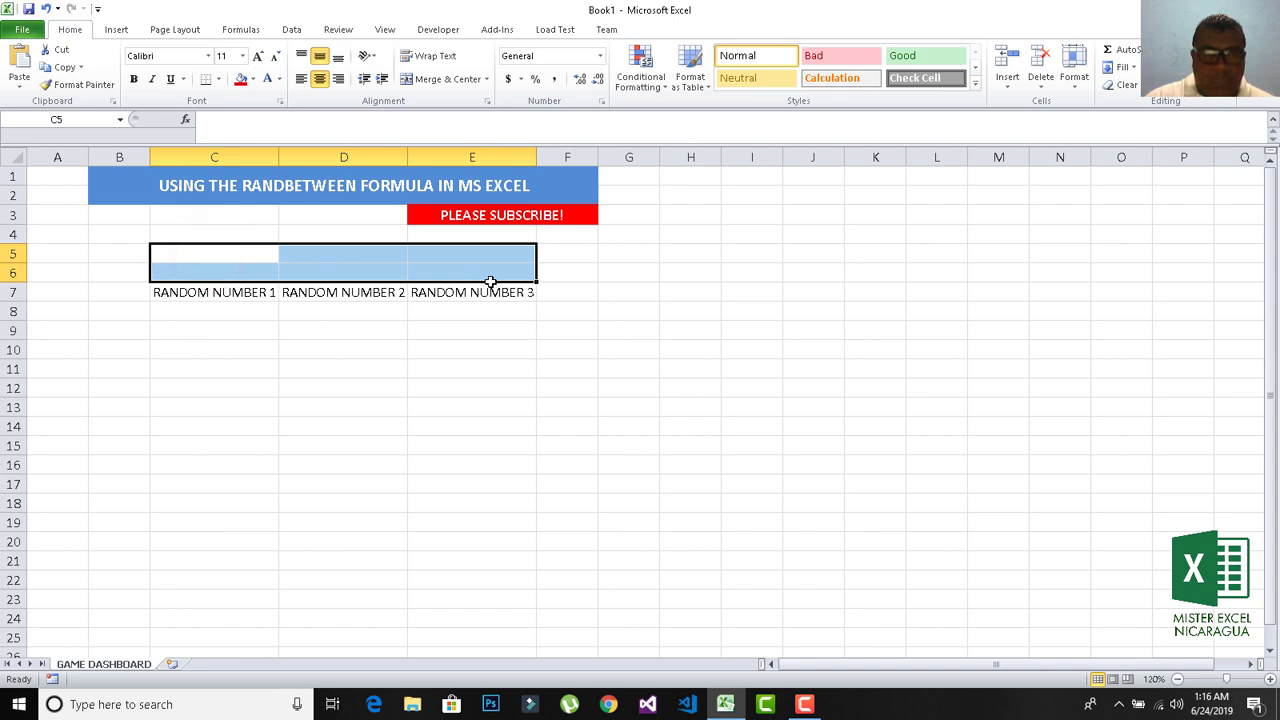
pyautogui.moveTo(116, 256); pyautogui.dragTo(549, 277)
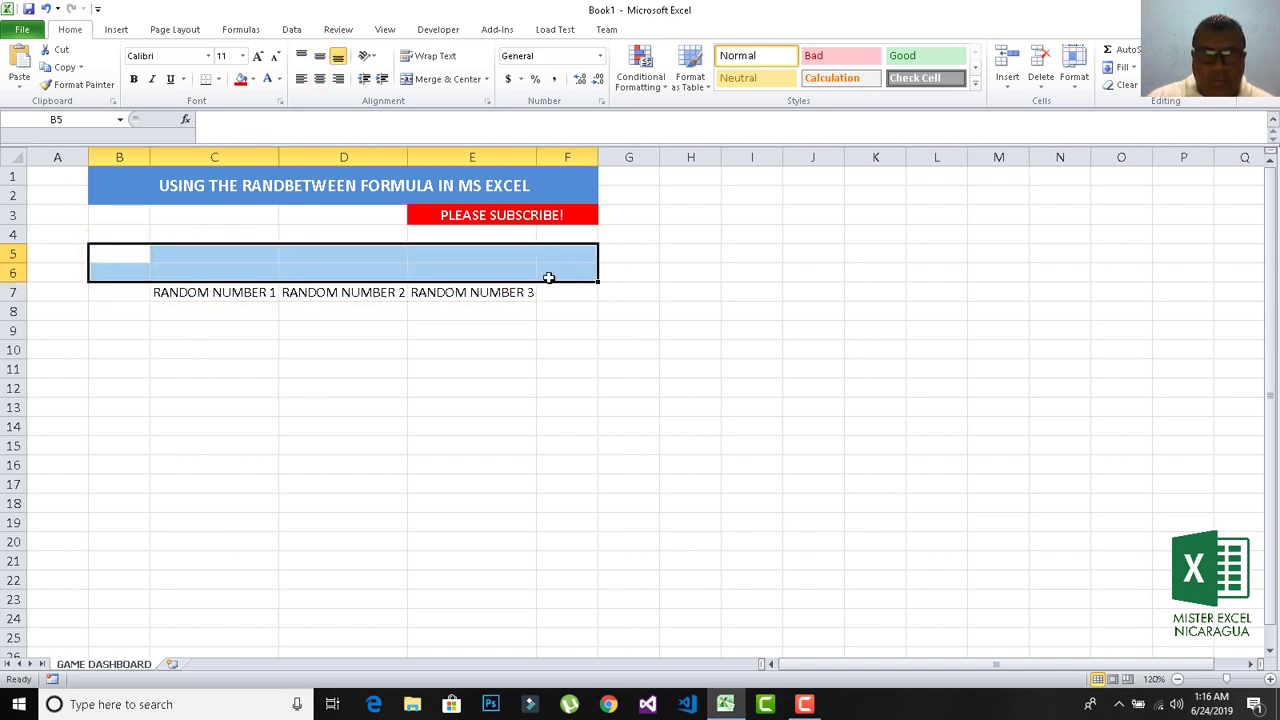
pyautogui.click(418, 84)
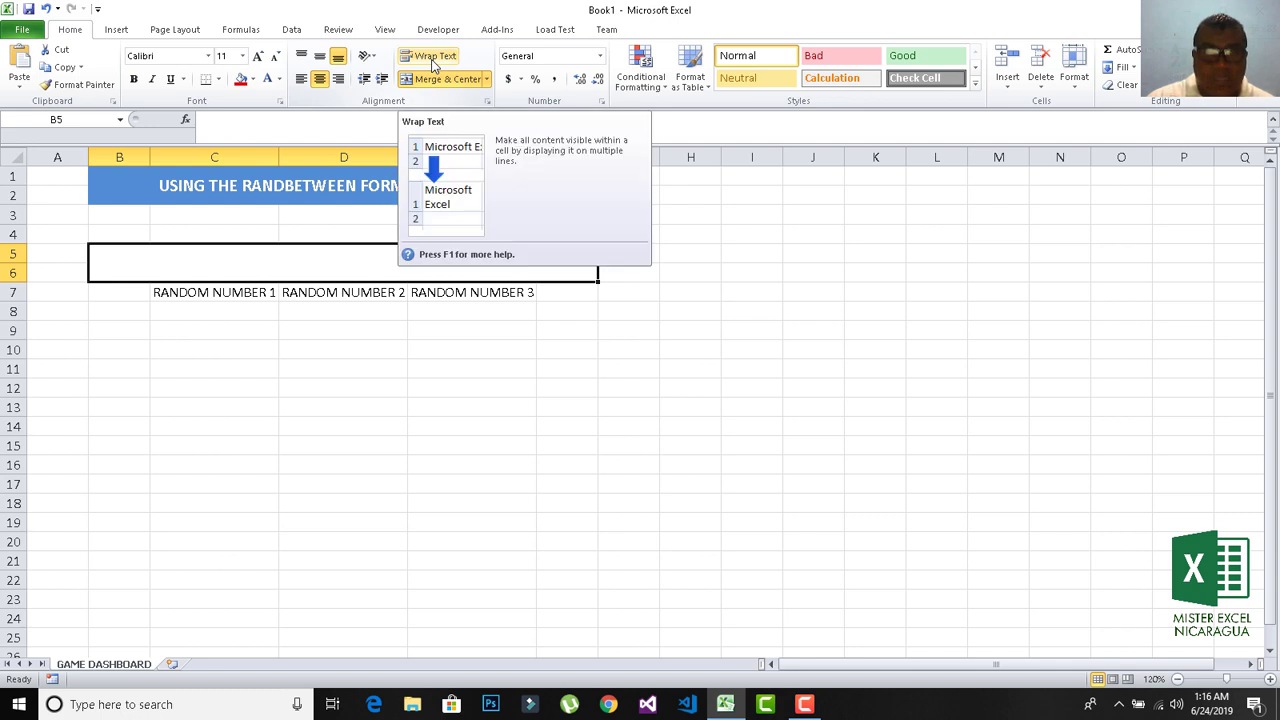
pyautogui.click(432, 60)
pyautogui.click(431, 59)
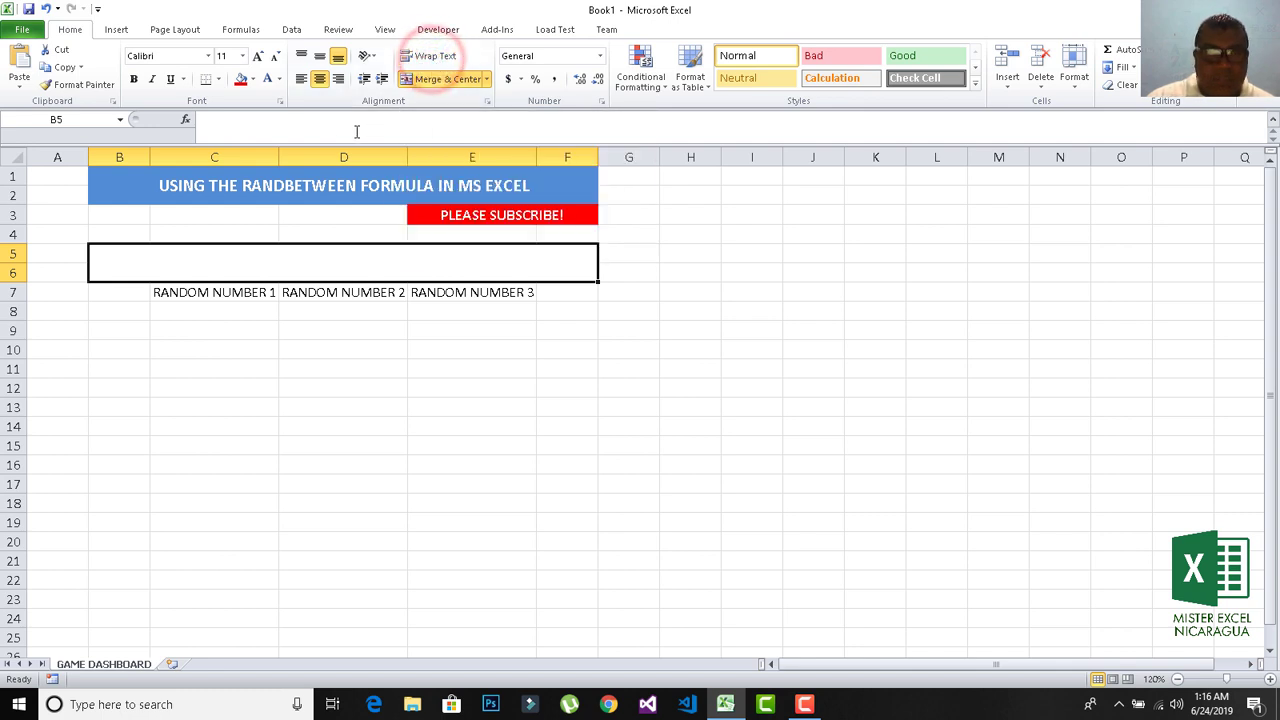
pyautogui.click(319, 56)
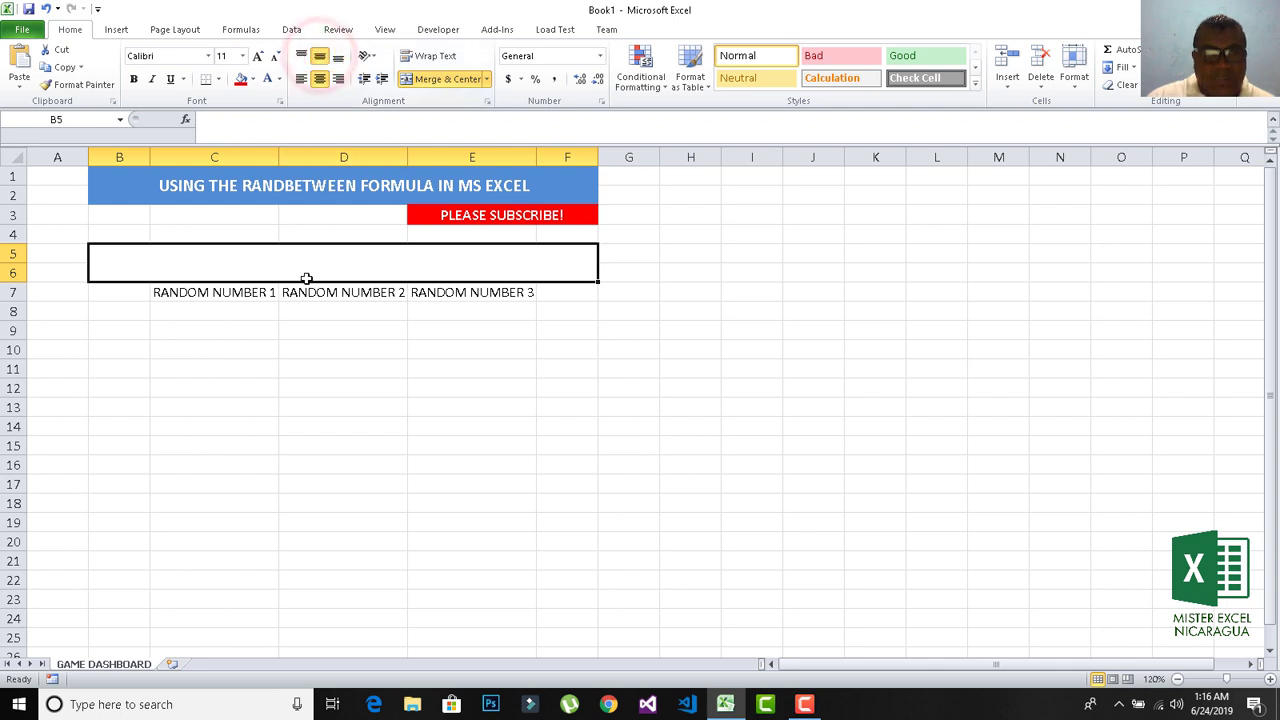
# Step: Enter the title THE CRAZY SLOT MACHINE in the merged cell B5
pyautogui.click(270, 124)
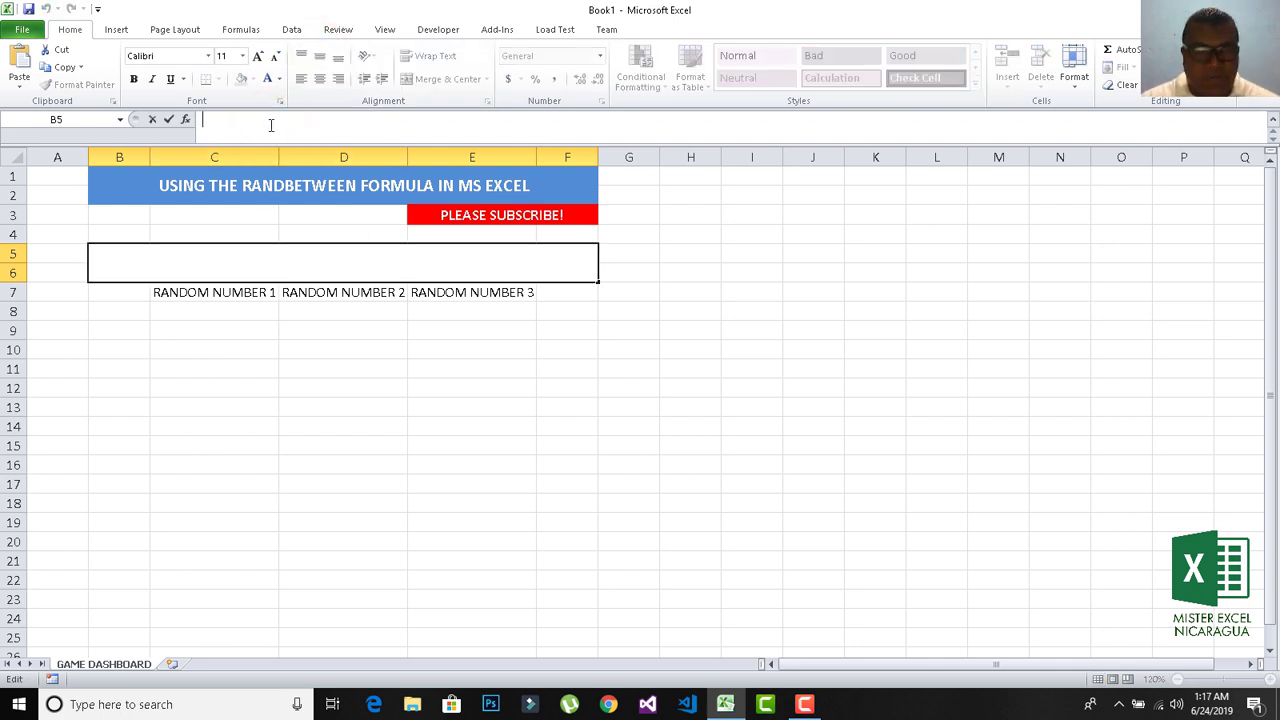
pyautogui.write('THE CRA')
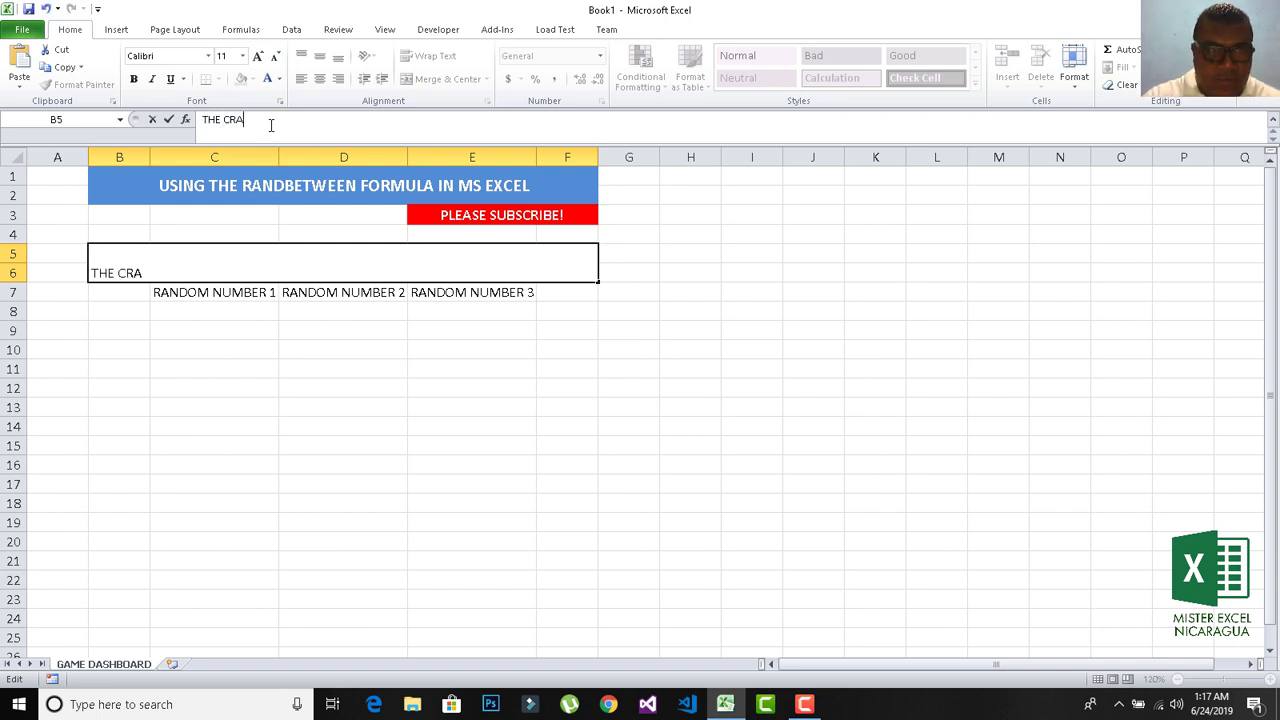
pyautogui.write('ZY SLOT ')
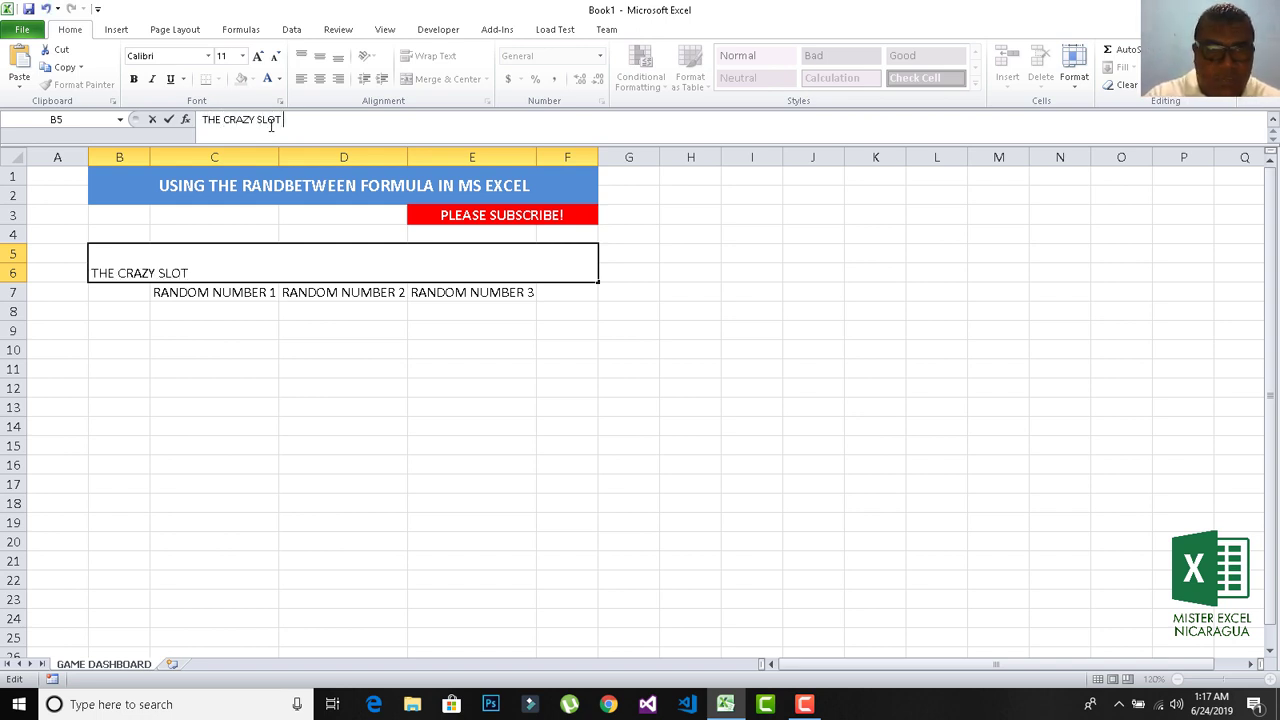
pyautogui.write('MACHINE')
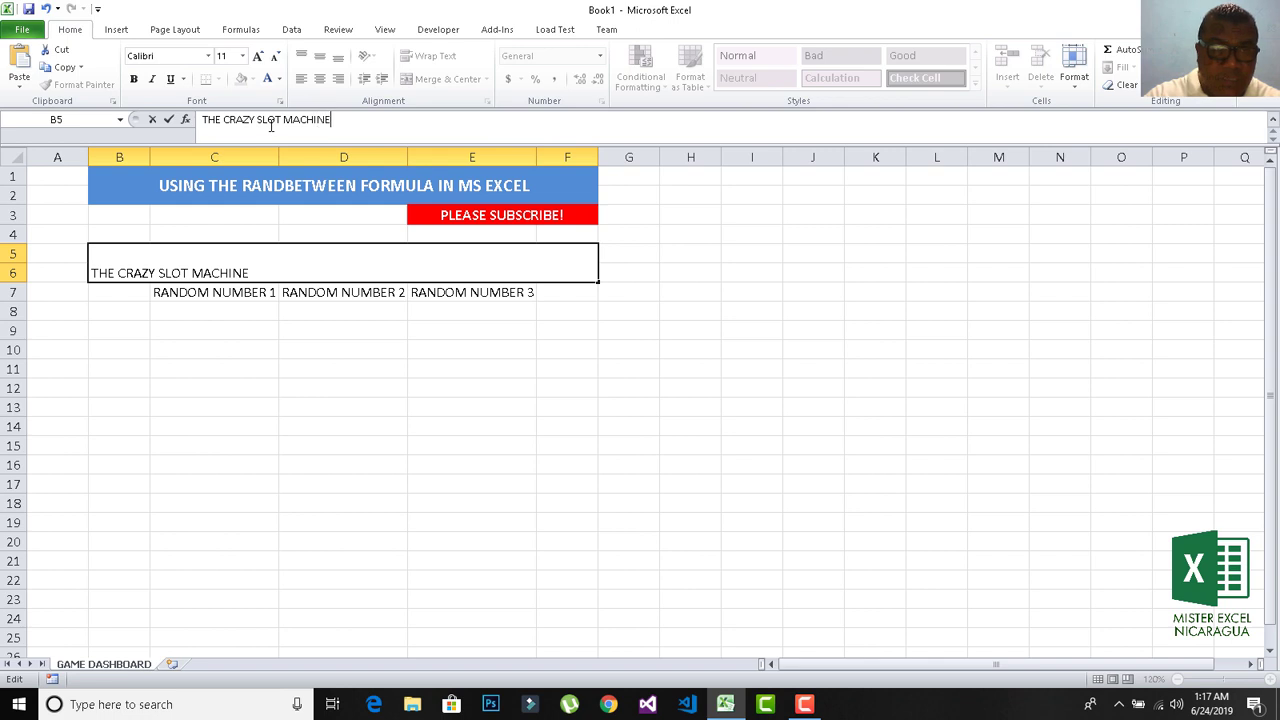
pyautogui.press('Return')
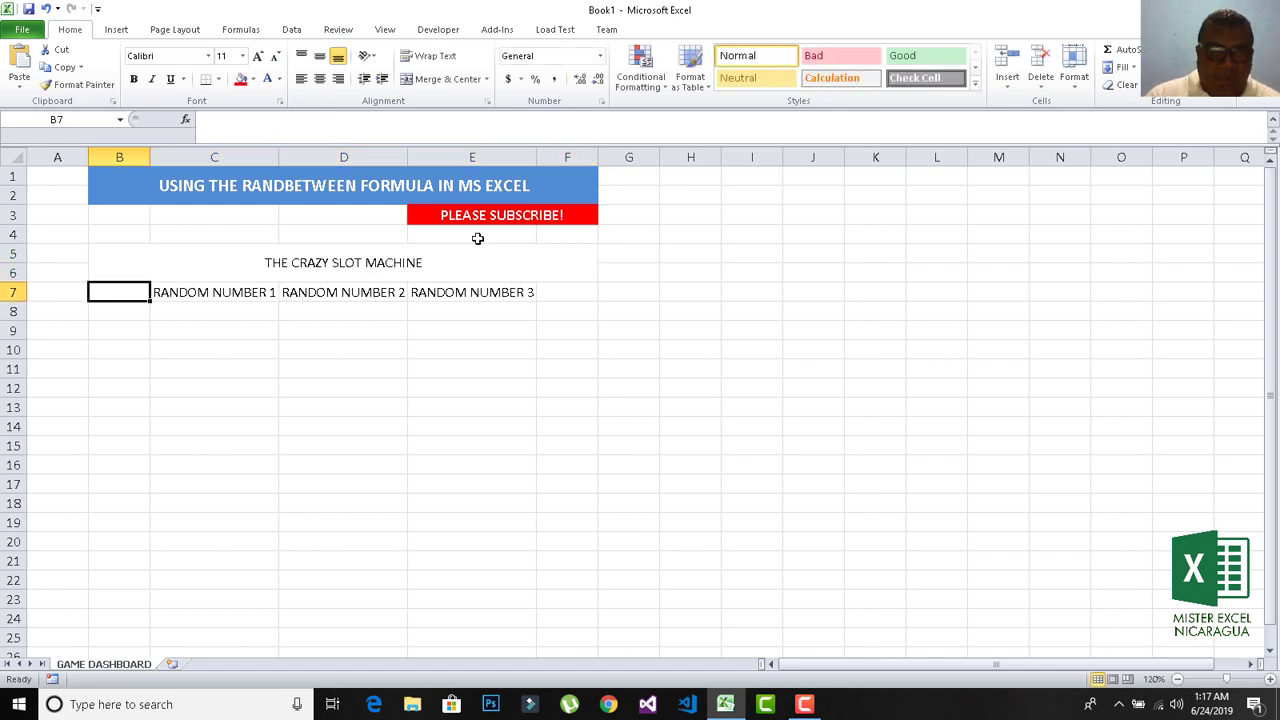
# Step: Insert MS EXCEL into the slot machine title so that it reads THE CRAZY MS EXCEL SLOT MACHINE
pyautogui.click(418, 265)
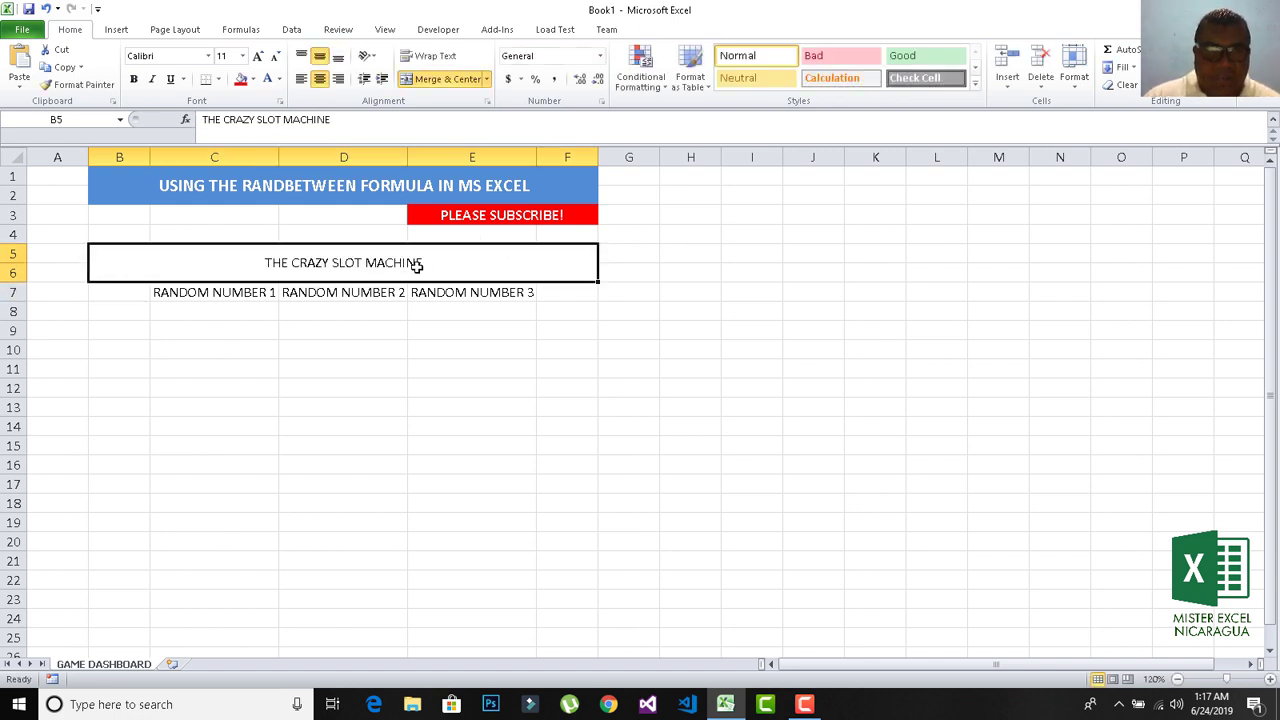
pyautogui.click(257, 119)
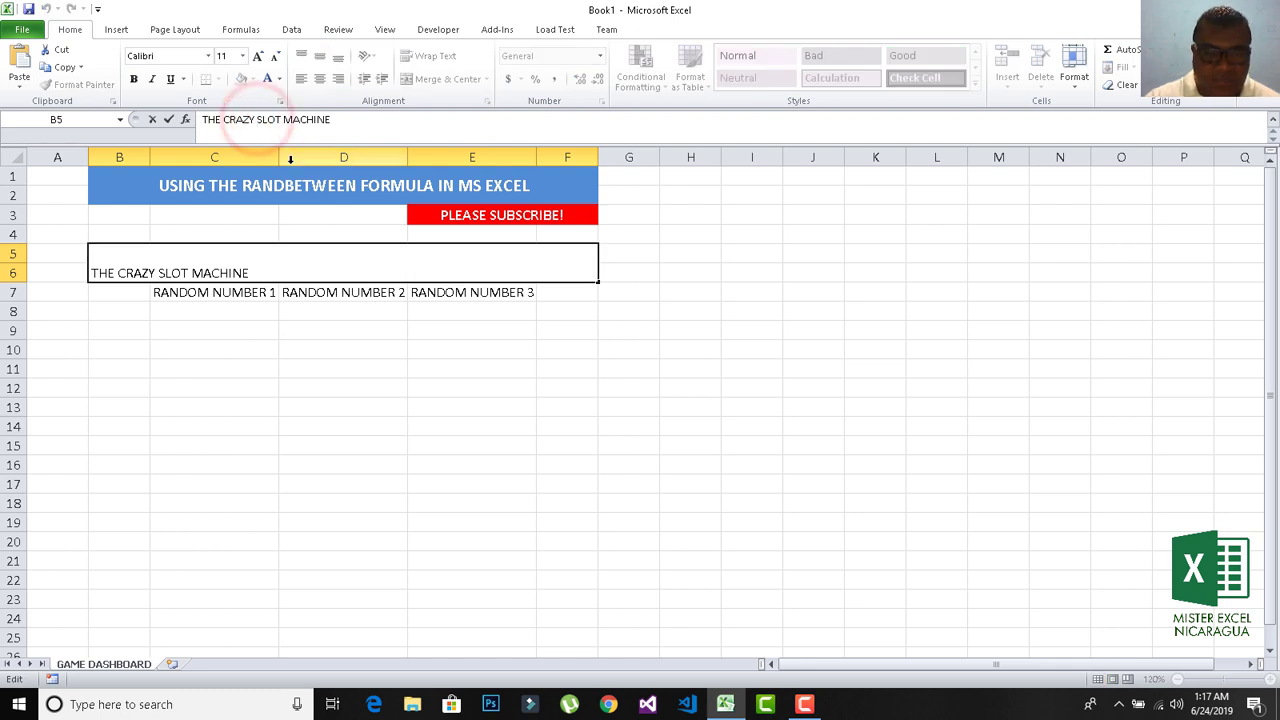
pyautogui.write('MS EXCEL')
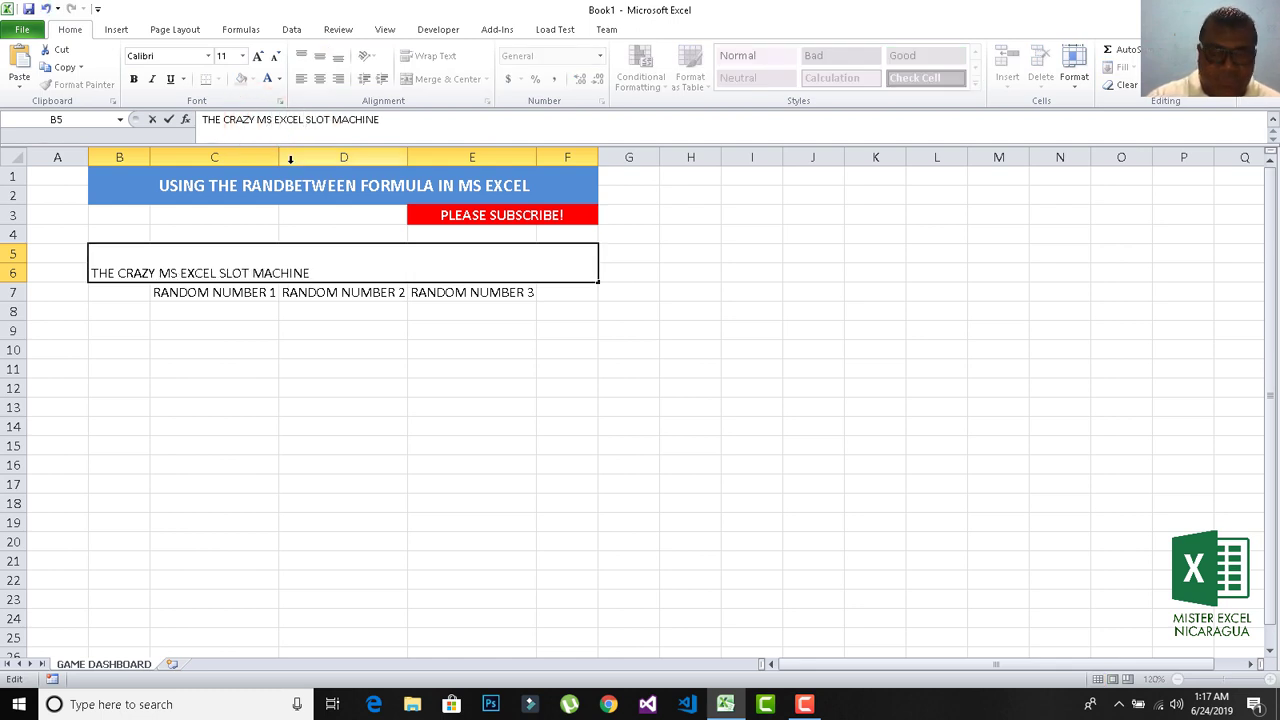
pyautogui.press('Return')
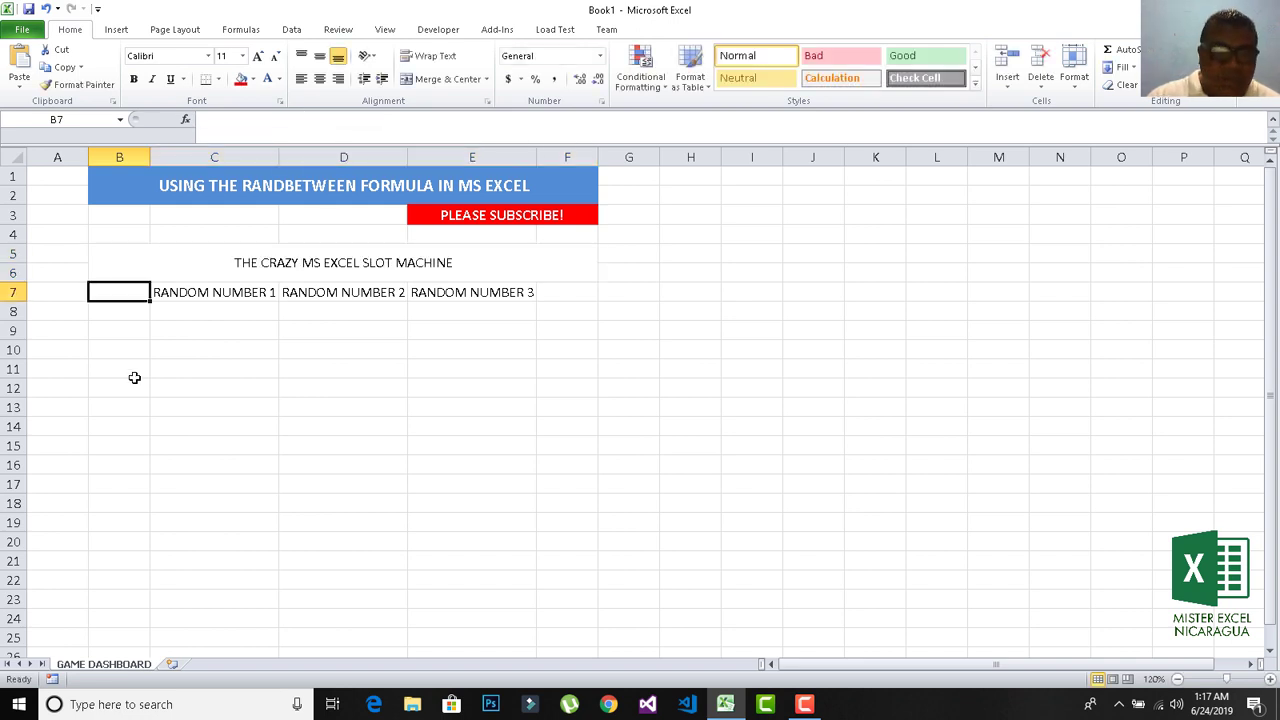
# Step: Fill the slot machine title cell with standard light blue and make its text bold
pyautogui.click(219, 267)
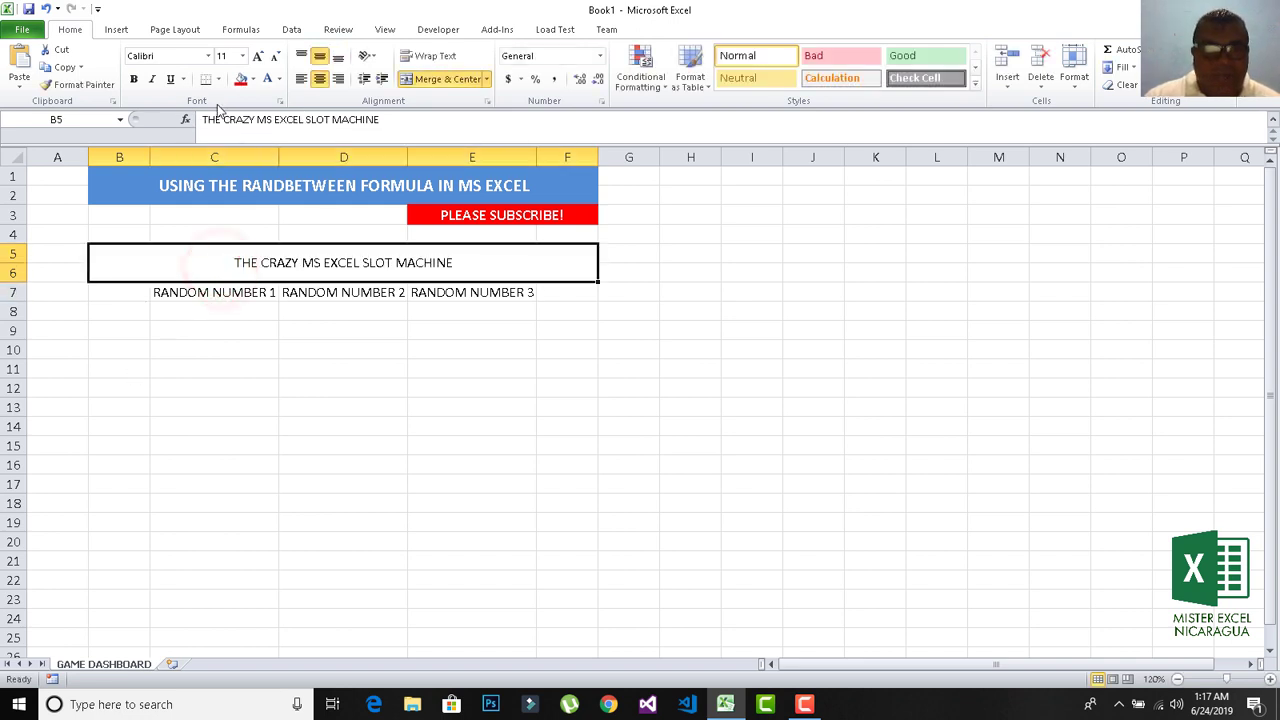
pyautogui.click(252, 80)
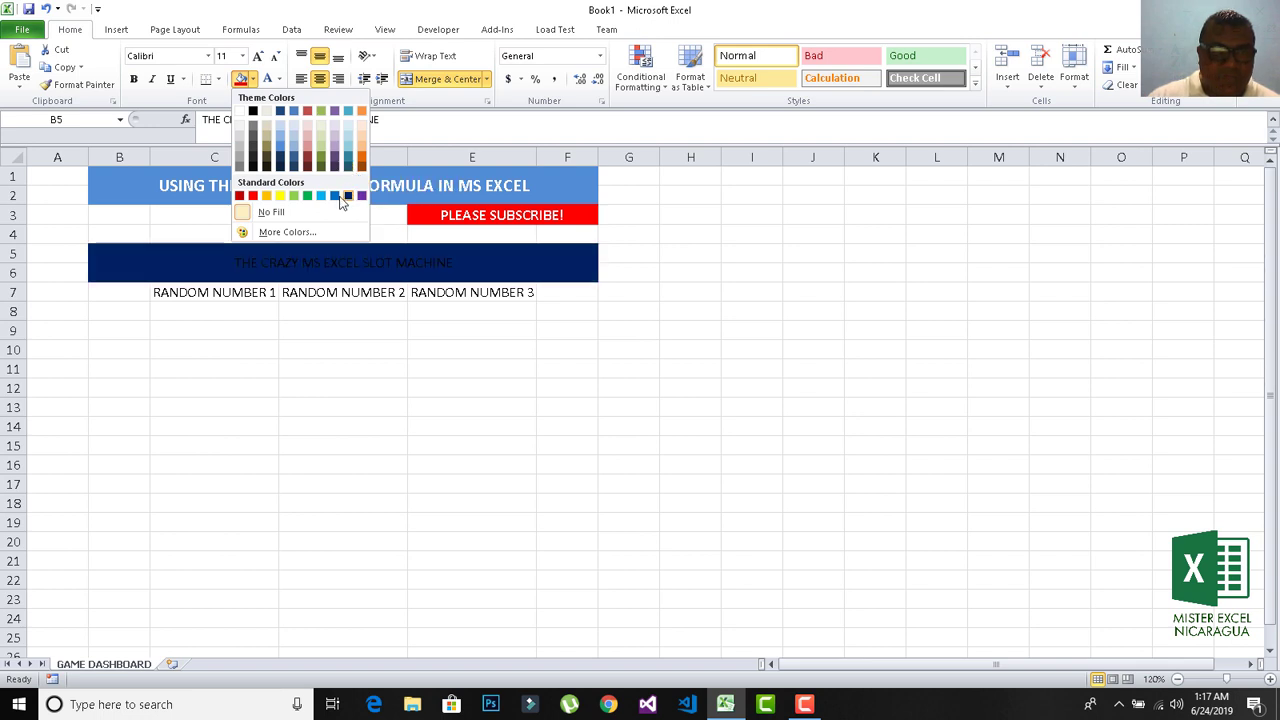
pyautogui.click(321, 196)
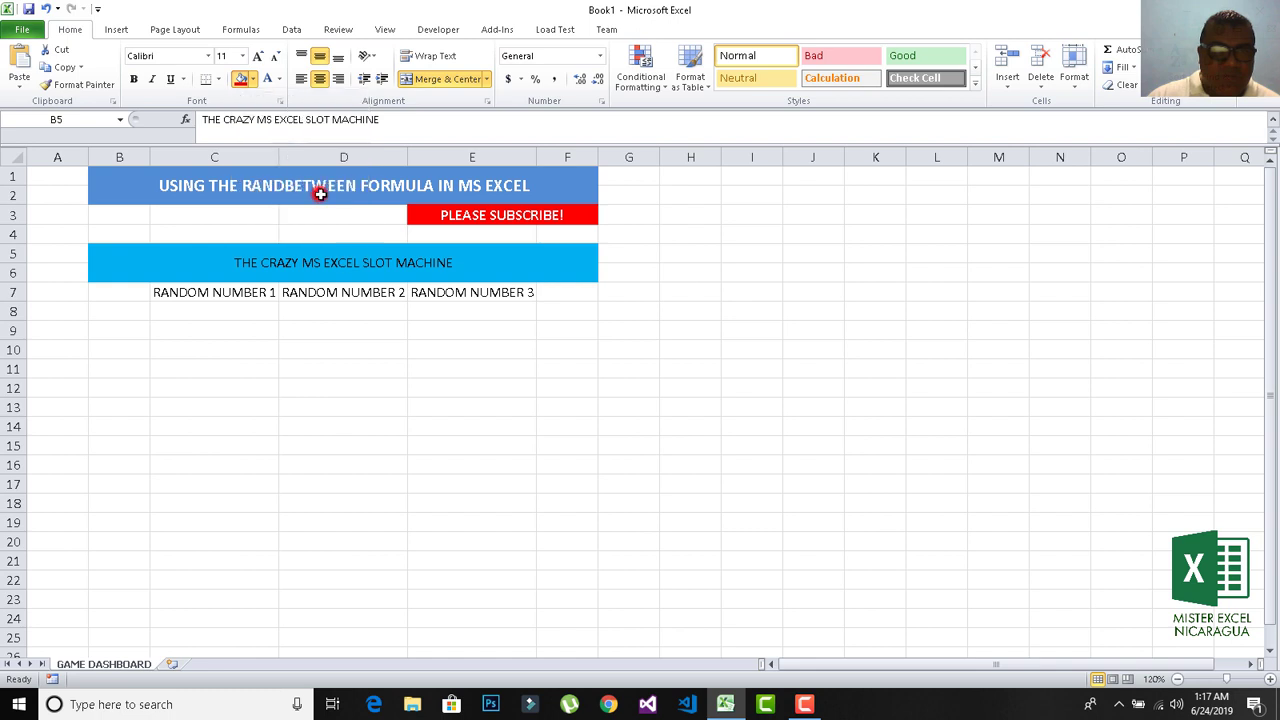
pyautogui.click(133, 79)
pyautogui.click(291, 352)
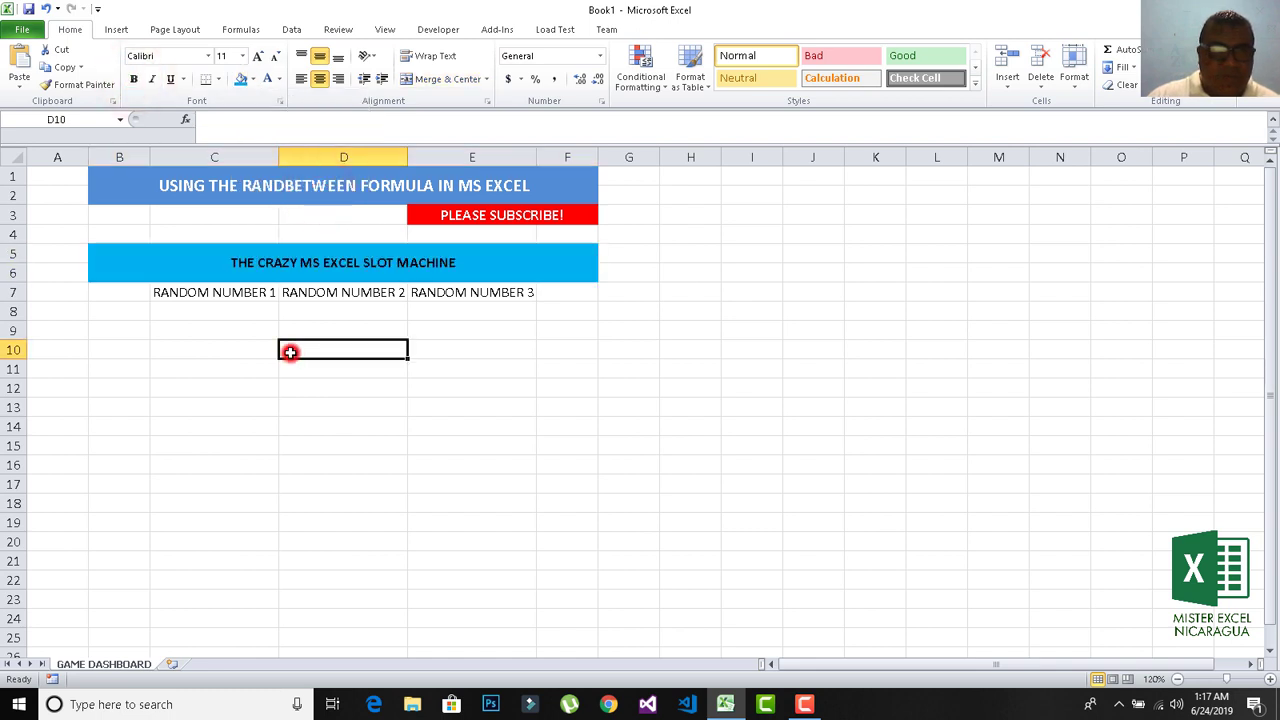
# Step: Give the RANDOM NUMBER 1 header in C7 white text and a purple theme fill
pyautogui.click(200, 292)
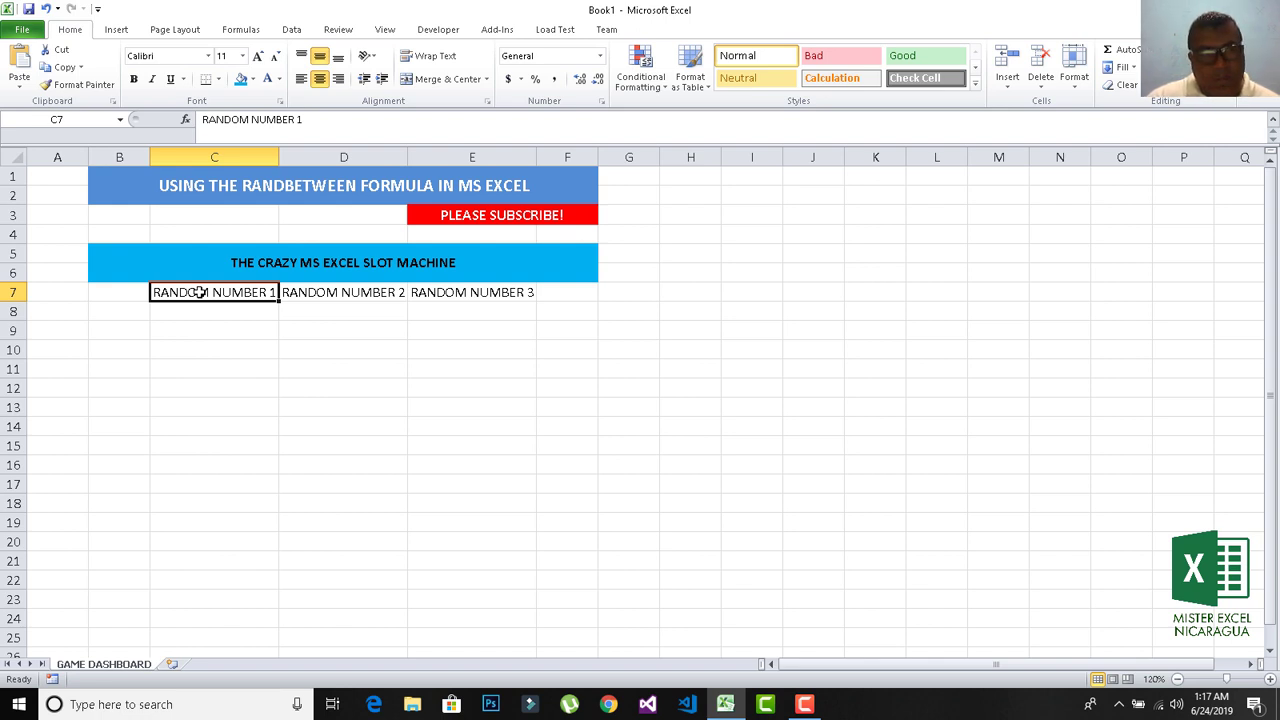
pyautogui.click(222, 326)
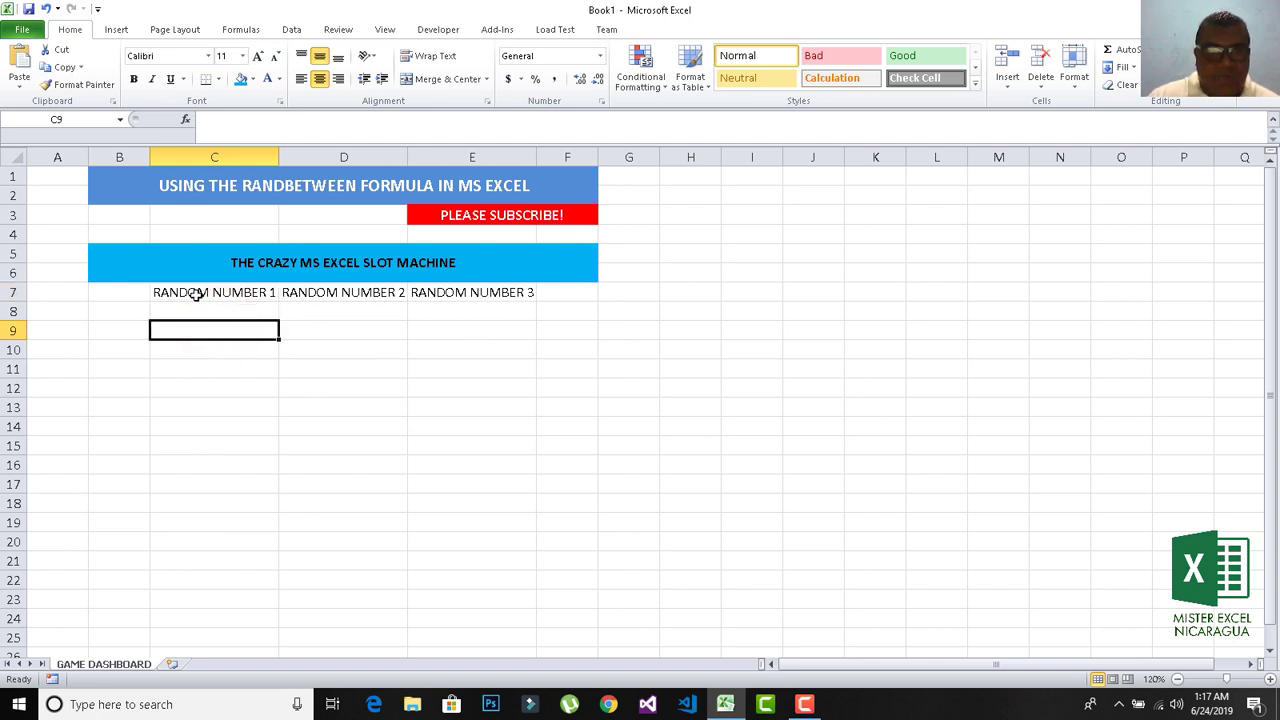
pyautogui.click(197, 293)
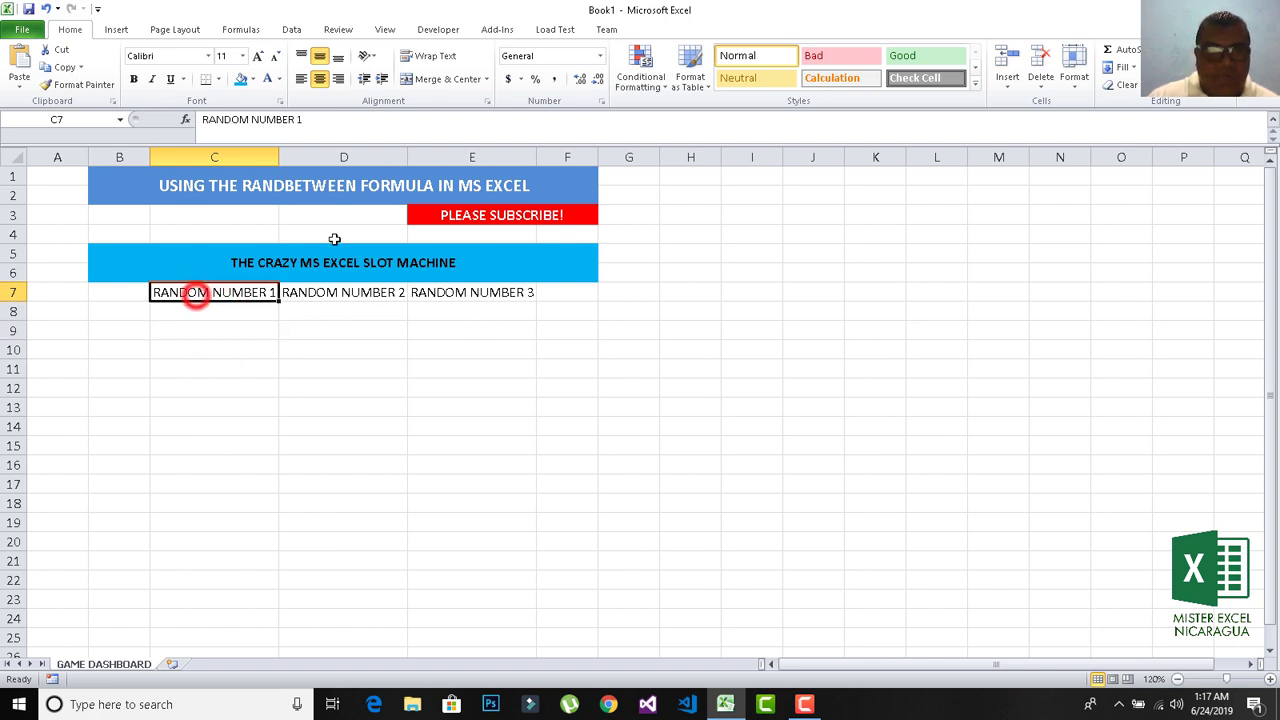
pyautogui.click(267, 79)
pyautogui.click(253, 79)
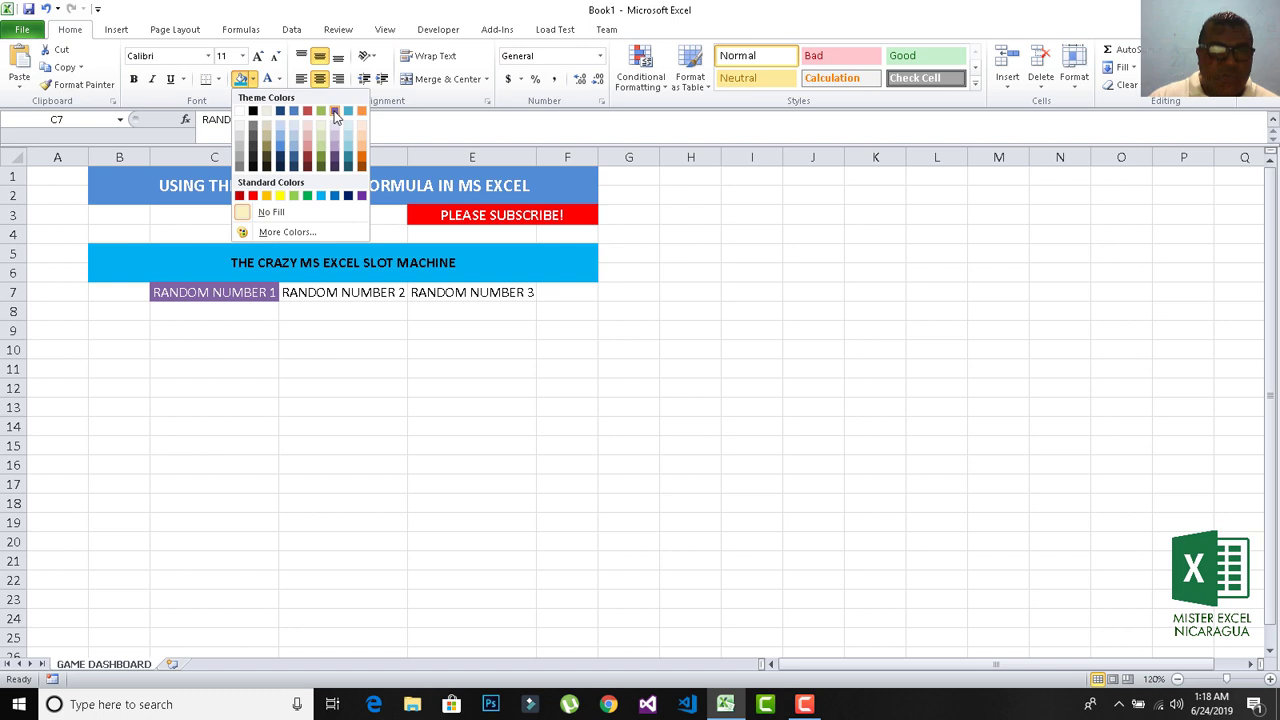
pyautogui.click(334, 111)
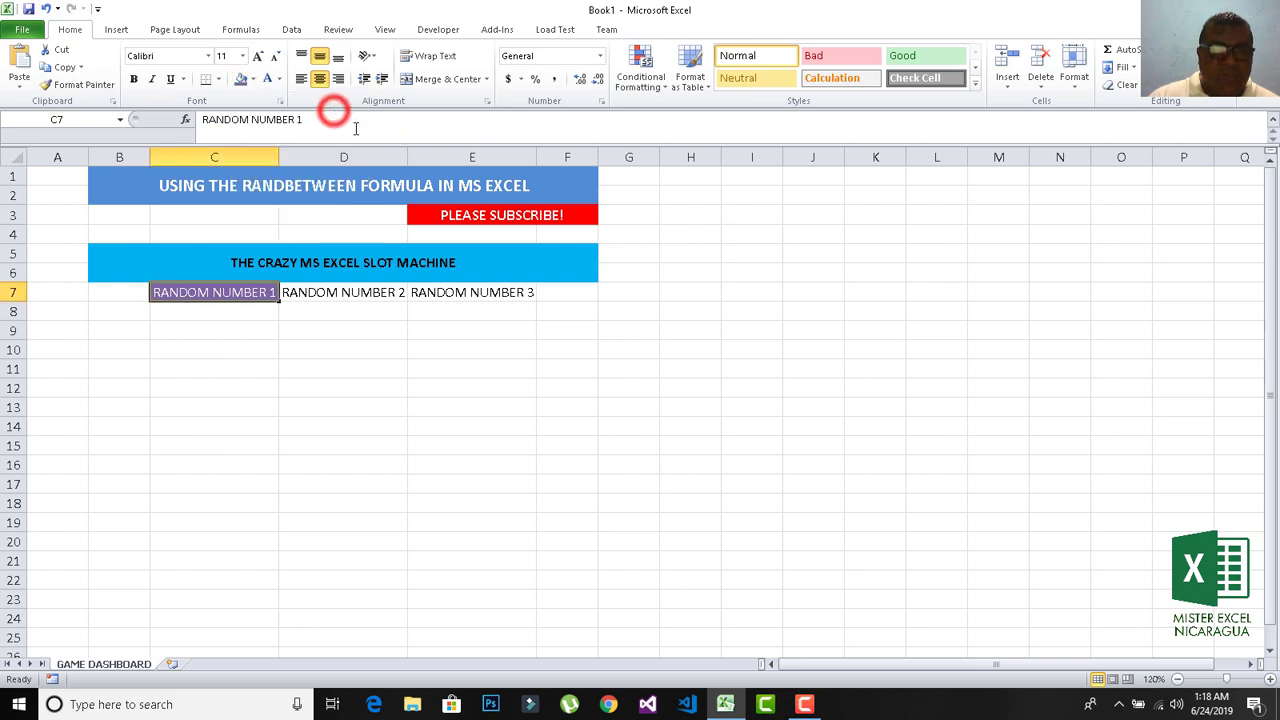
# Step: Copy the RANDOM NUMBER 1 header's formatting to D7:E7 and widen columns C through E equally
pyautogui.click(56, 85)
pyautogui.moveTo(296, 290); pyautogui.dragTo(455, 293)
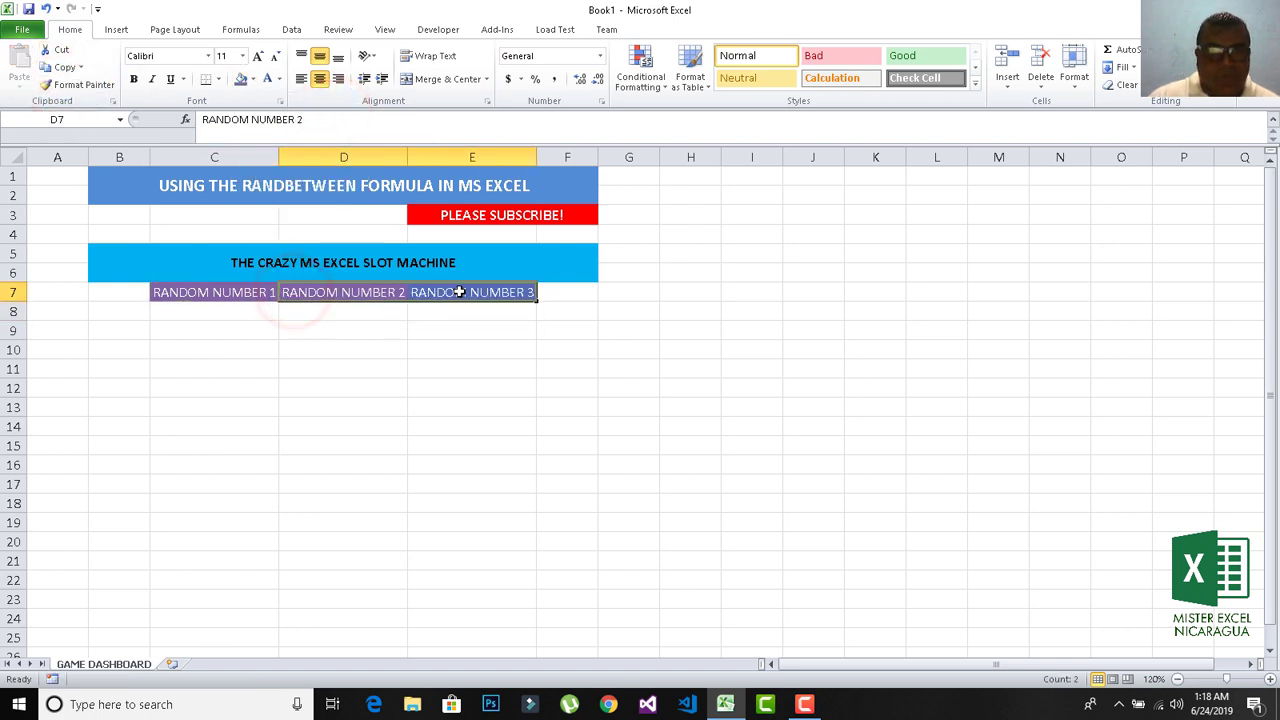
pyautogui.click(314, 388)
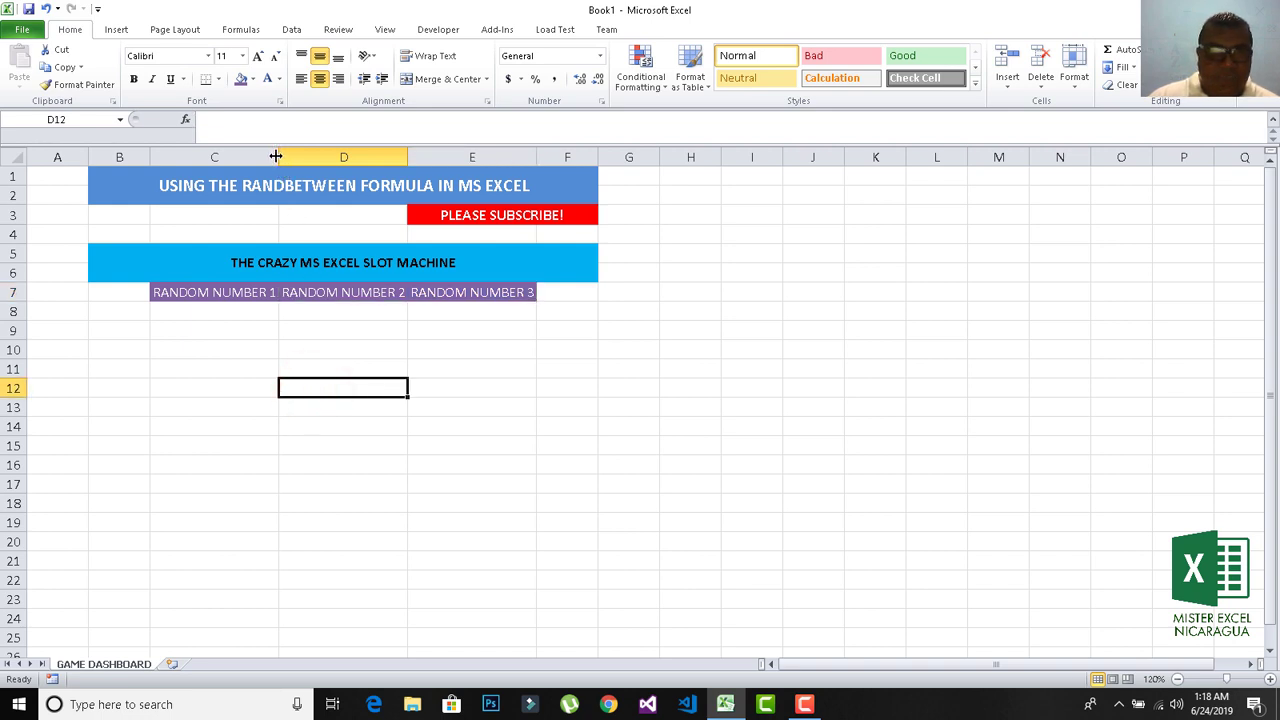
pyautogui.moveTo(254, 157); pyautogui.dragTo(557, 158)
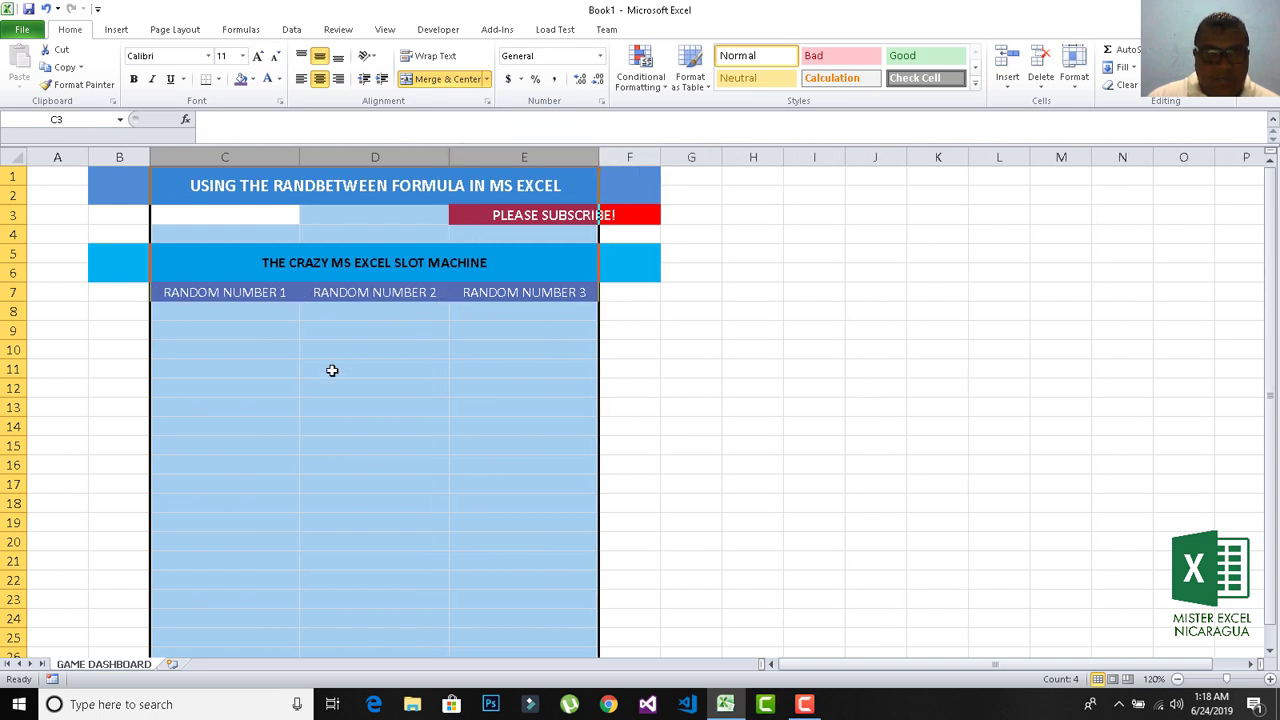
pyautogui.click(314, 372)
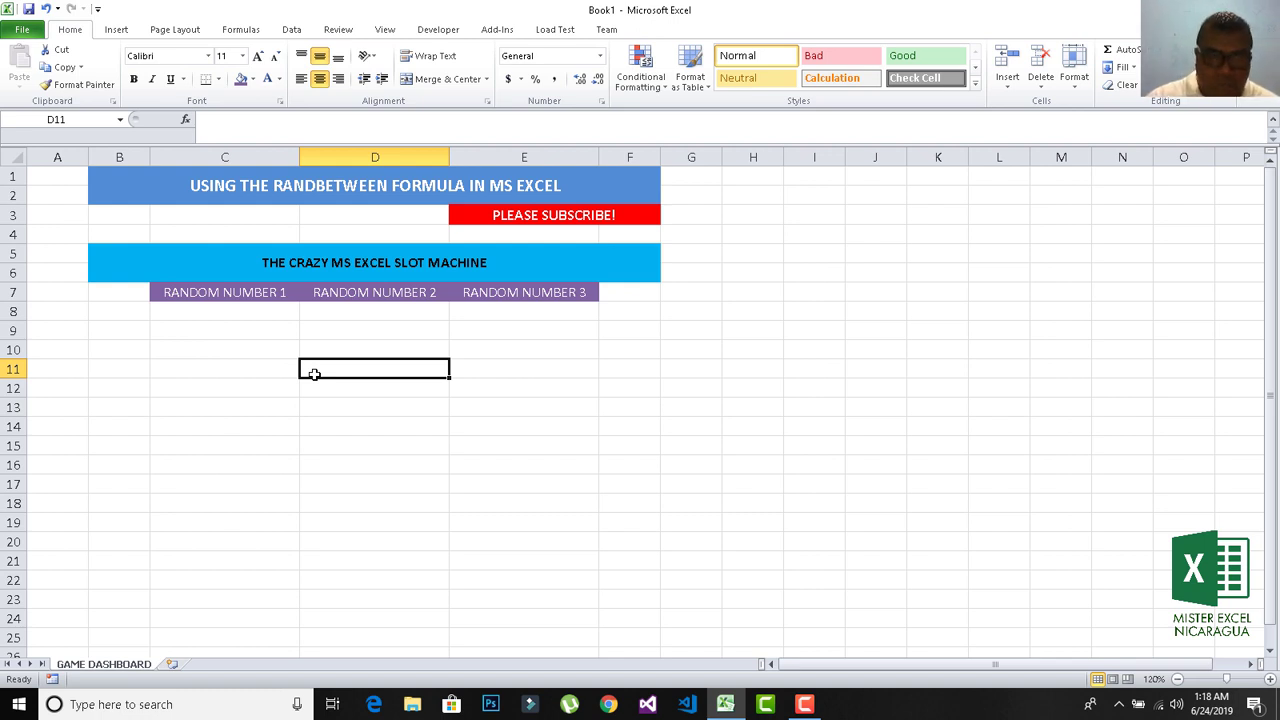
# Step: Enter the formula =RANDBETWEEN(1,3) in C8 under the RANDOM NUMBER 1 header
pyautogui.click(250, 308)
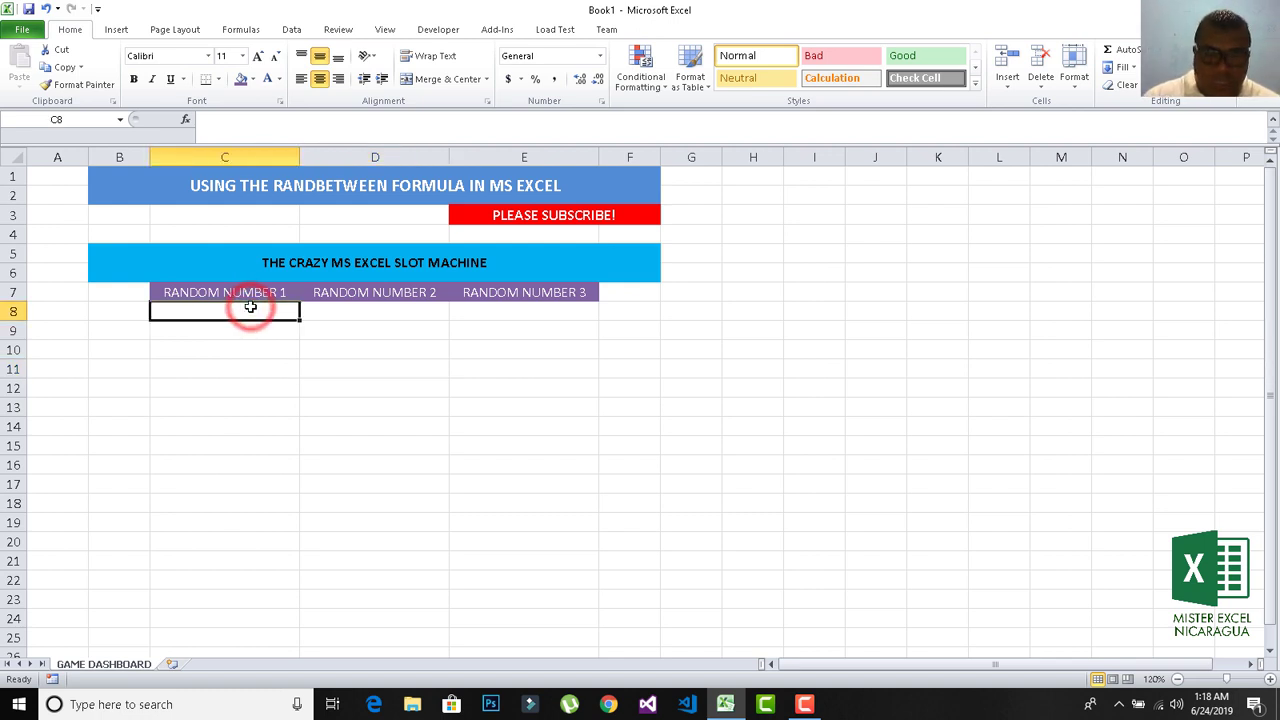
pyautogui.write('=')
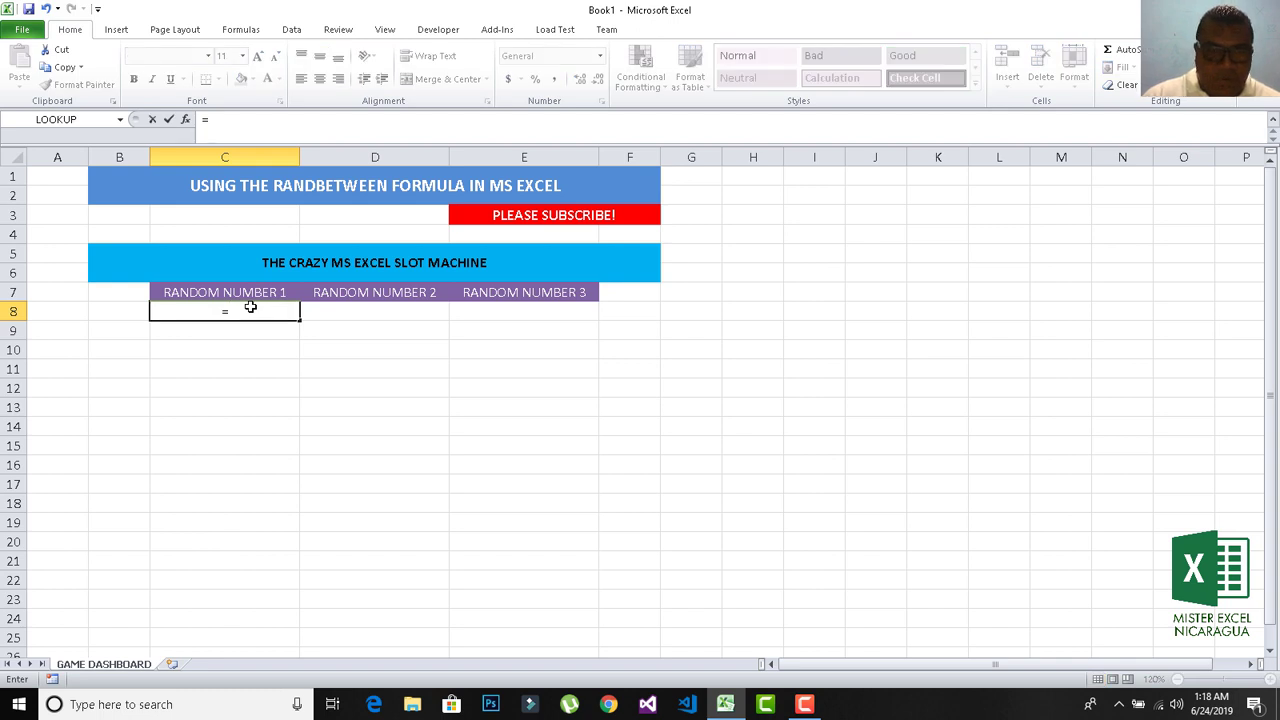
pyautogui.write('rand')
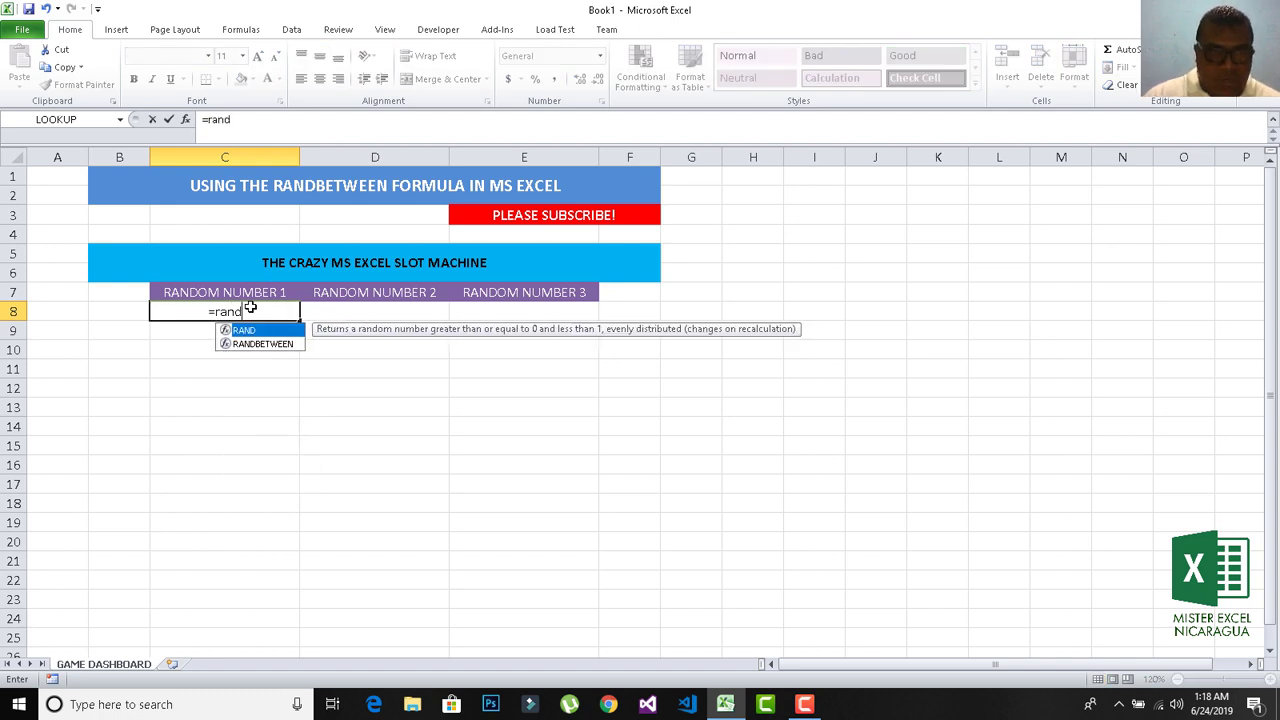
pyautogui.click(247, 342)
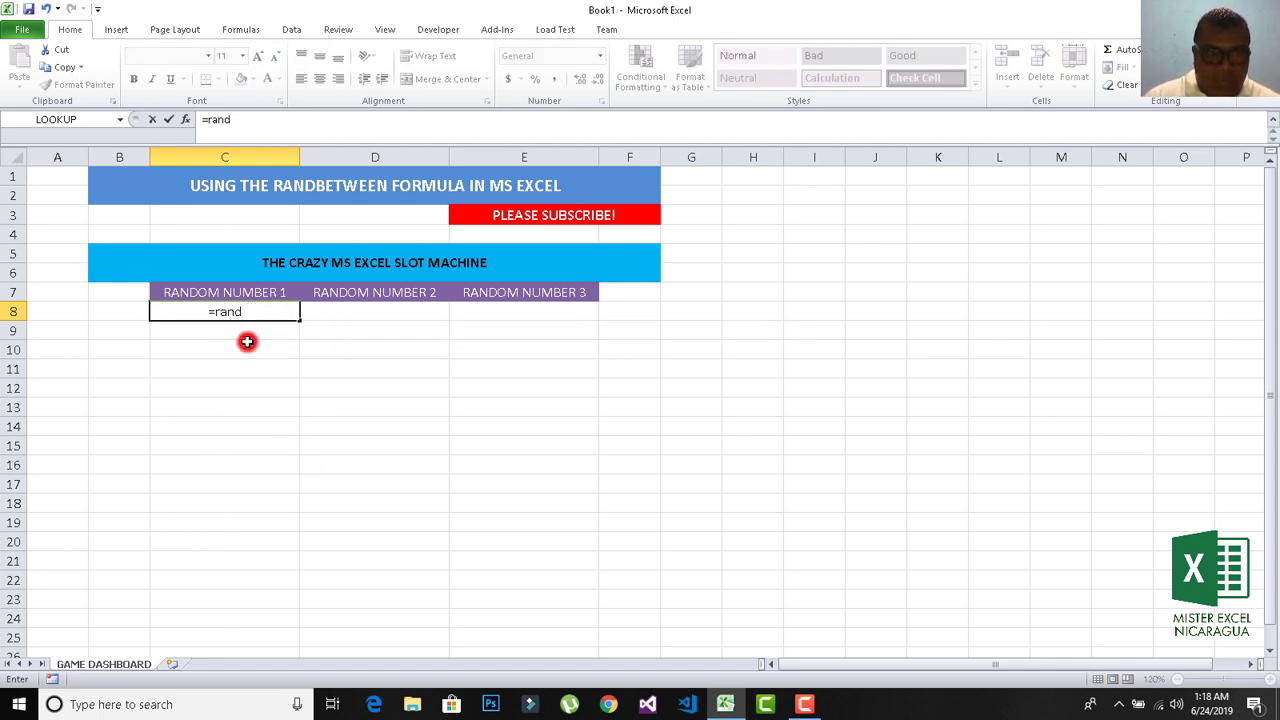
pyautogui.write('1')
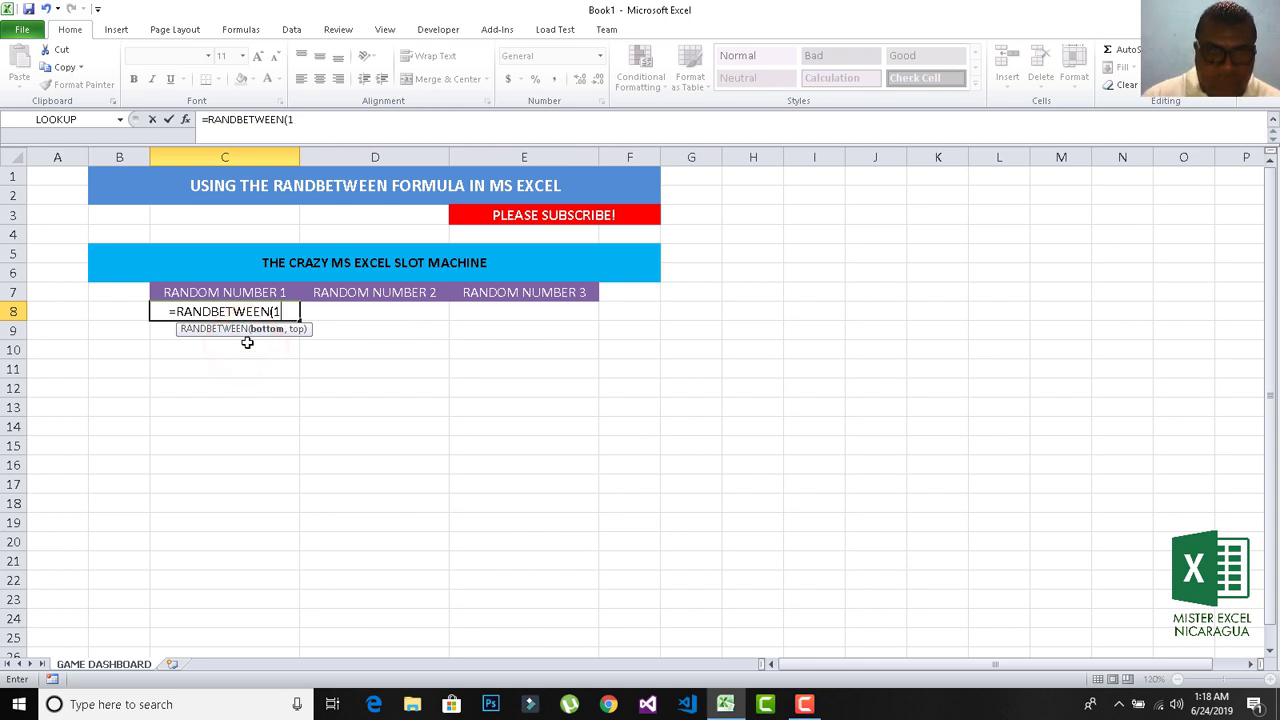
pyautogui.write(',')
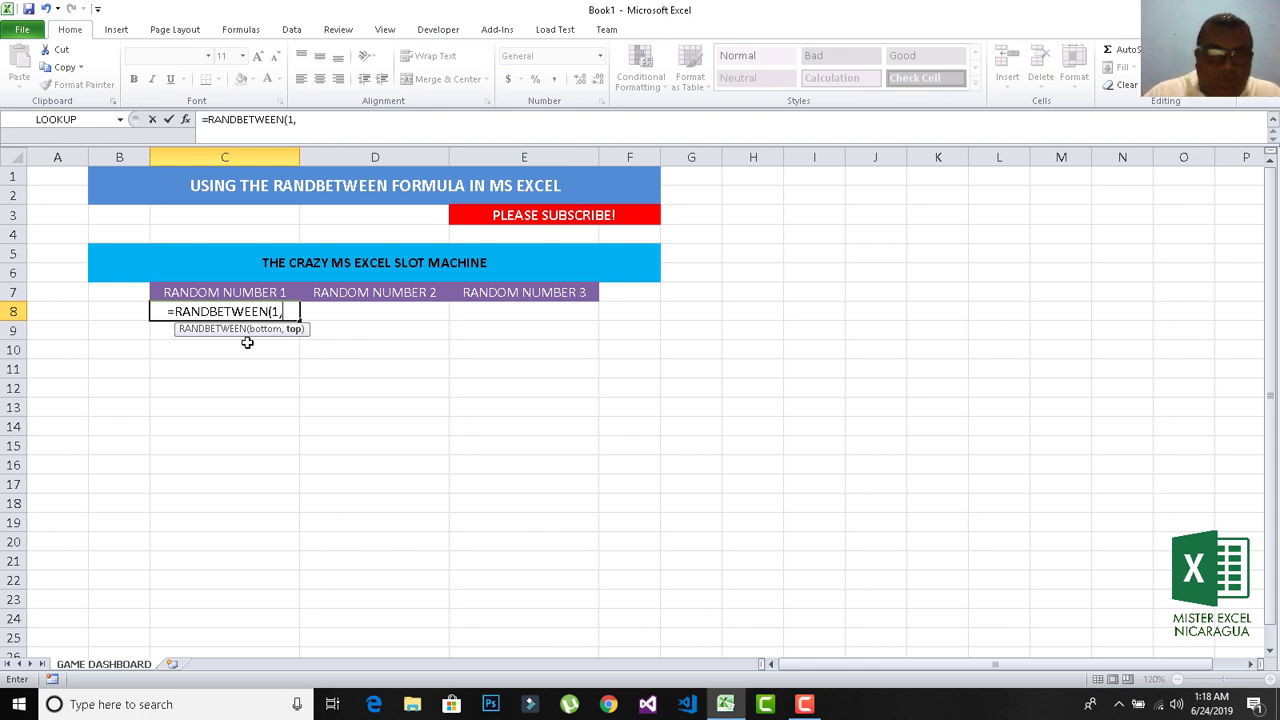
pyautogui.write('3')
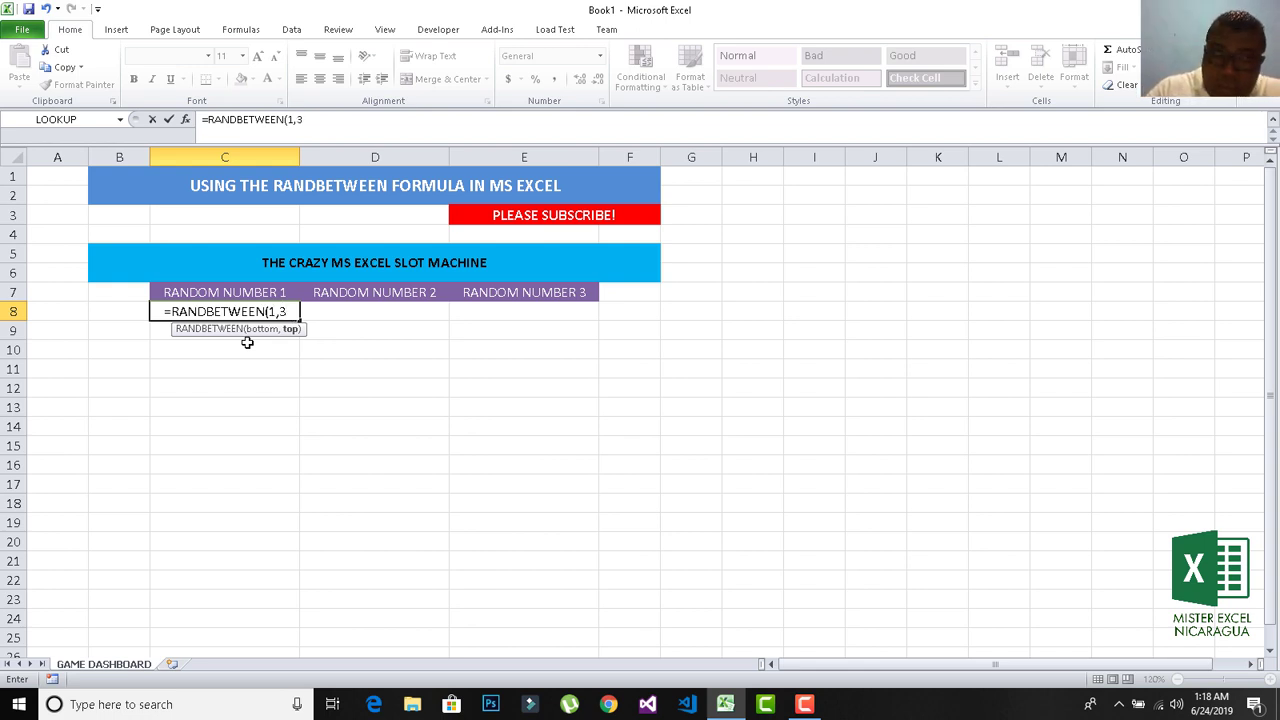
pyautogui.write(')')
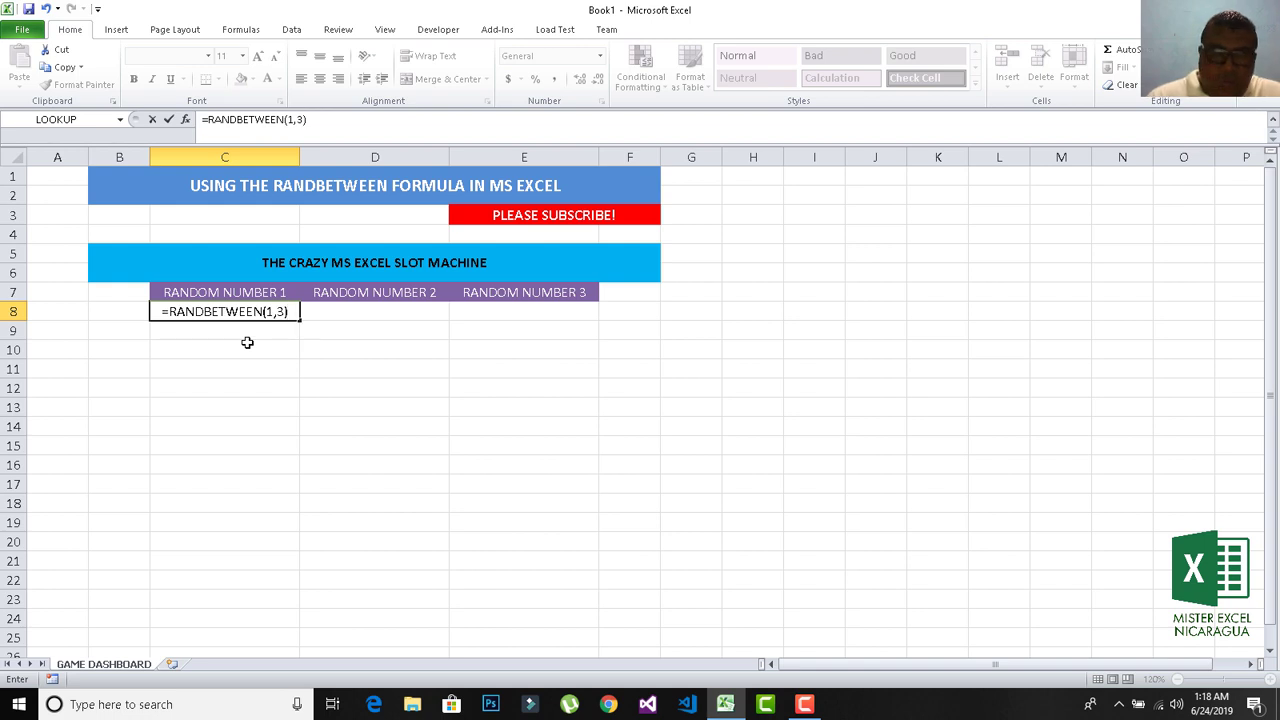
pyautogui.press('Return')
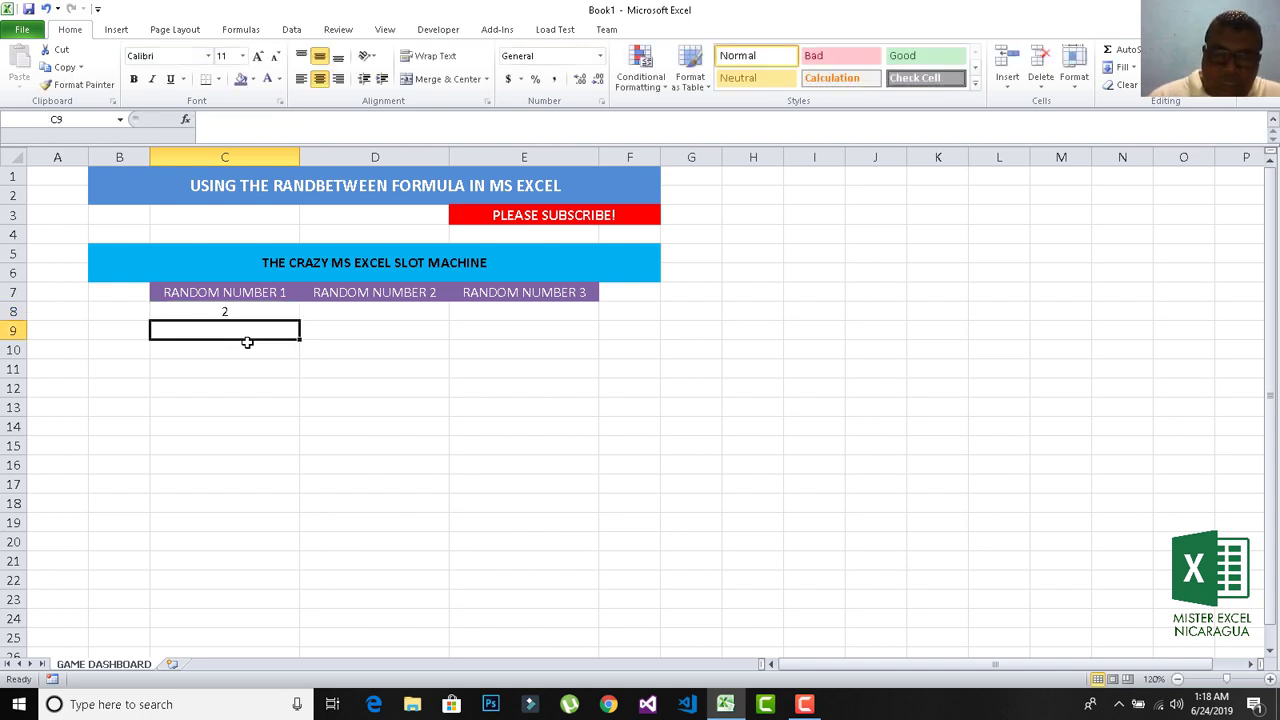
# Step: Inspect the RANDBETWEEN formula in C8 and re-enter it unchanged to generate a new number
pyautogui.press('Up')
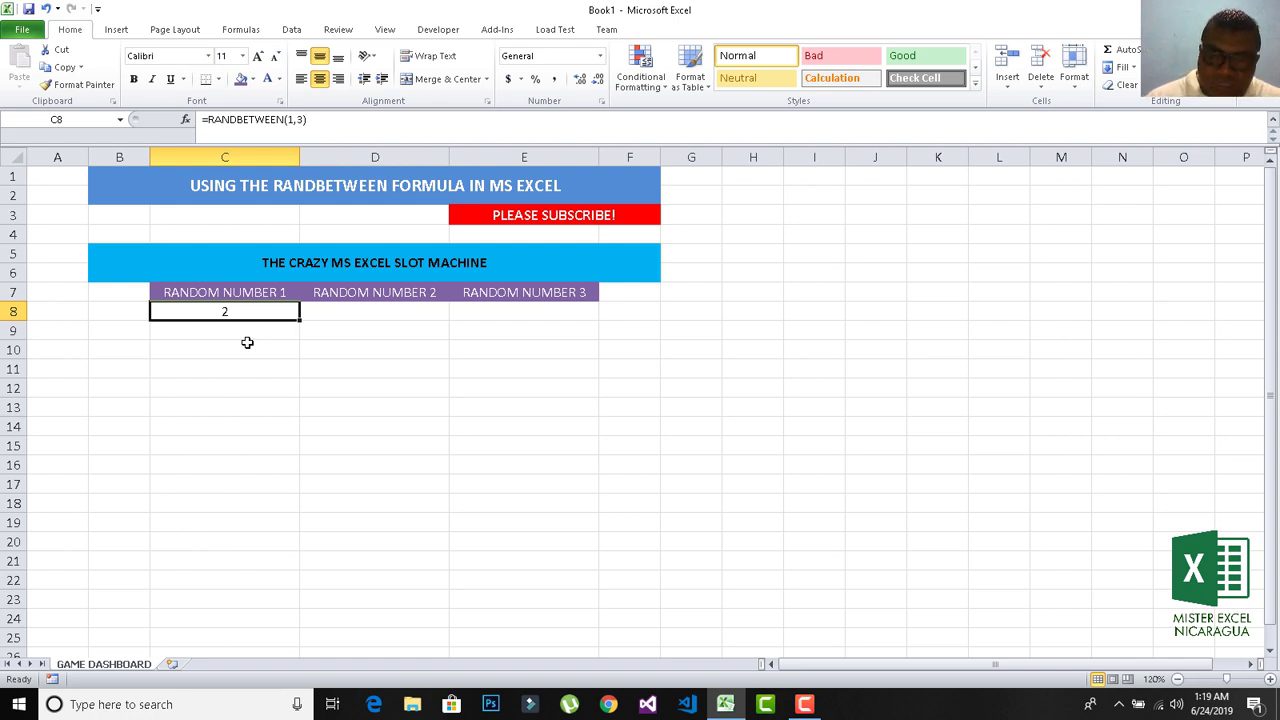
pyautogui.press('Down')
pyautogui.press('Up')
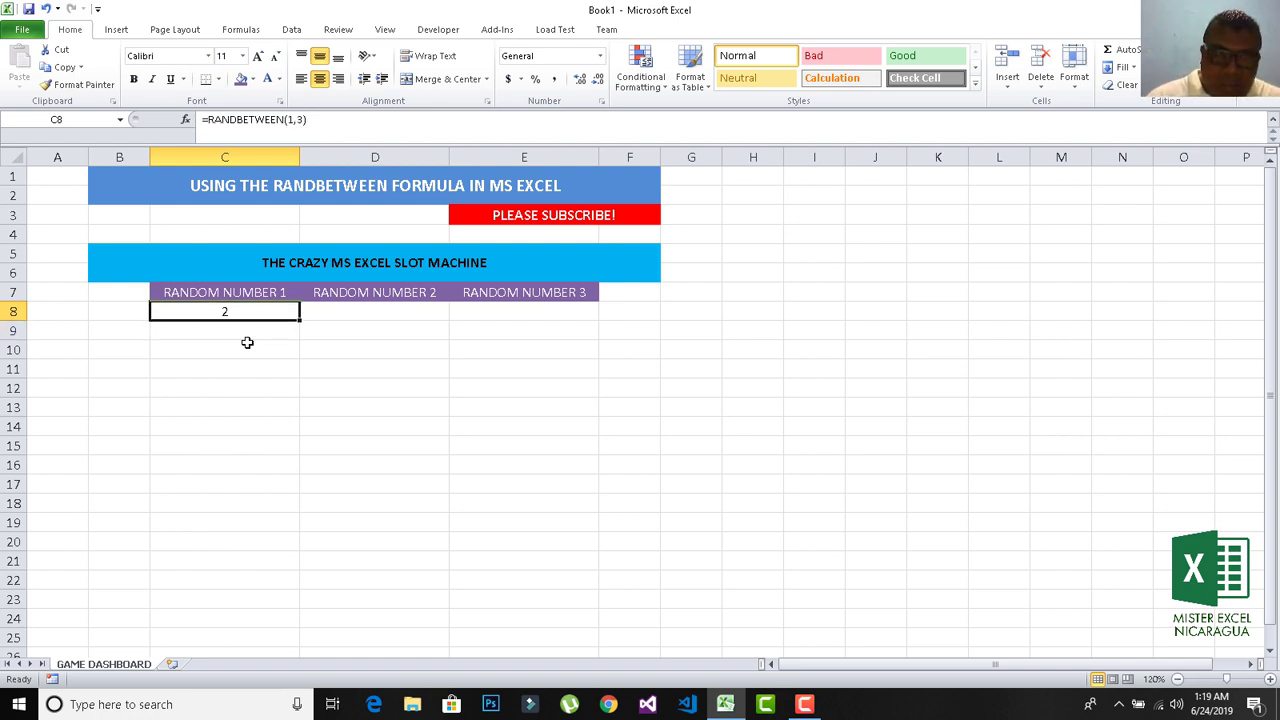
pyautogui.tripleClick(383, 113)
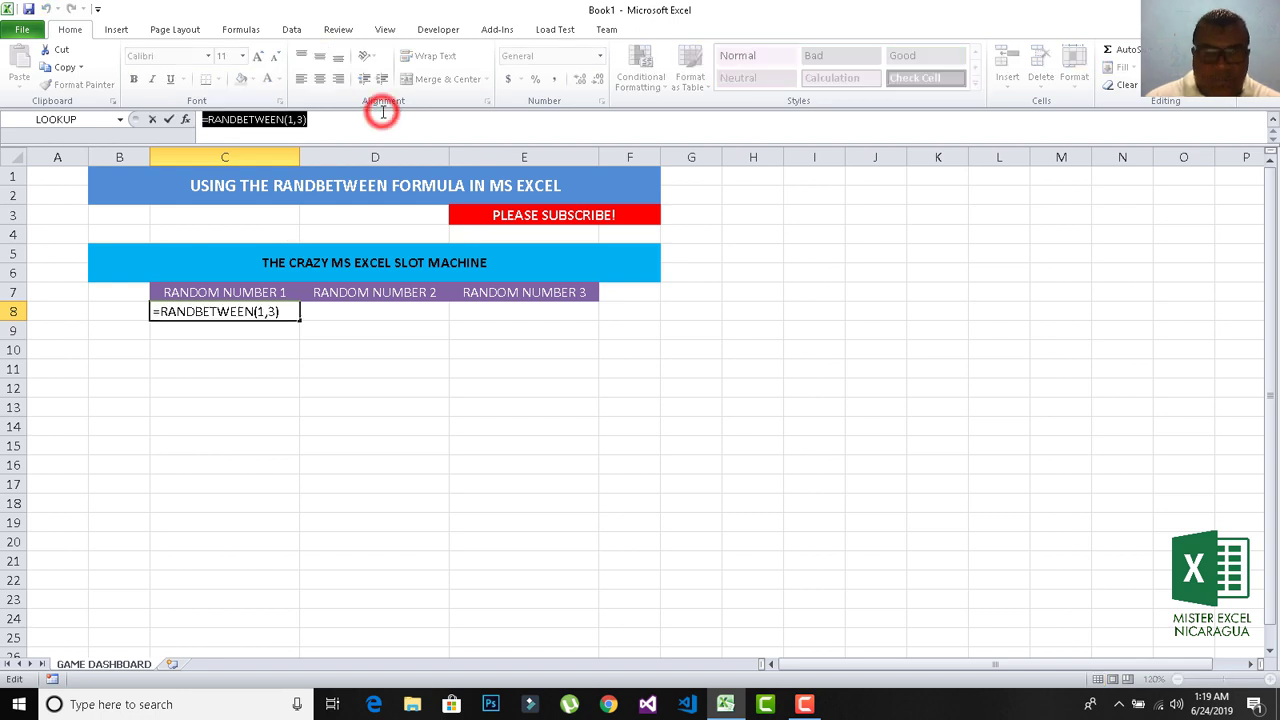
pyautogui.press('Escape')
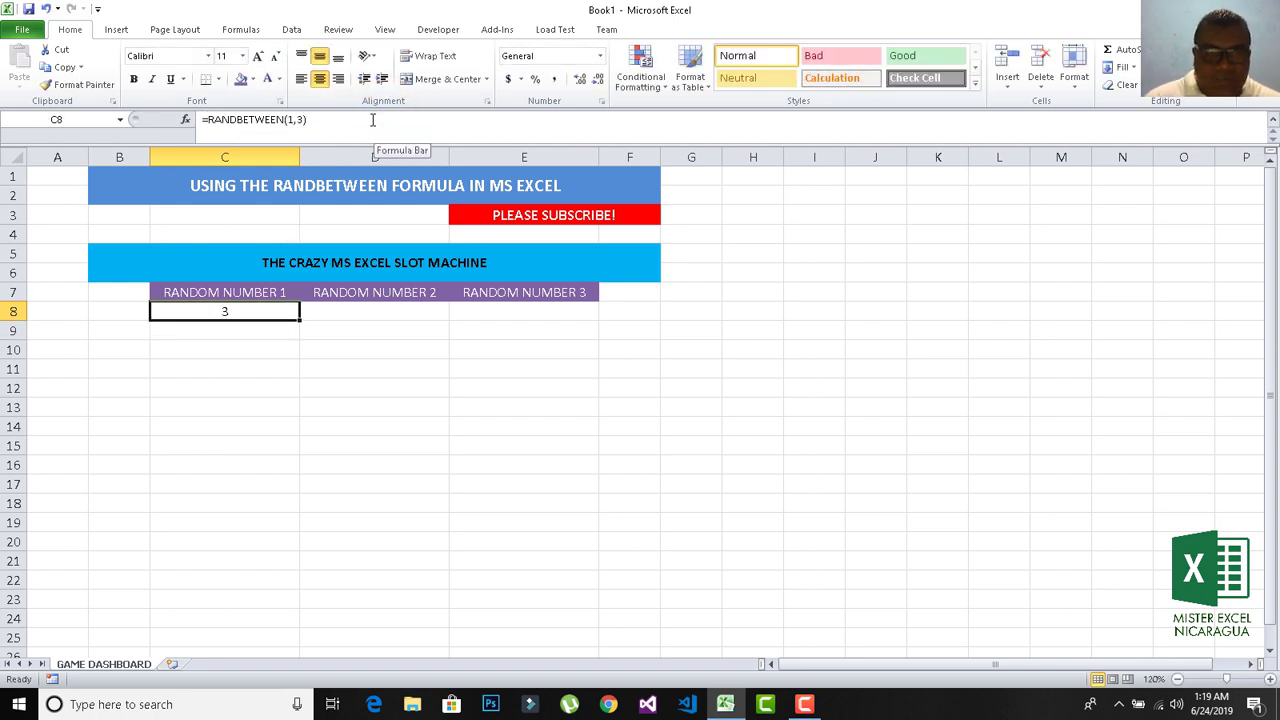
pyautogui.click(372, 119)
pyautogui.press('Return')
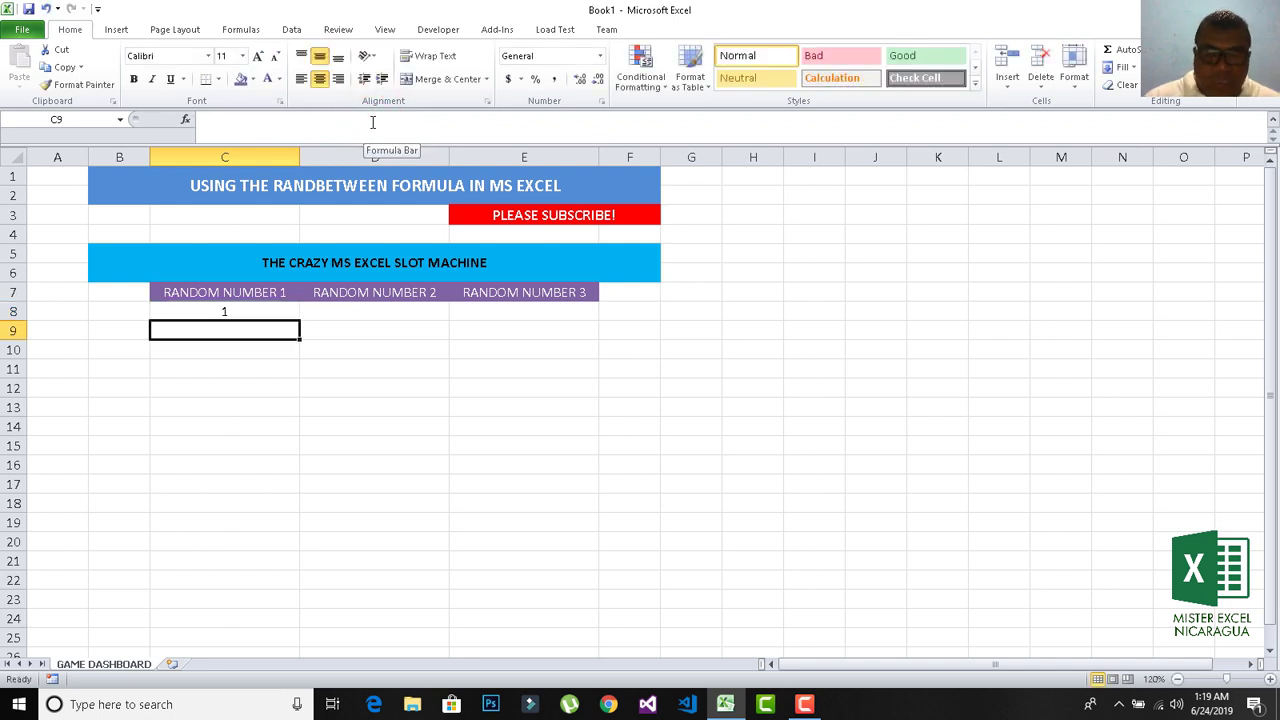
# Step: Fill the RANDBETWEEN formula from C8 across to D8:E8
pyautogui.press('Up')
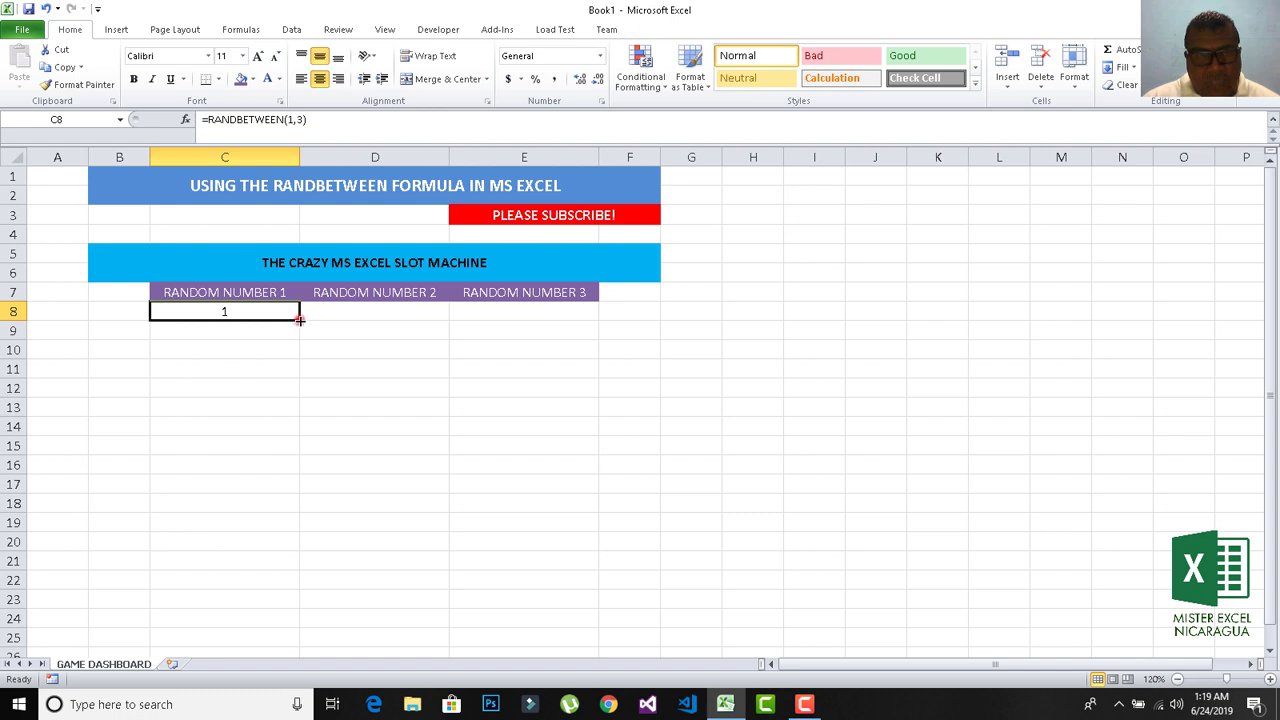
pyautogui.moveTo(300, 319); pyautogui.dragTo(543, 323)
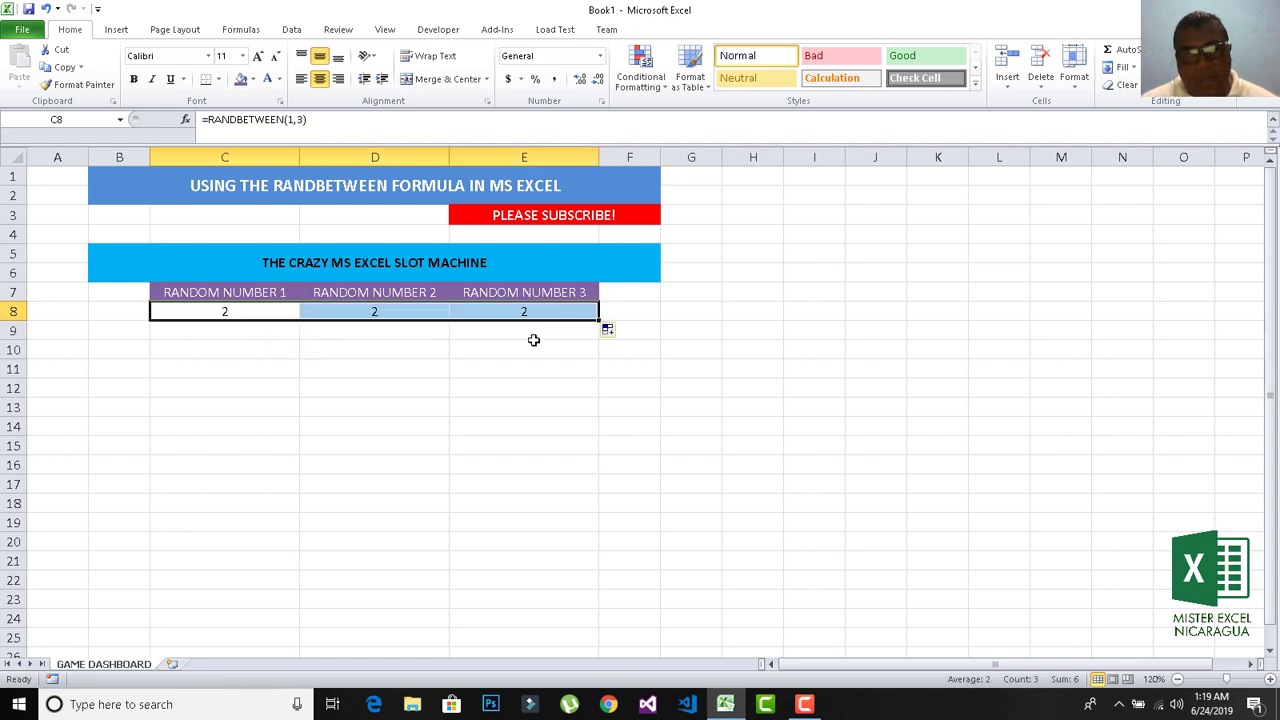
pyautogui.click(478, 343)
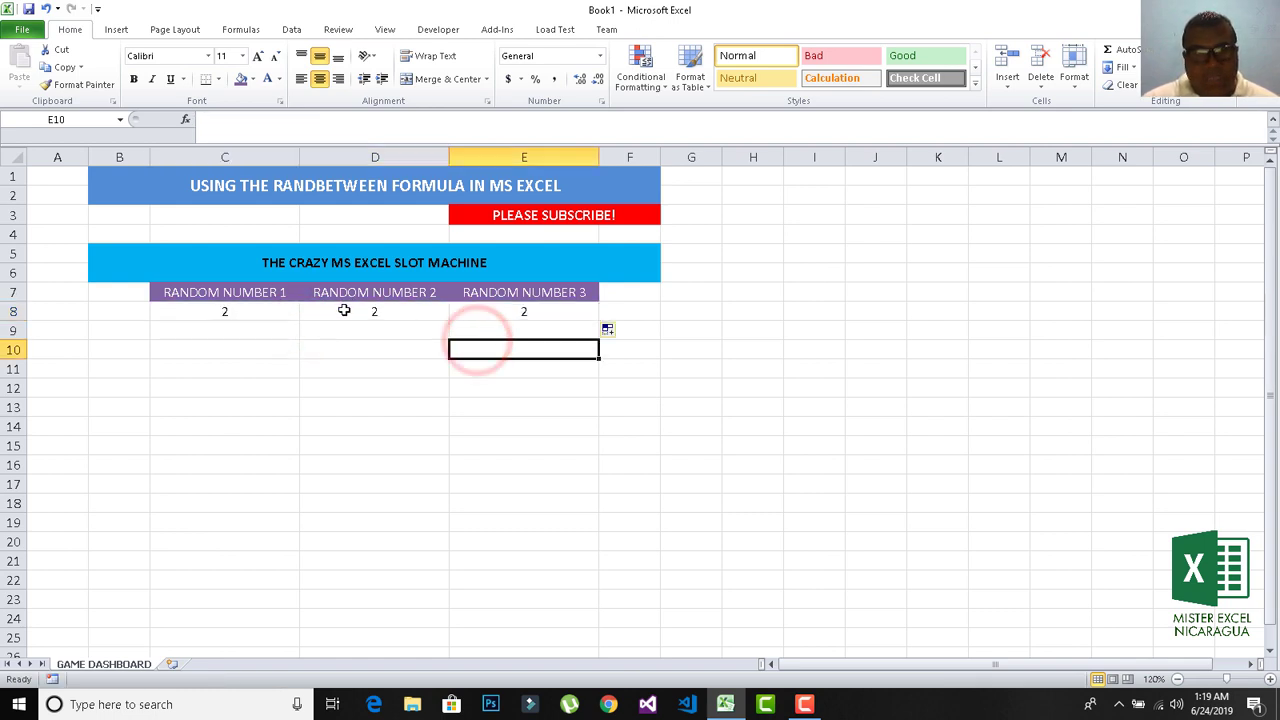
# Step: Check the copied formula in D8 and re-enter it to recalculate the row of random numbers
pyautogui.click(343, 311)
pyautogui.click(347, 119)
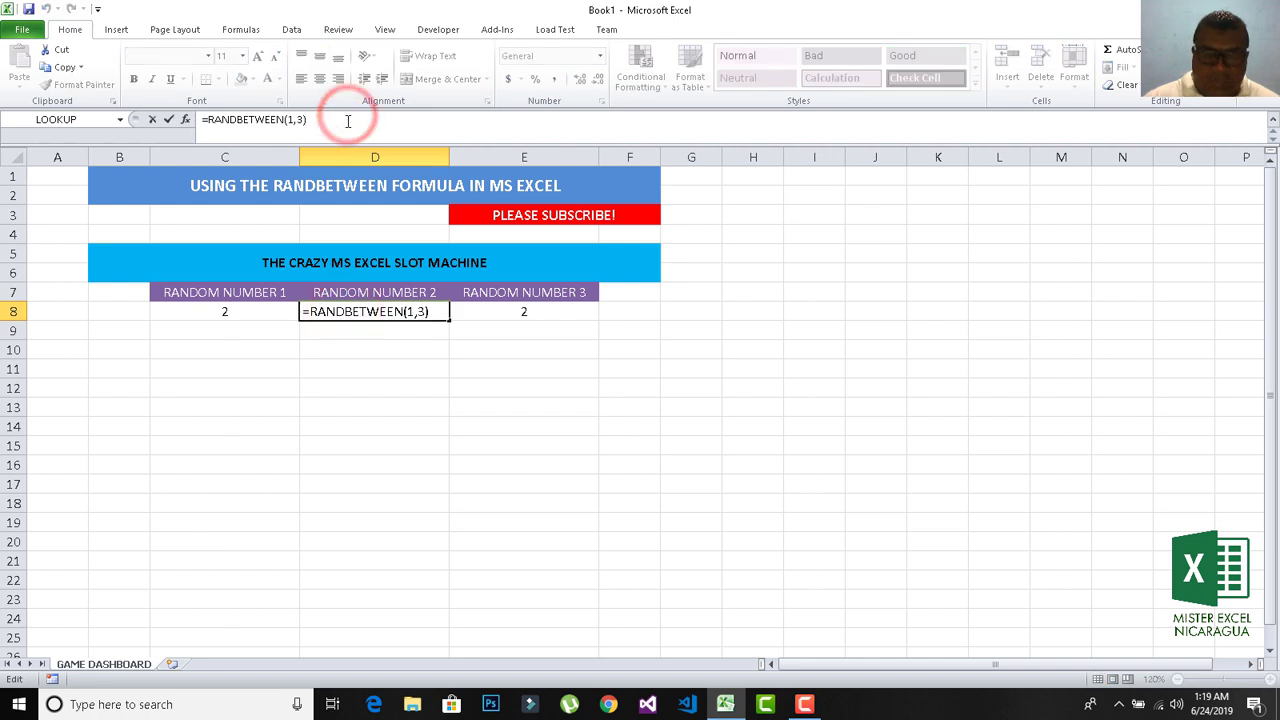
pyautogui.press('Return')
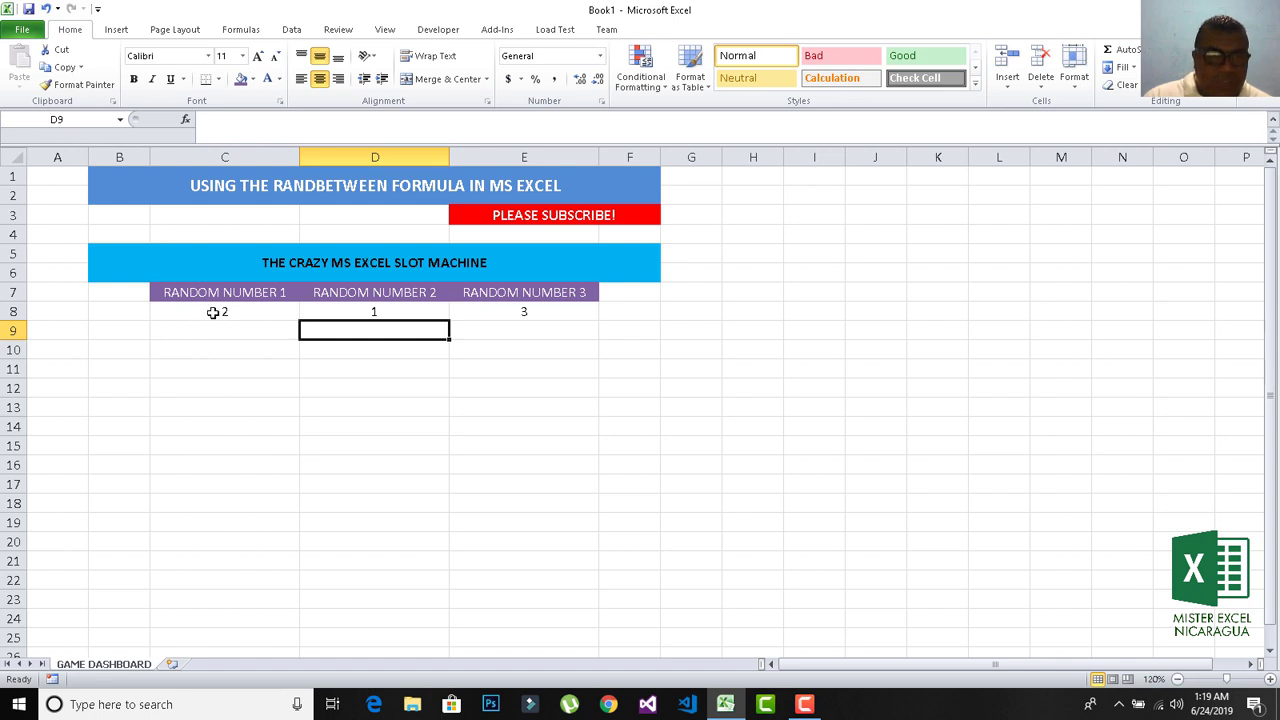
# Step: Merge and center C8:C11 into one cell for the first random number, leaving text wrapping off
pyautogui.moveTo(213, 311); pyautogui.dragTo(218, 366)
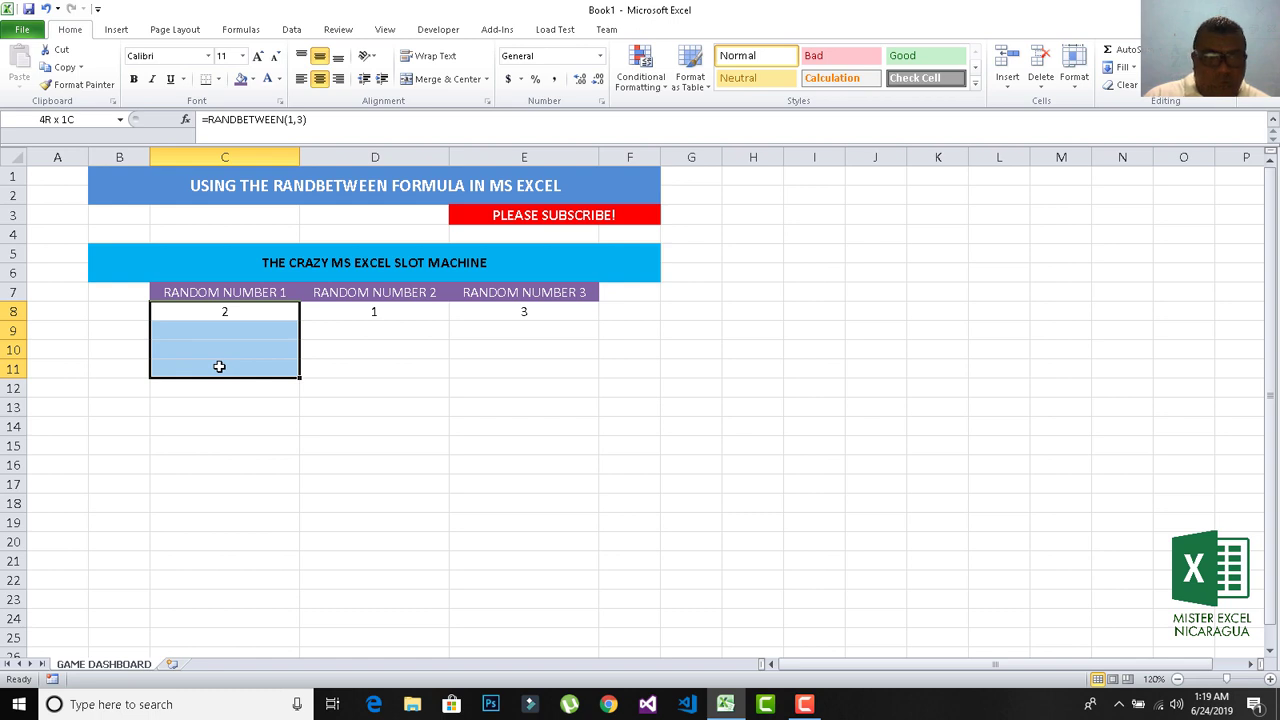
pyautogui.moveTo(219, 366); pyautogui.dragTo(218, 366)
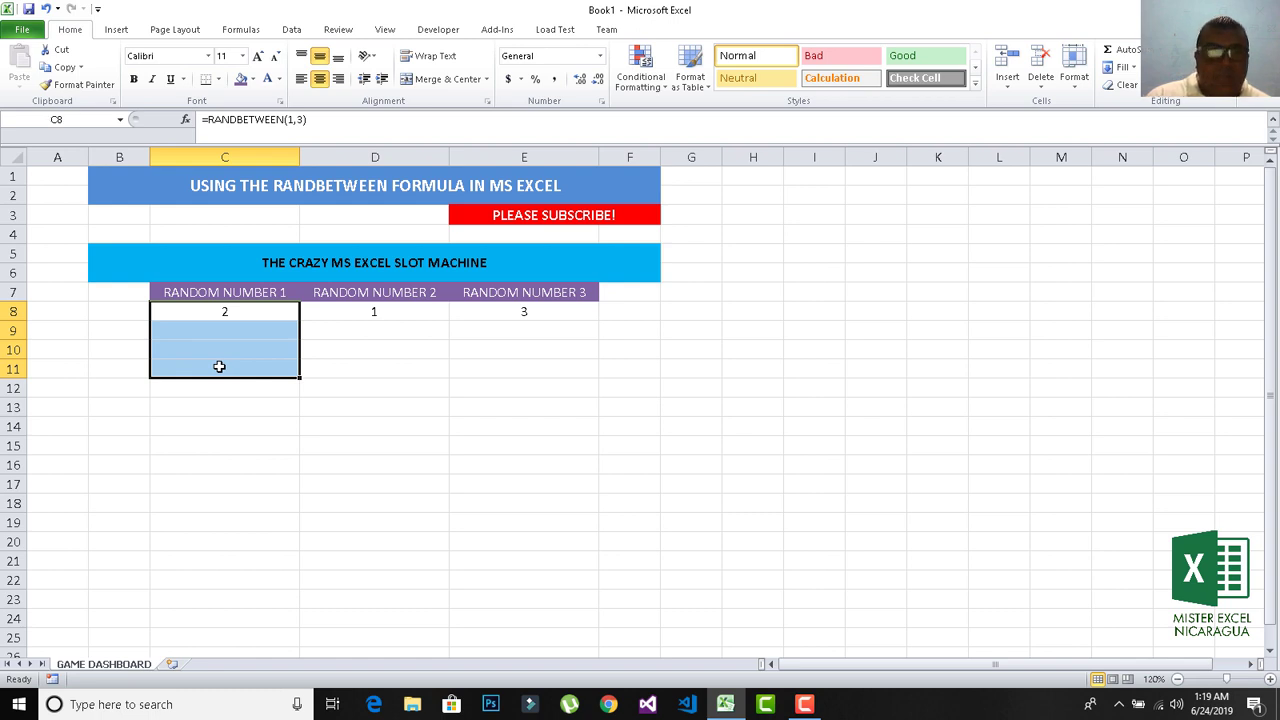
pyautogui.click(420, 80)
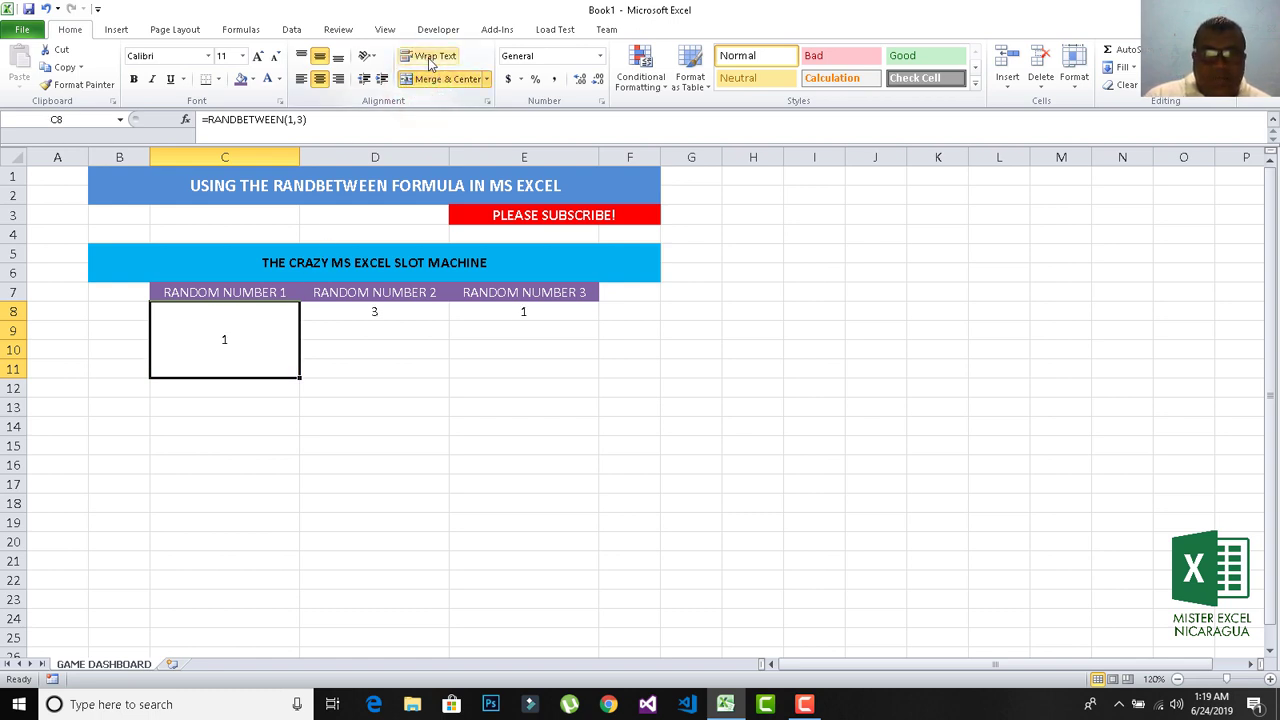
pyautogui.click(428, 60)
pyautogui.click(427, 56)
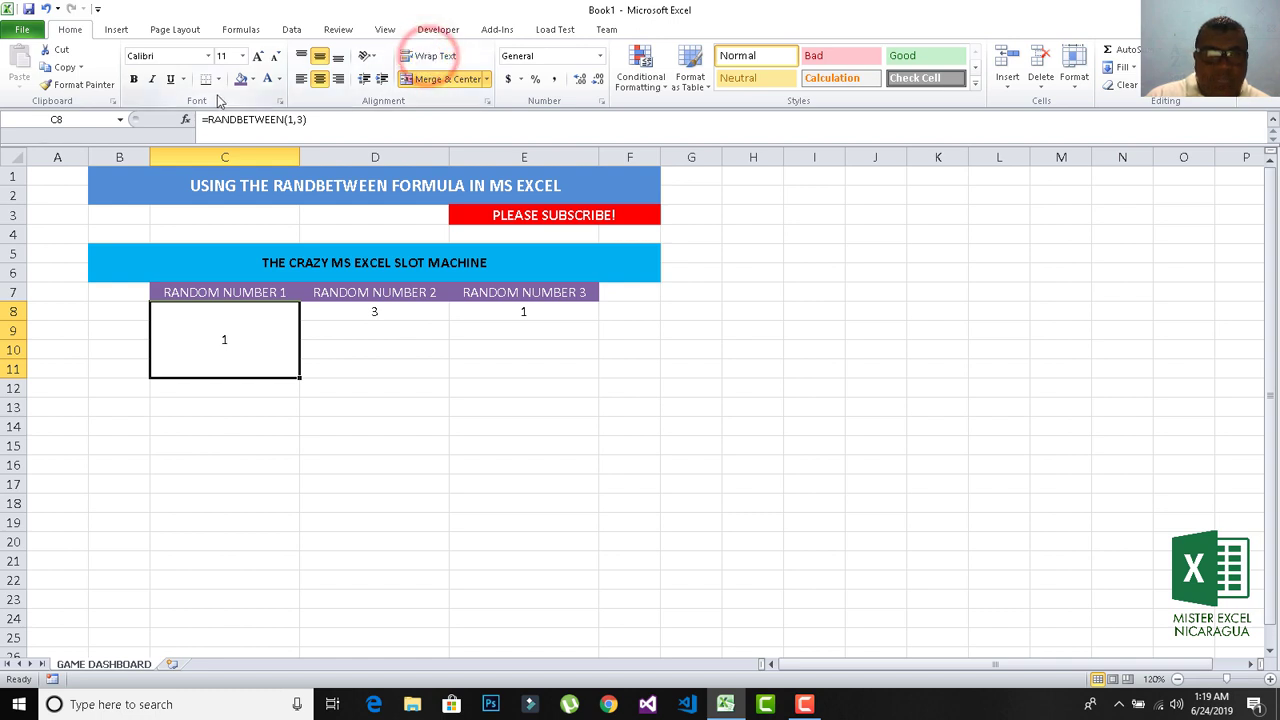
# Step: Format the first random number in merged cell C8 as bold 48-point text with a light purple theme fill
pyautogui.click(258, 56)
pyautogui.click(258, 56)
pyautogui.click(258, 56)
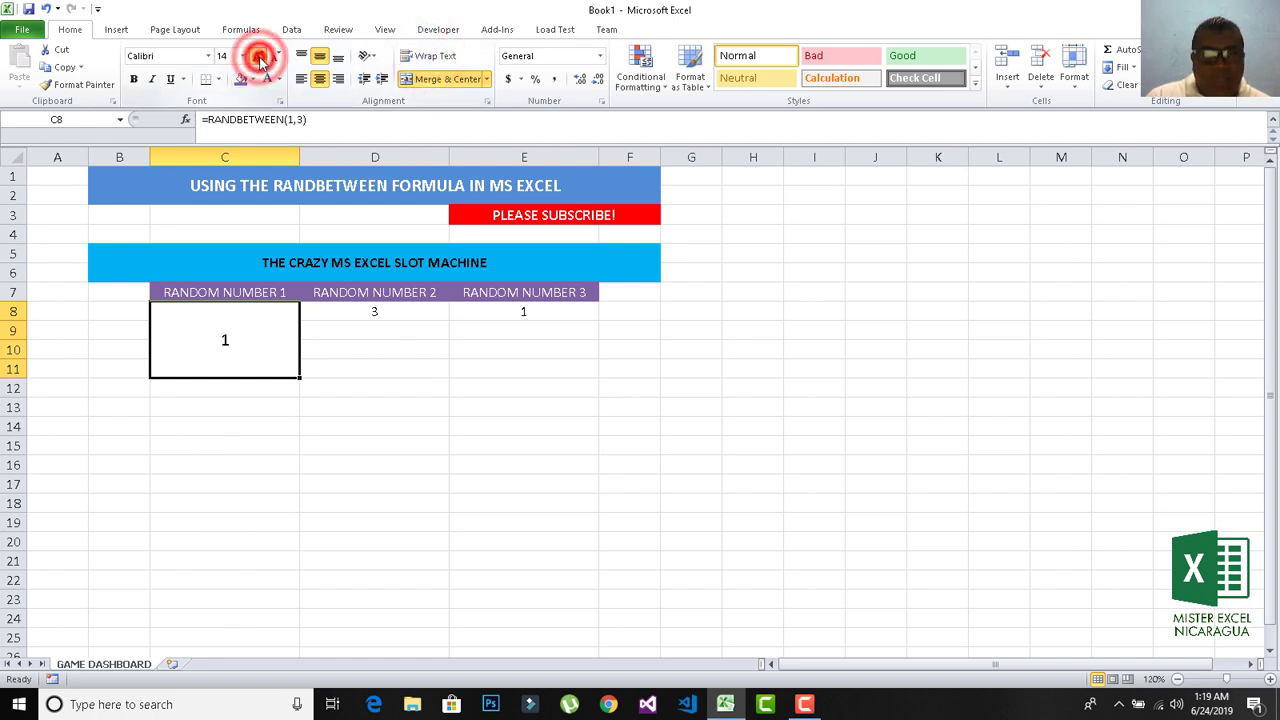
pyautogui.click(258, 56)
pyautogui.click(258, 56)
pyautogui.click(258, 56)
pyautogui.click(258, 56)
pyautogui.click(258, 56)
pyautogui.click(258, 56)
pyautogui.click(258, 56)
pyautogui.click(258, 56)
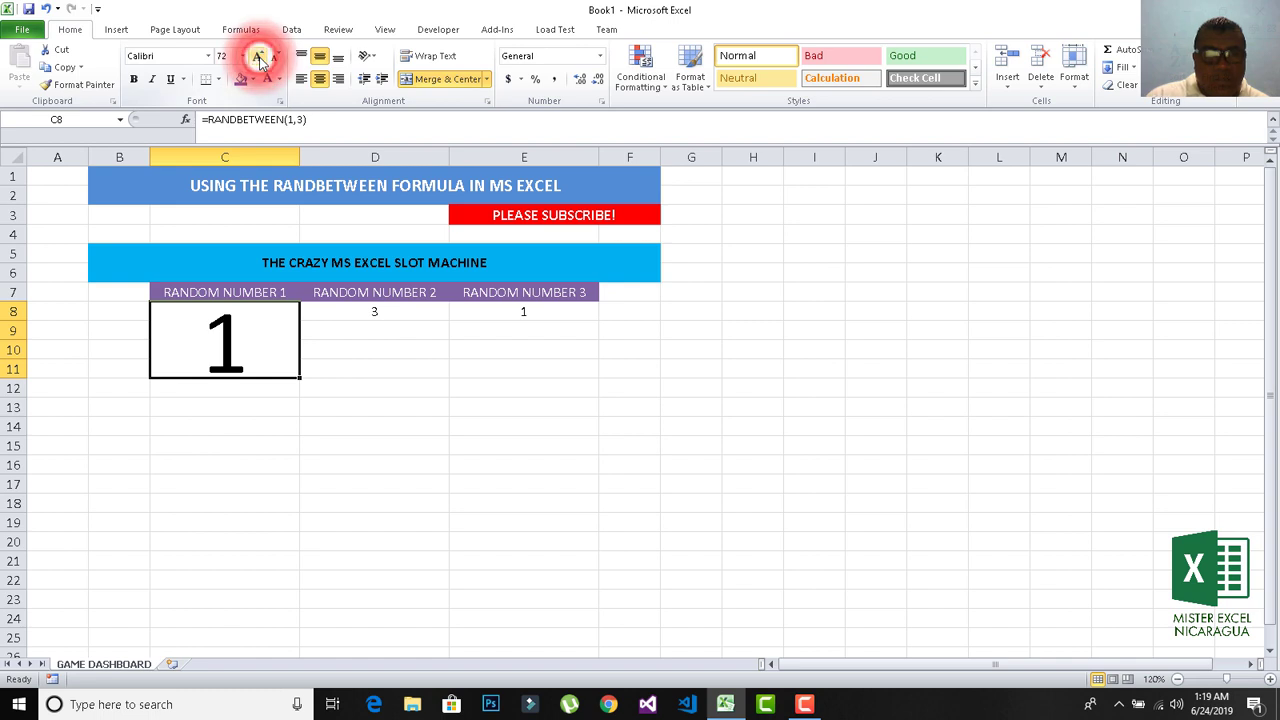
pyautogui.click(258, 56)
pyautogui.click(277, 57)
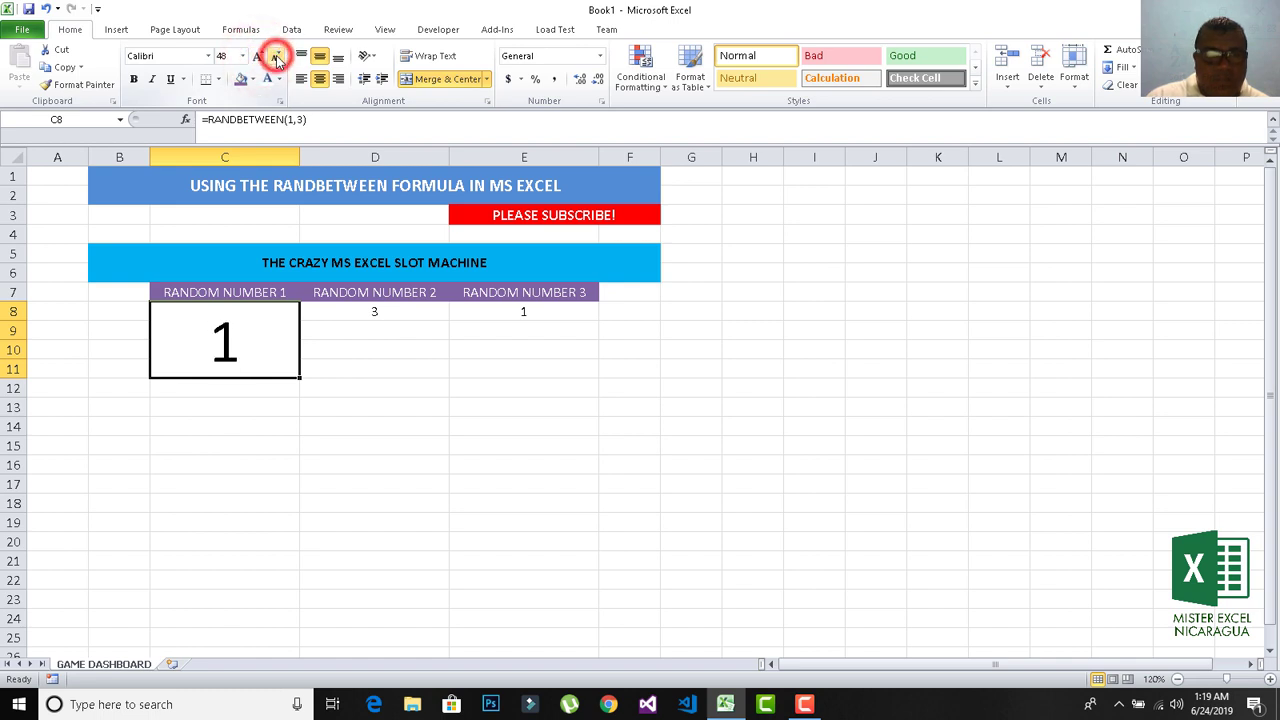
pyautogui.click(133, 79)
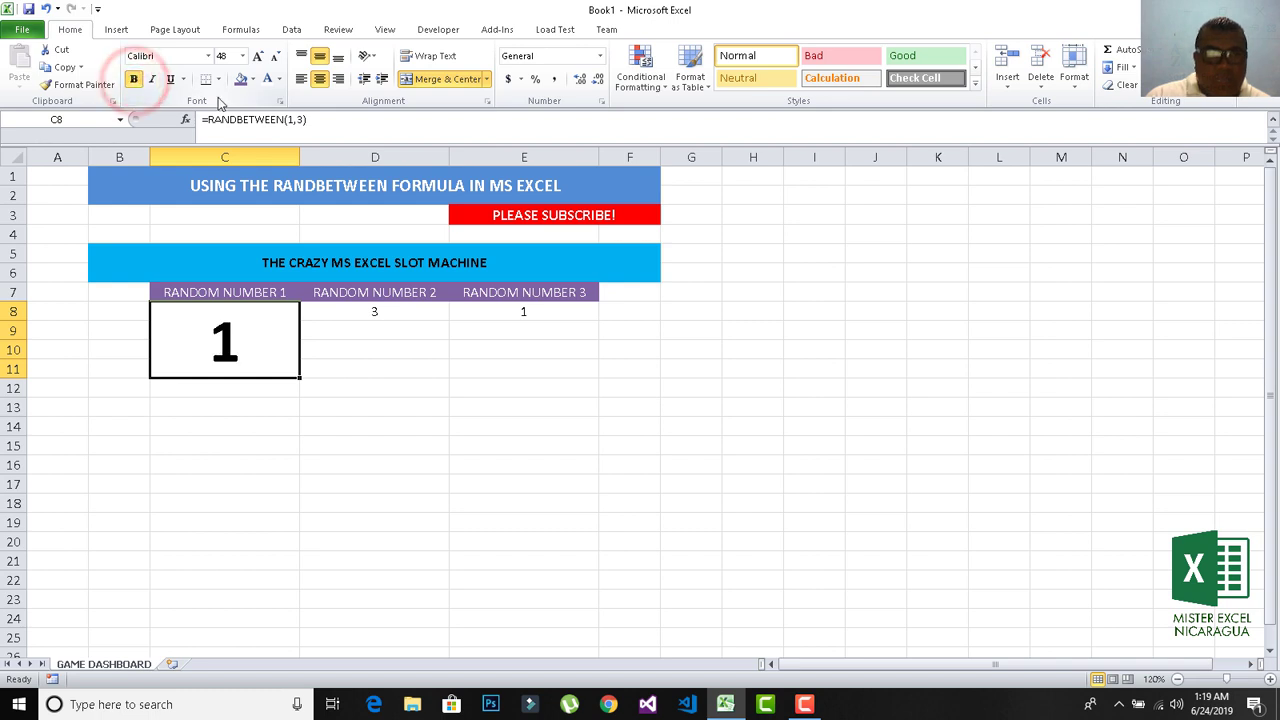
pyautogui.click(252, 80)
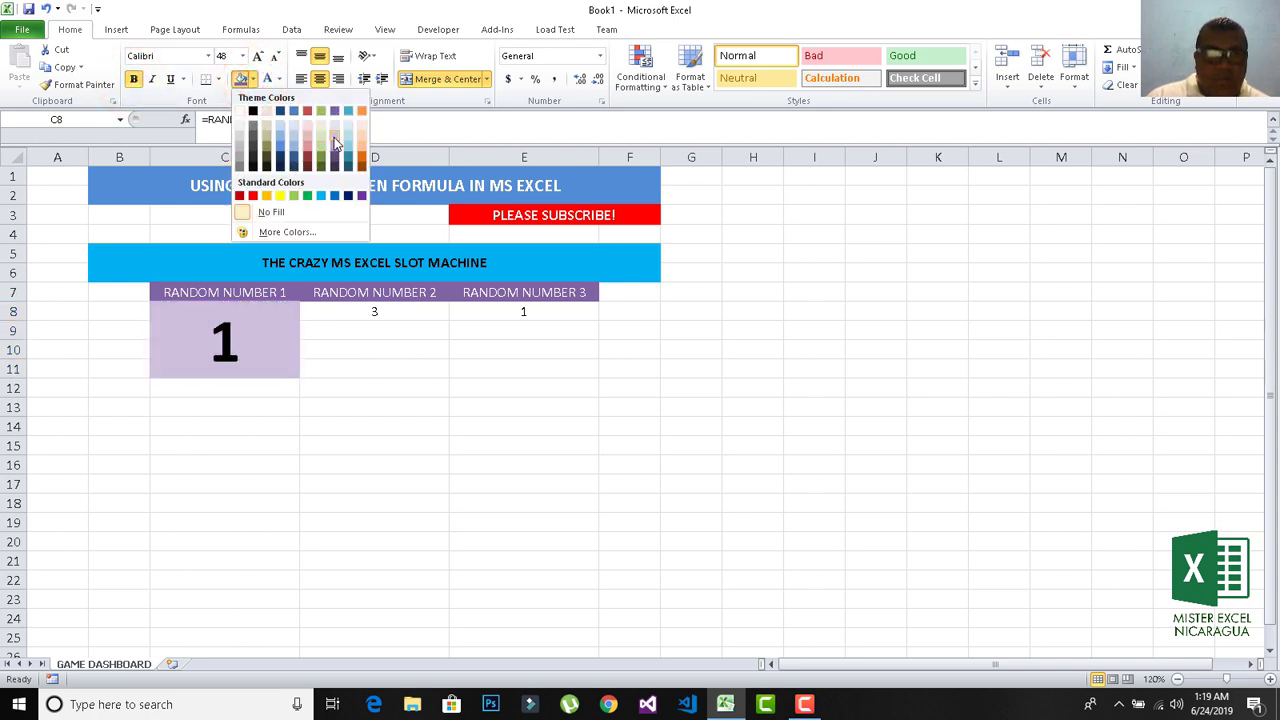
pyautogui.click(334, 140)
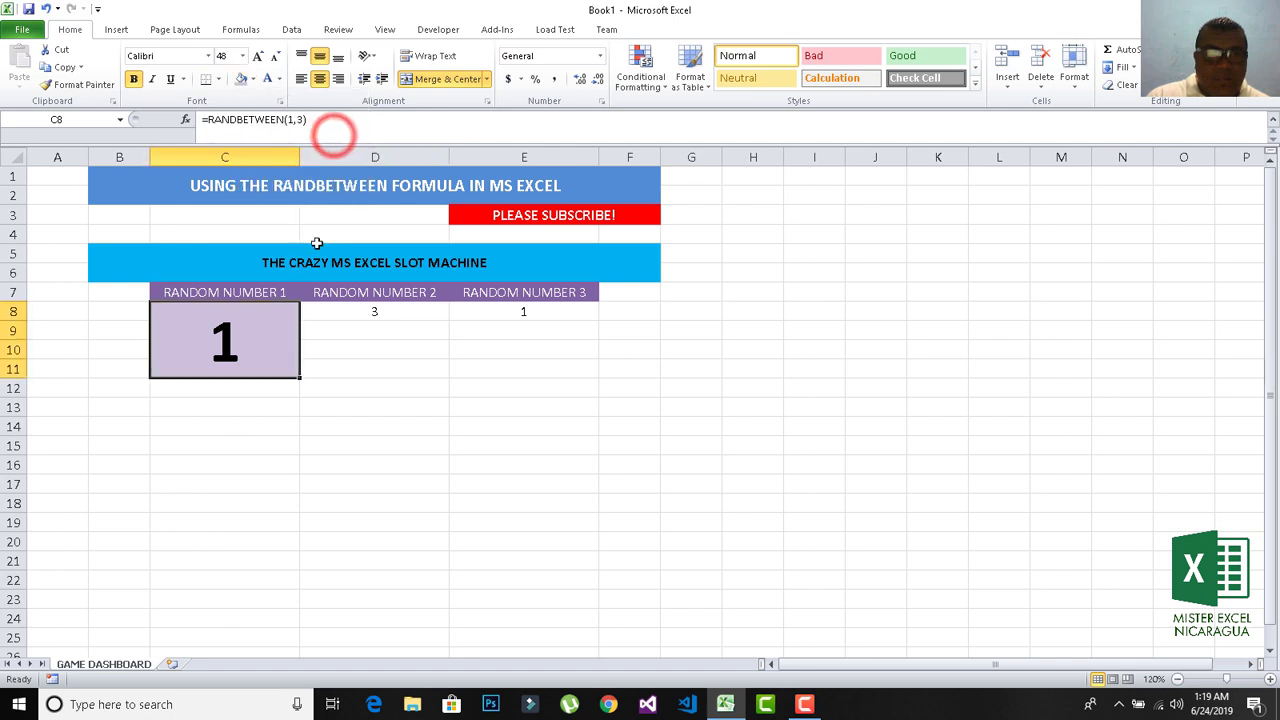
# Step: Copy the formatting of merged cell C8 to D8:E11 for the second and third random numbers
pyautogui.click(84, 85)
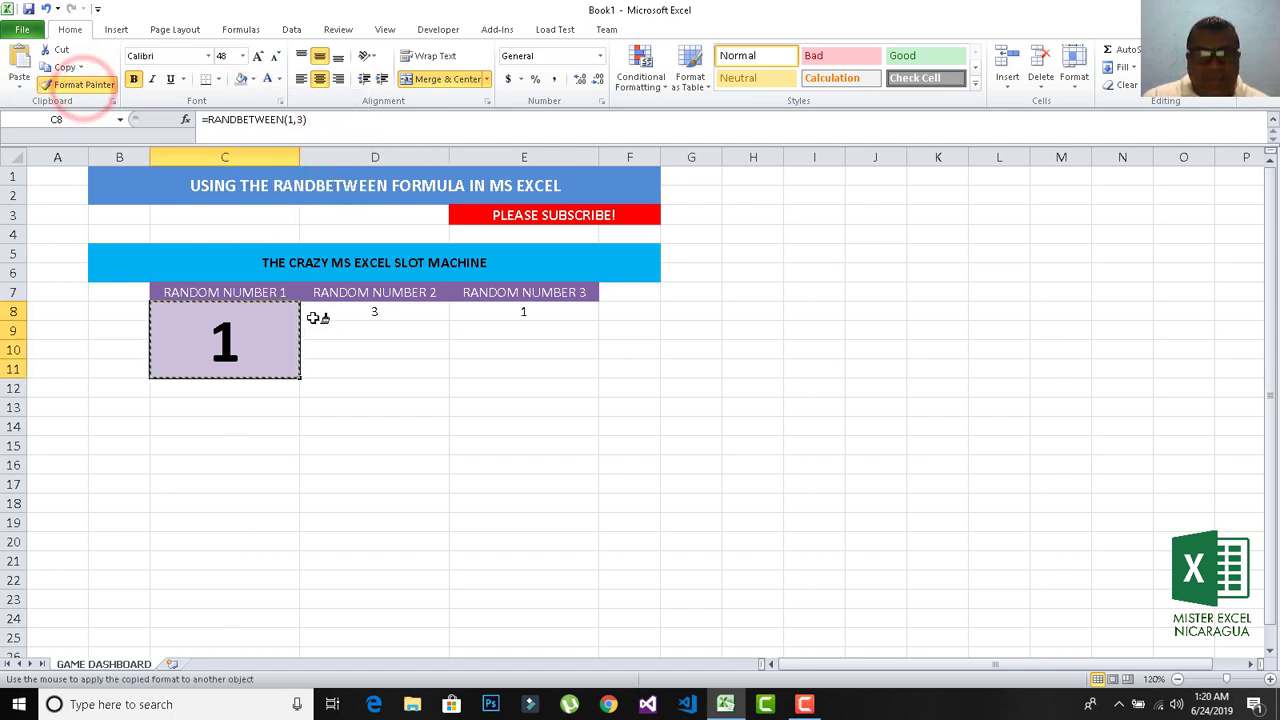
pyautogui.moveTo(315, 312); pyautogui.dragTo(489, 366)
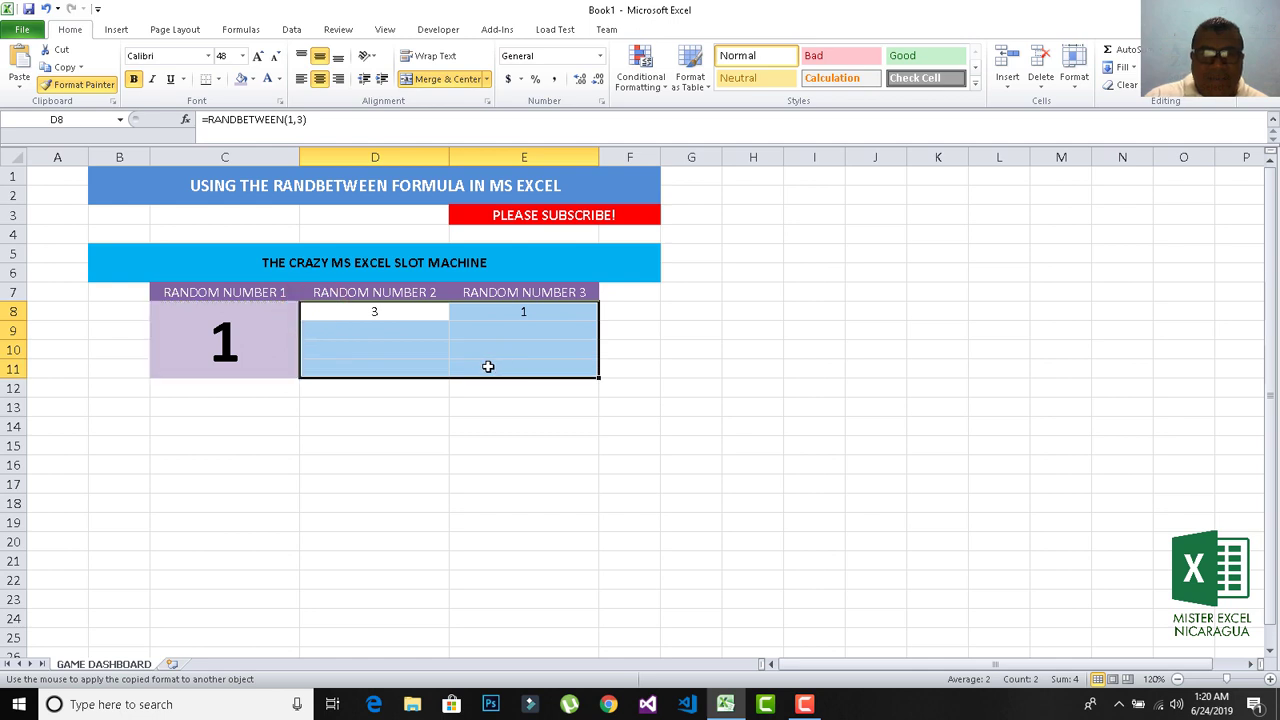
pyautogui.click(321, 428)
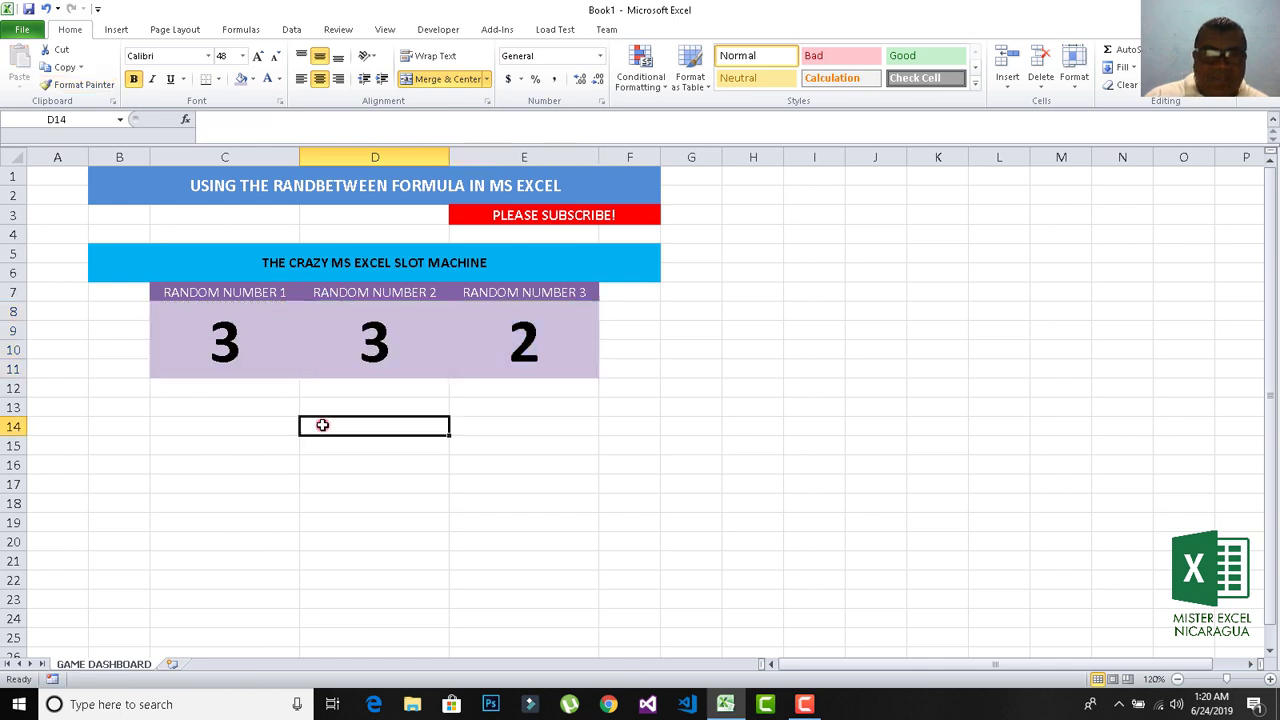
# Step: Test the formatted slot machine by re-entering the formula in C8 to redraw all three numbers
pyautogui.click(228, 340)
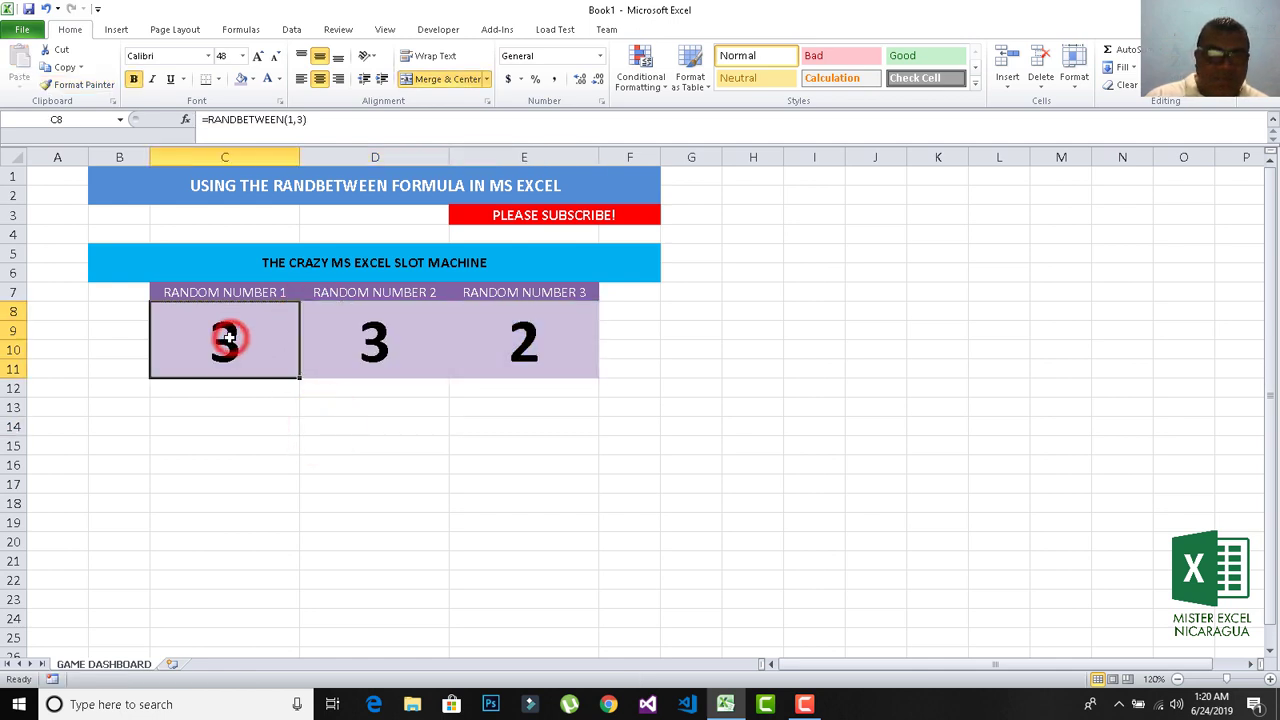
pyautogui.click(317, 120)
pyautogui.press('Return')
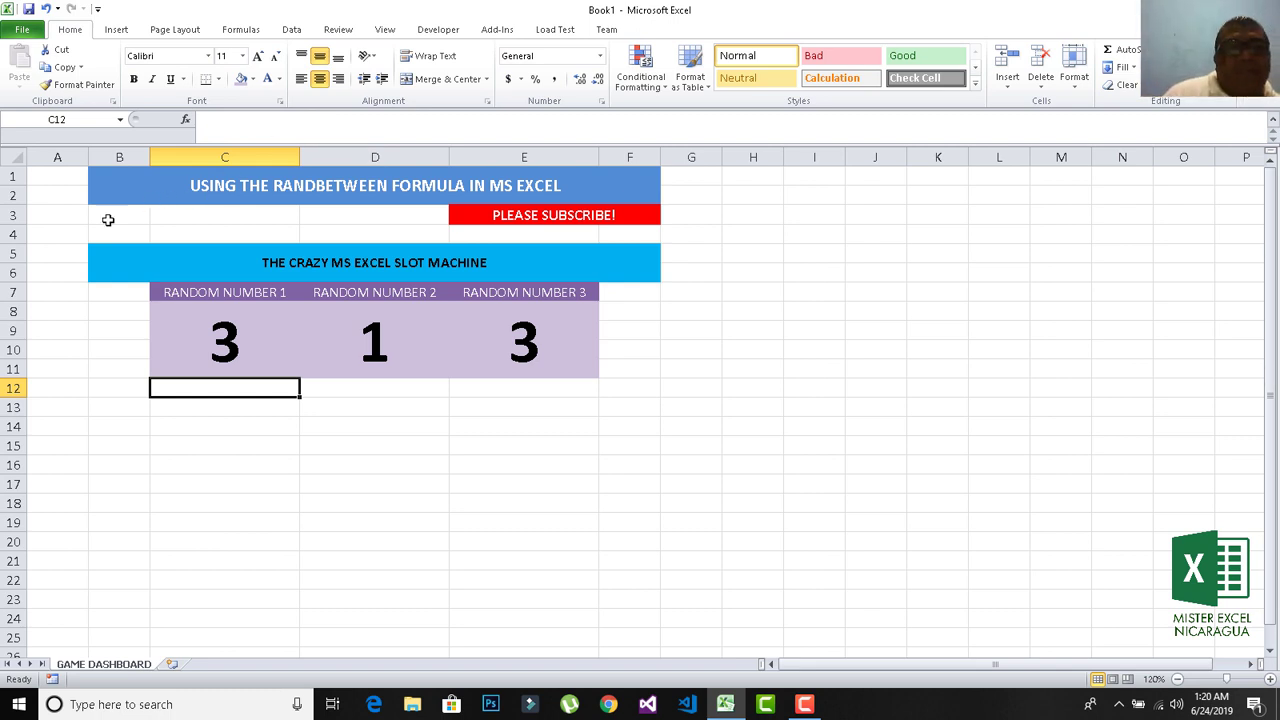
# Step: Try to paste the blank cells B8:B10 over the merged slot machine title in B5
pyautogui.click(106, 310)
pyautogui.moveTo(106, 310); pyautogui.dragTo(110, 352)
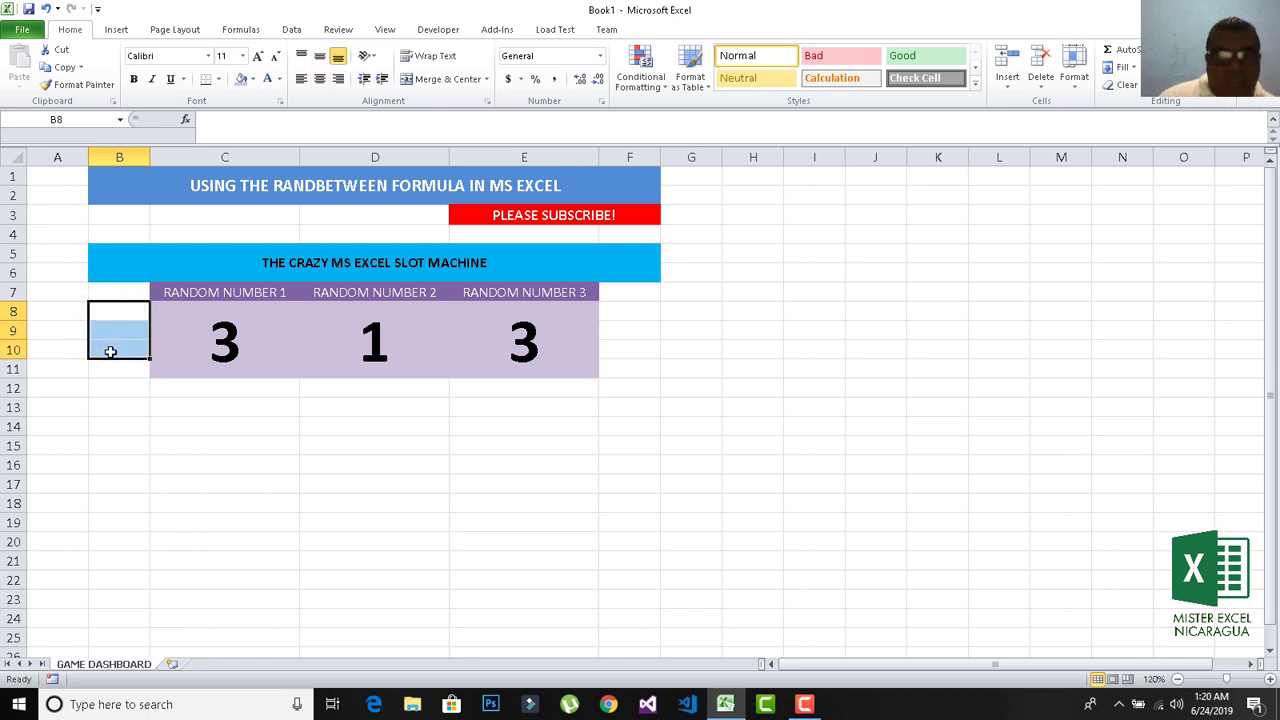
pyautogui.hotkey('ctrl', 'c')
pyautogui.click(111, 256)
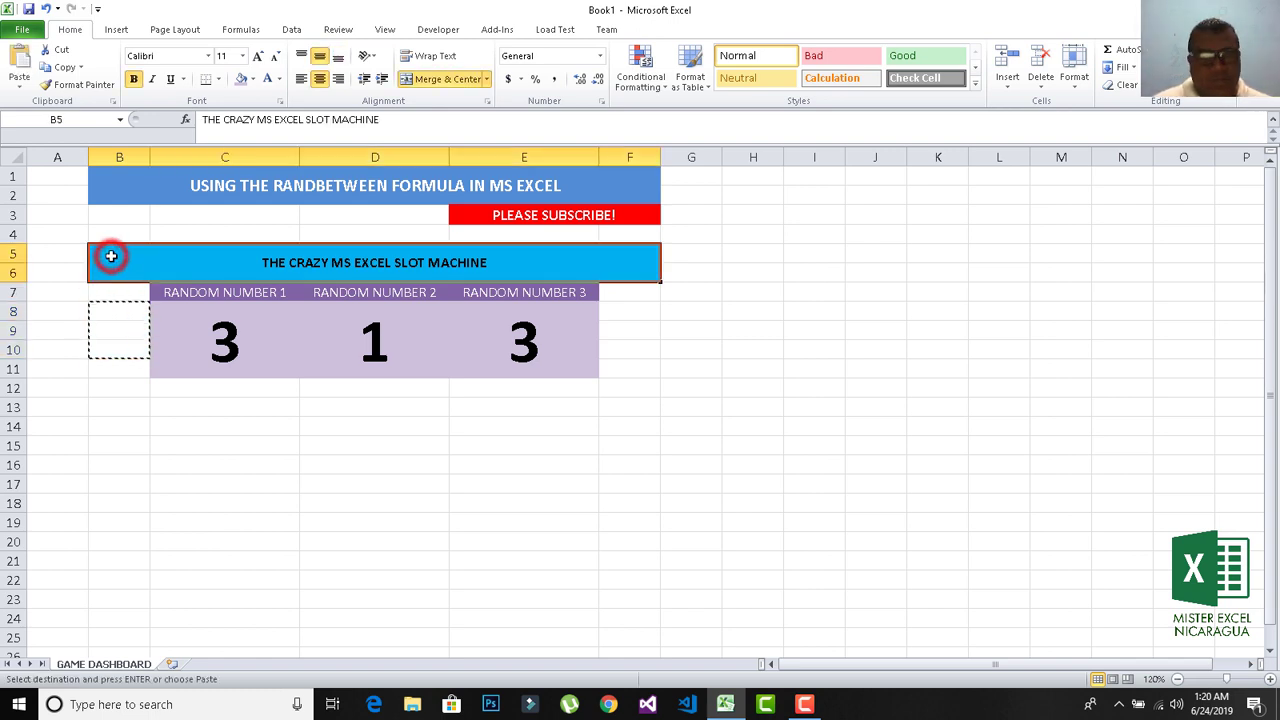
pyautogui.hotkey('ctrl', 'v')
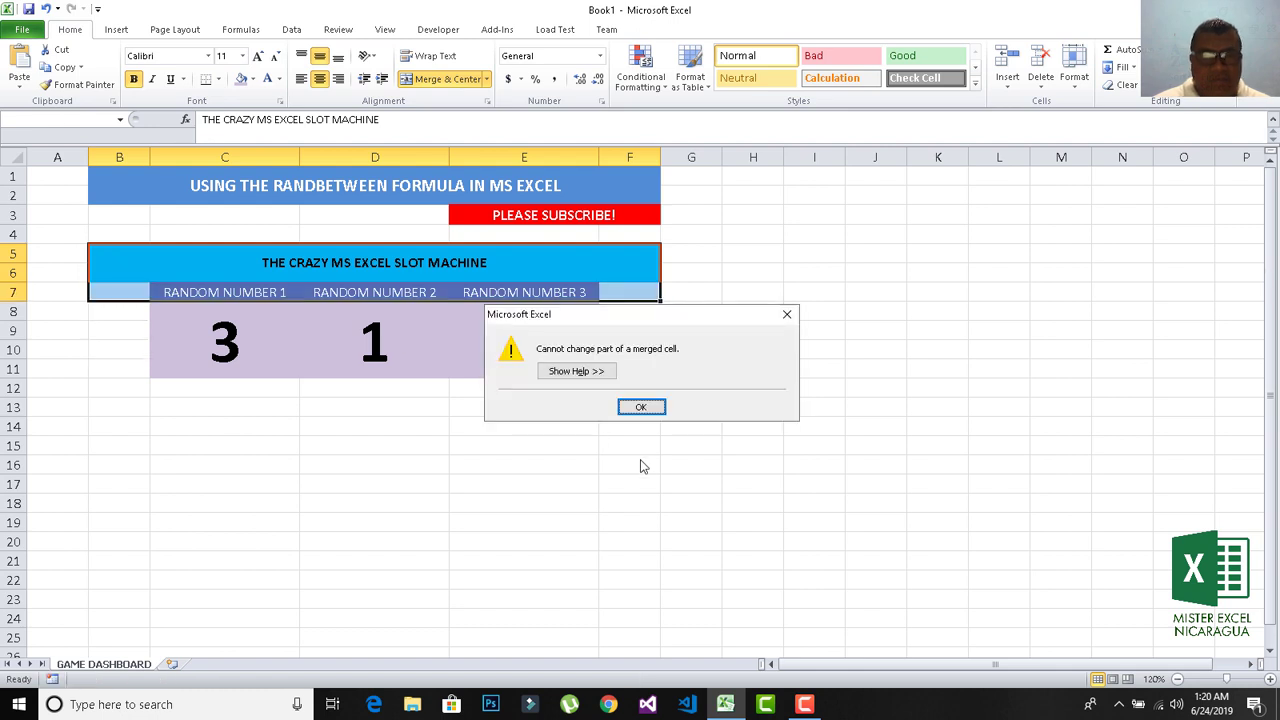
pyautogui.click(641, 407)
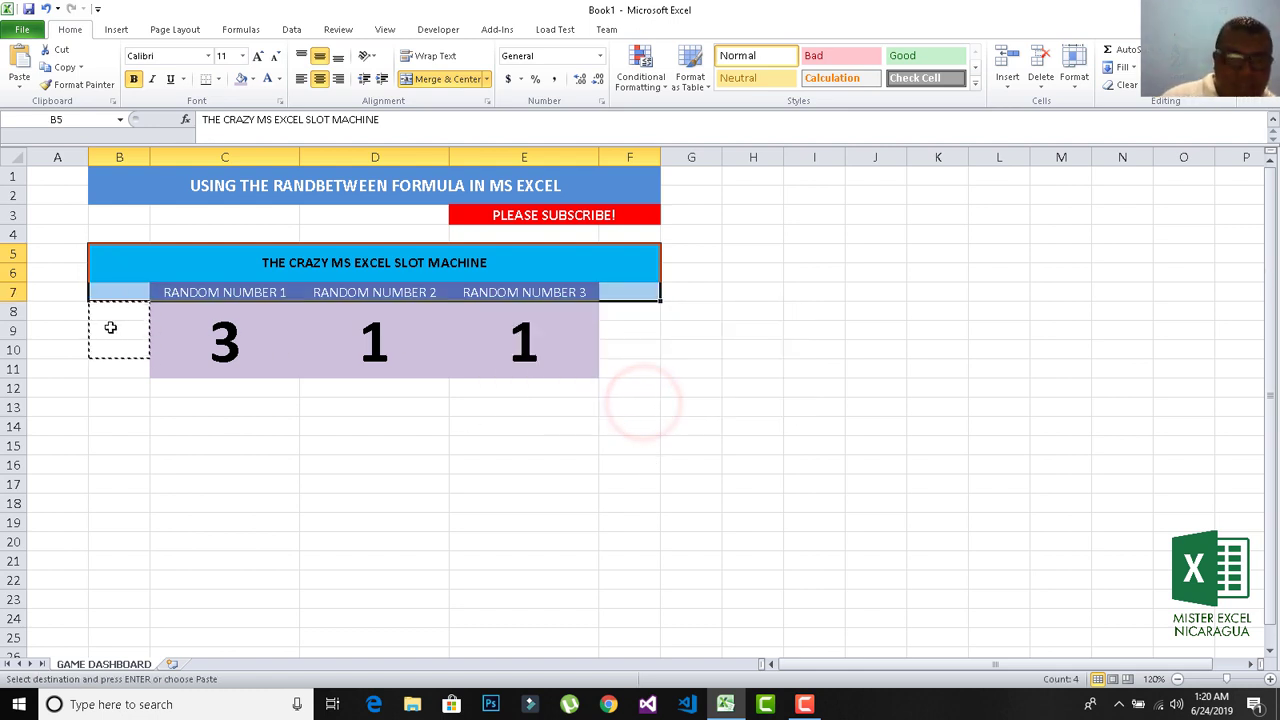
pyautogui.press('Escape')
pyautogui.click(137, 352)
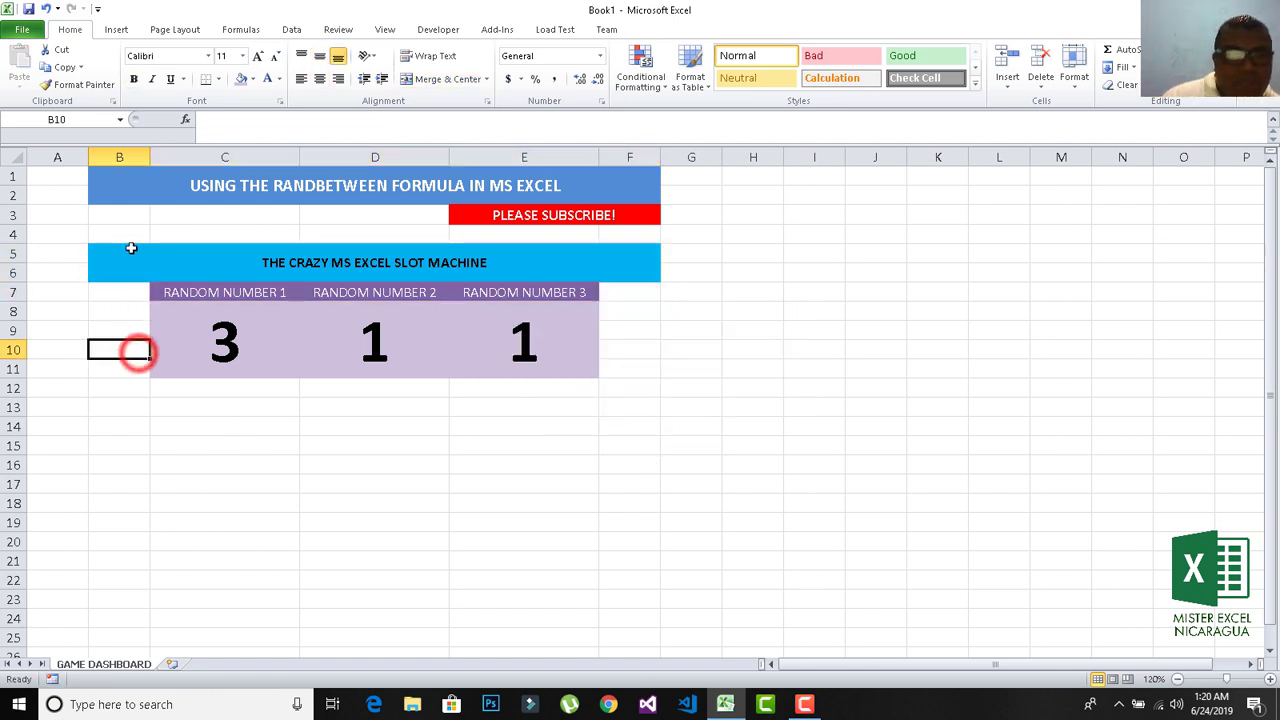
# Step: Unmerge the slot machine title in B5:F6 and copy its text from B5 to C5
pyautogui.click(131, 248)
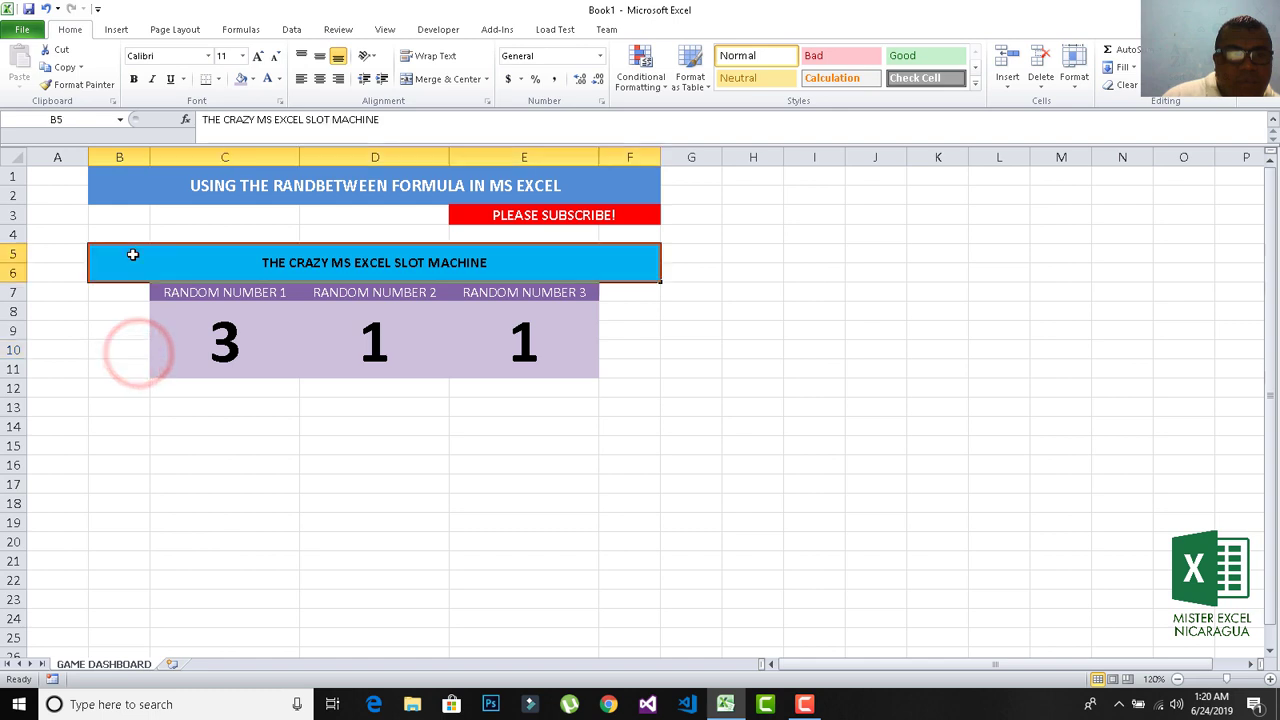
pyautogui.click(422, 80)
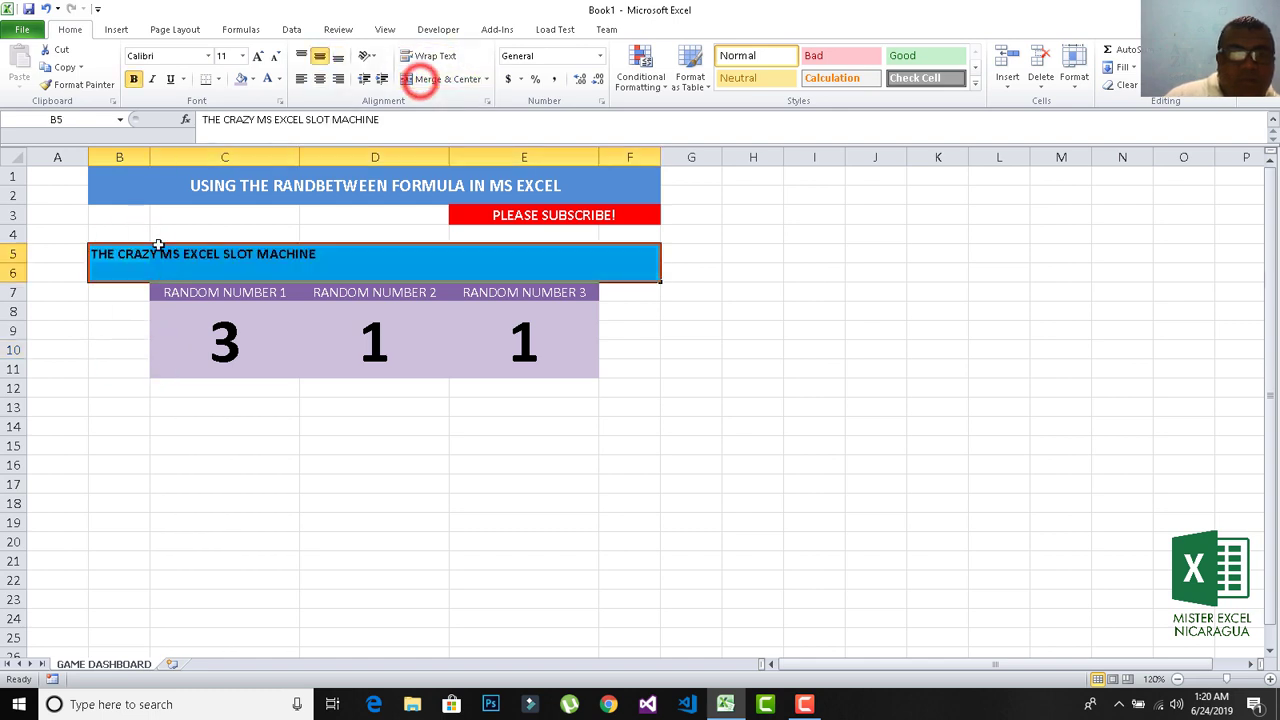
pyautogui.click(103, 290)
pyautogui.click(115, 254)
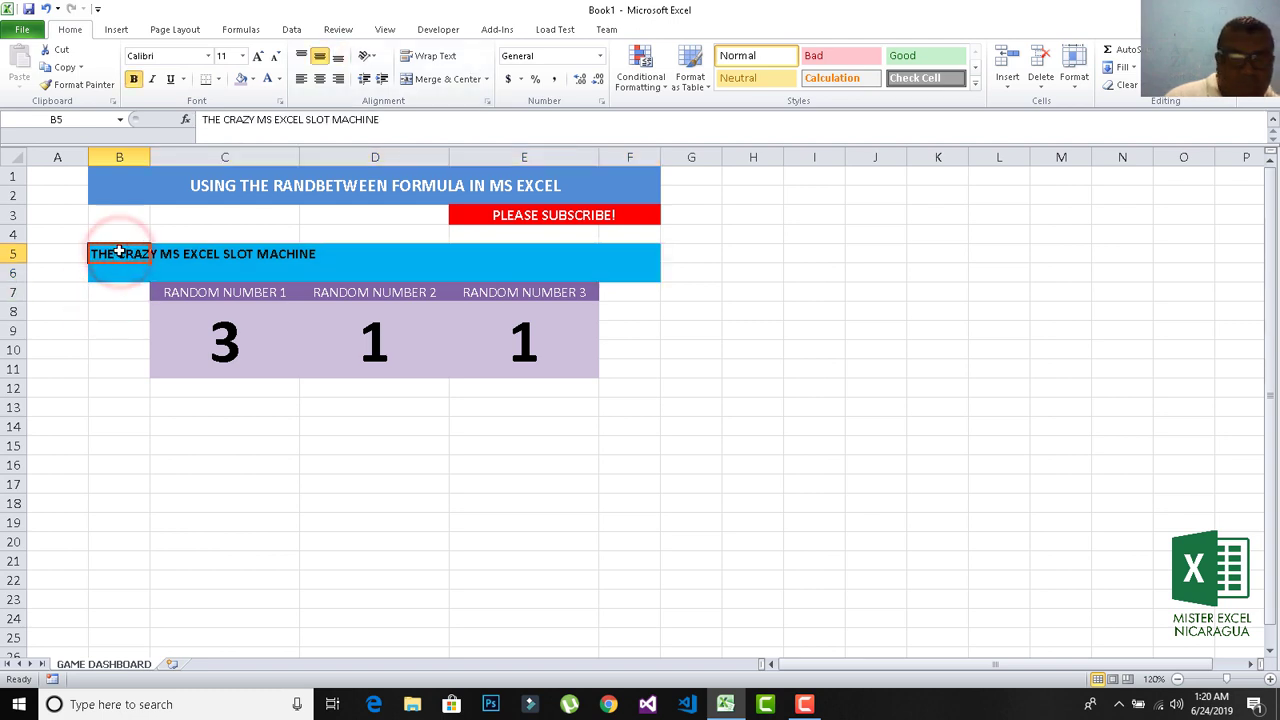
pyautogui.hotkey('ctrl', 'c')
pyautogui.click(165, 252)
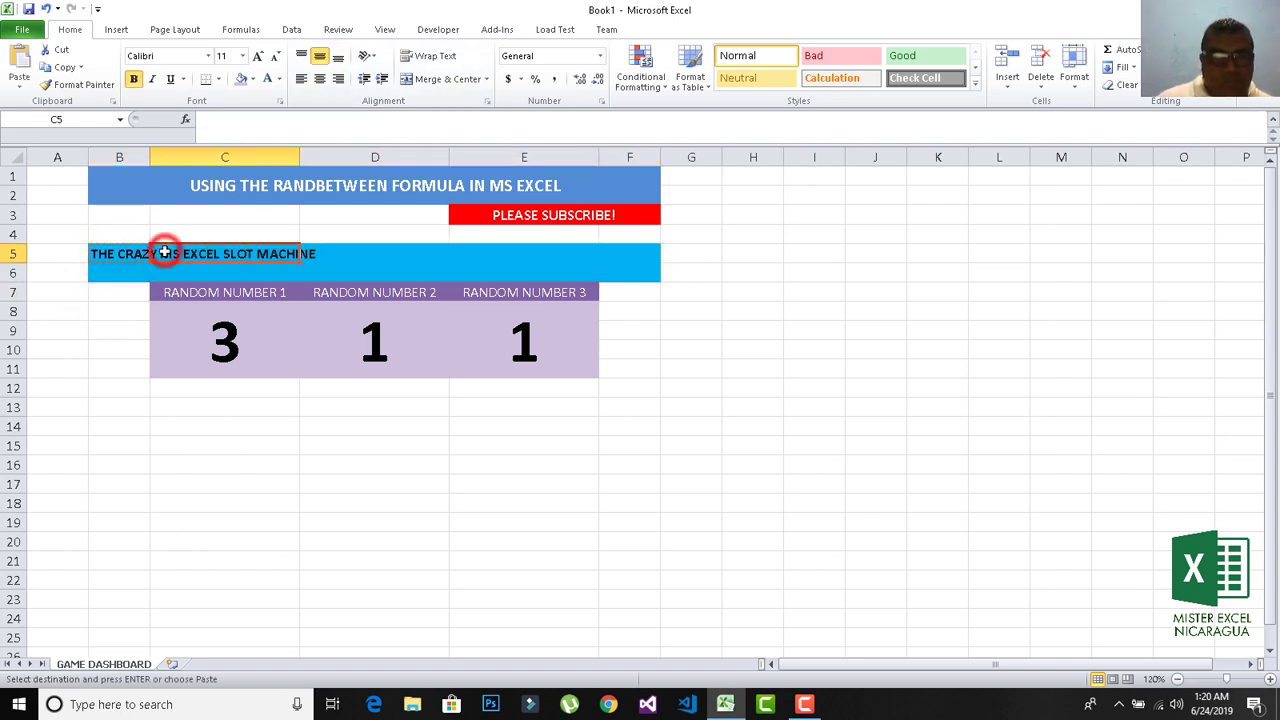
pyautogui.hotkey('ctrl', 'v')
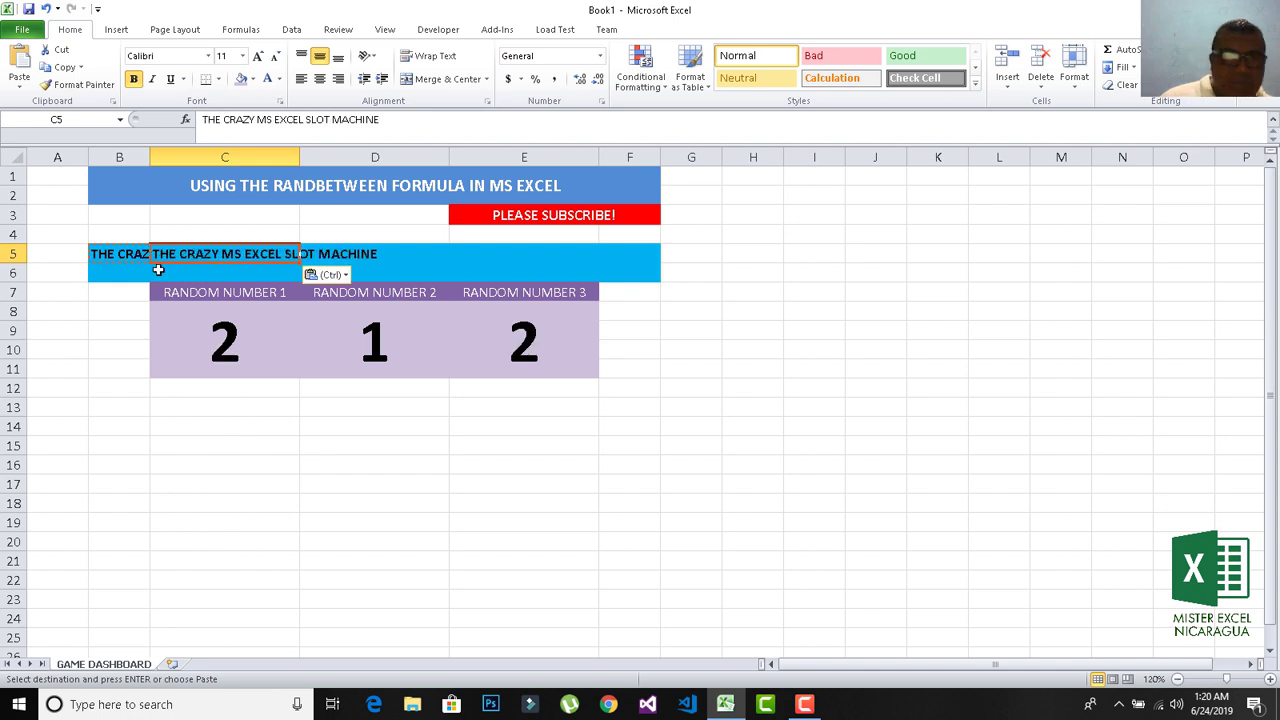
# Step: Clear the title text and blue fill from B5:B6 and F5:F6 by pasting blank cells over them
pyautogui.moveTo(129, 288); pyautogui.dragTo(126, 366)
pyautogui.hotkey('ctrl', 'c')
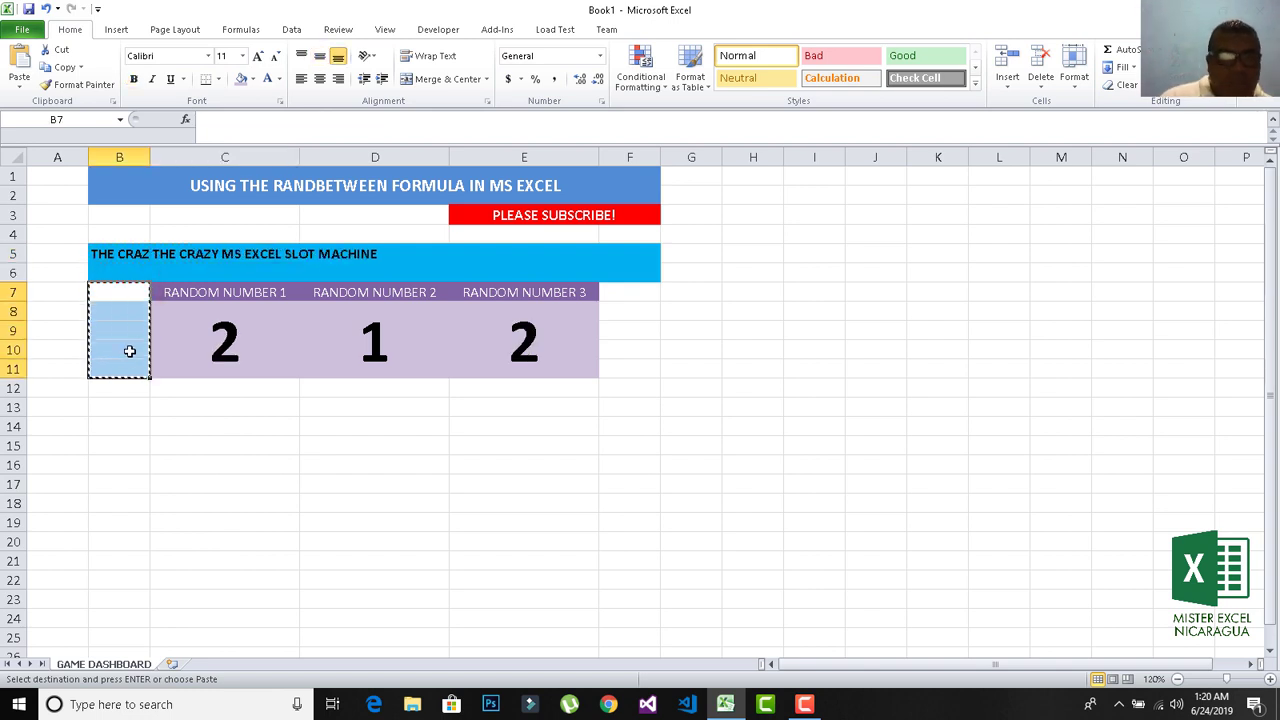
pyautogui.click(123, 252)
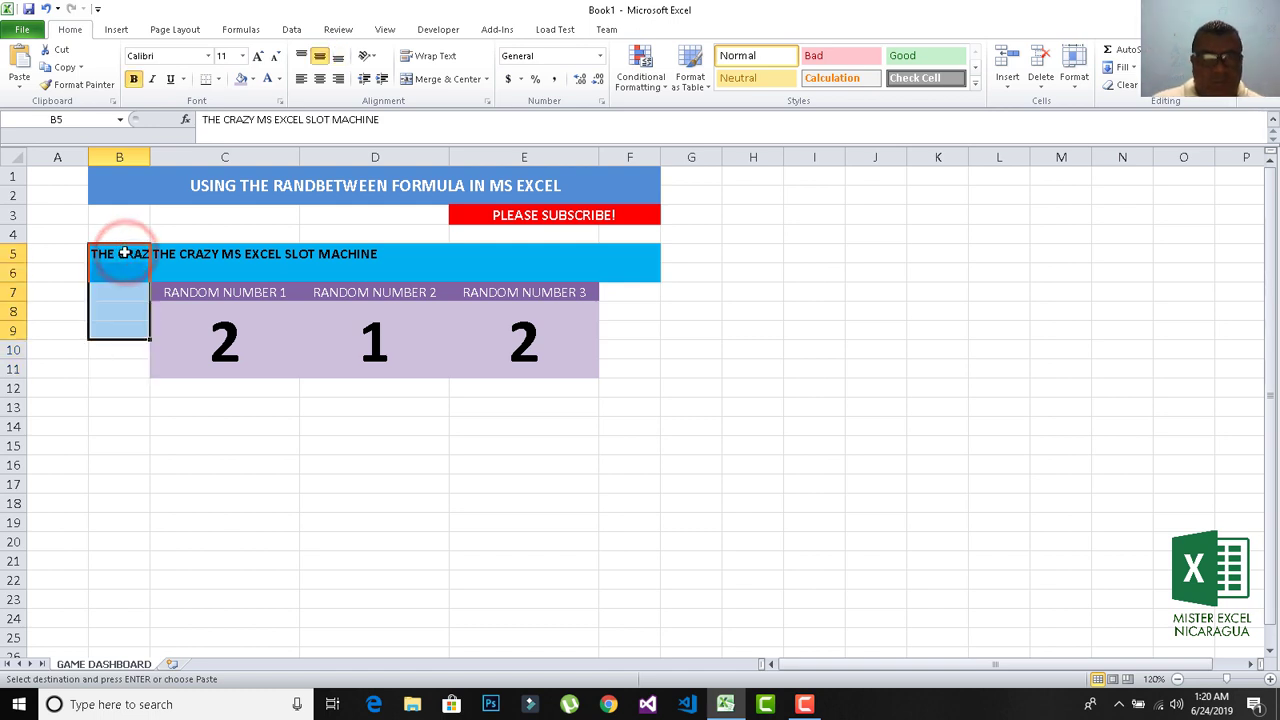
pyautogui.press('Return')
pyautogui.hotkey('ctrl', 'c')
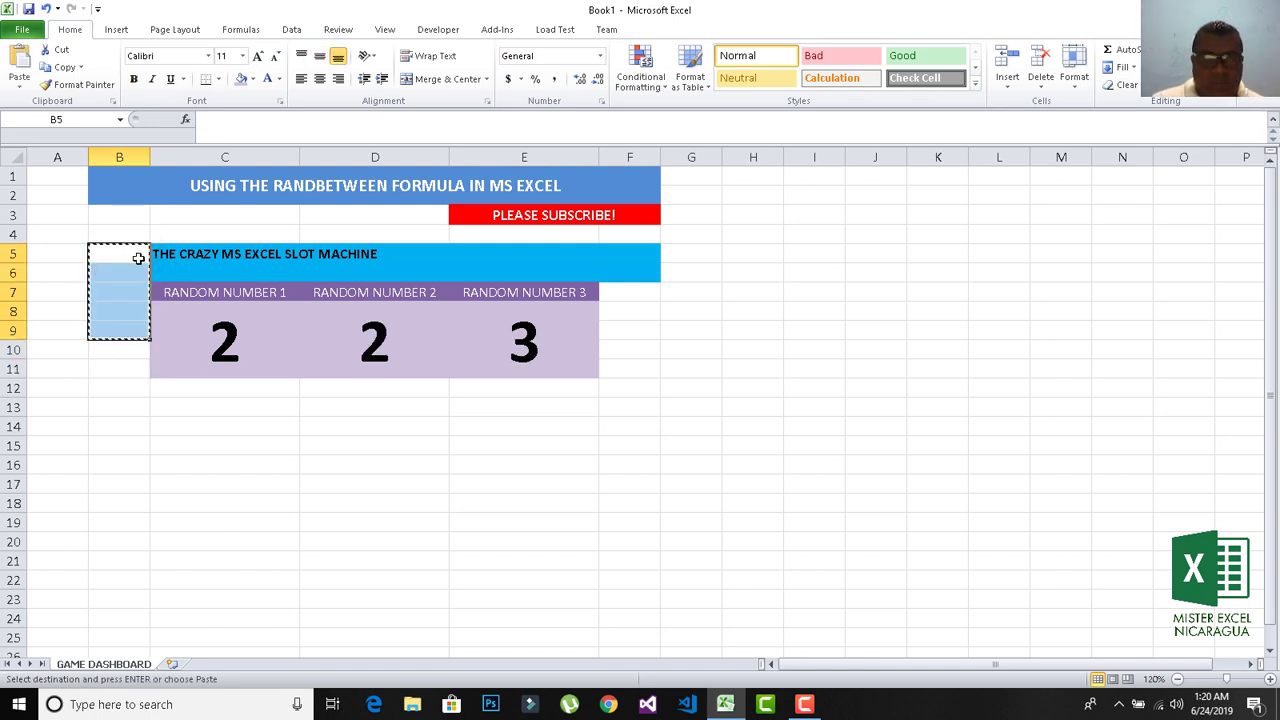
pyautogui.click(623, 250)
pyautogui.hotkey('ctrl', 'v')
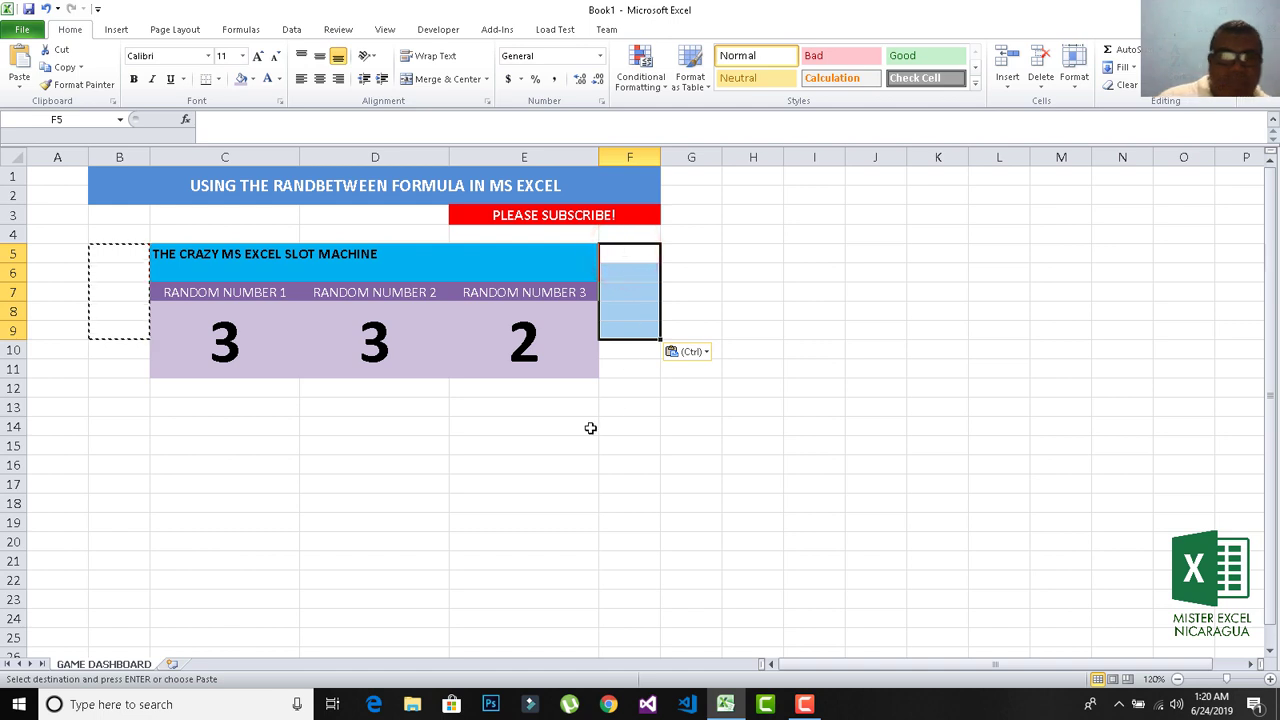
pyautogui.moveTo(154, 460); pyautogui.dragTo(154, 454)
pyautogui.press('Escape')
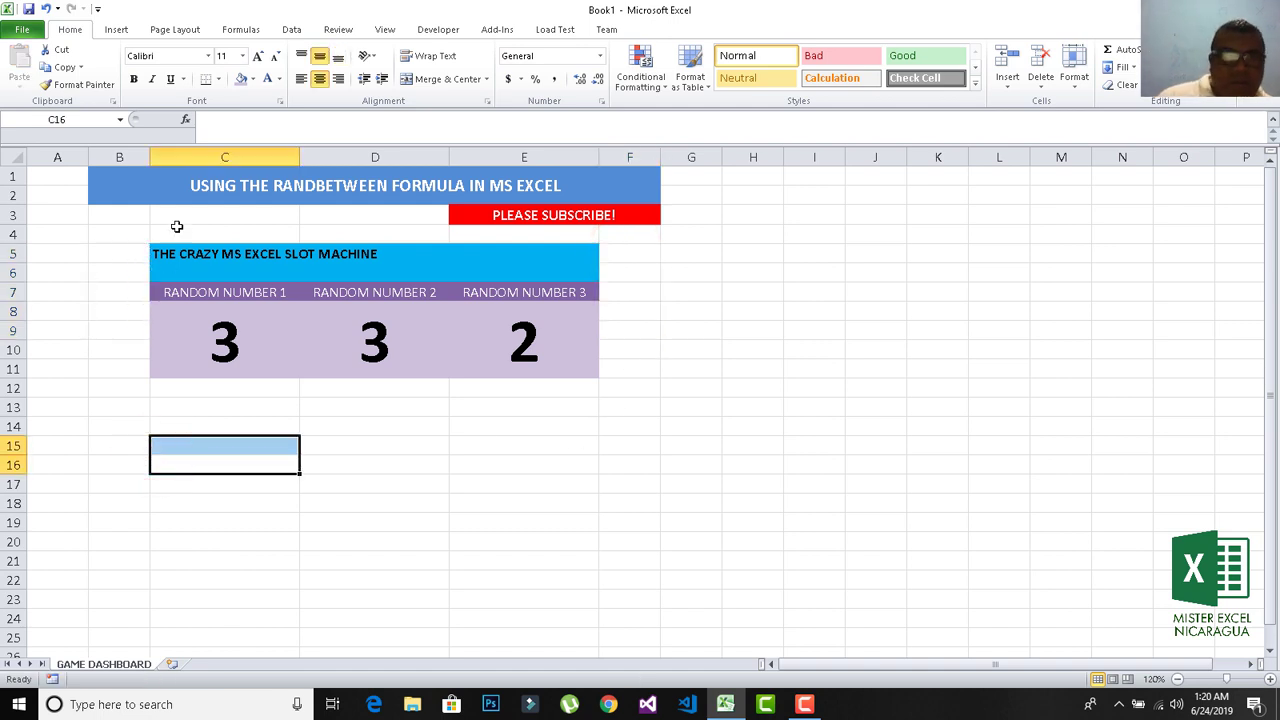
# Step: Merge and center the slot machine title across C5:E6, leaving text wrapping off
pyautogui.moveTo(175, 258); pyautogui.dragTo(486, 269)
pyautogui.click(445, 79)
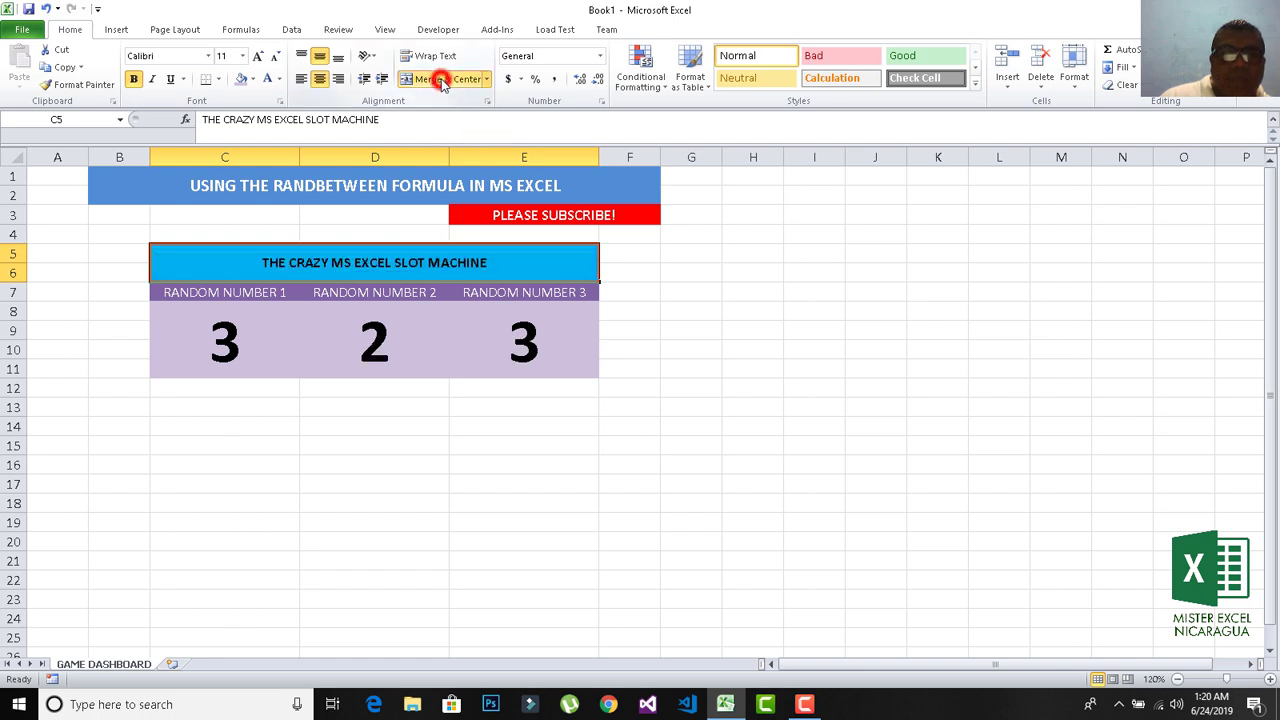
pyautogui.click(428, 57)
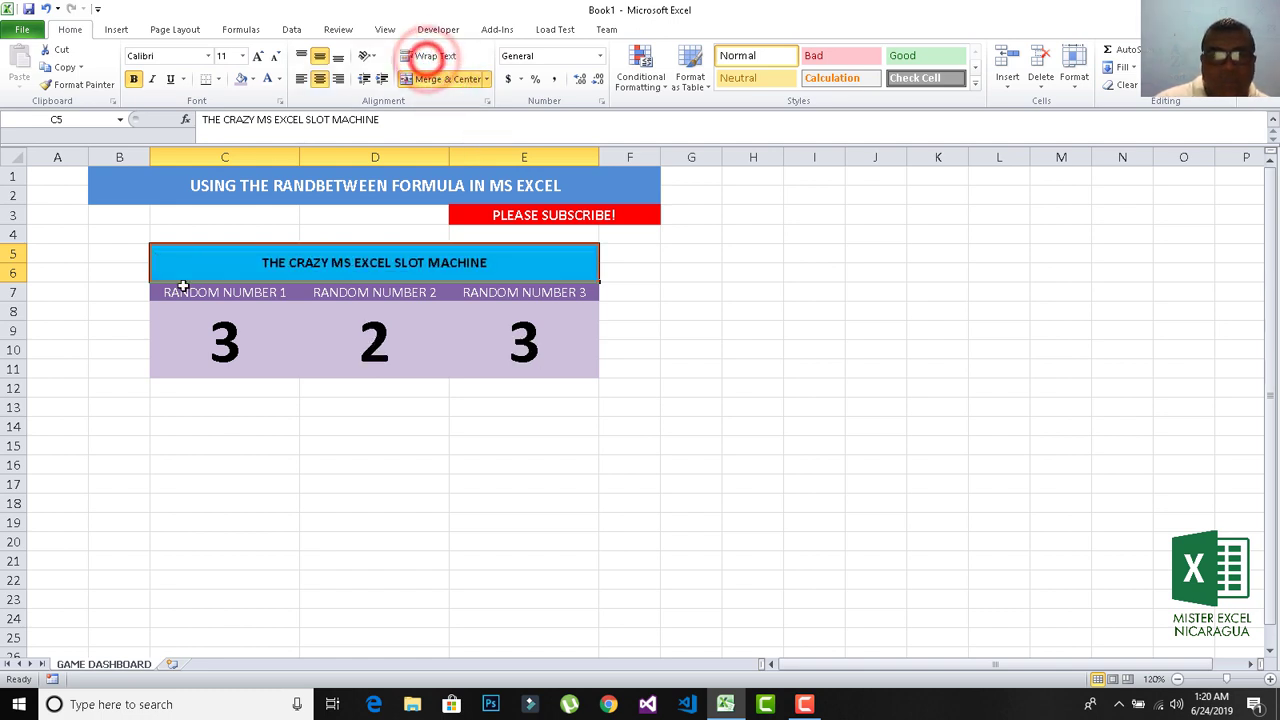
pyautogui.click(119, 350)
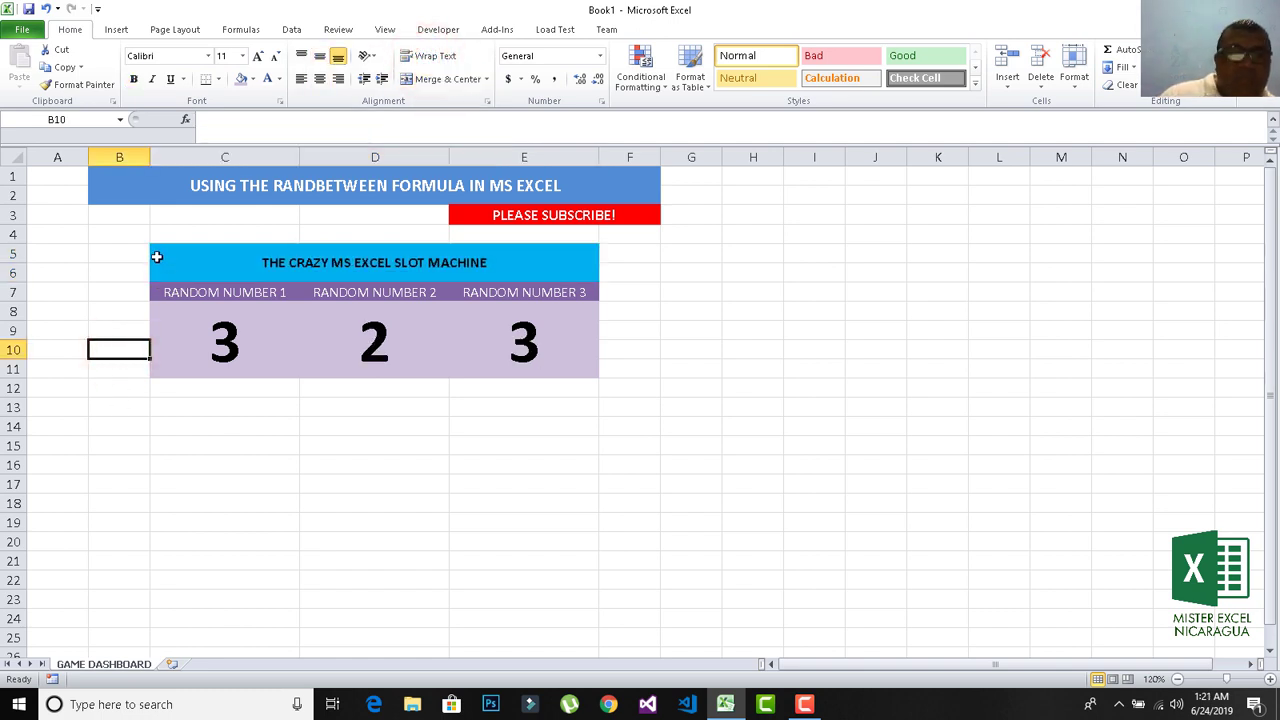
# Step: Outline the slot machine range C5:E11 with a thick box border
pyautogui.moveTo(158, 256); pyautogui.dragTo(352, 362)
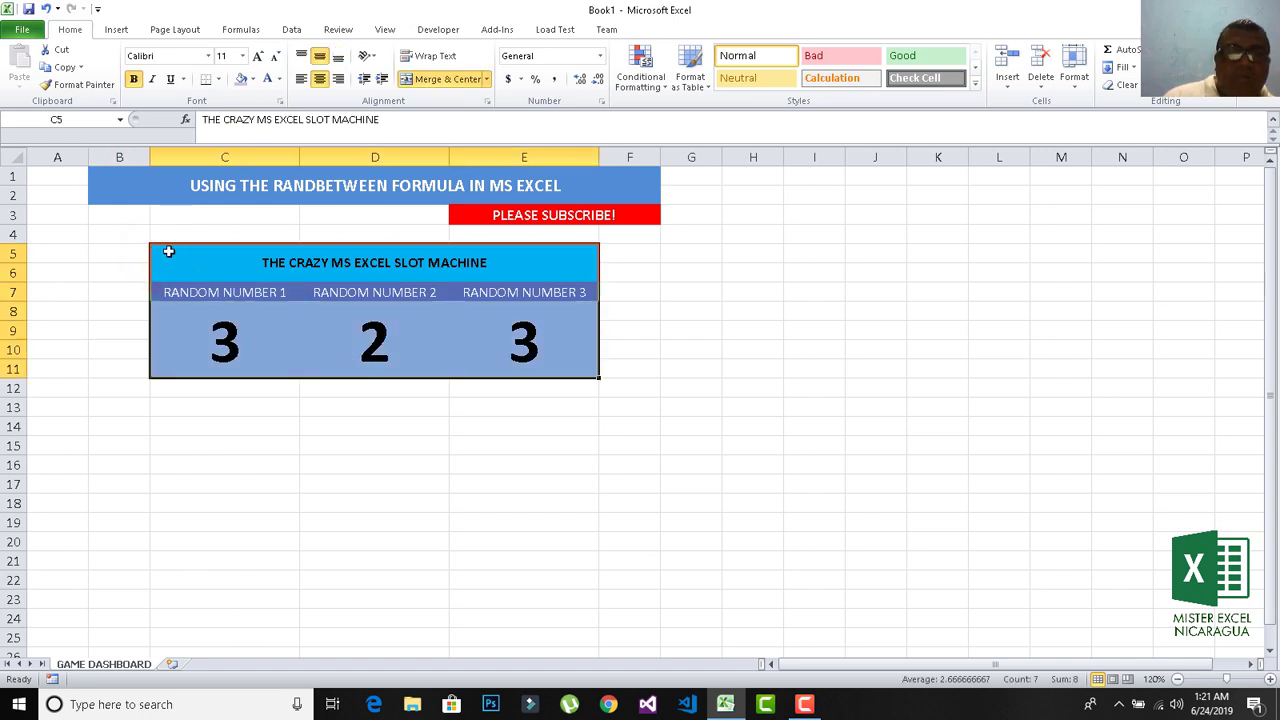
pyautogui.click(218, 79)
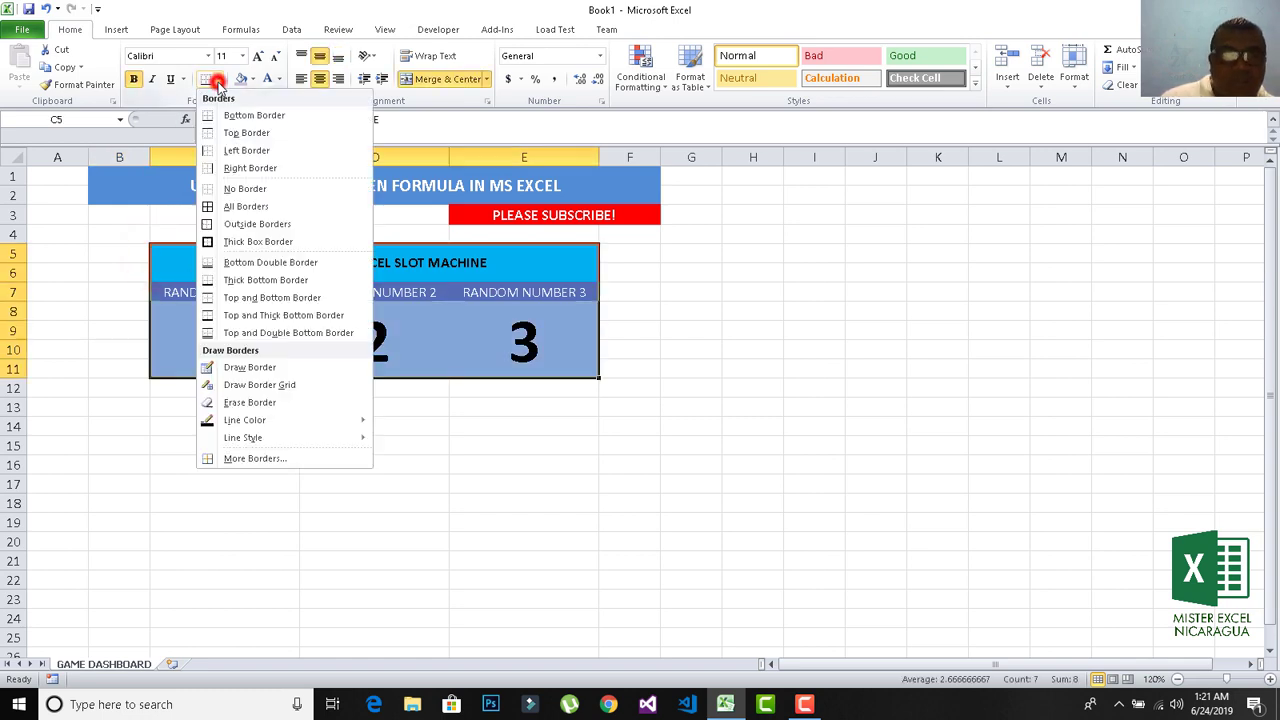
pyautogui.click(210, 241)
pyautogui.click(224, 422)
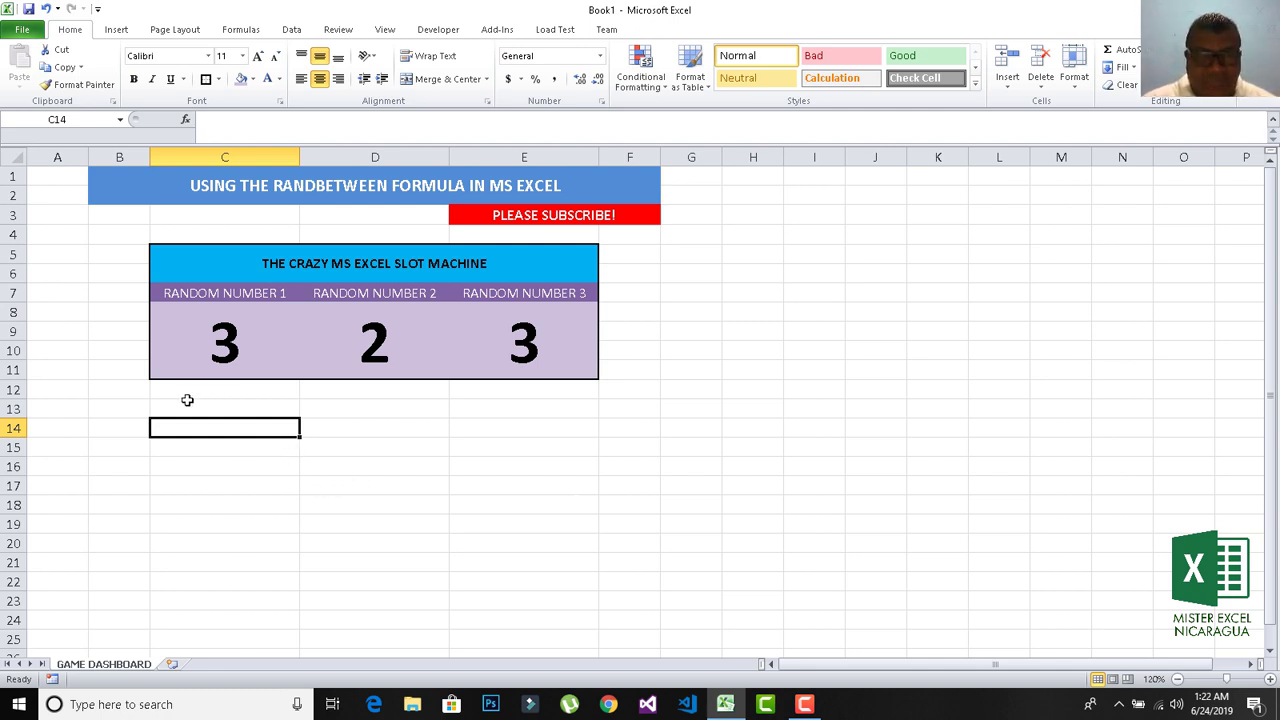
# Step: Merge and center C12:E13 into one cell below the three random numbers
pyautogui.moveTo(177, 391); pyautogui.dragTo(533, 406)
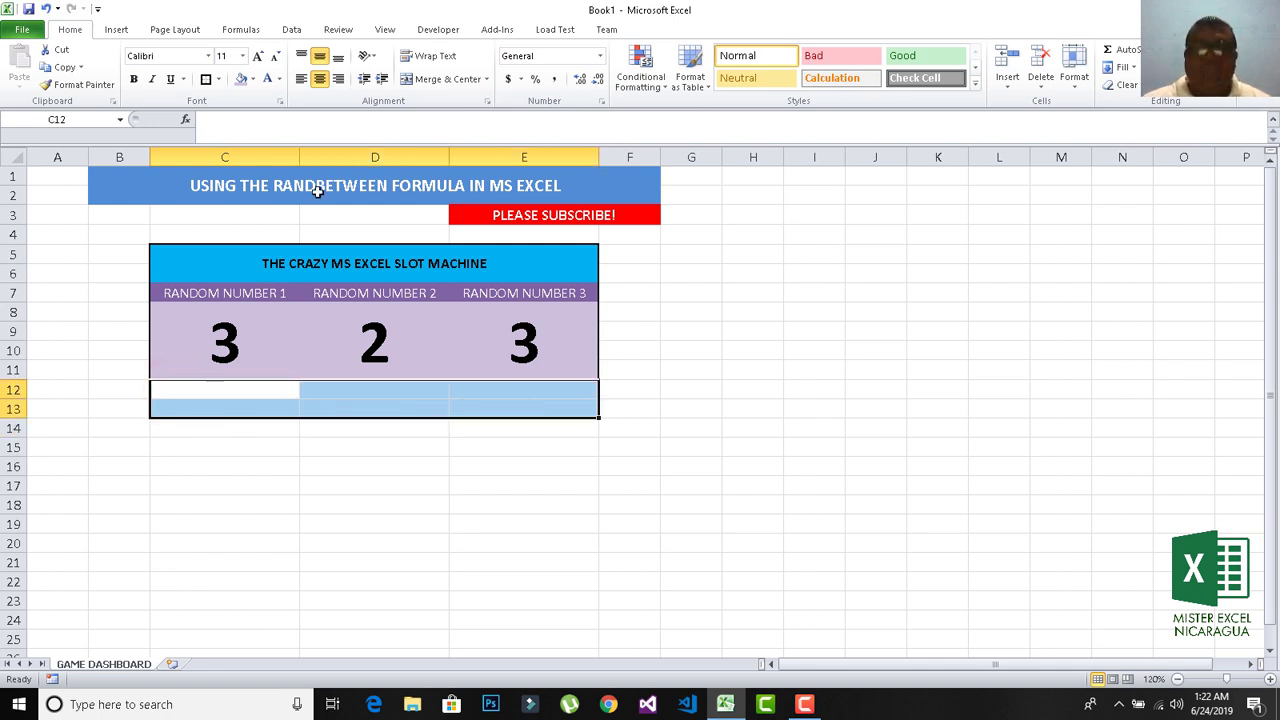
pyautogui.click(428, 80)
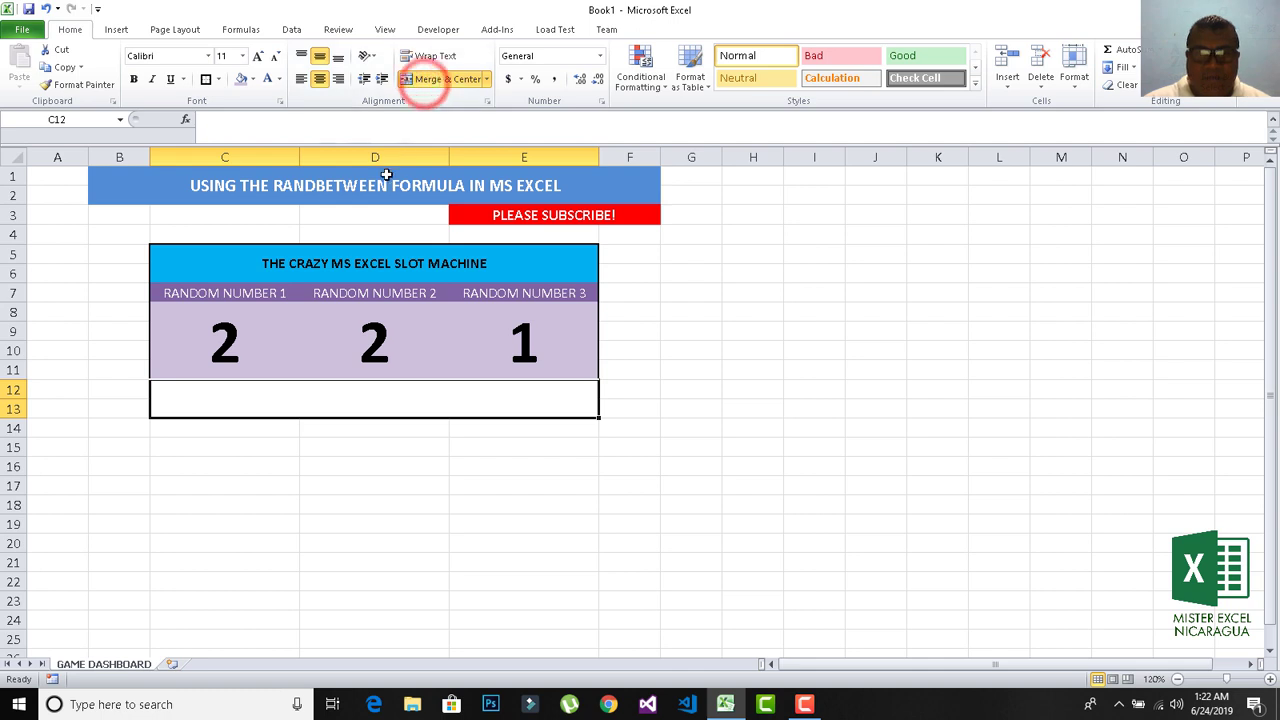
pyautogui.click(413, 56)
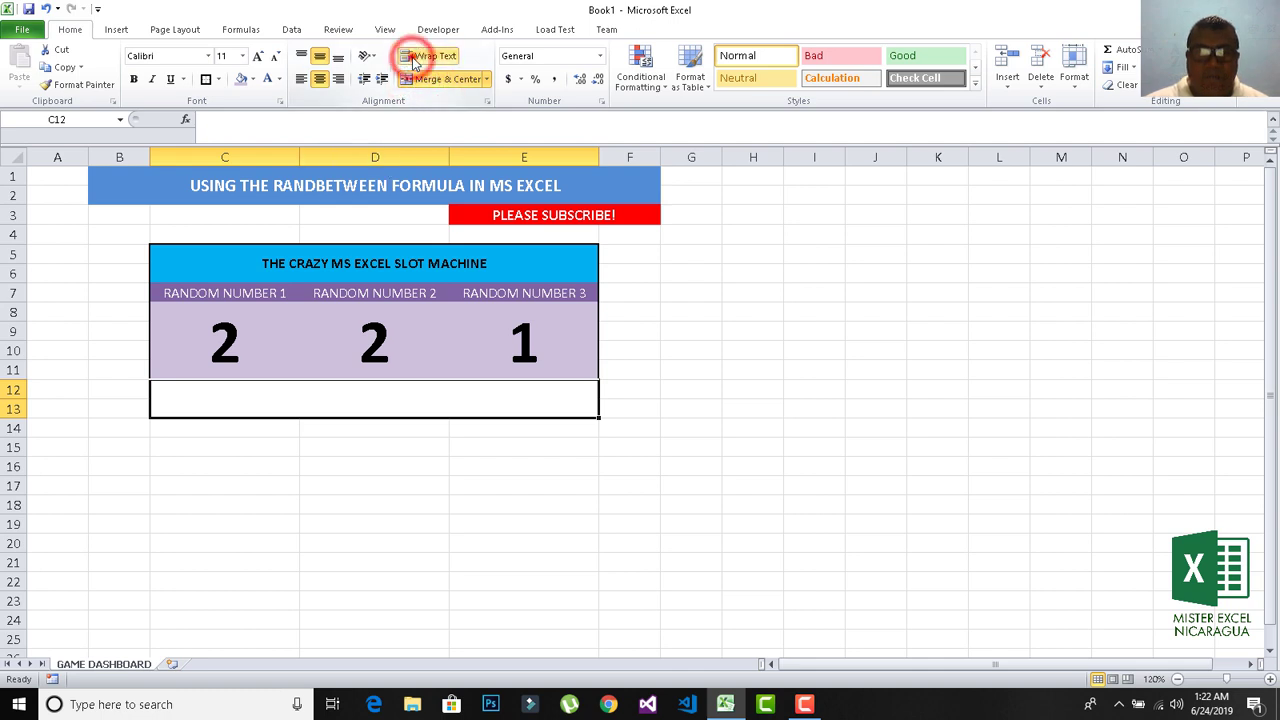
pyautogui.click(303, 441)
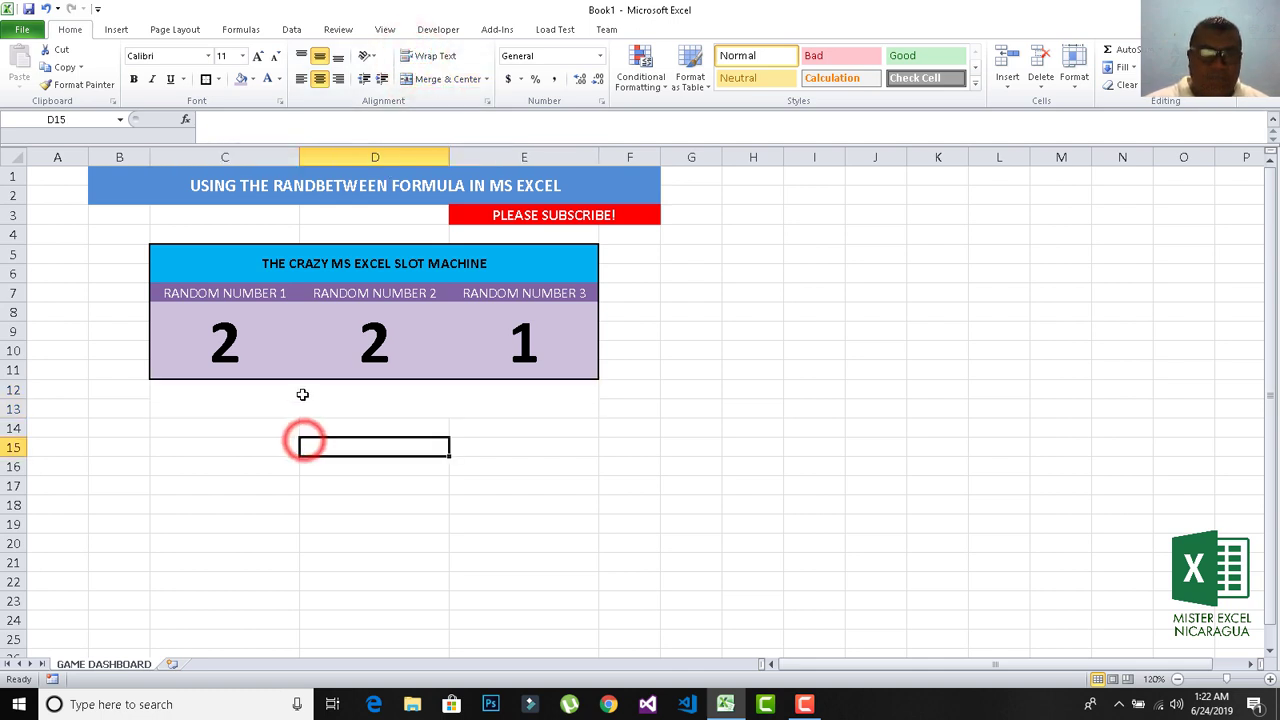
# Step: Enter the text YOU WON in merged cell C12
pyautogui.click(303, 394)
pyautogui.click(338, 121)
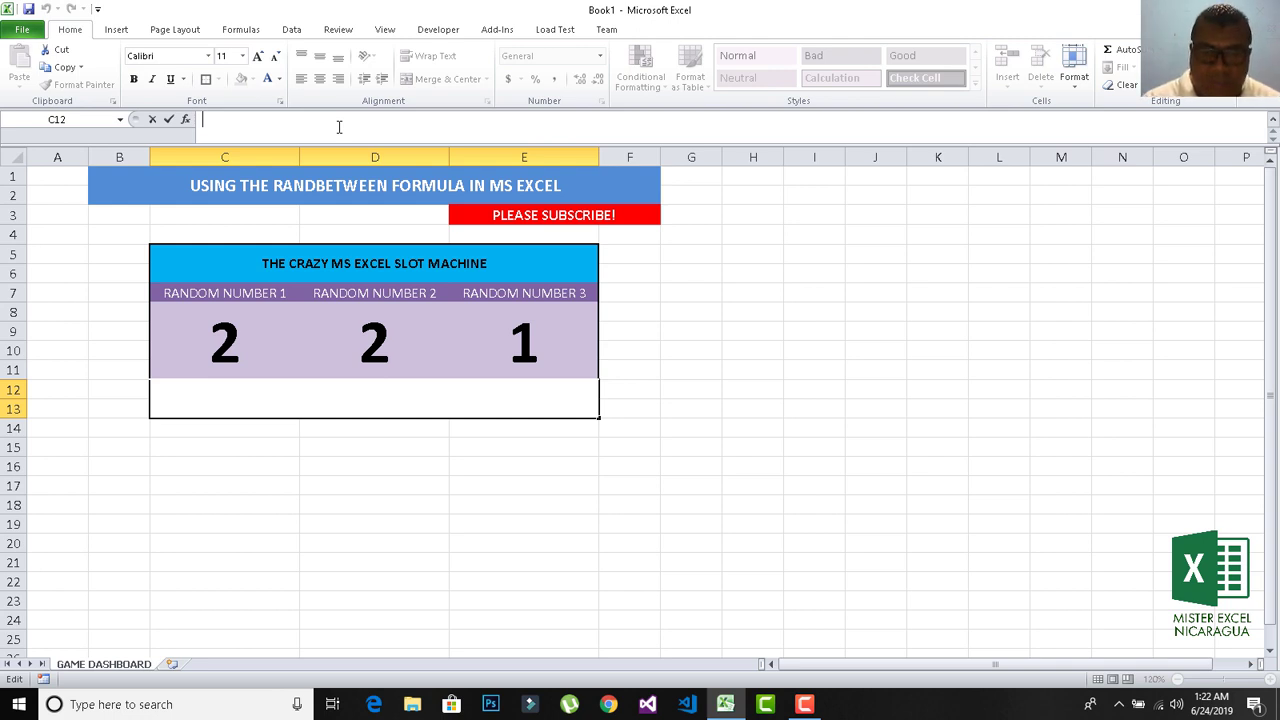
pyautogui.write('W')
pyautogui.press('BackSpace')
pyautogui.write('YOU WON')
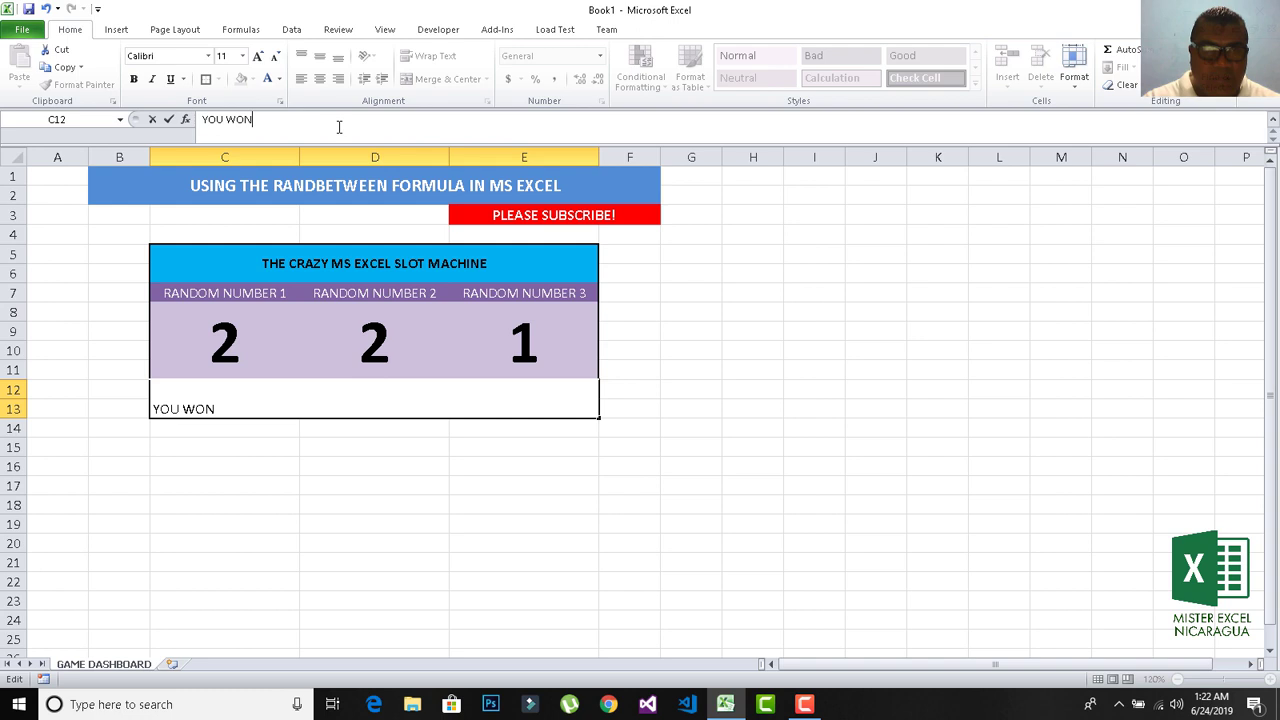
pyautogui.press('Return')
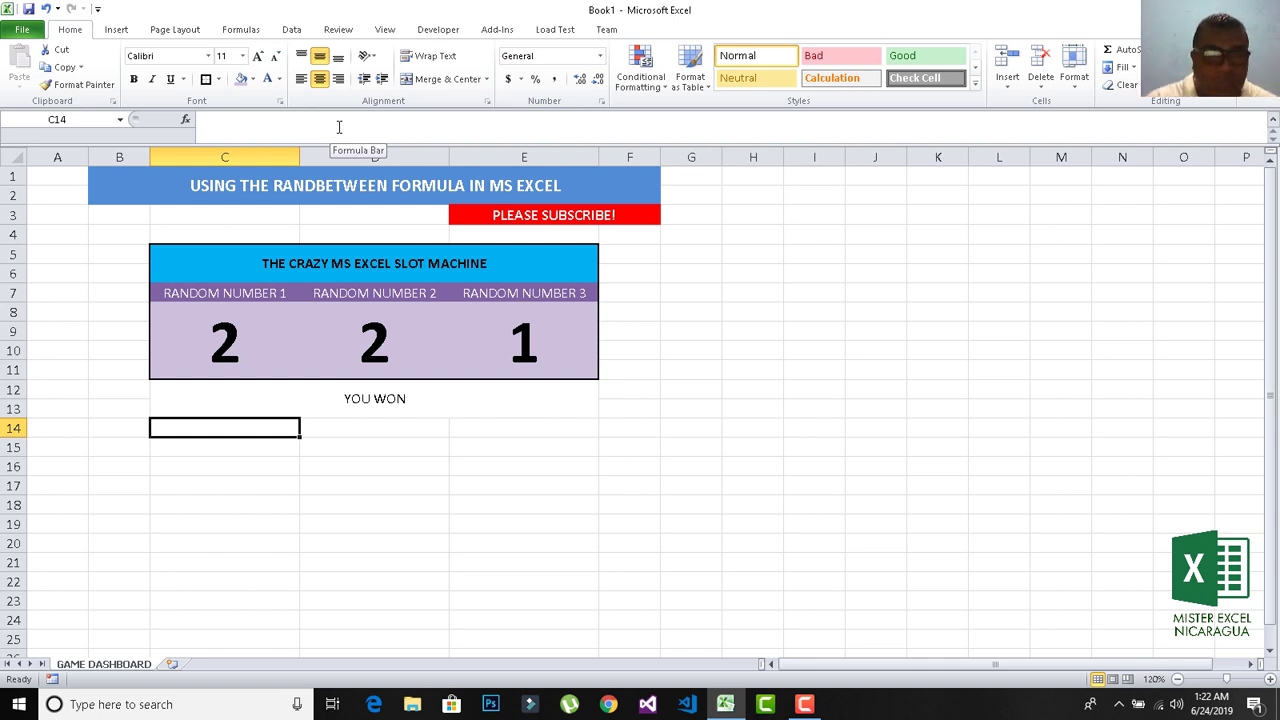
pyautogui.click(361, 403)
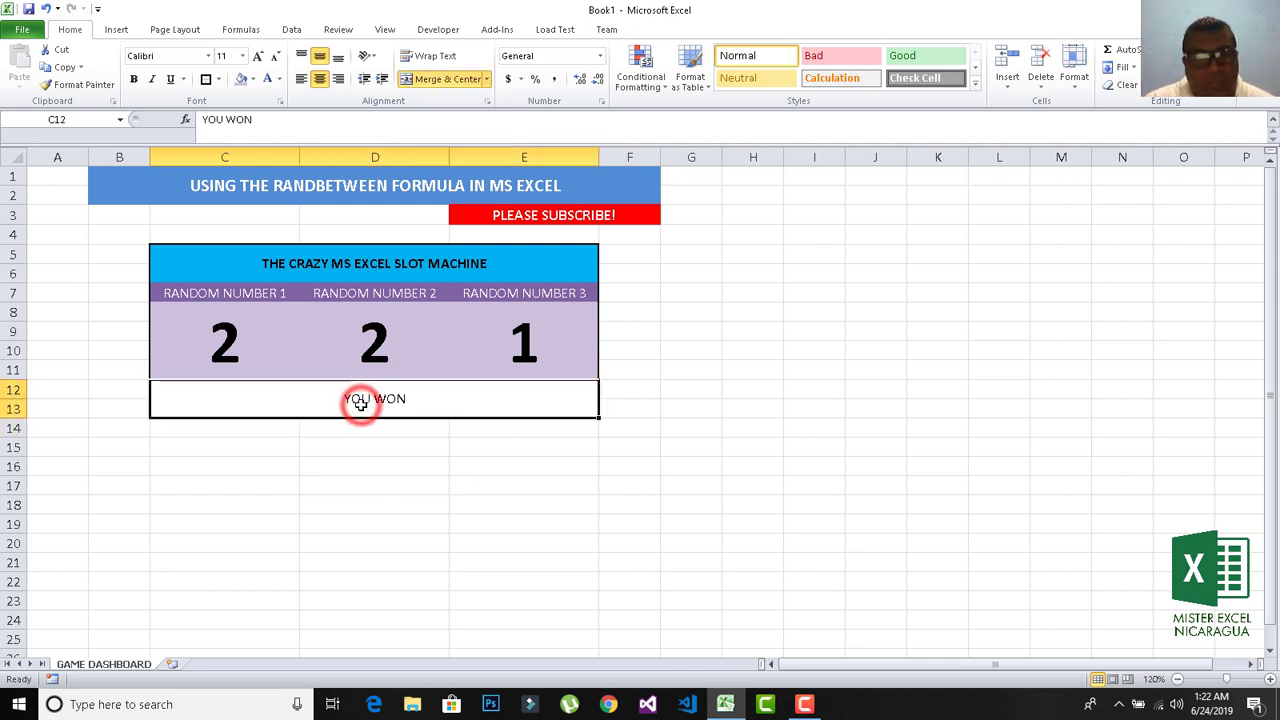
pyautogui.click(254, 80)
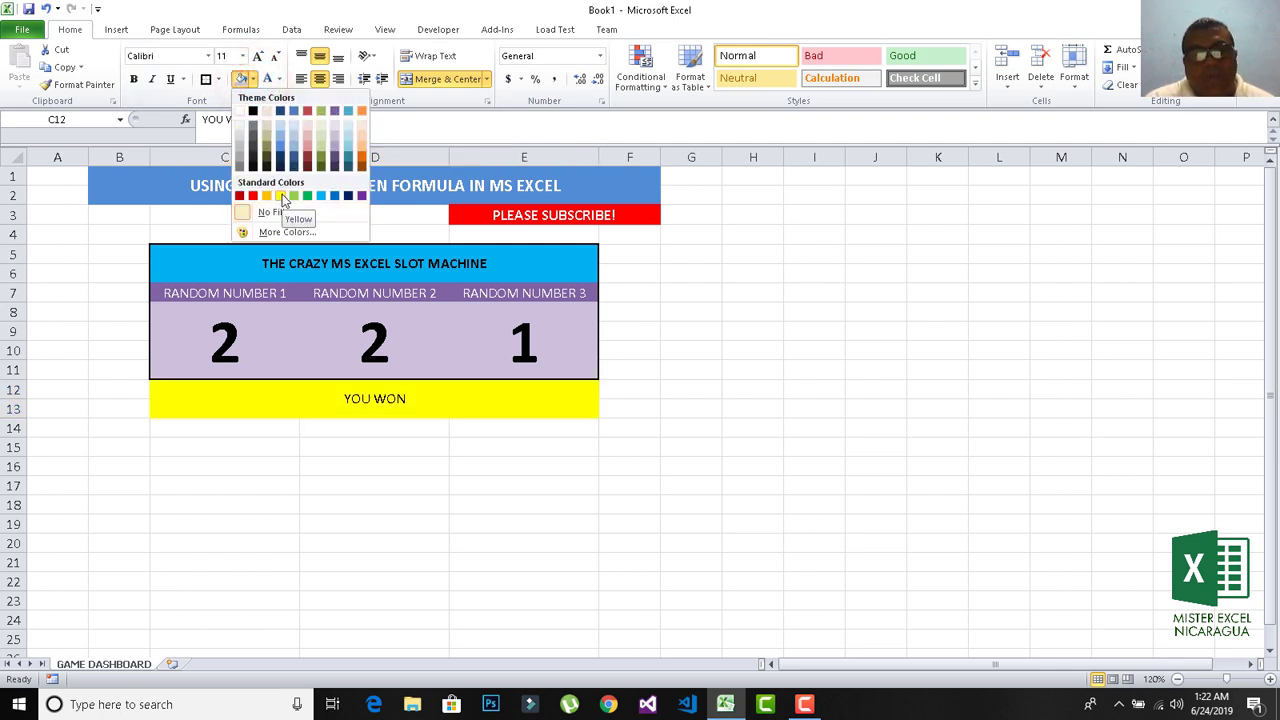
pyautogui.click(379, 466)
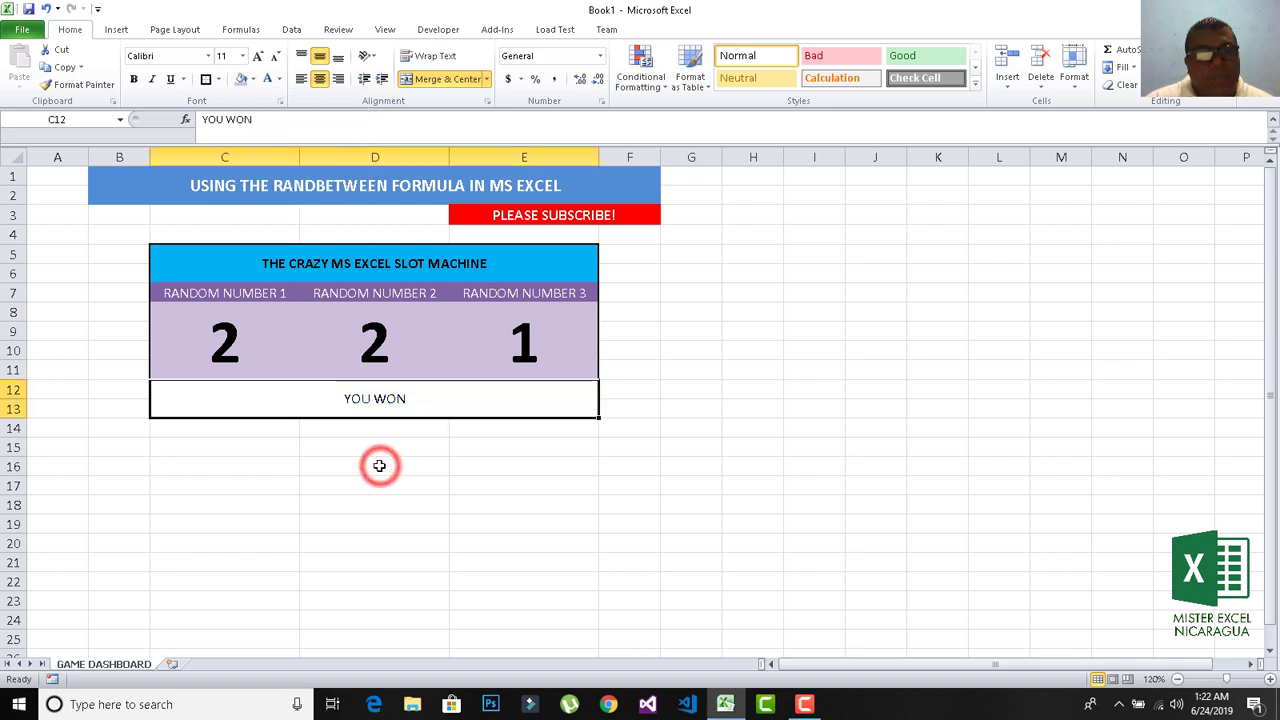
# Step: Fill the YOU WON cell in C12:E13 with the lightest purple theme color and outline it with a thick box border
pyautogui.click(373, 406)
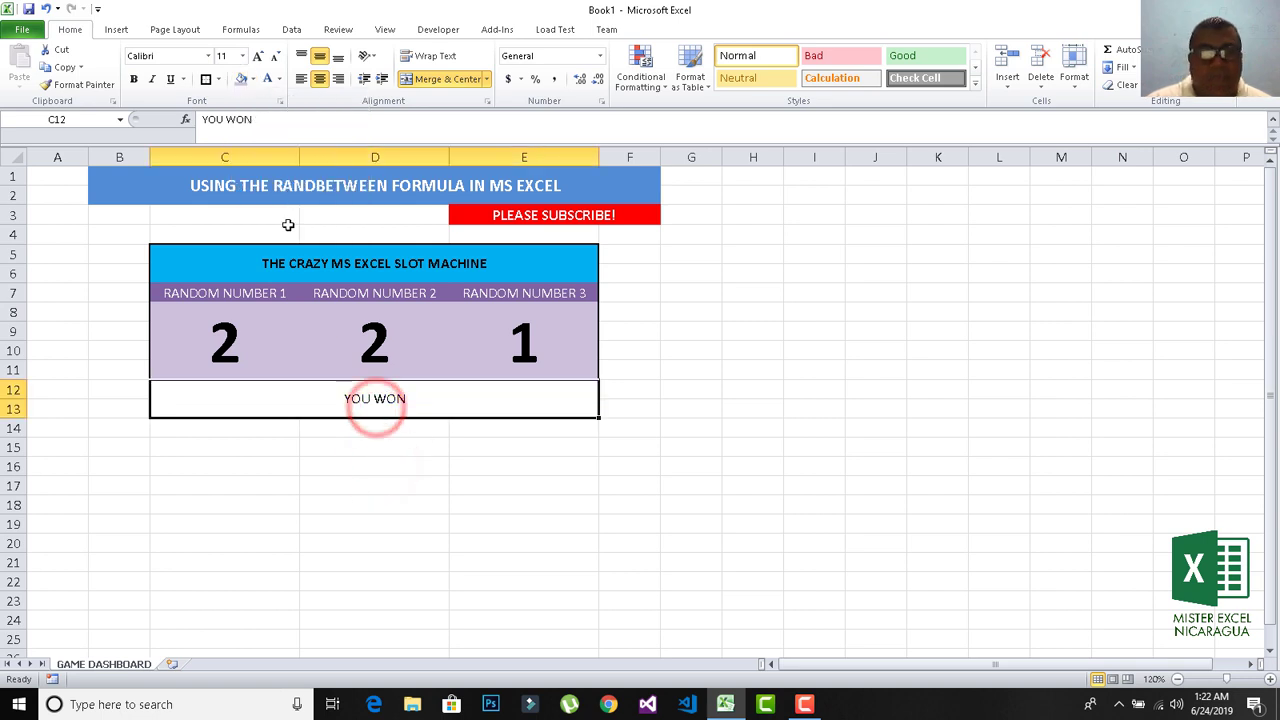
pyautogui.click(253, 80)
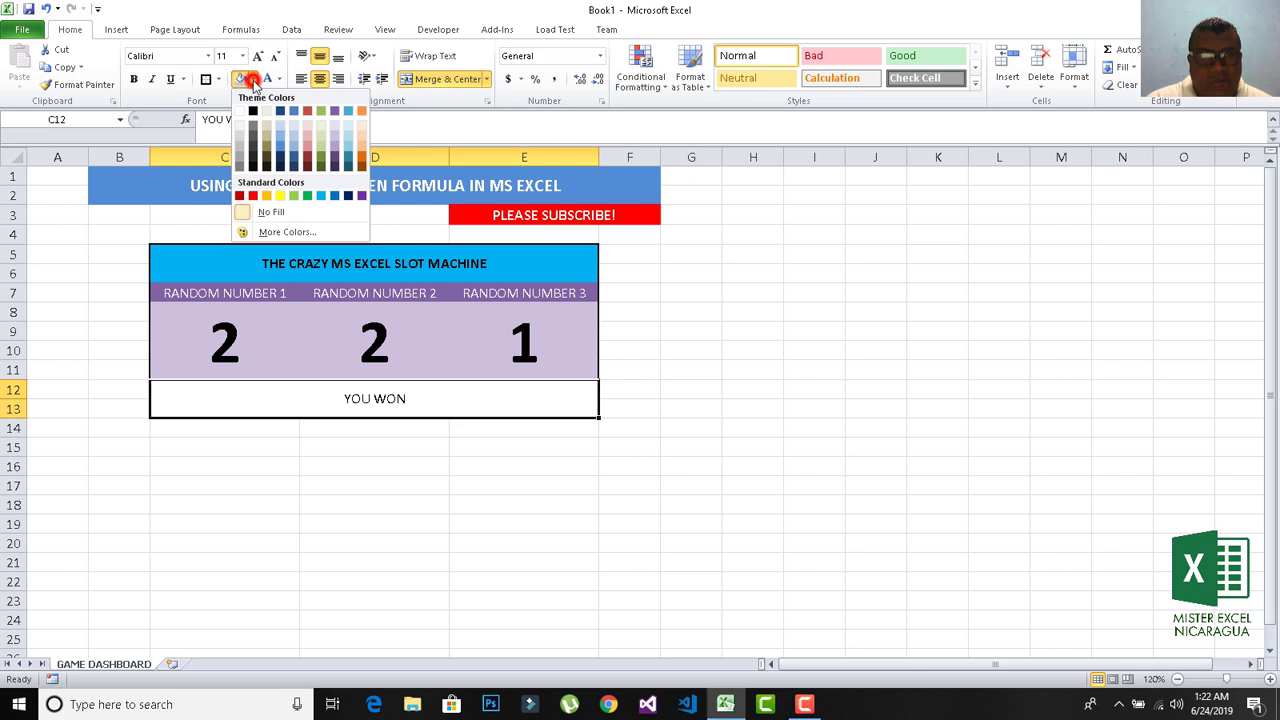
pyautogui.click(334, 127)
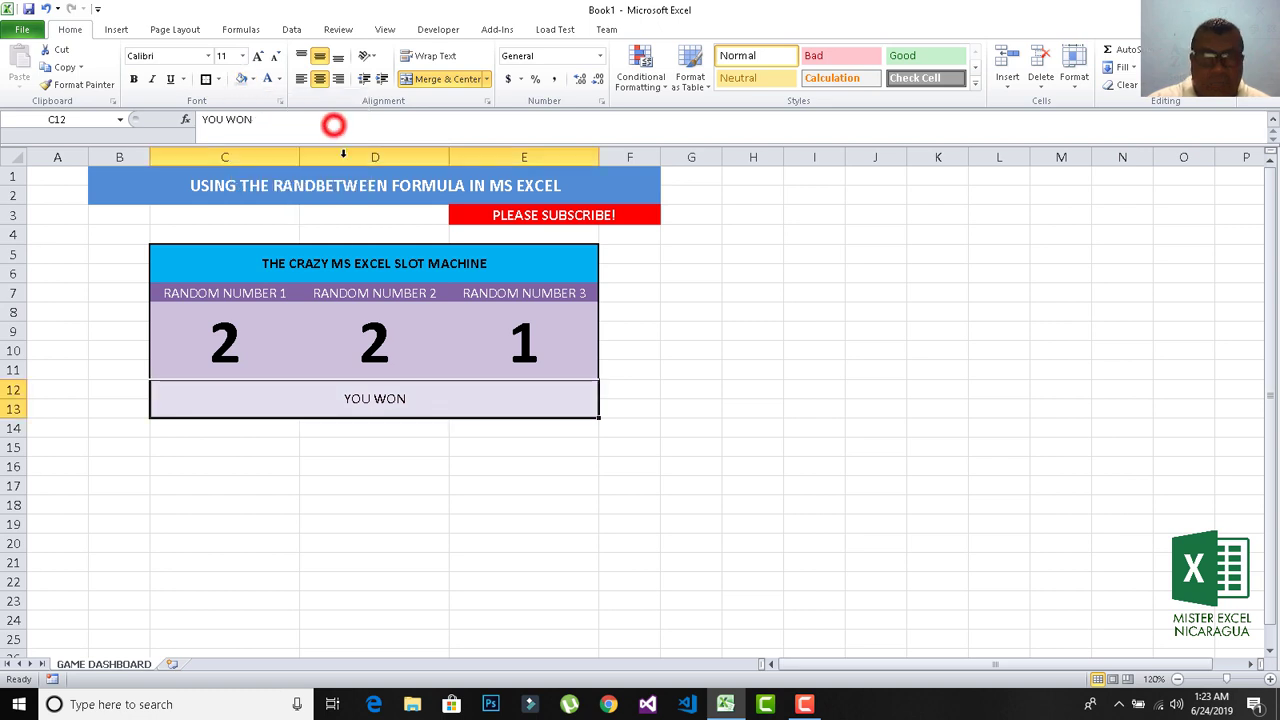
pyautogui.click(205, 80)
pyautogui.click(315, 485)
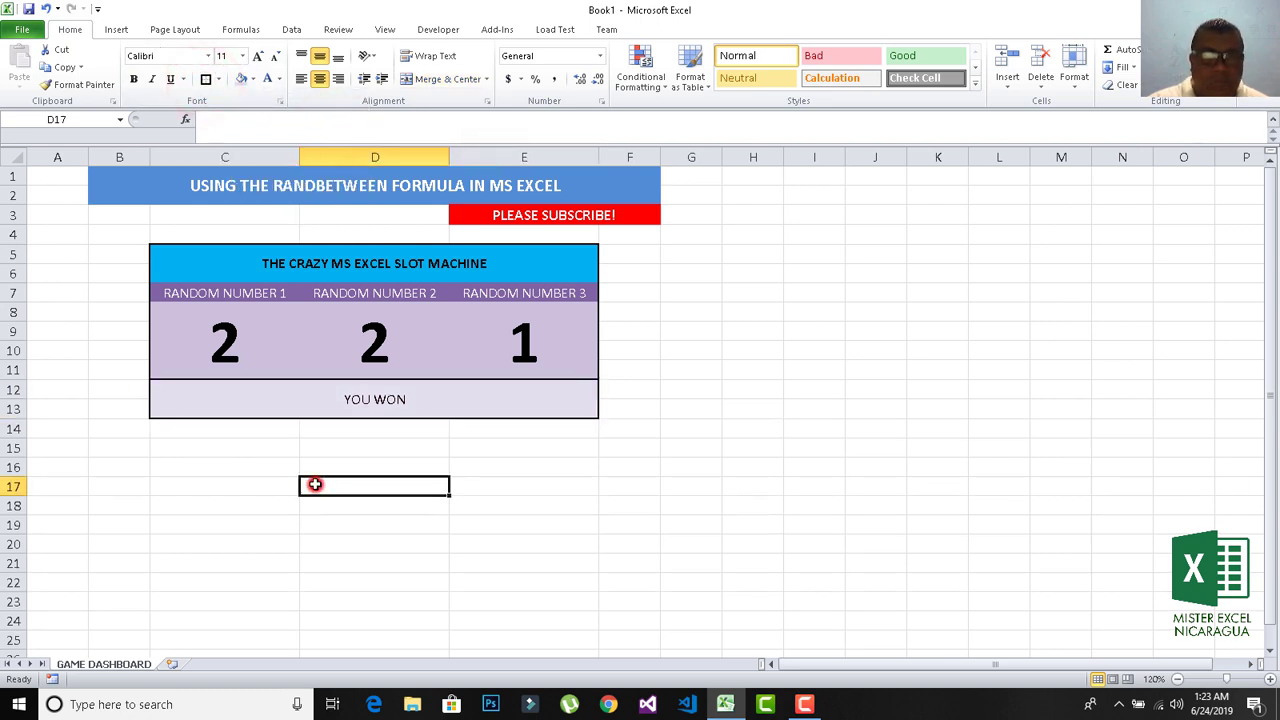
# Step: Start a new conditional formatting rule for merged cell C12 that formats only cells whose value is equal to YOU WON
pyautogui.click(357, 400)
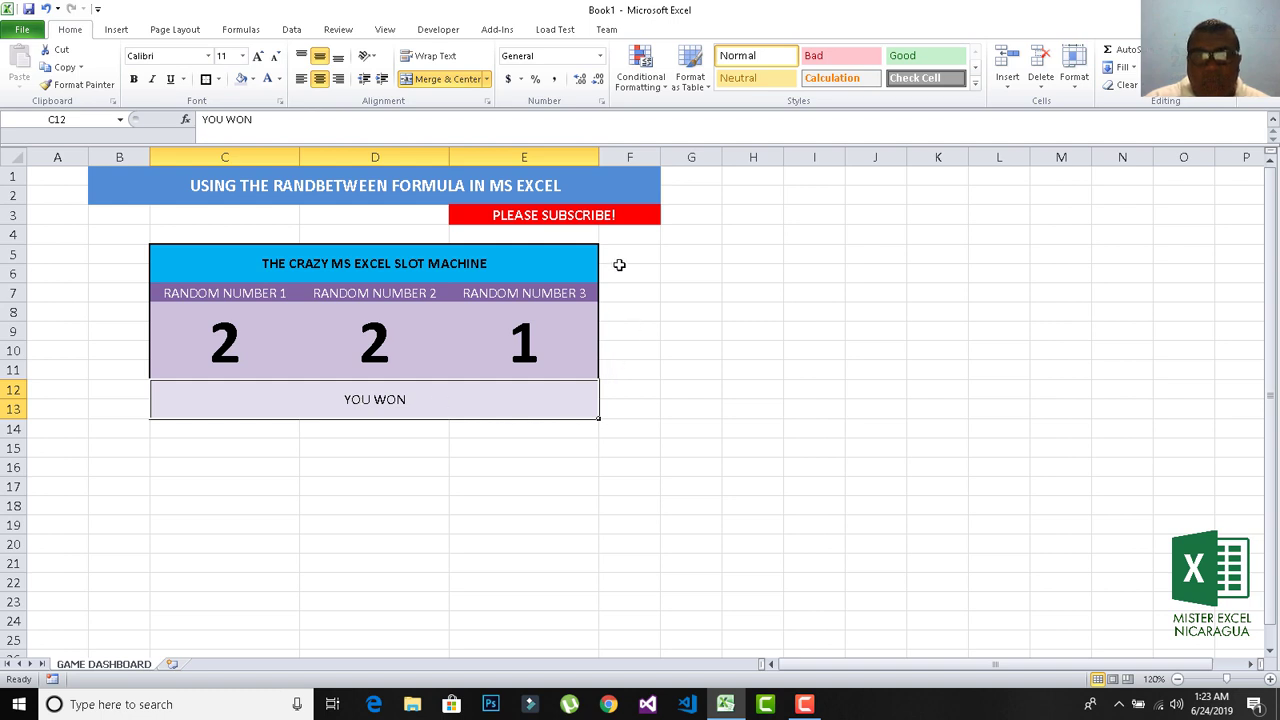
pyautogui.click(665, 90)
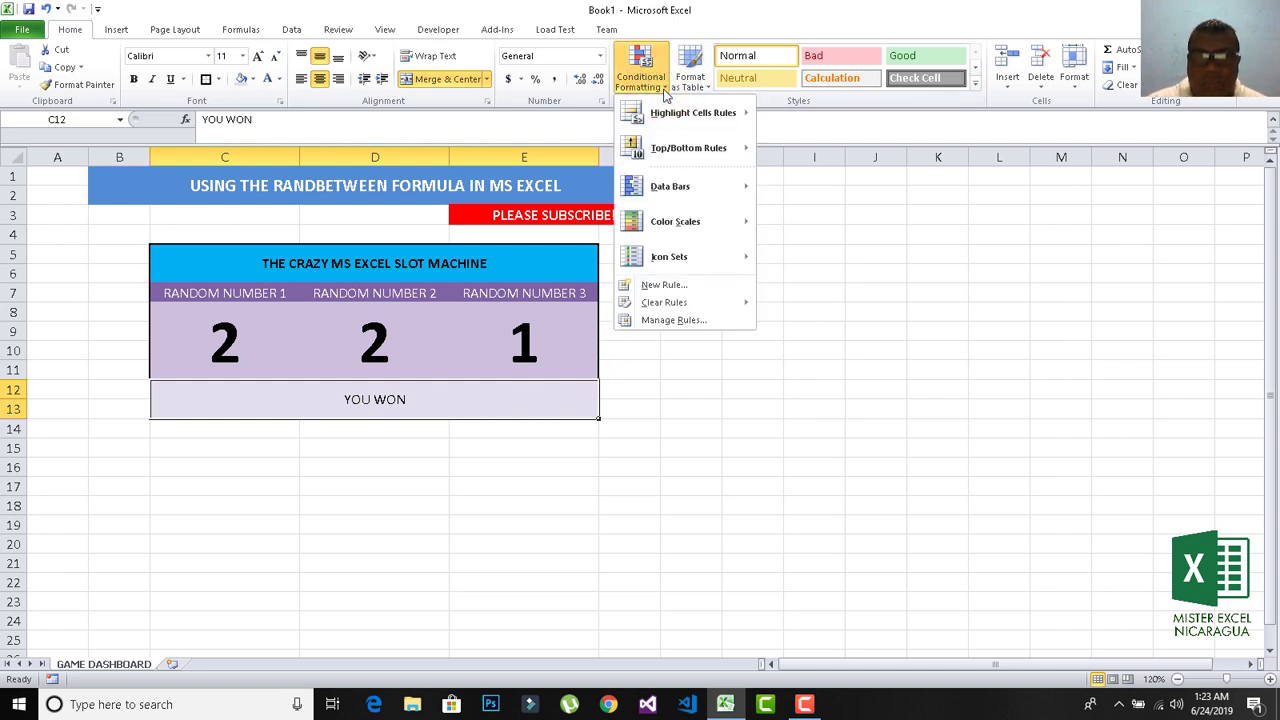
pyautogui.click(694, 288)
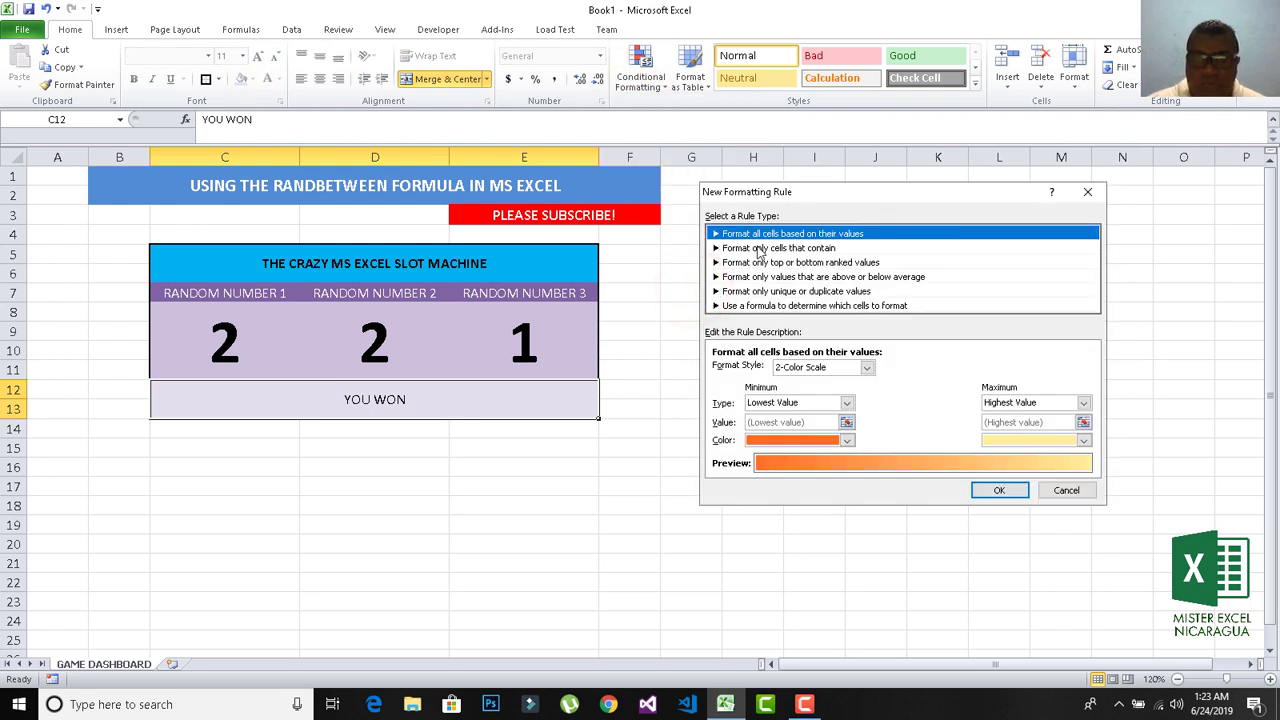
pyautogui.click(757, 249)
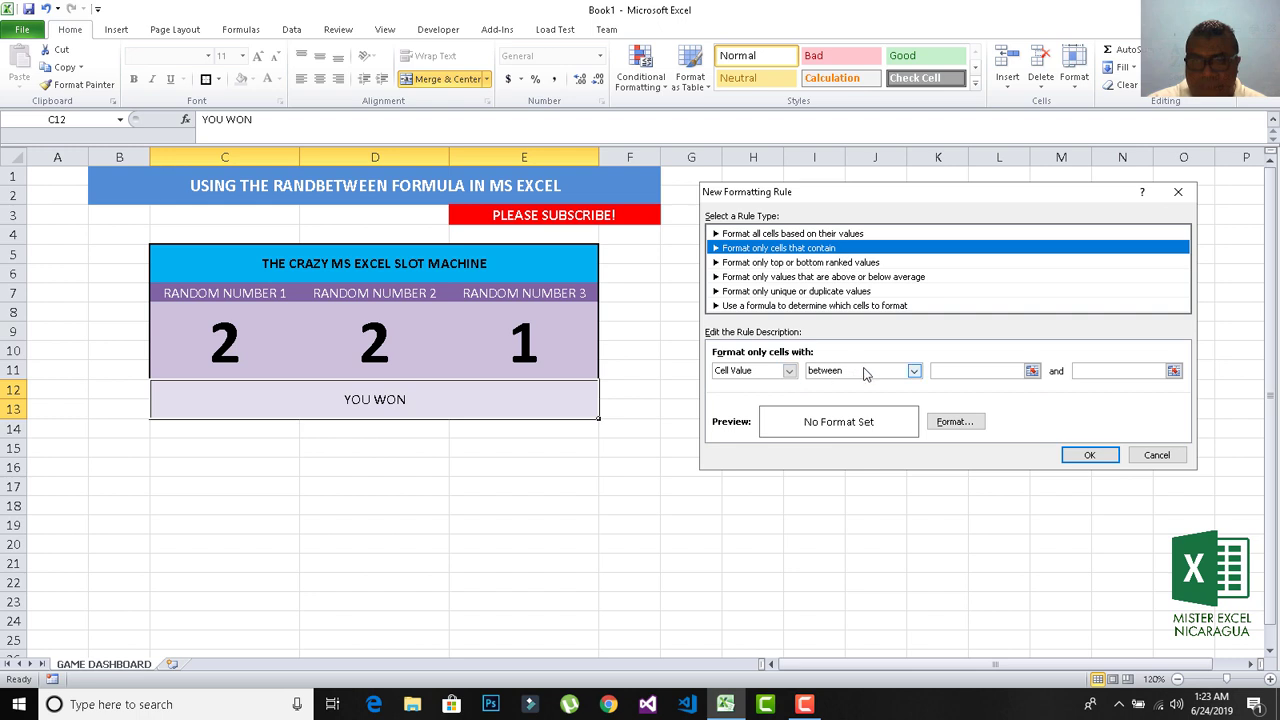
pyautogui.click(810, 352)
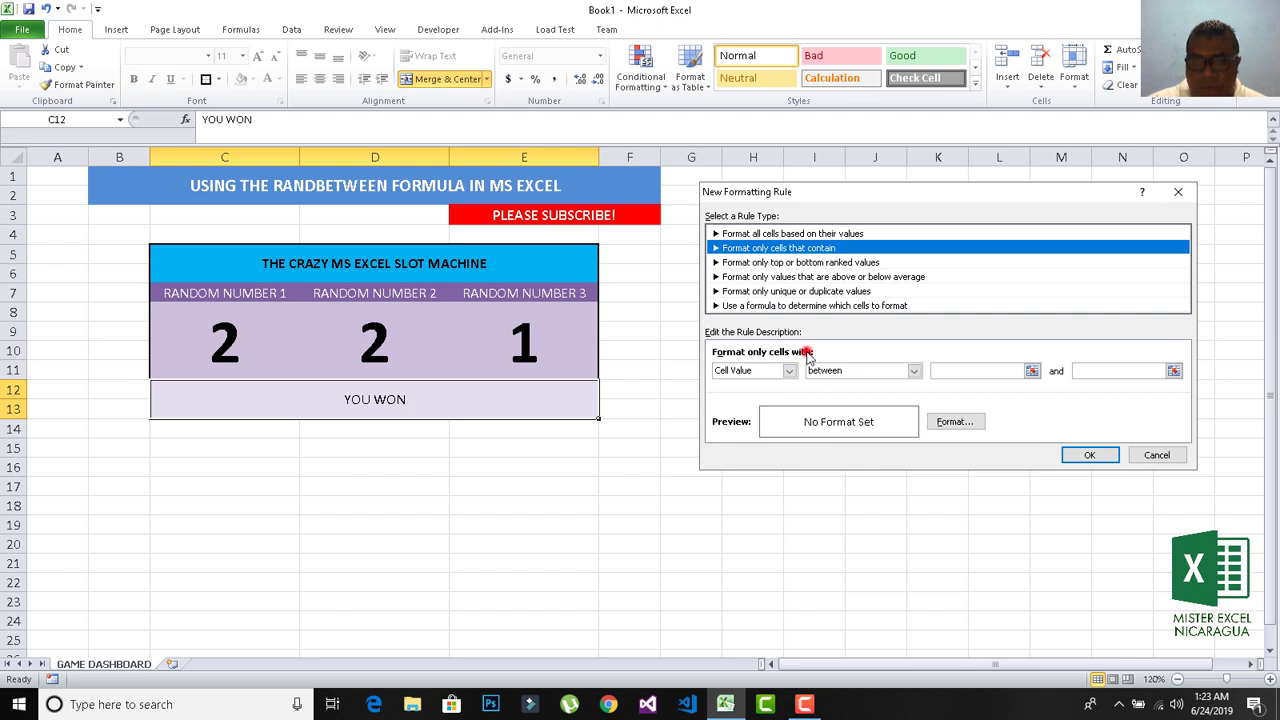
pyautogui.click(889, 371)
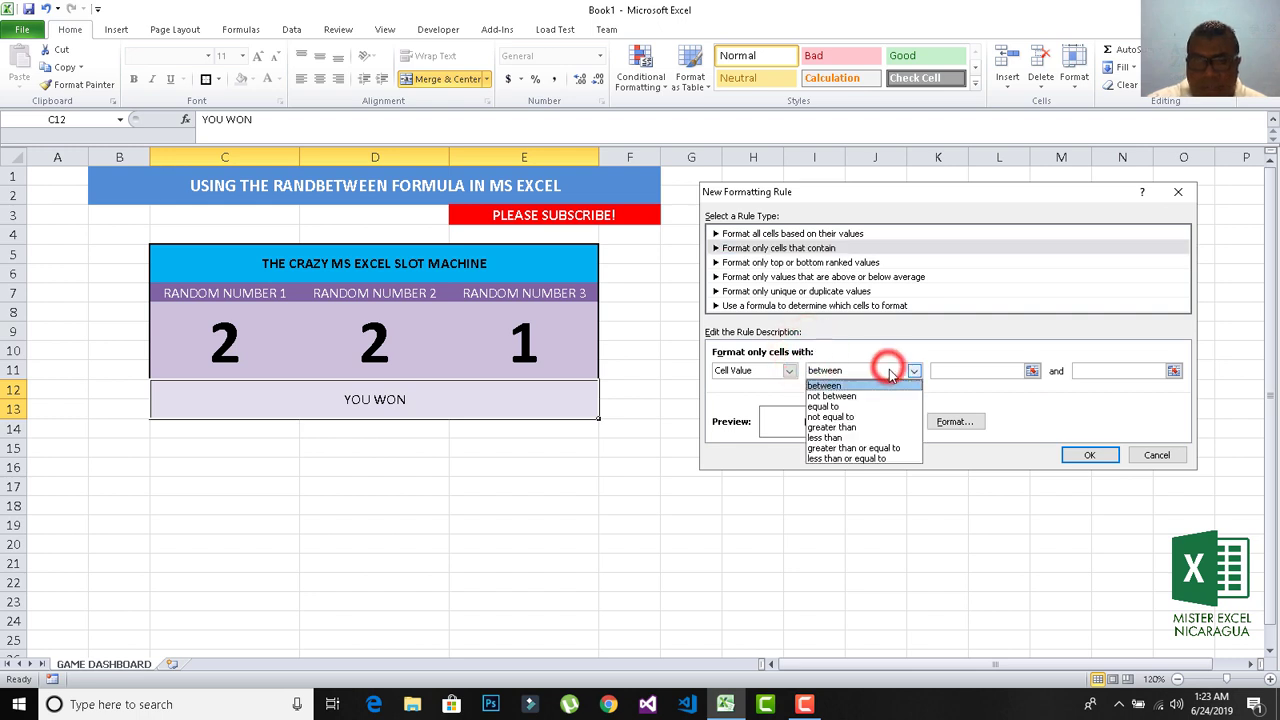
pyautogui.click(840, 406)
pyautogui.click(944, 371)
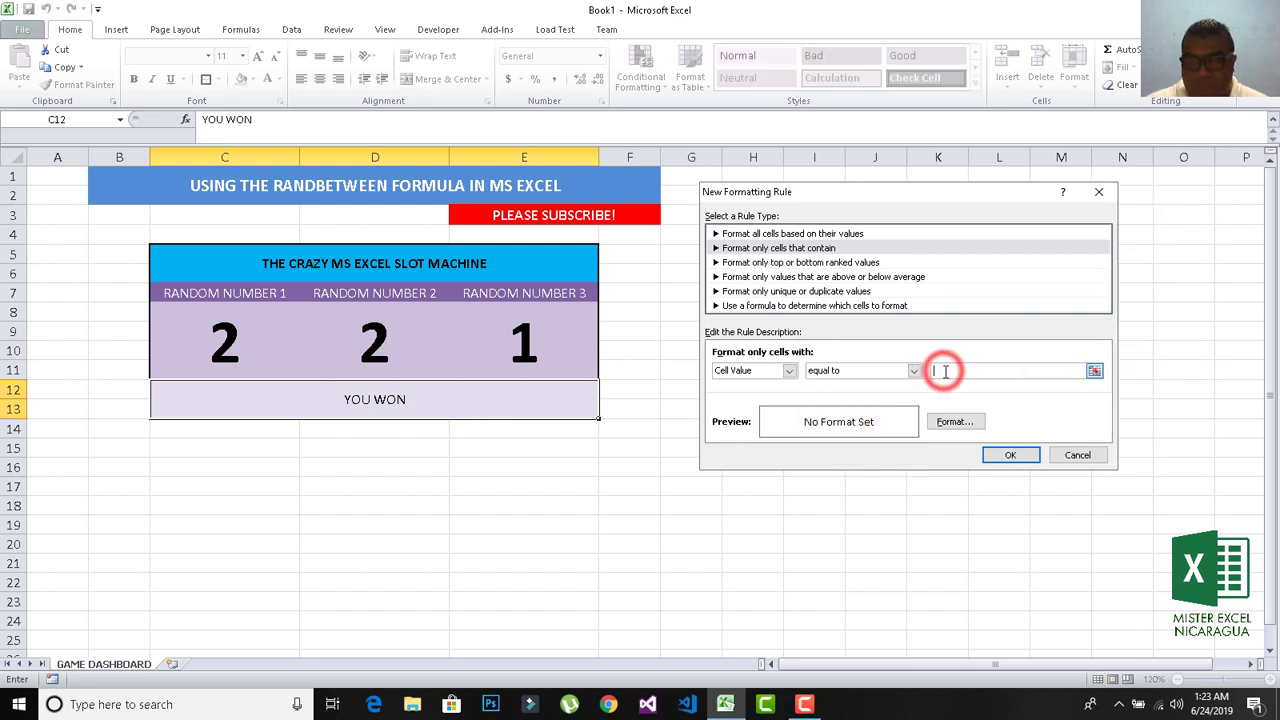
pyautogui.write('YOU')
pyautogui.hotkey('shift', 'space')
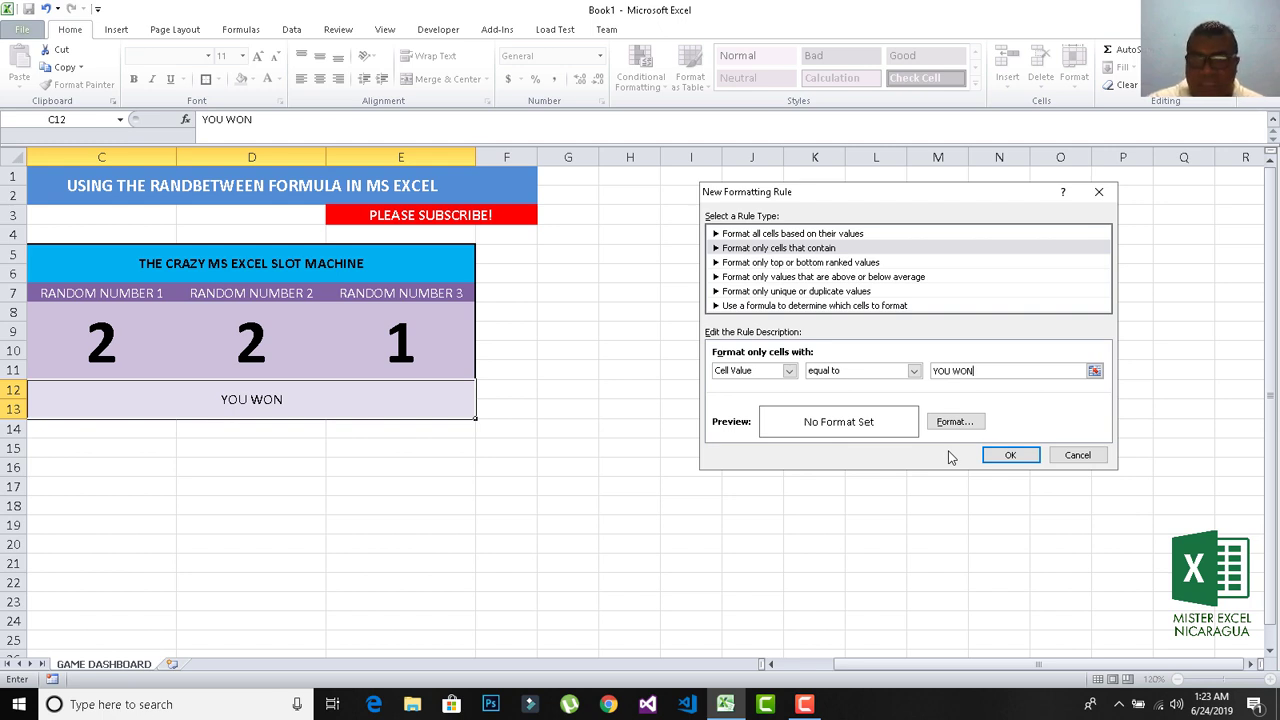
# Step: Set the font color in the rule's format to standard red
pyautogui.click(946, 429)
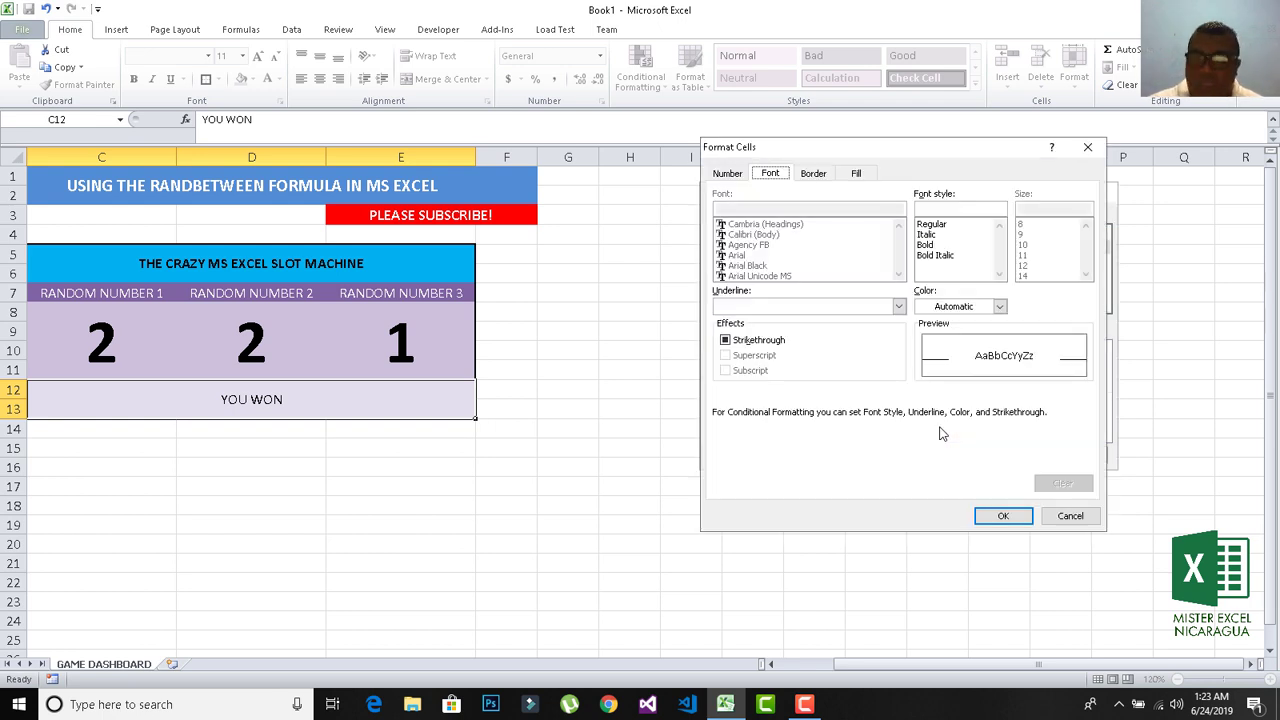
pyautogui.click(978, 306)
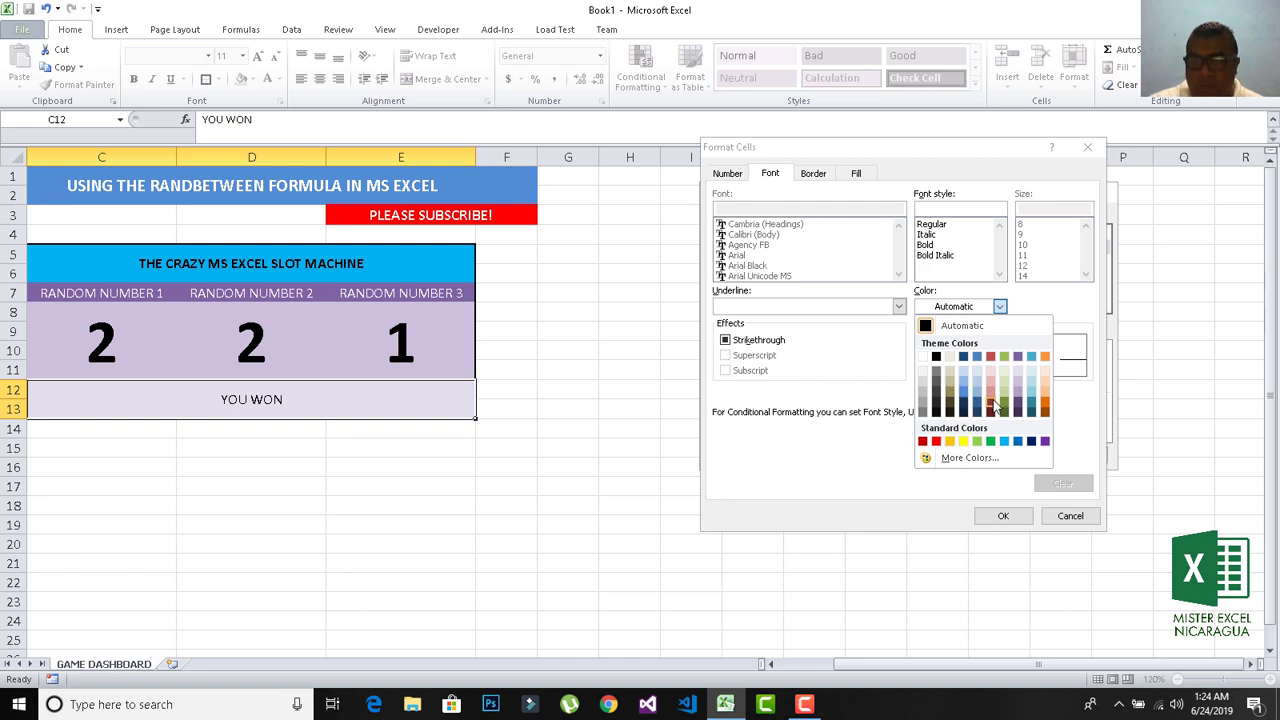
pyautogui.click(936, 441)
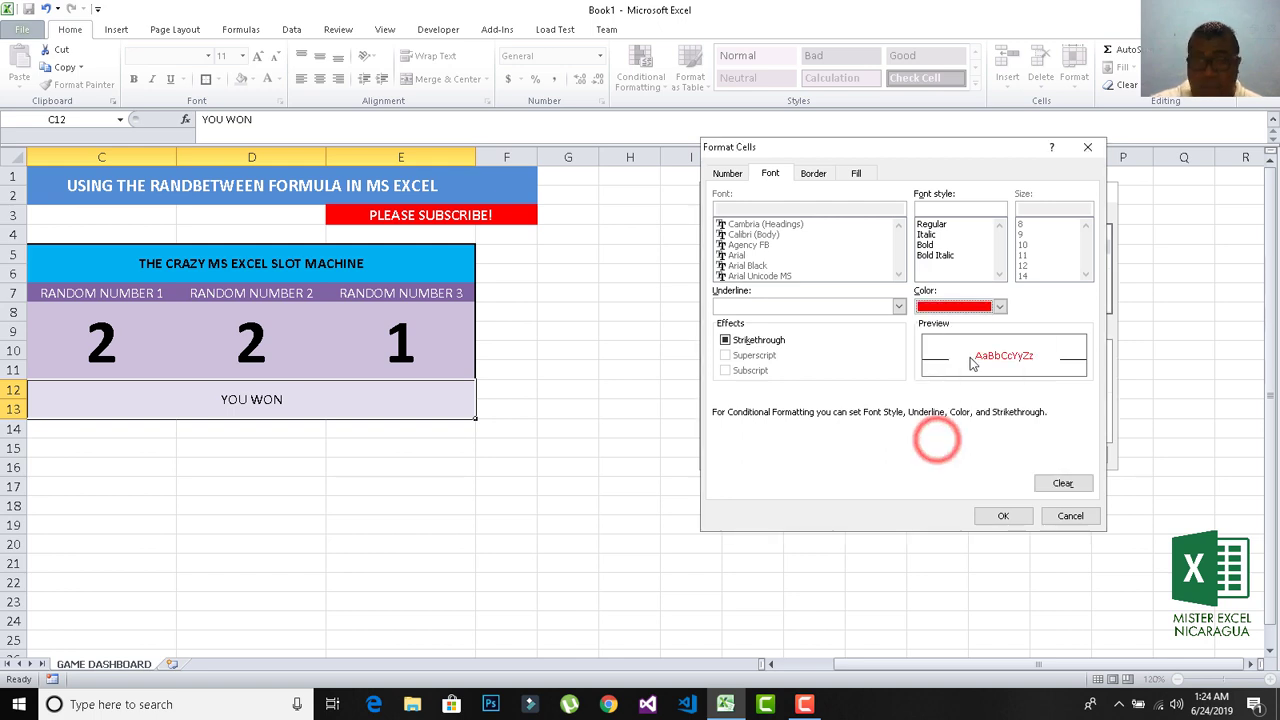
# Step: Apply a two-color white and blue gradient fill with horizontal shading to the rule's format
pyautogui.click(857, 173)
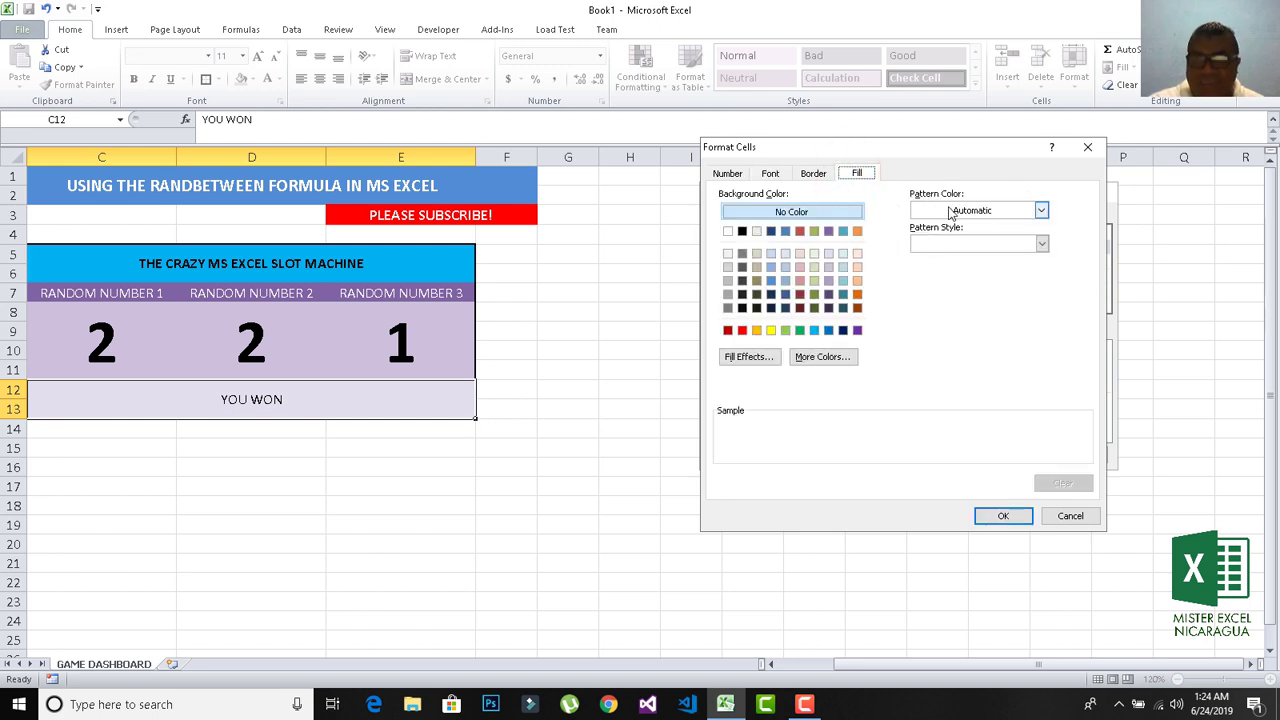
pyautogui.click(767, 360)
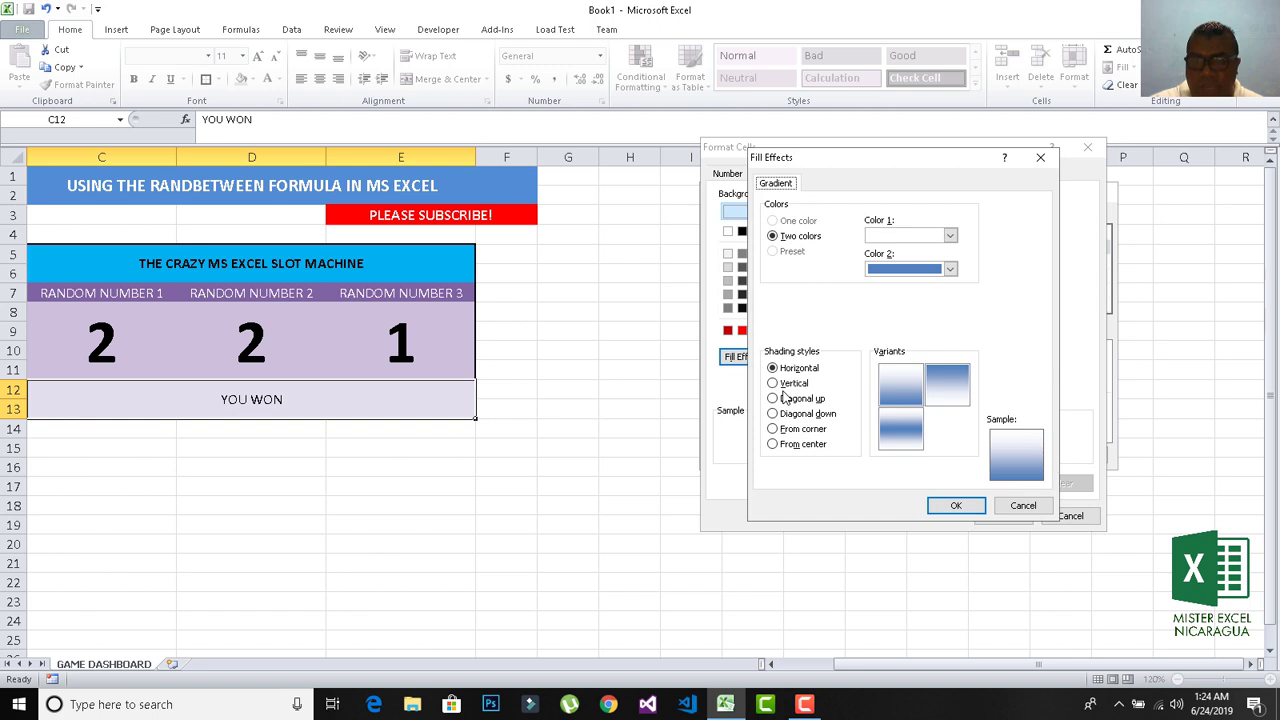
pyautogui.click(774, 383)
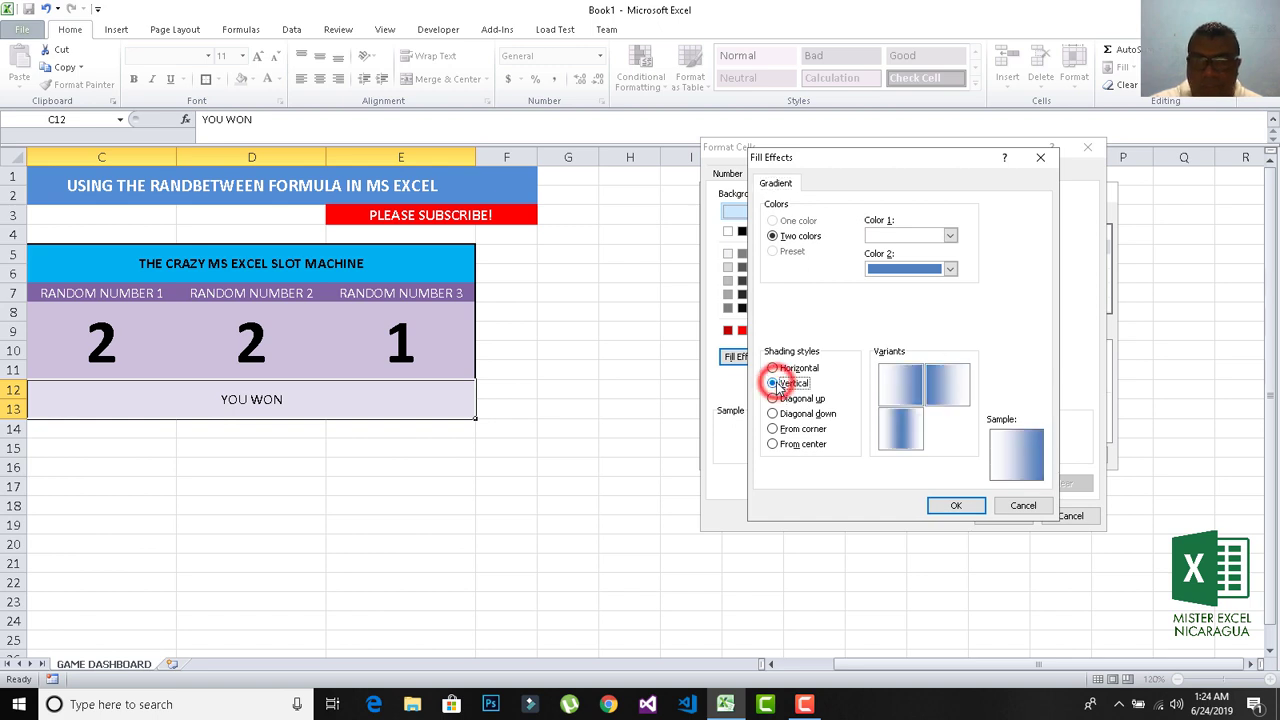
pyautogui.click(772, 368)
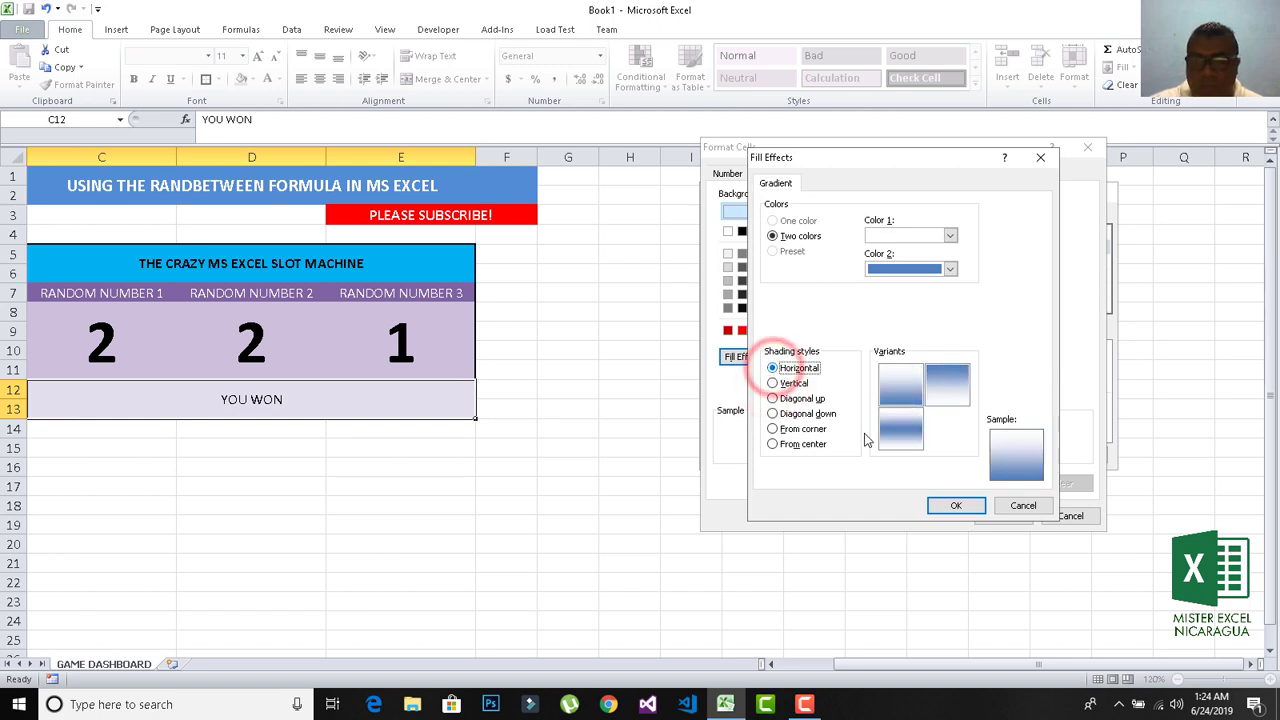
pyautogui.click(952, 505)
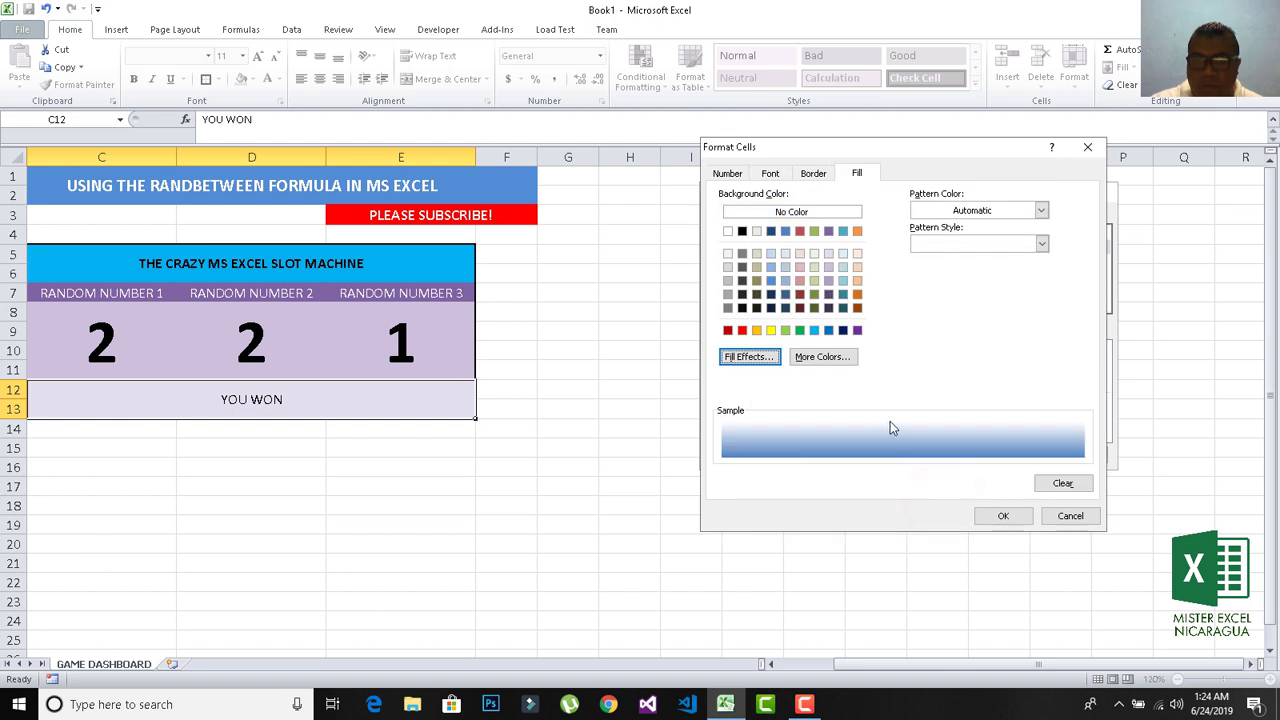
# Step: Give the rule's fill a standard yellow background with a thin reverse diagonal stripe pattern
pyautogui.click(772, 333)
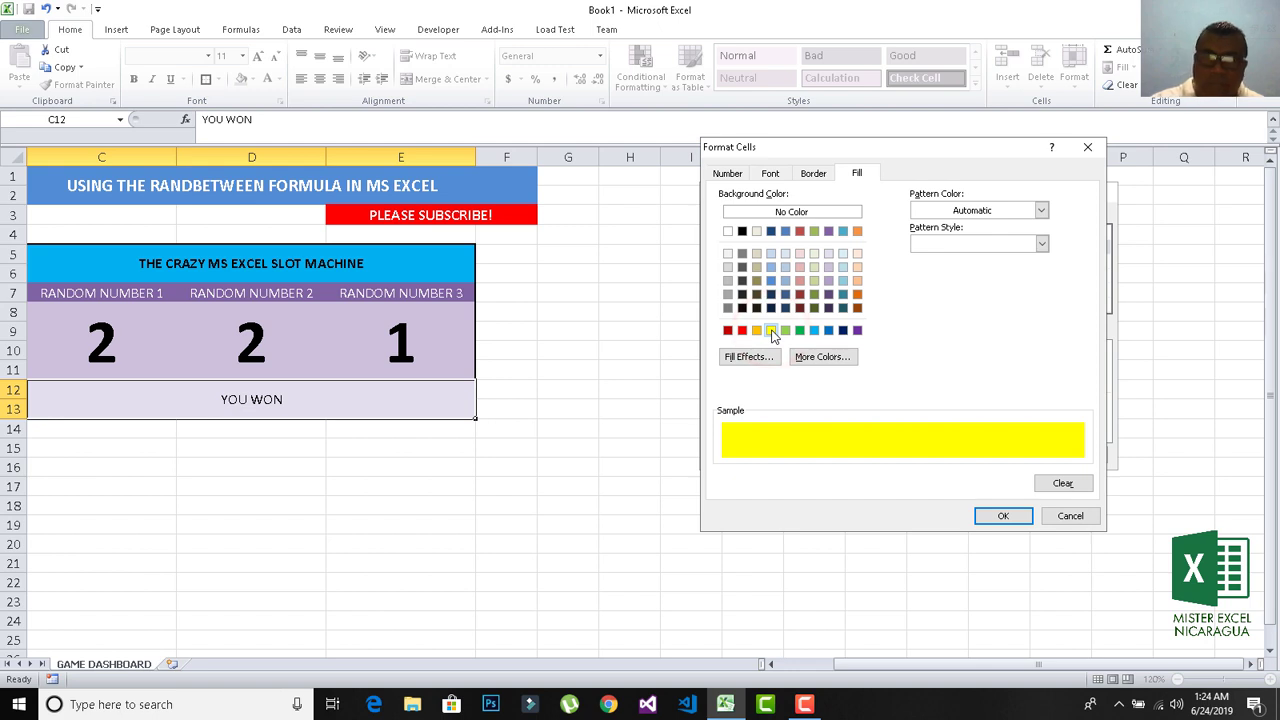
pyautogui.click(1042, 243)
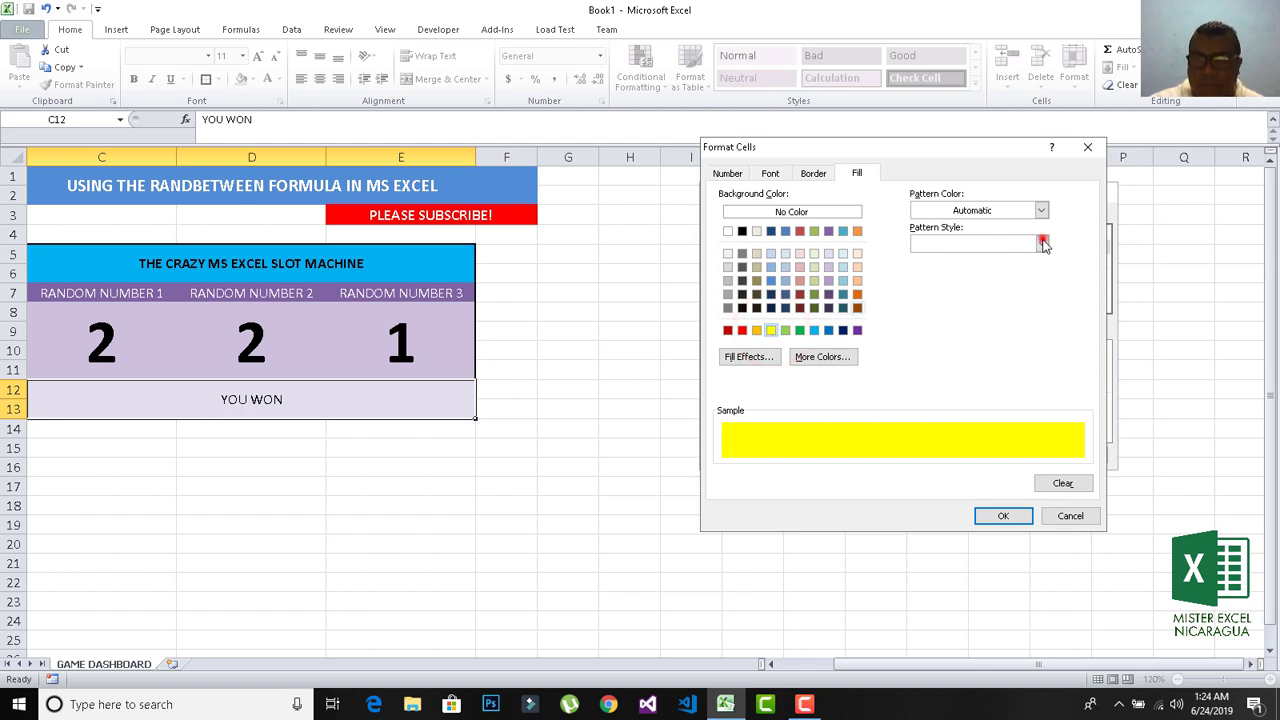
pyautogui.click(958, 287)
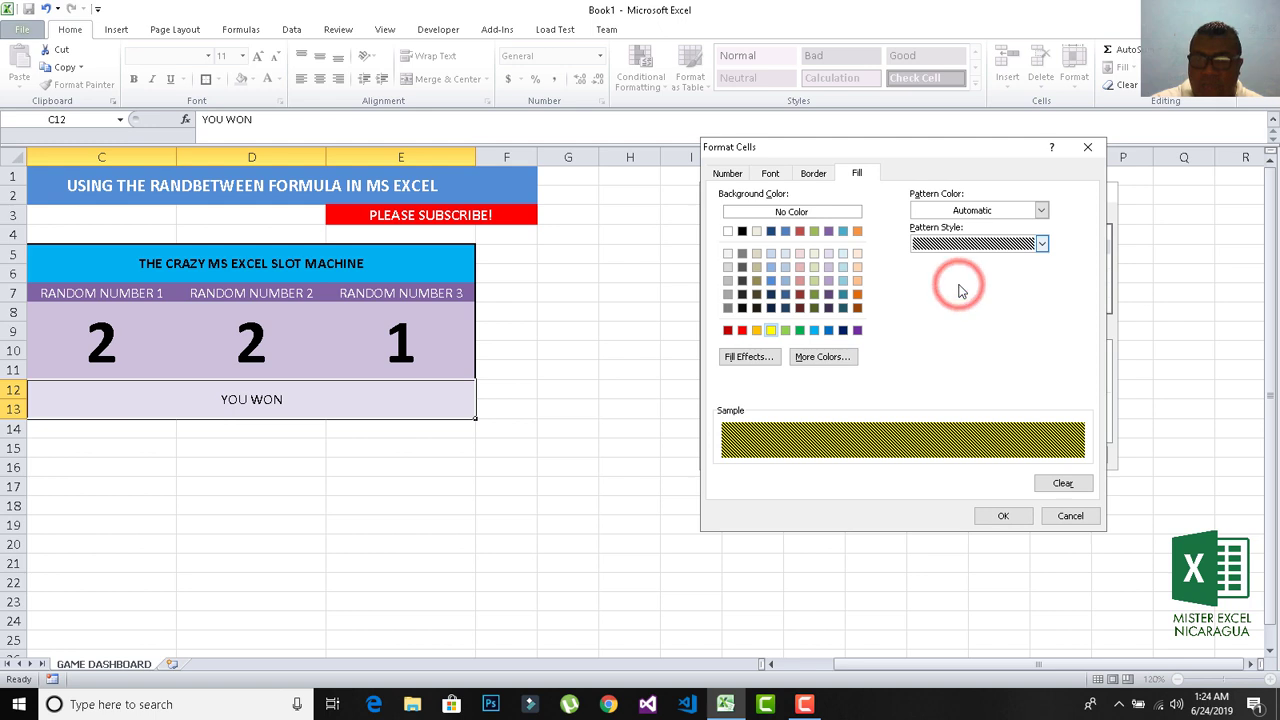
pyautogui.click(1042, 243)
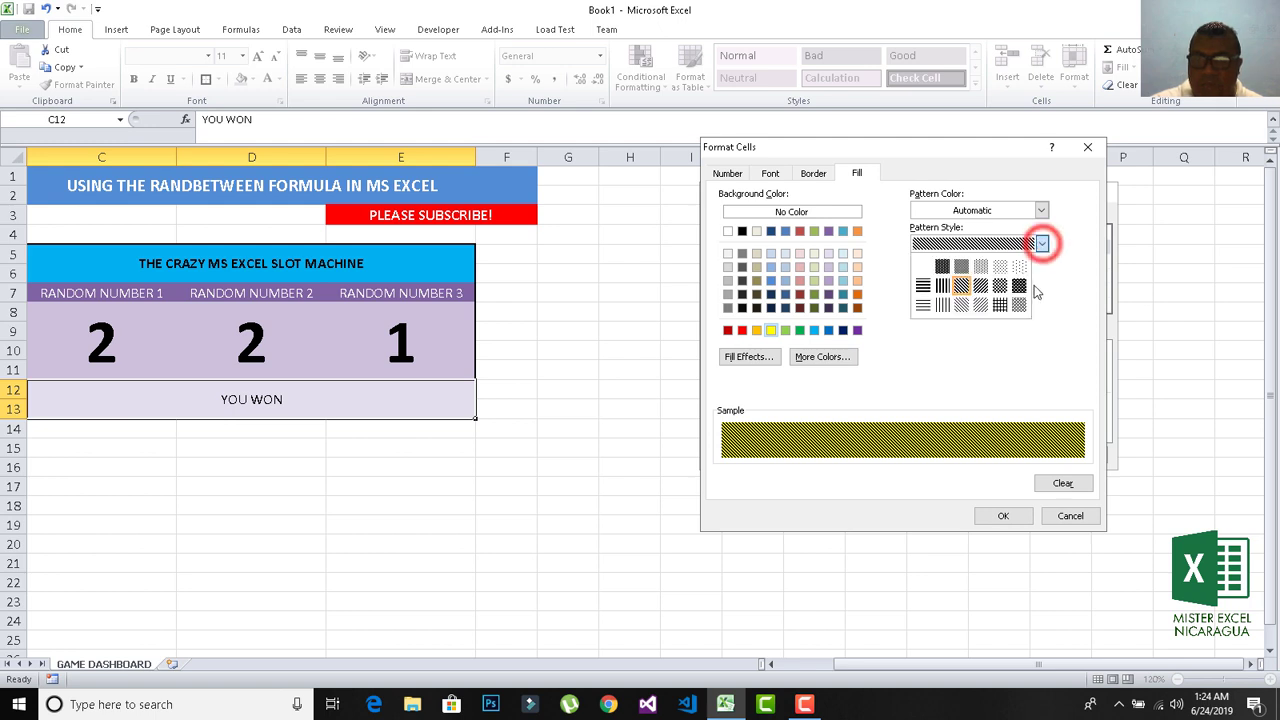
pyautogui.click(958, 305)
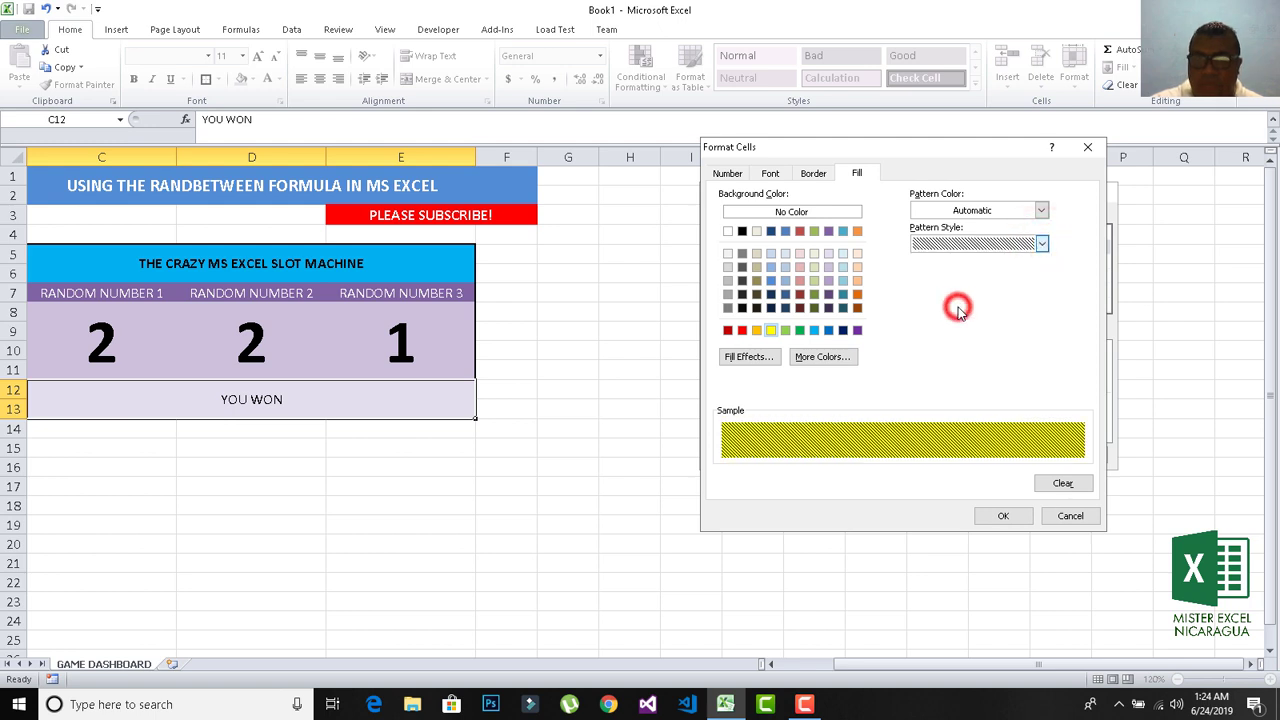
# Step: Set the stripe pattern color to theme blue, try a light green background, and apply the fill with yellow
pyautogui.click(1042, 212)
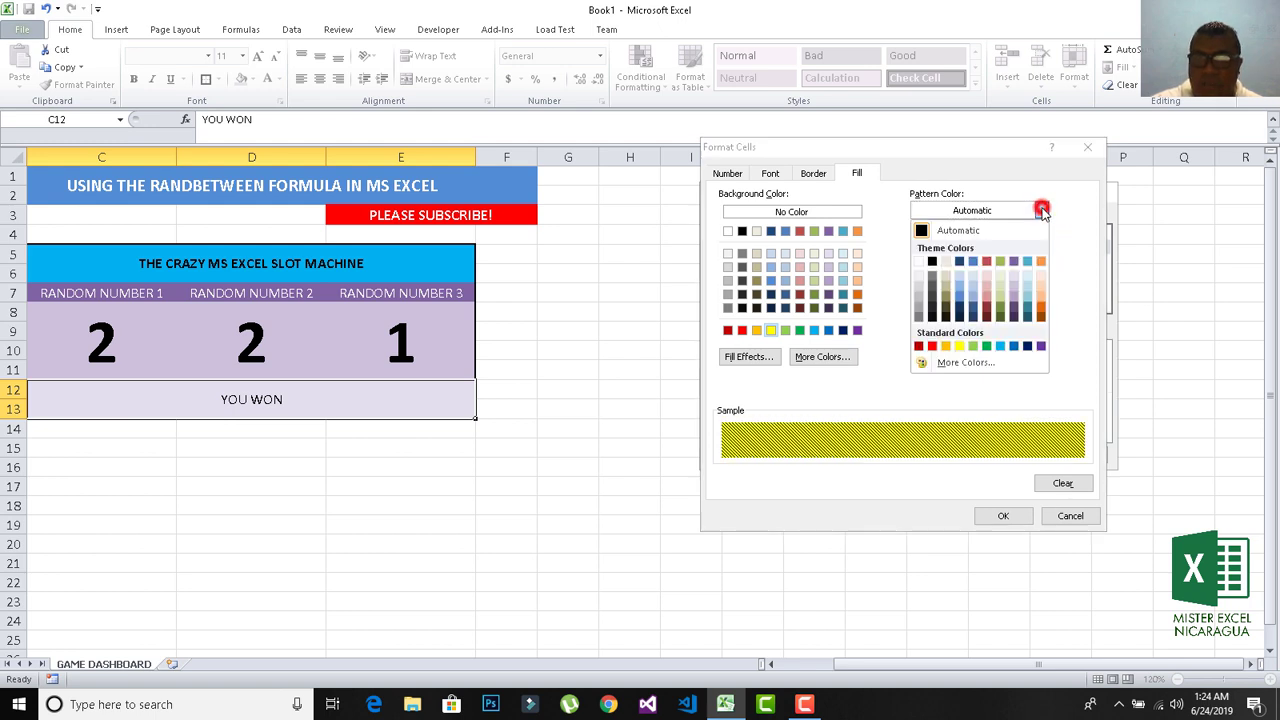
pyautogui.click(933, 262)
pyautogui.click(1040, 212)
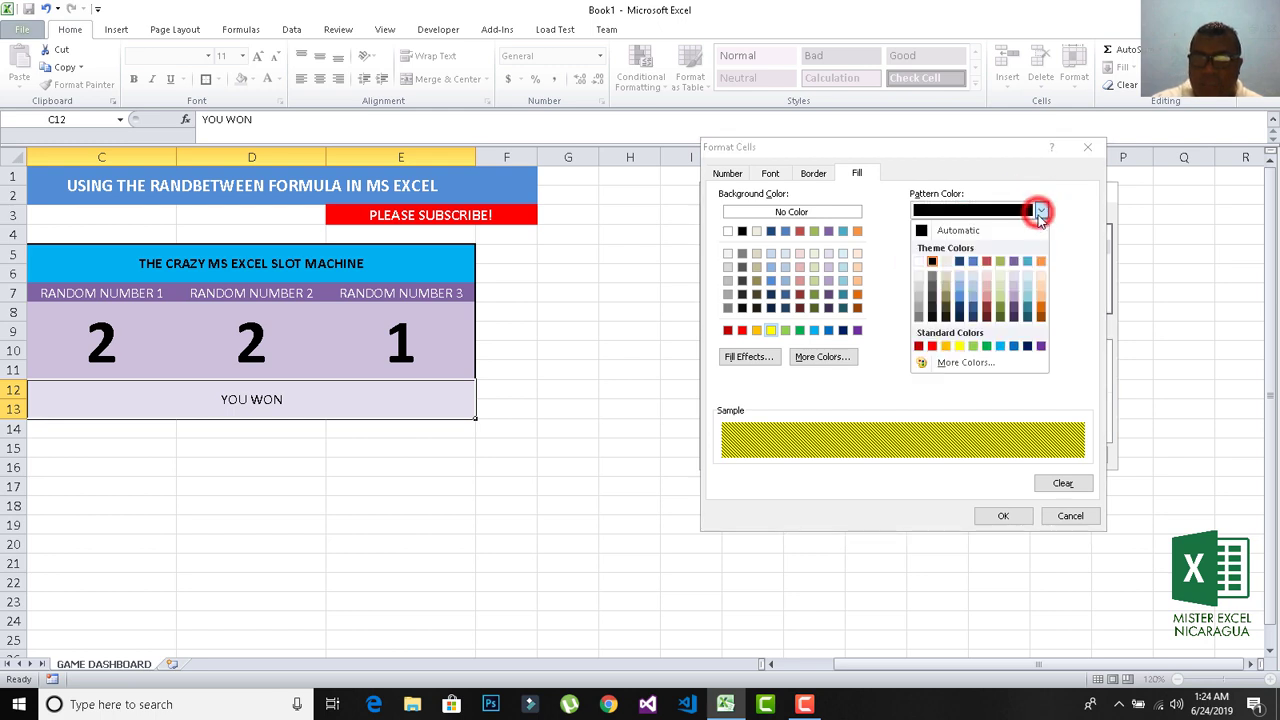
pyautogui.click(973, 262)
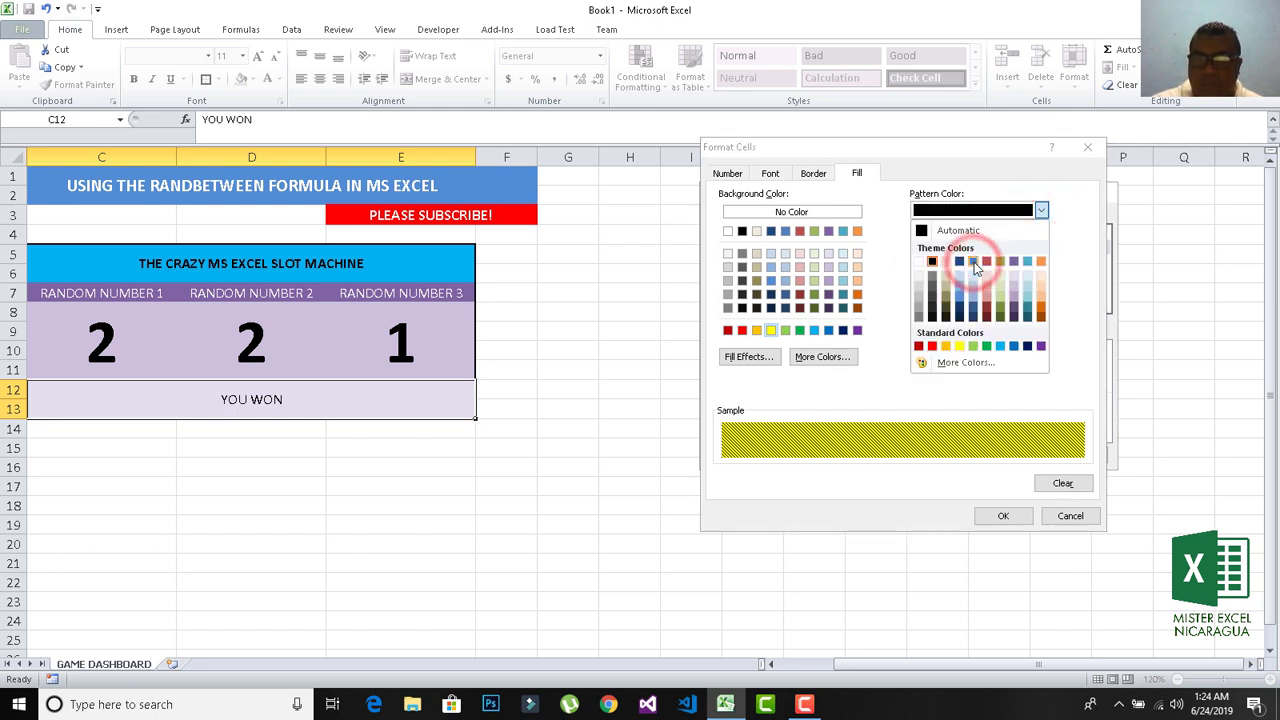
pyautogui.click(973, 262)
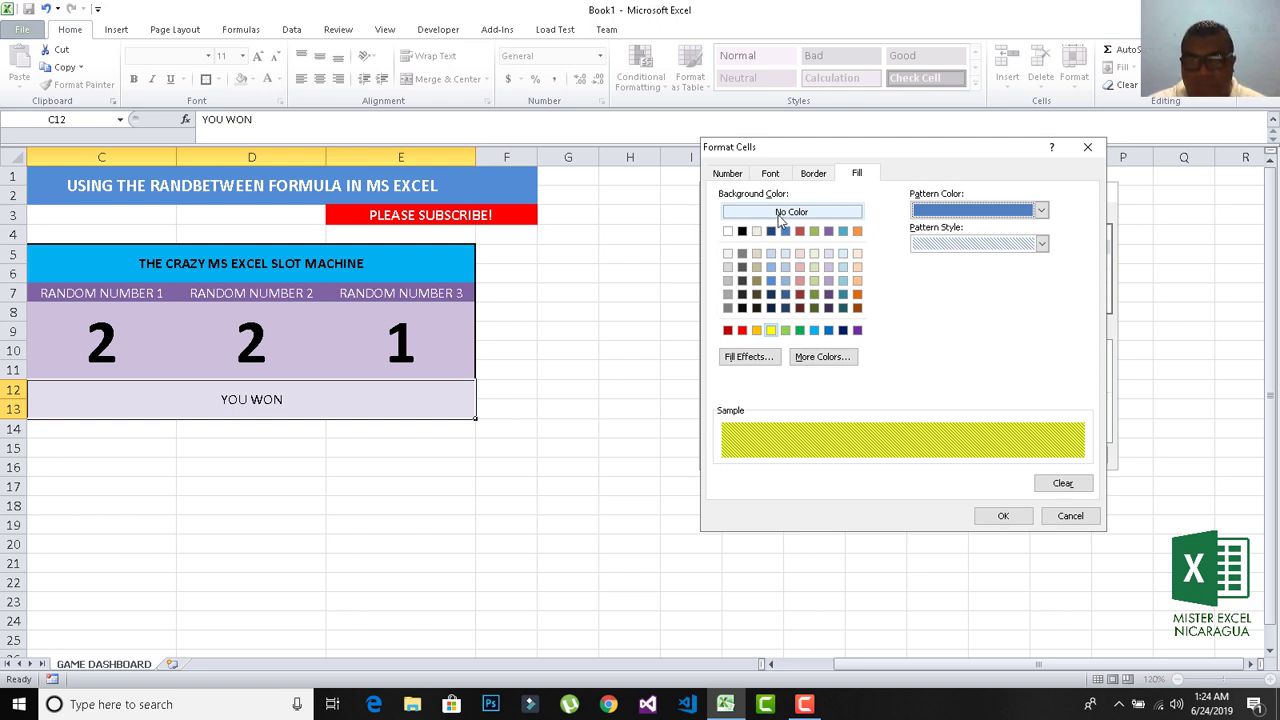
pyautogui.click(785, 331)
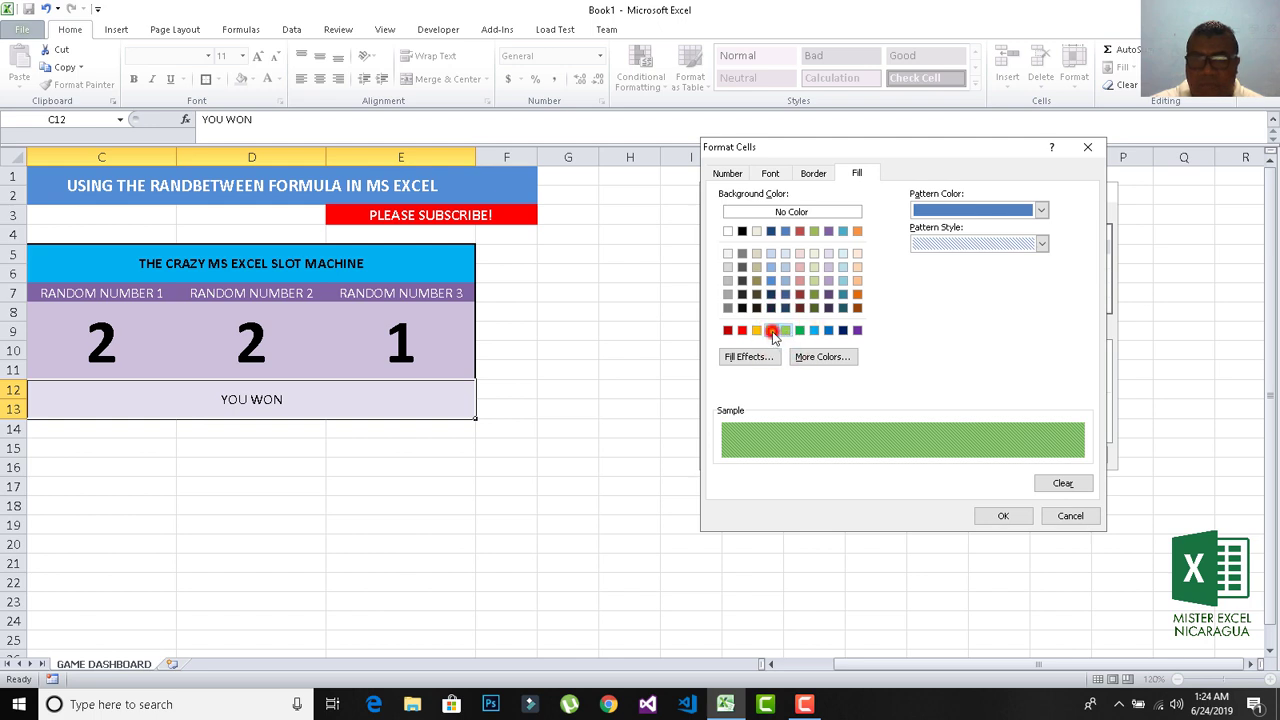
pyautogui.click(771, 331)
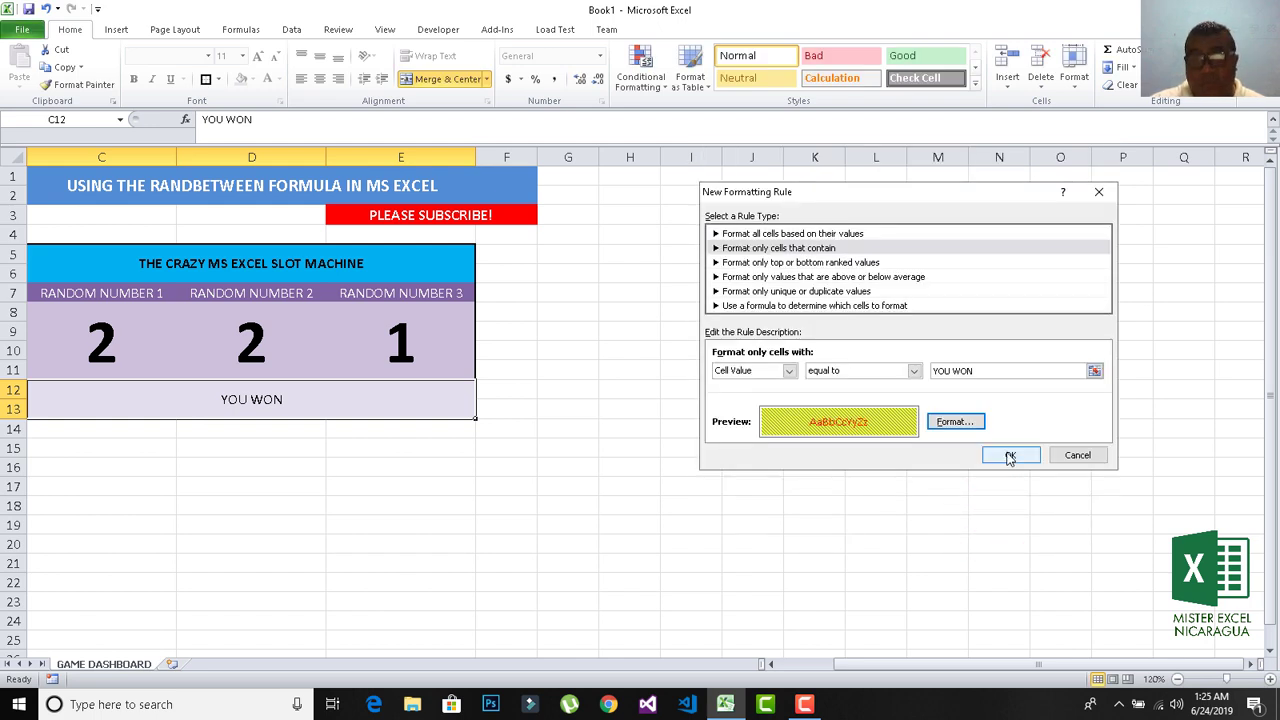
# Step: Change the background color of the rule's patterned fill to standard light green
pyautogui.click(951, 423)
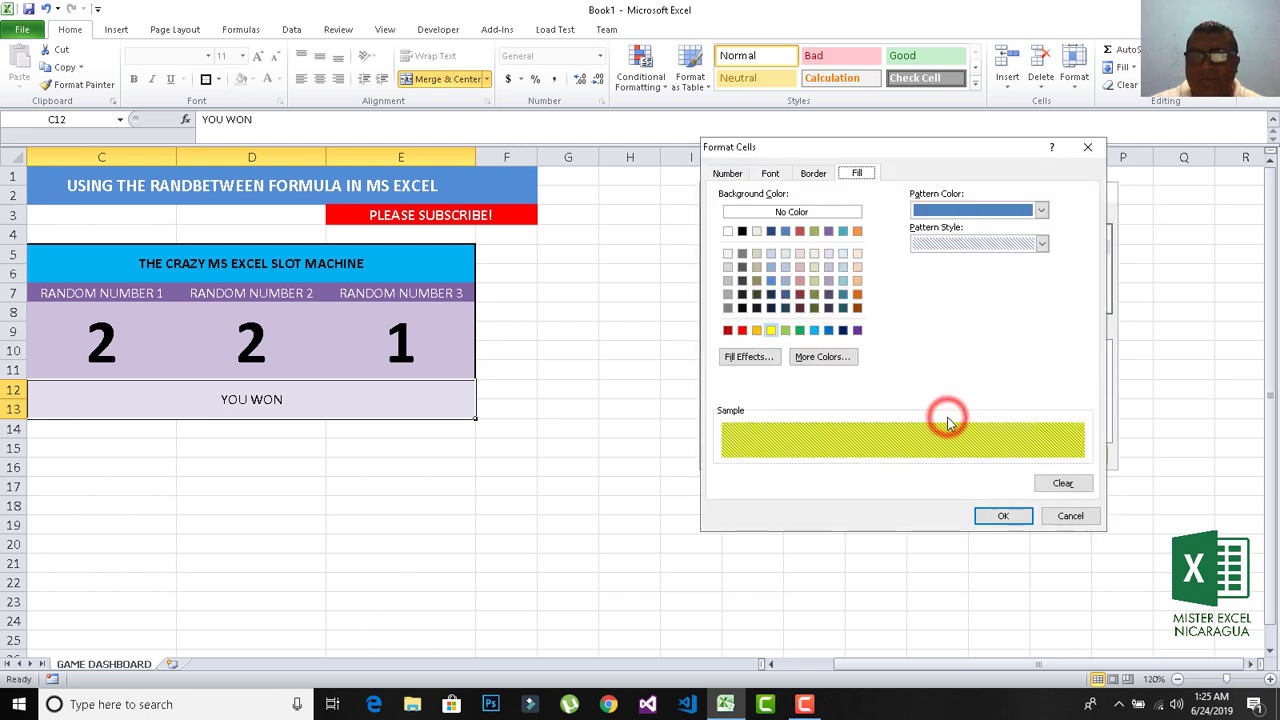
pyautogui.click(786, 331)
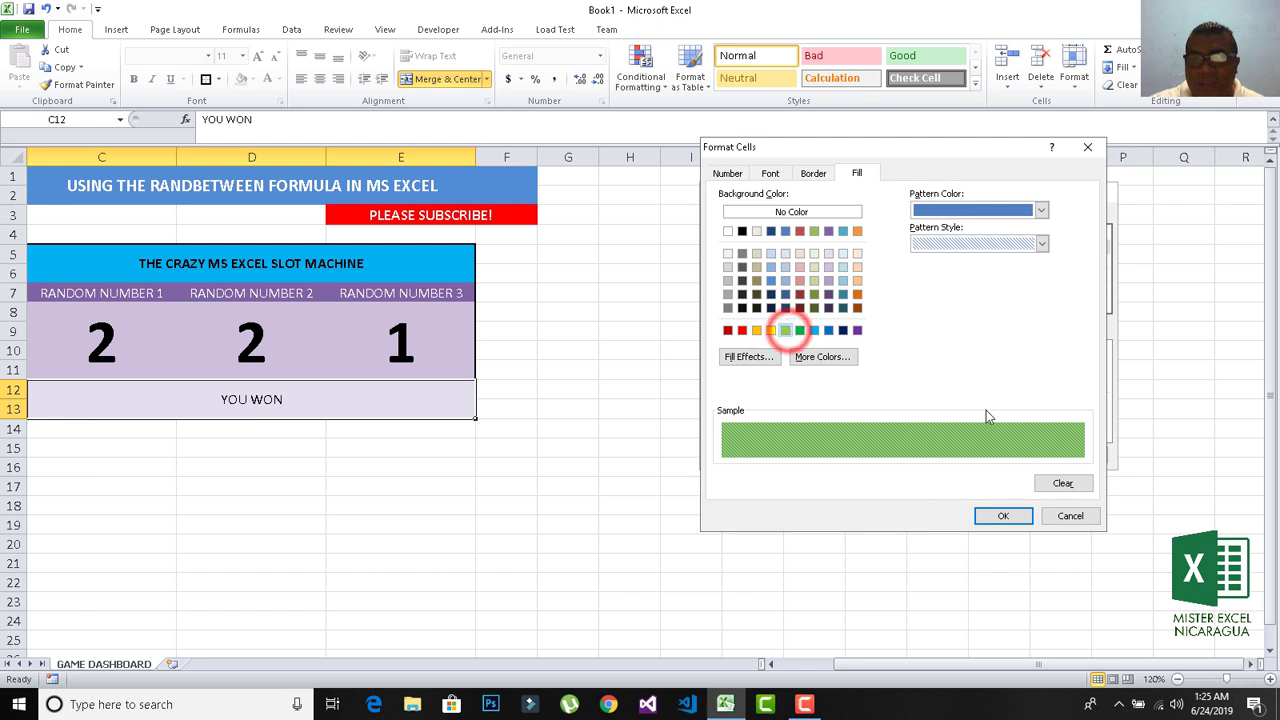
pyautogui.click(1000, 518)
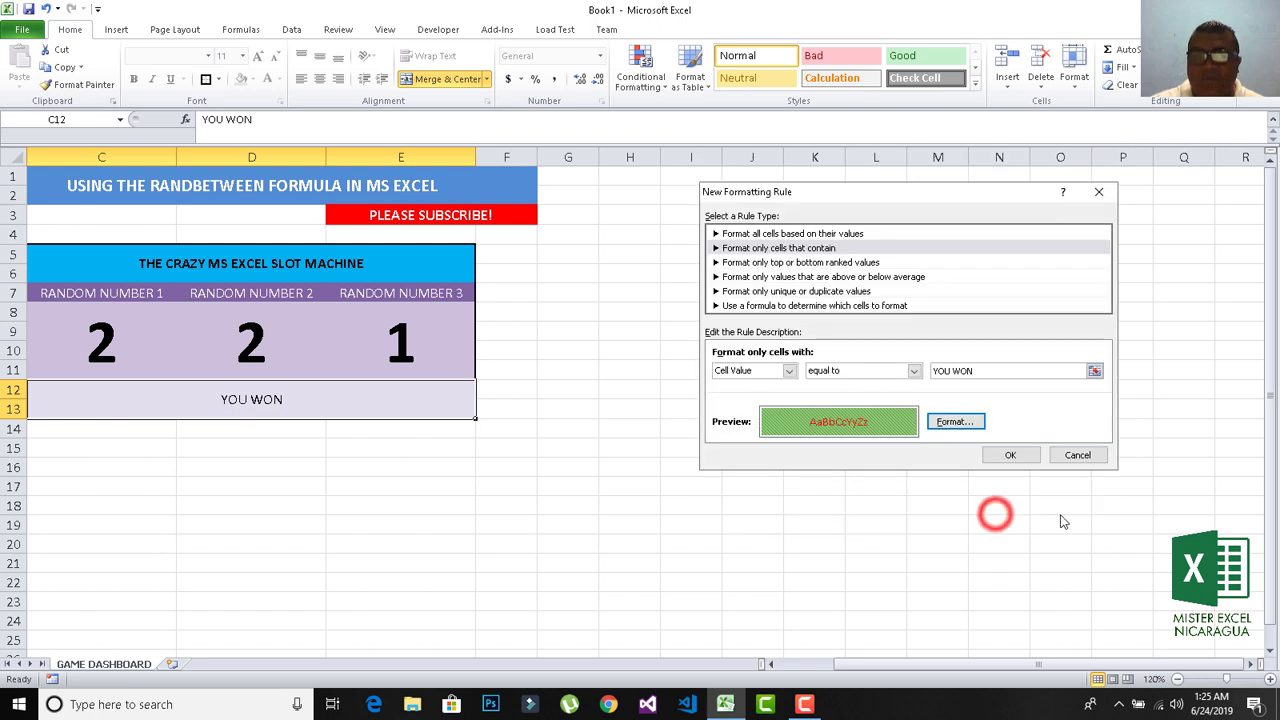
# Step: Change the font color in the YOU WON rule's format to white
pyautogui.click(952, 422)
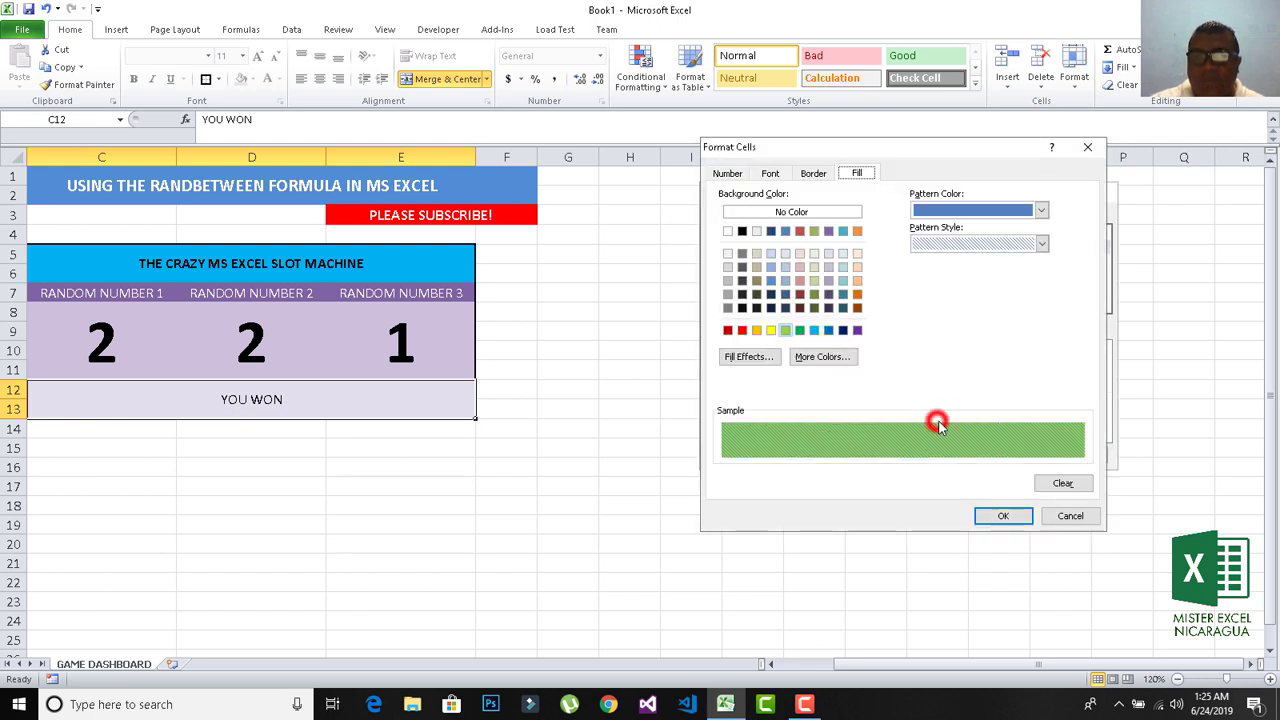
pyautogui.click(780, 177)
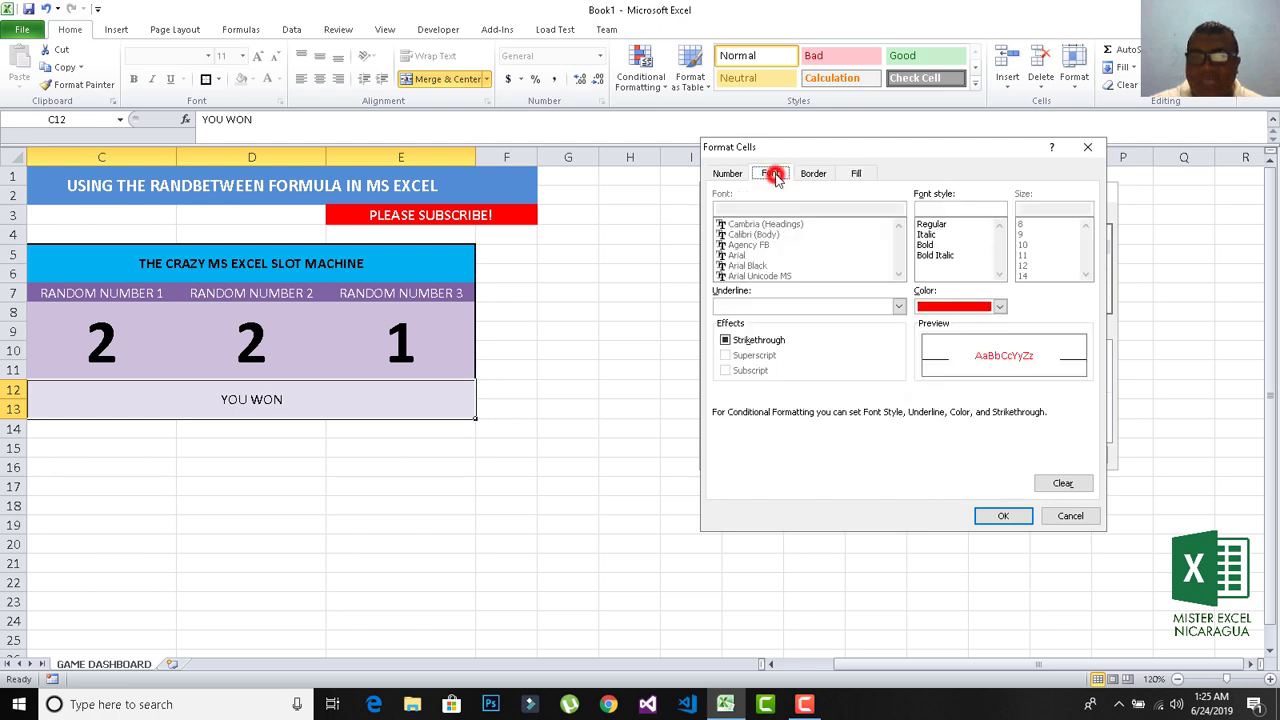
pyautogui.click(970, 308)
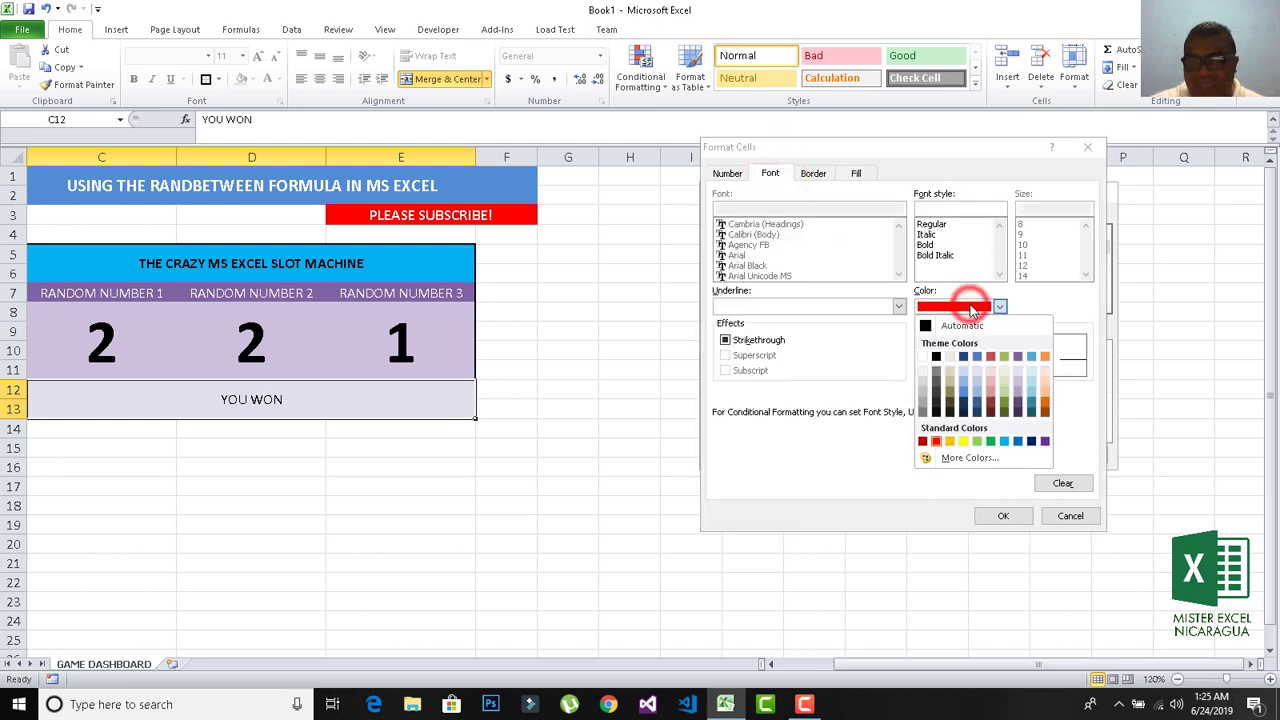
pyautogui.click(928, 355)
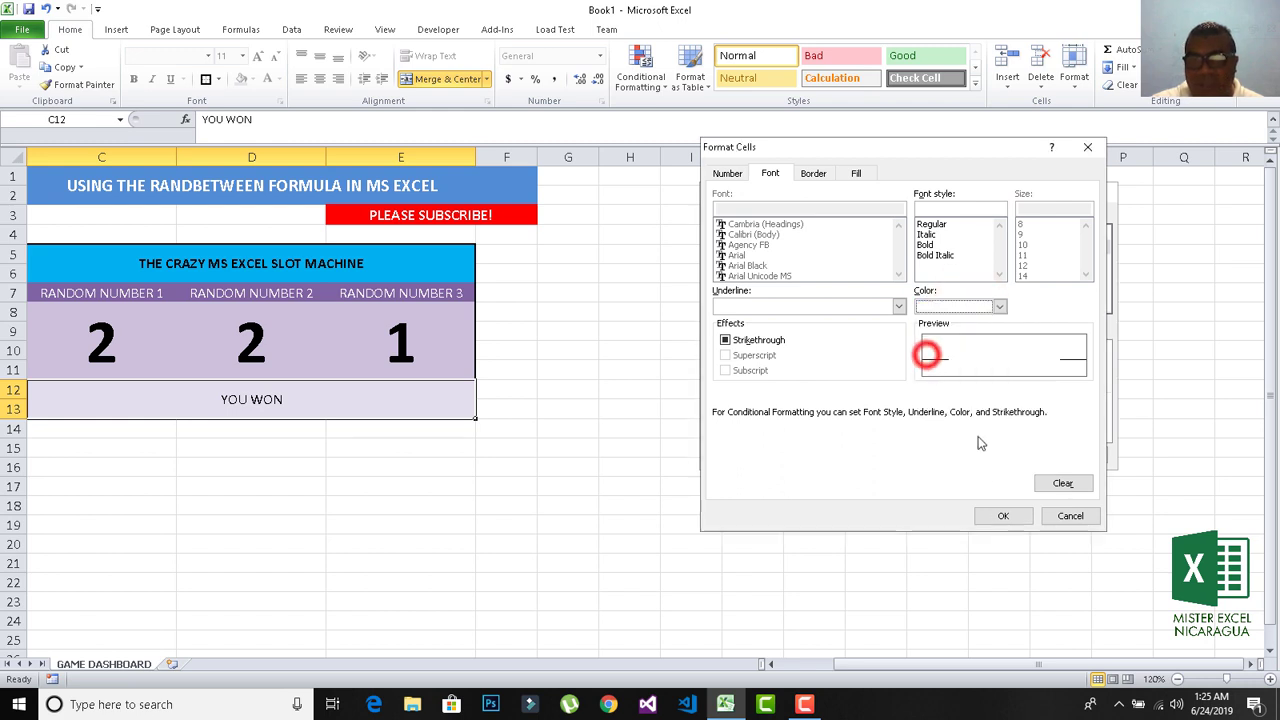
pyautogui.click(996, 515)
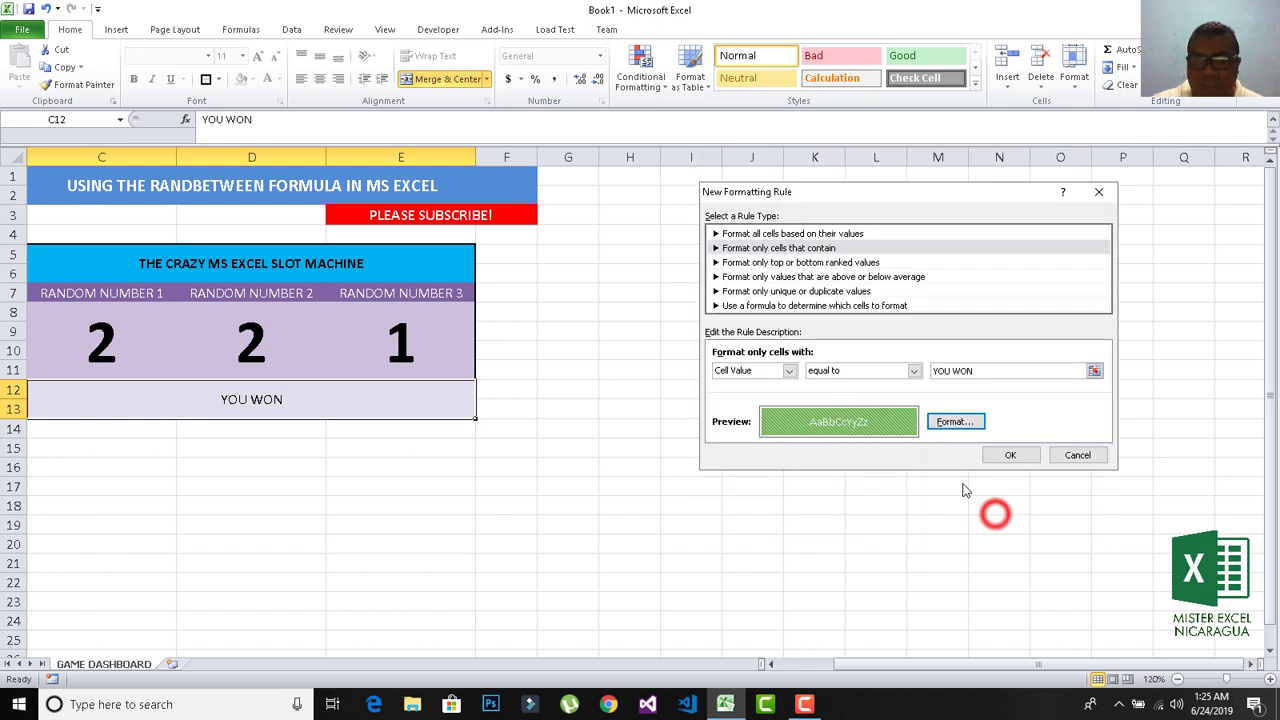
# Step: Apply the new conditional formatting rule to the YOU WON message cell and deselect it
pyautogui.click(1012, 455)
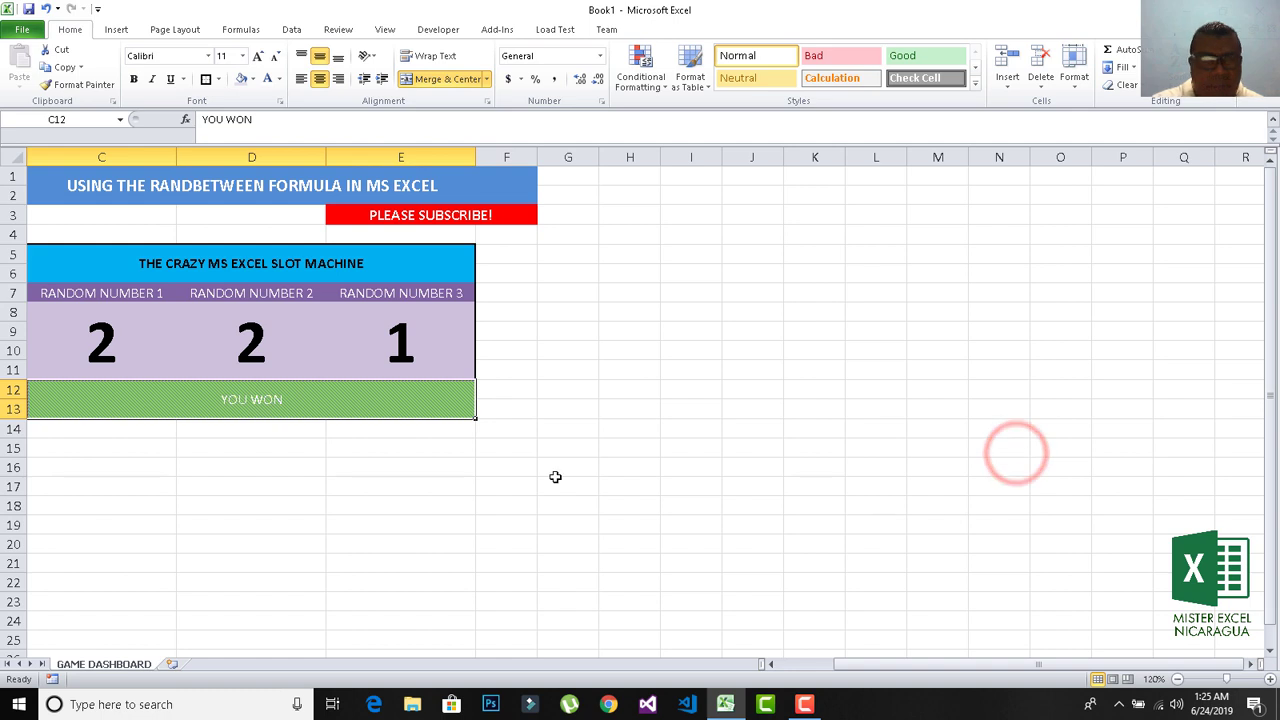
pyautogui.click(253, 468)
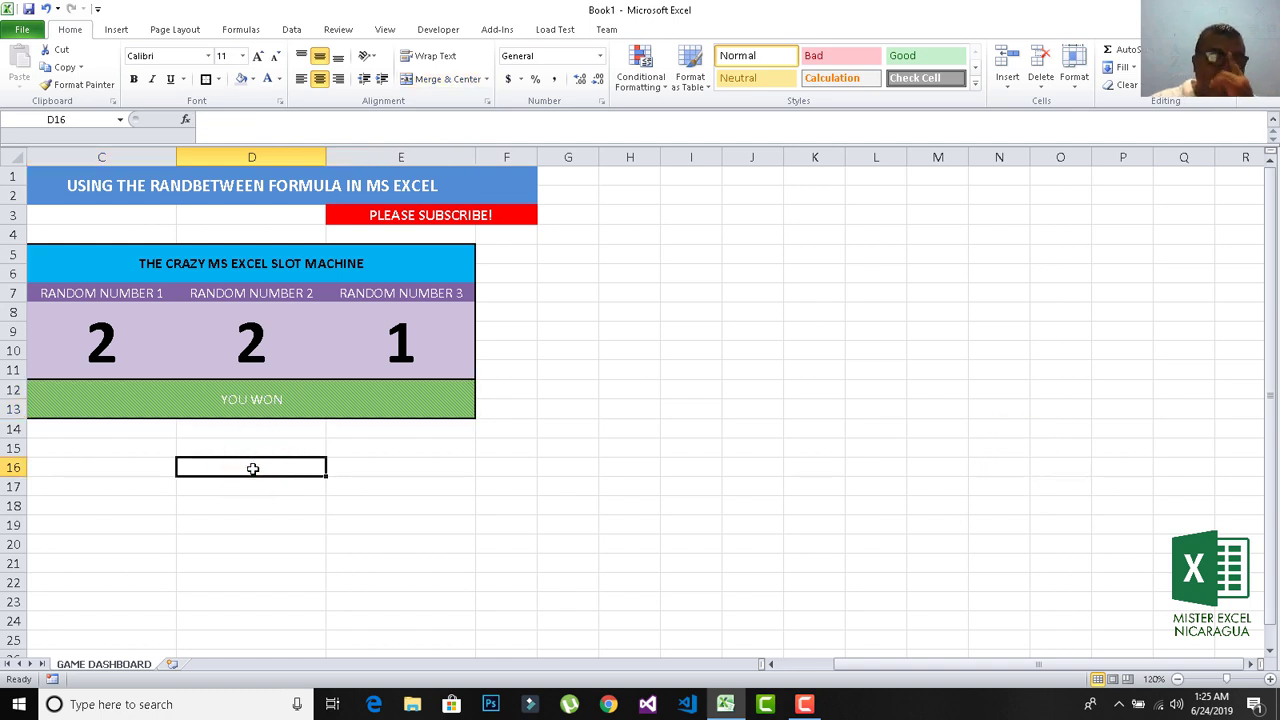
pyautogui.moveTo(868, 664); pyautogui.dragTo(797, 664)
pyautogui.click(202, 487)
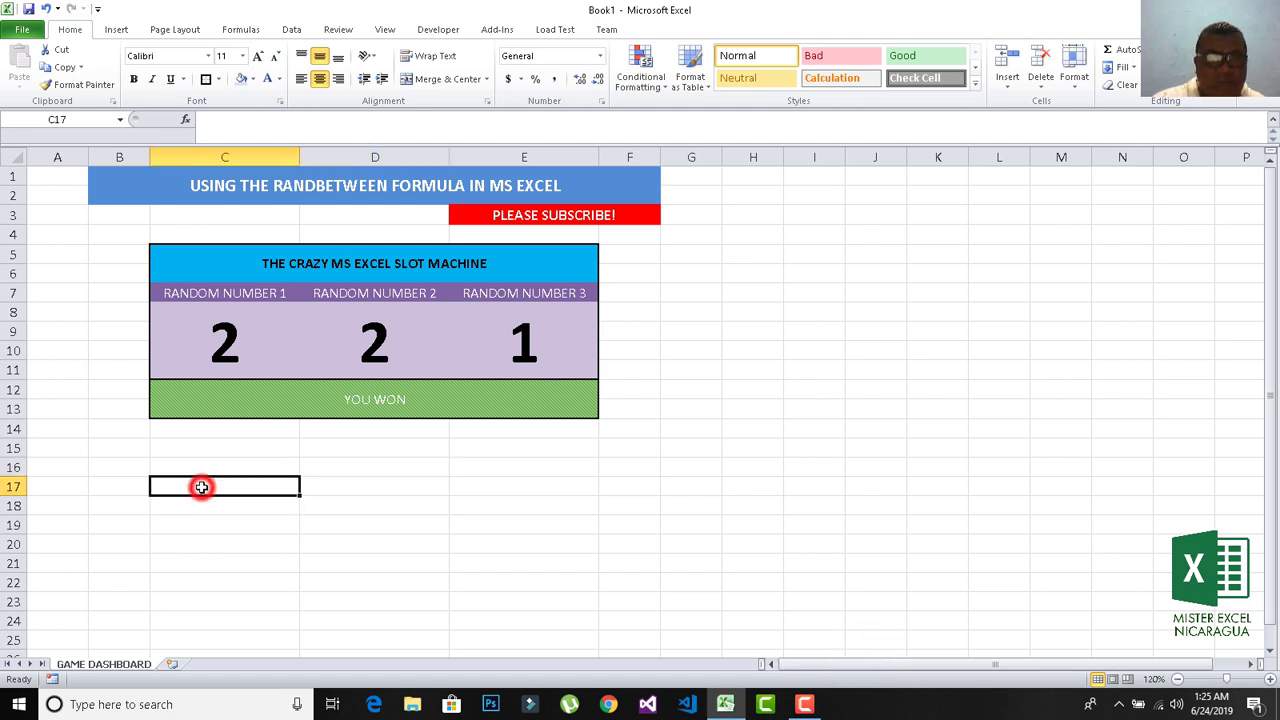
# Step: Change the message in merged cell C12 to YOU LOSE to test the conditional formatting rule
pyautogui.click(231, 394)
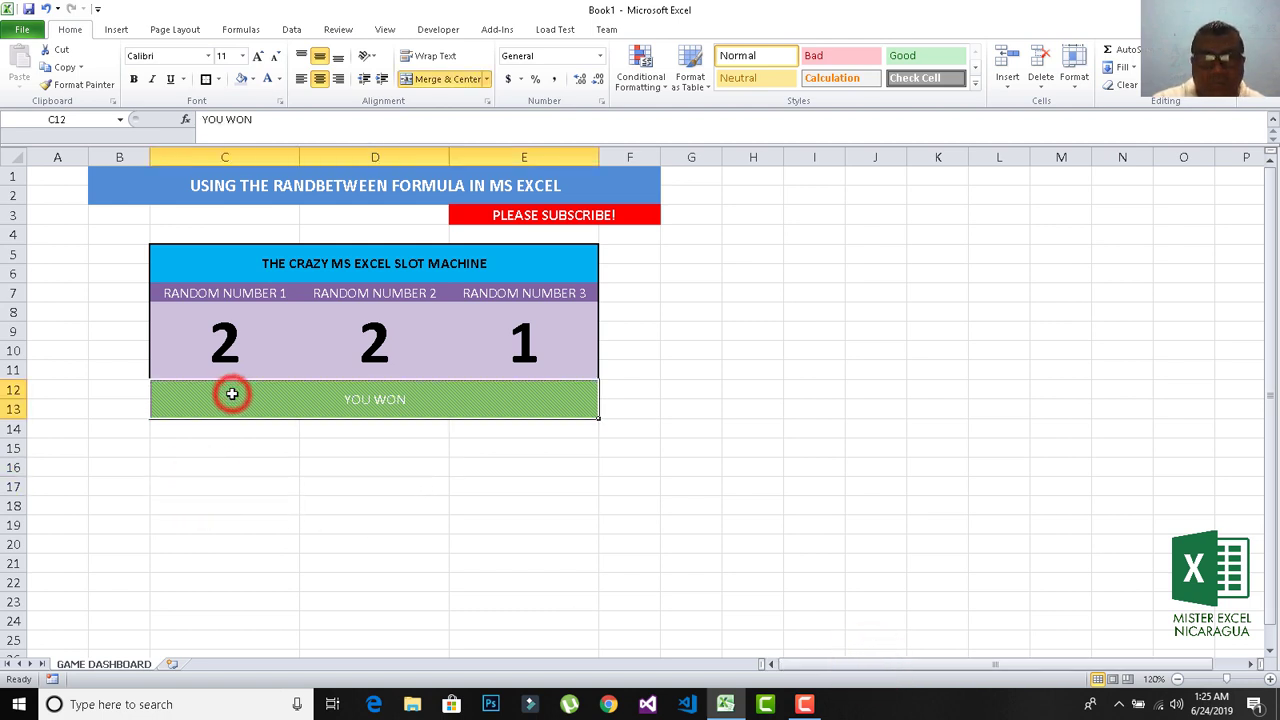
pyautogui.moveTo(266, 119); pyautogui.dragTo(224, 119)
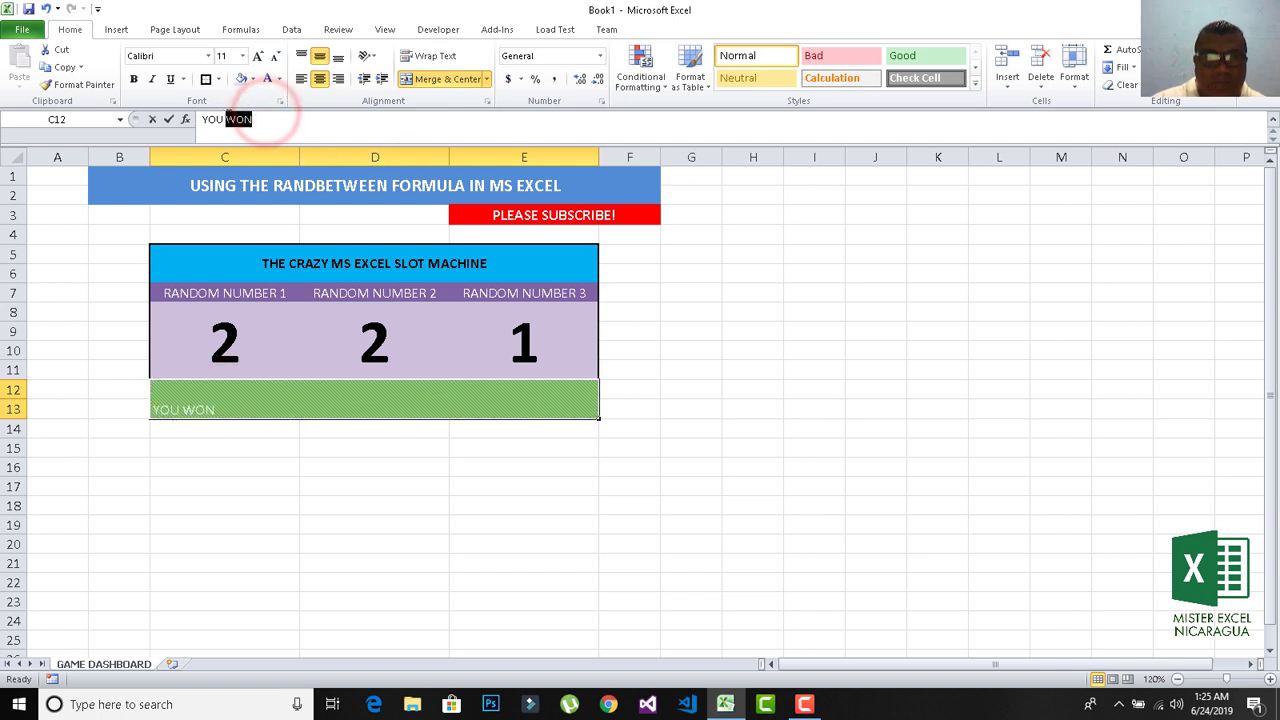
pyautogui.write('LL')
pyautogui.press('BackSpace')
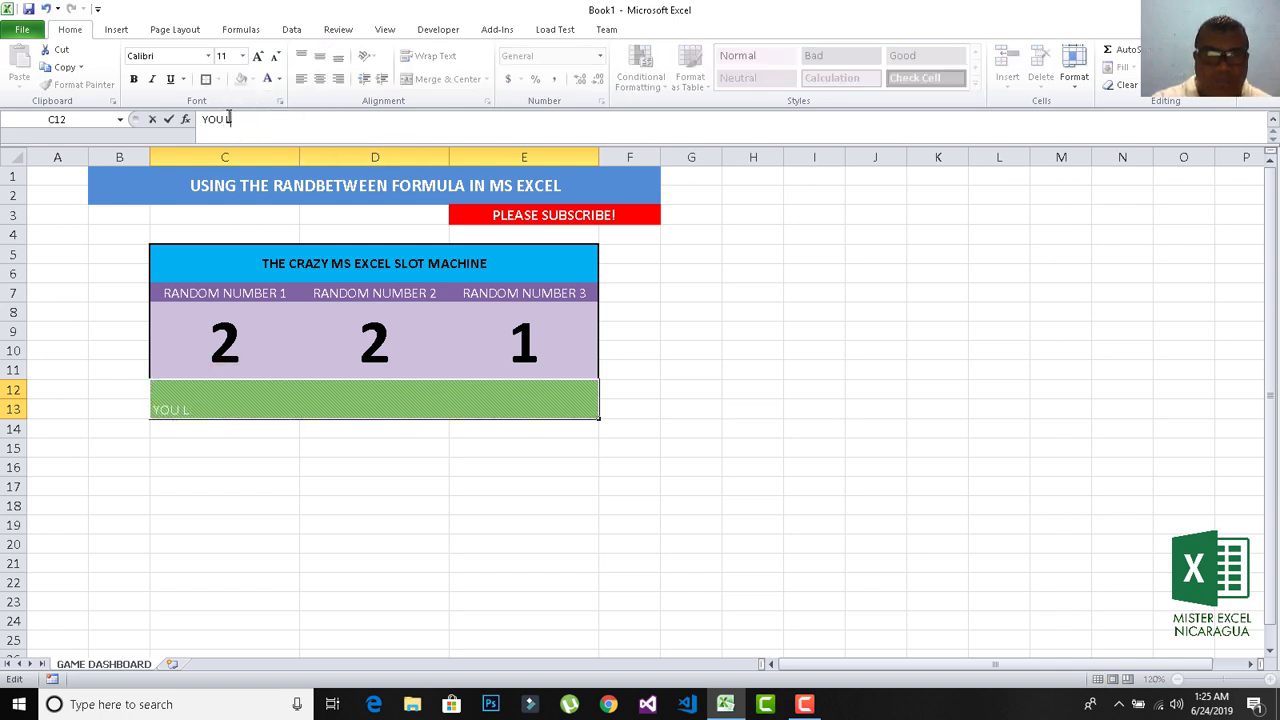
pyautogui.write('OSE')
pyautogui.press('Return')
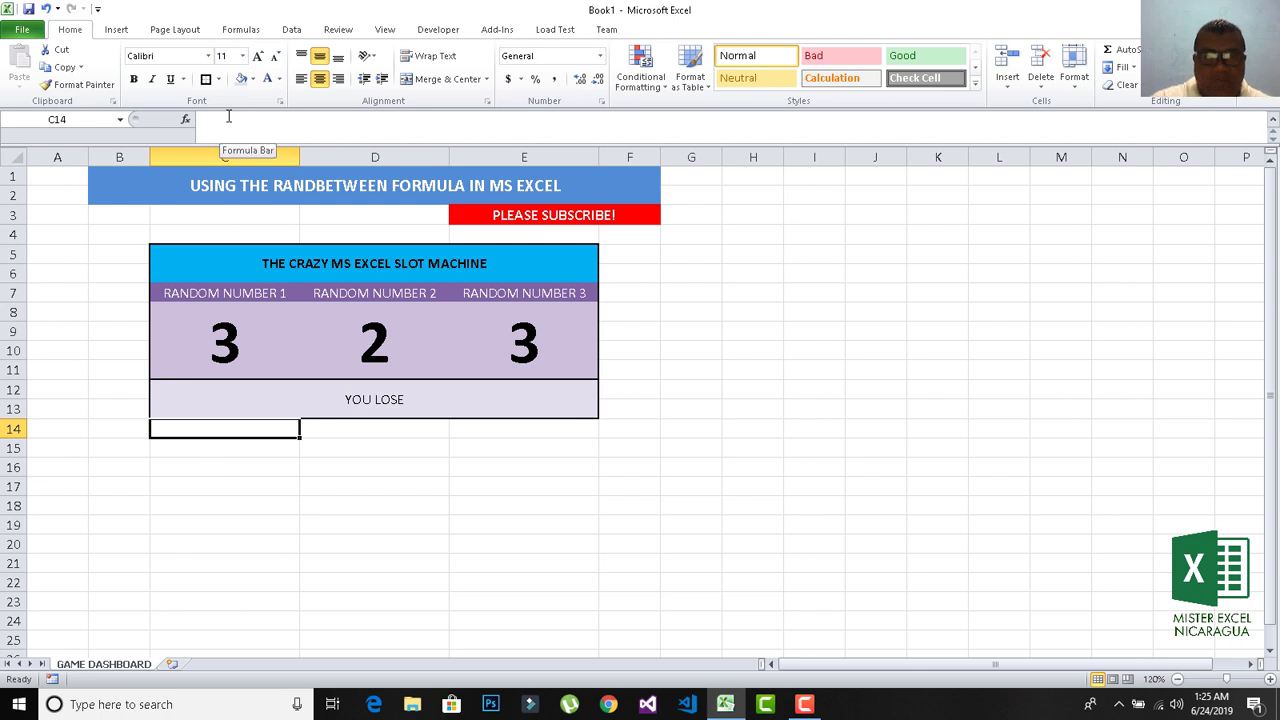
pyautogui.click(395, 446)
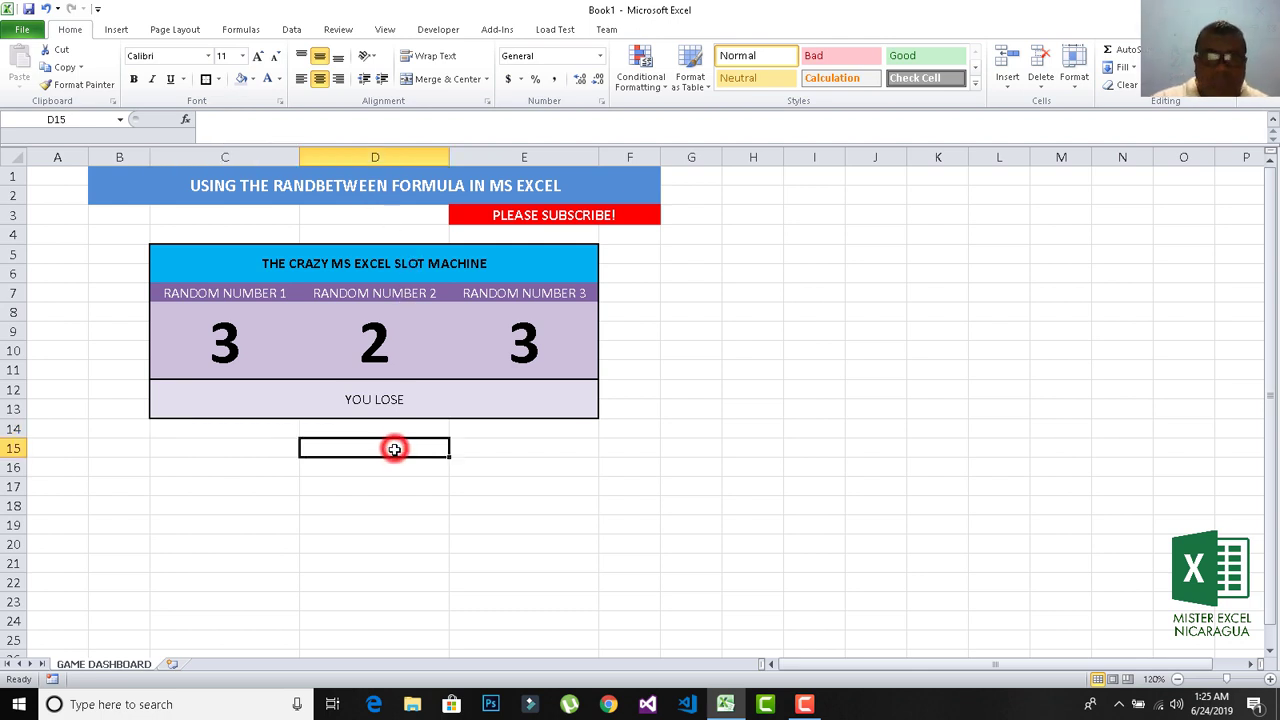
# Step: Replace the text in C12 with an IF function whose logical test is C8=D8
pyautogui.click(386, 409)
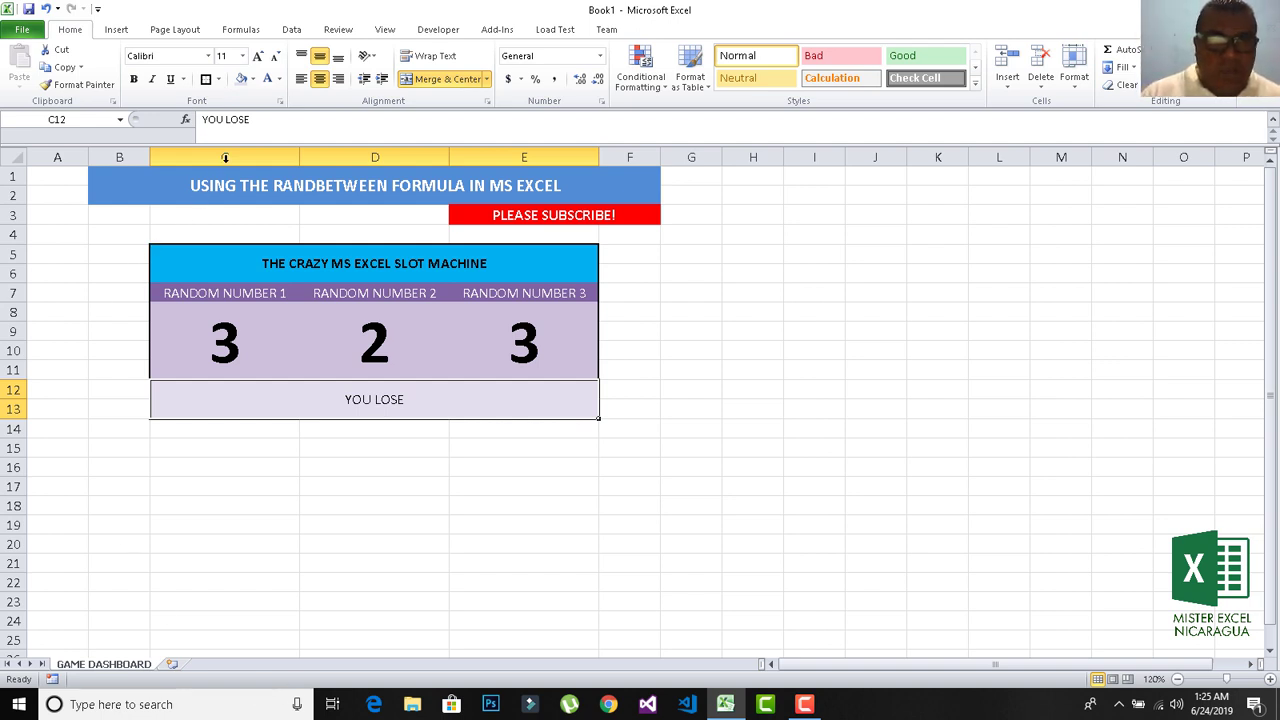
pyautogui.click(258, 119)
pyautogui.moveTo(258, 119); pyautogui.dragTo(186, 112)
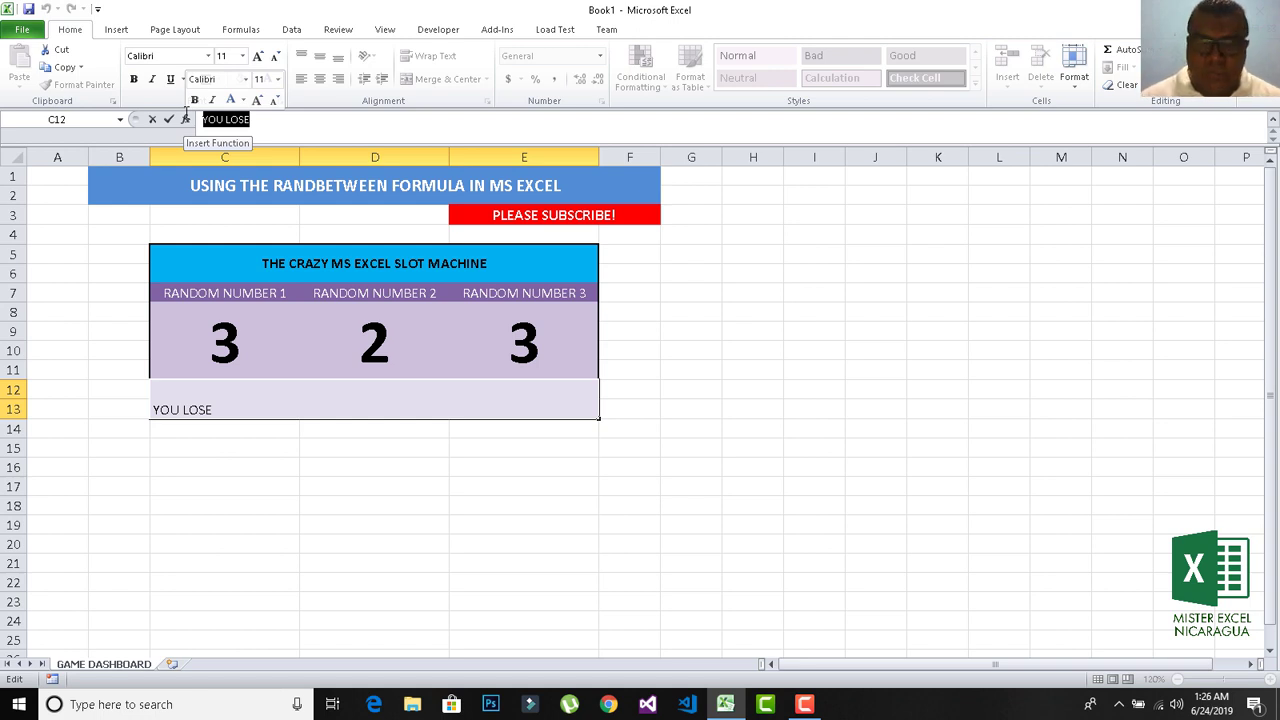
pyautogui.write('=IF')
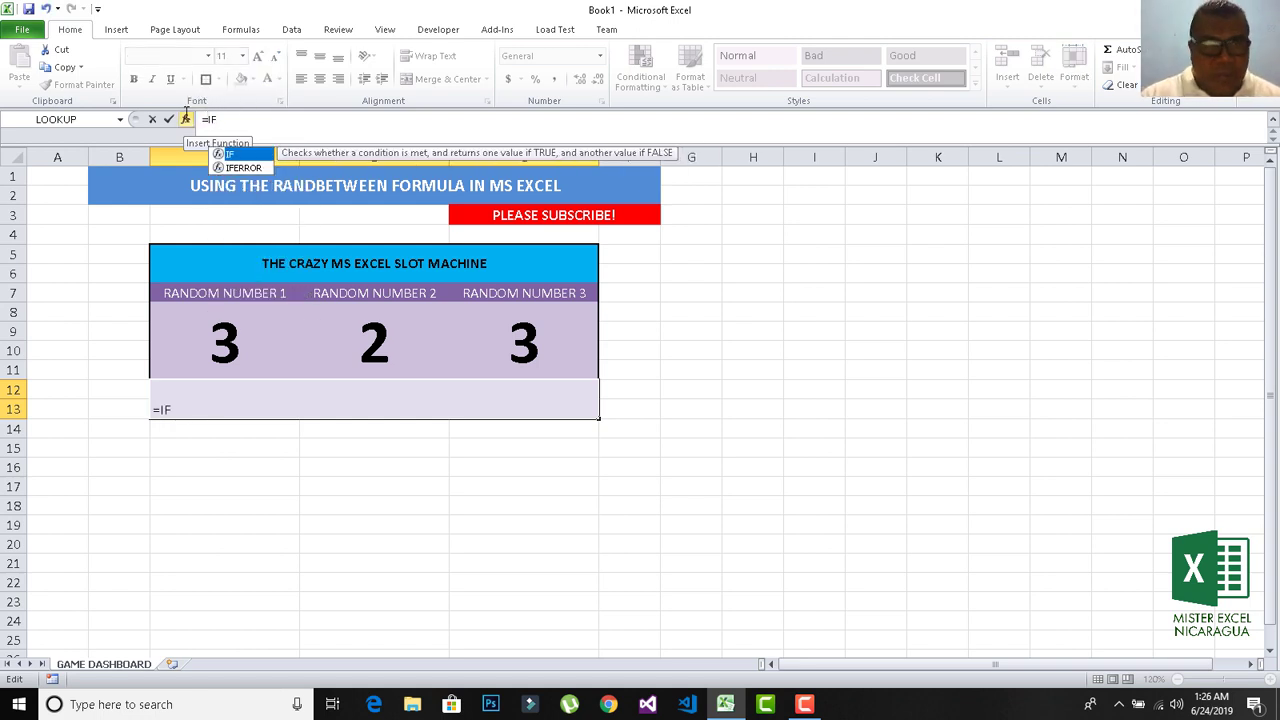
pyautogui.doubleClick(250, 156)
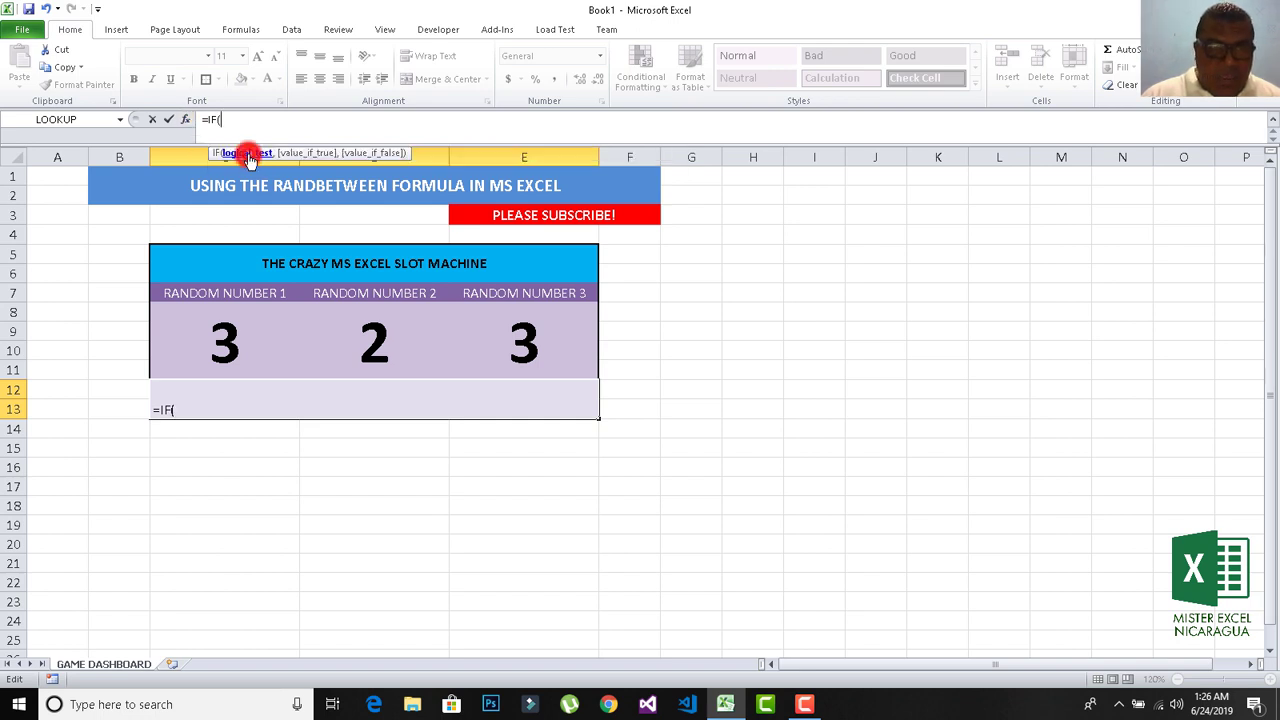
pyautogui.click(227, 346)
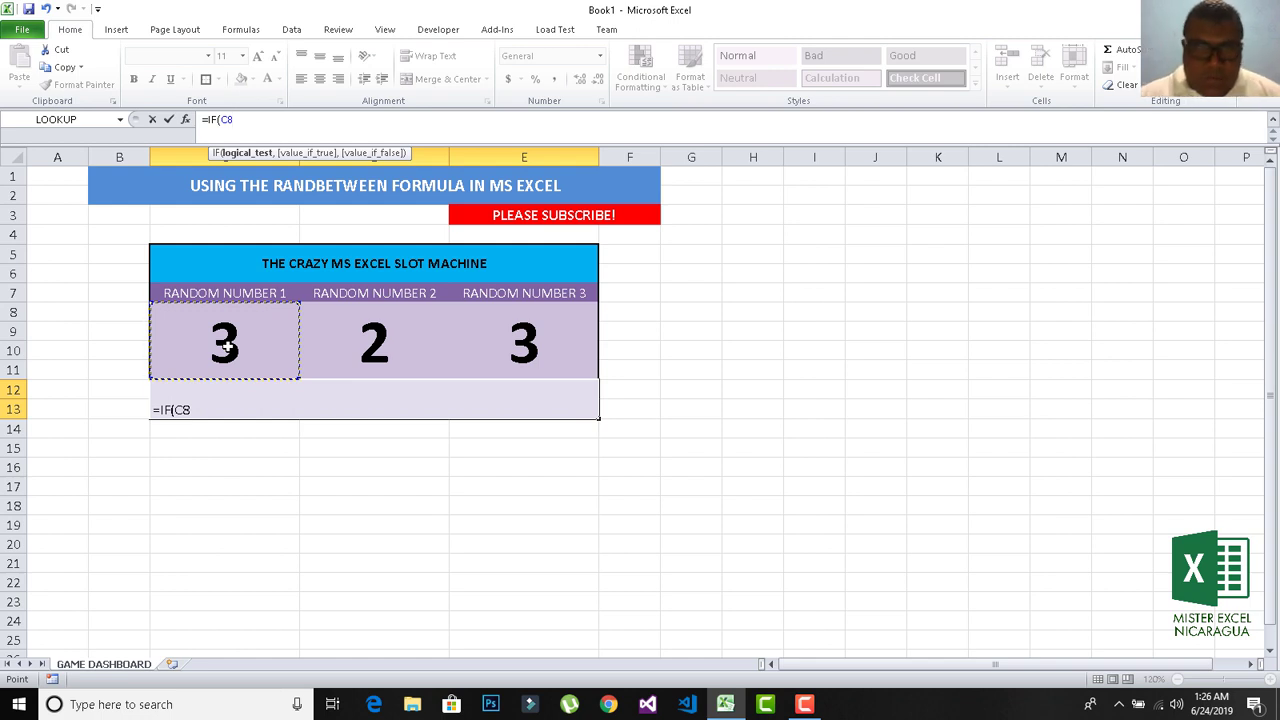
pyautogui.write('=')
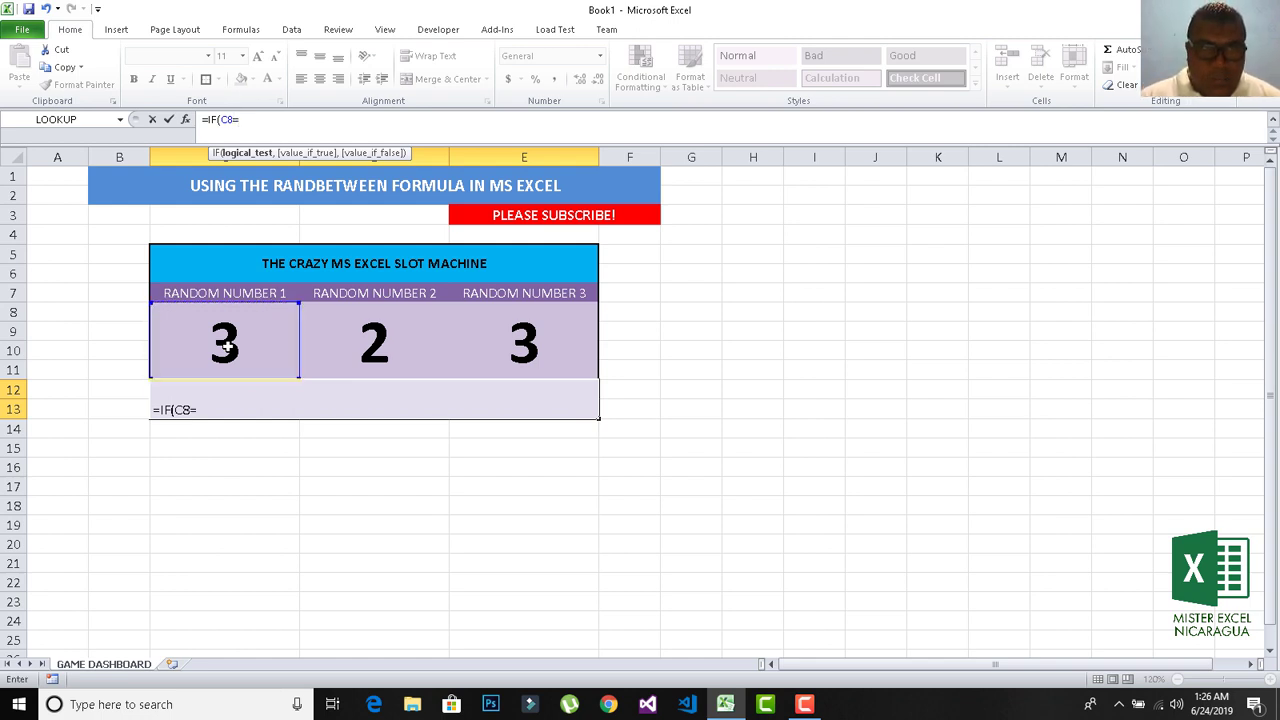
pyautogui.click(365, 347)
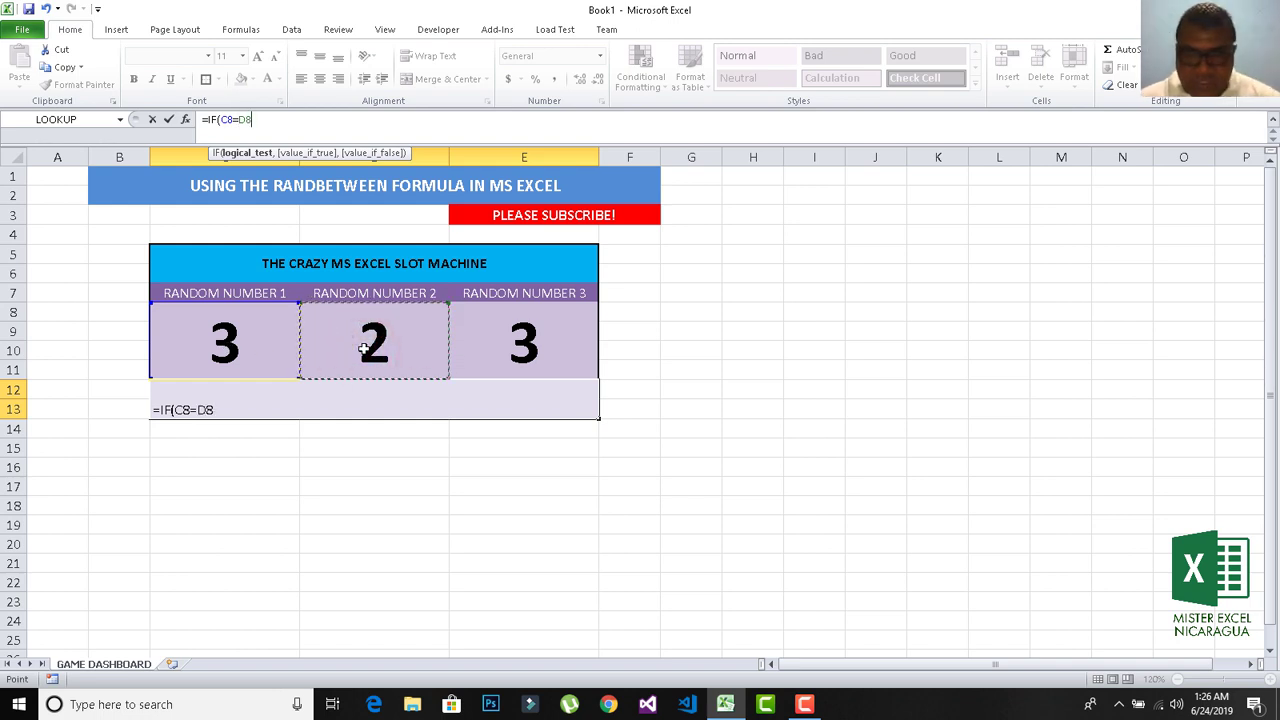
pyautogui.write('<')
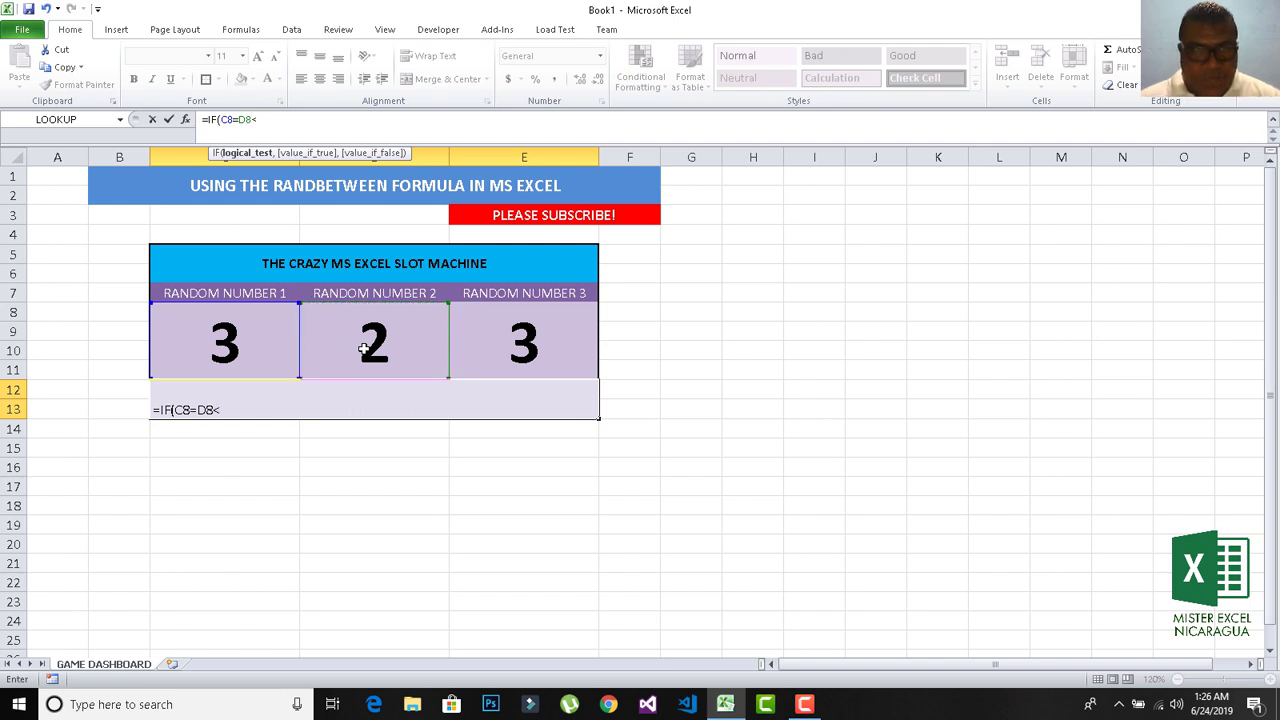
pyautogui.press('BackSpace')
pyautogui.write(',')
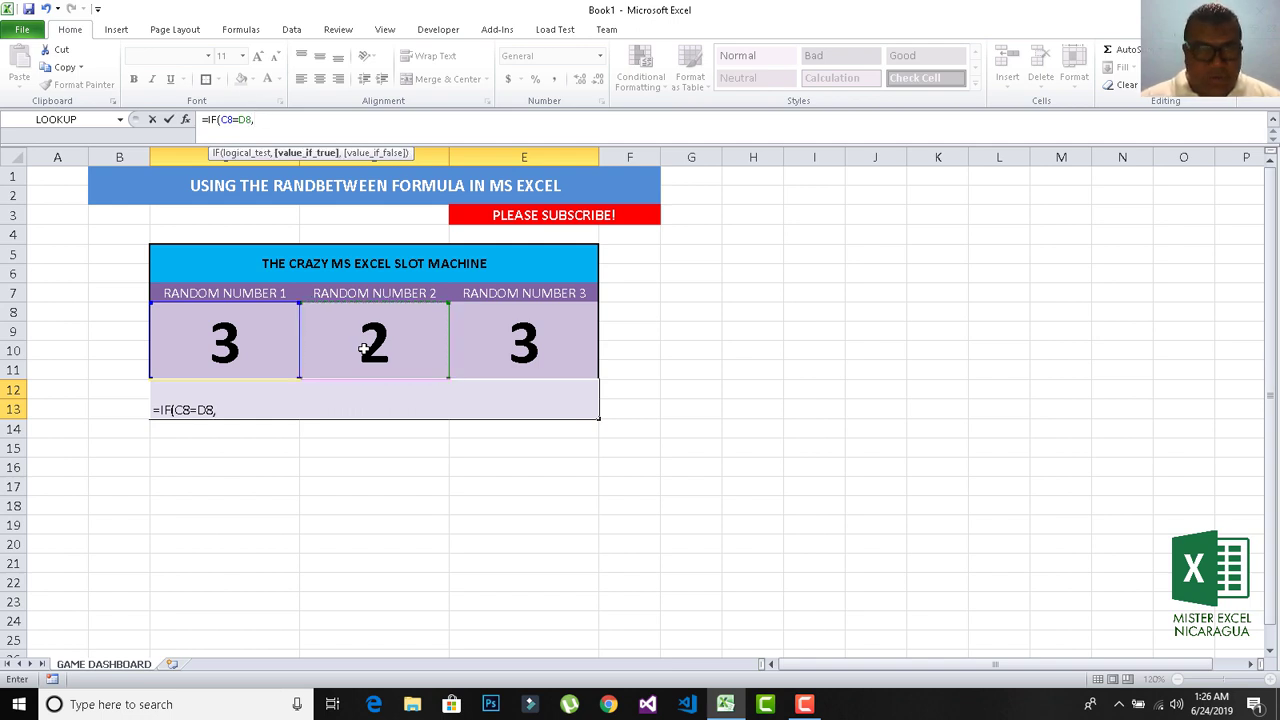
# Step: Complete the IF formula with "YOU WON" as the true value and "YOU LOSE" as the false value, and enter it
pyautogui.write('"')
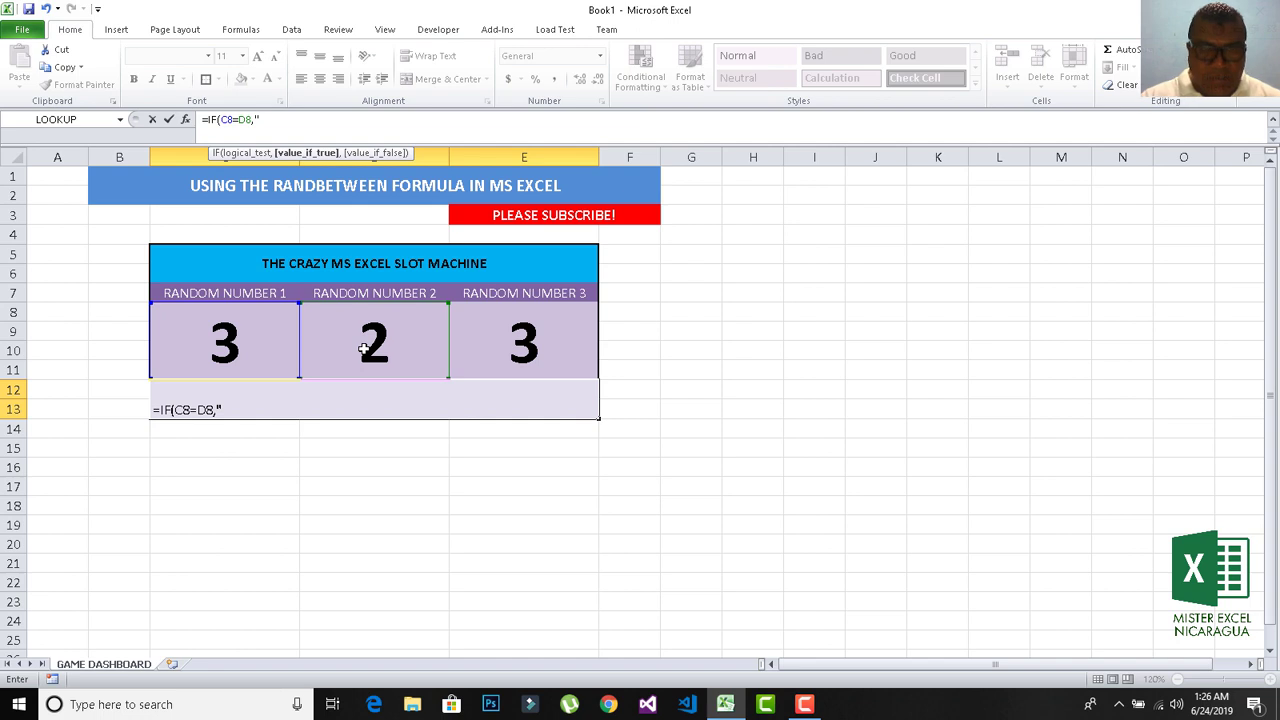
pyautogui.write('YOU WON')
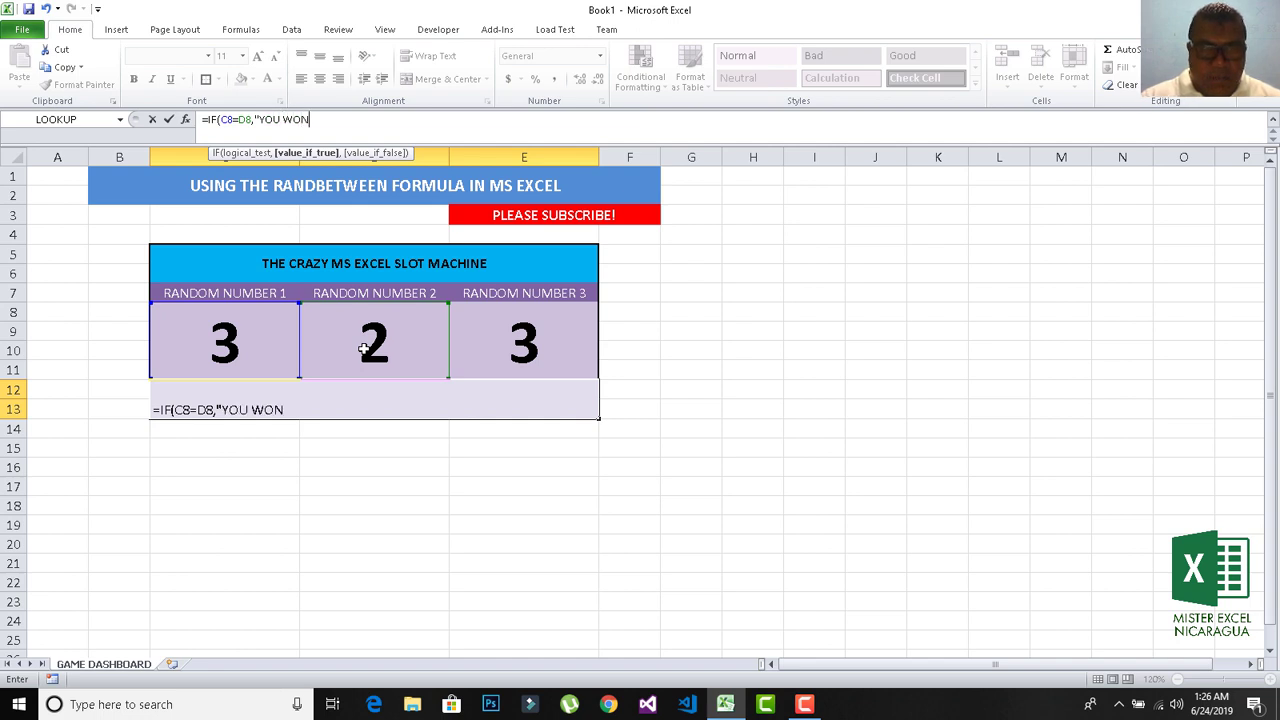
pyautogui.write('"')
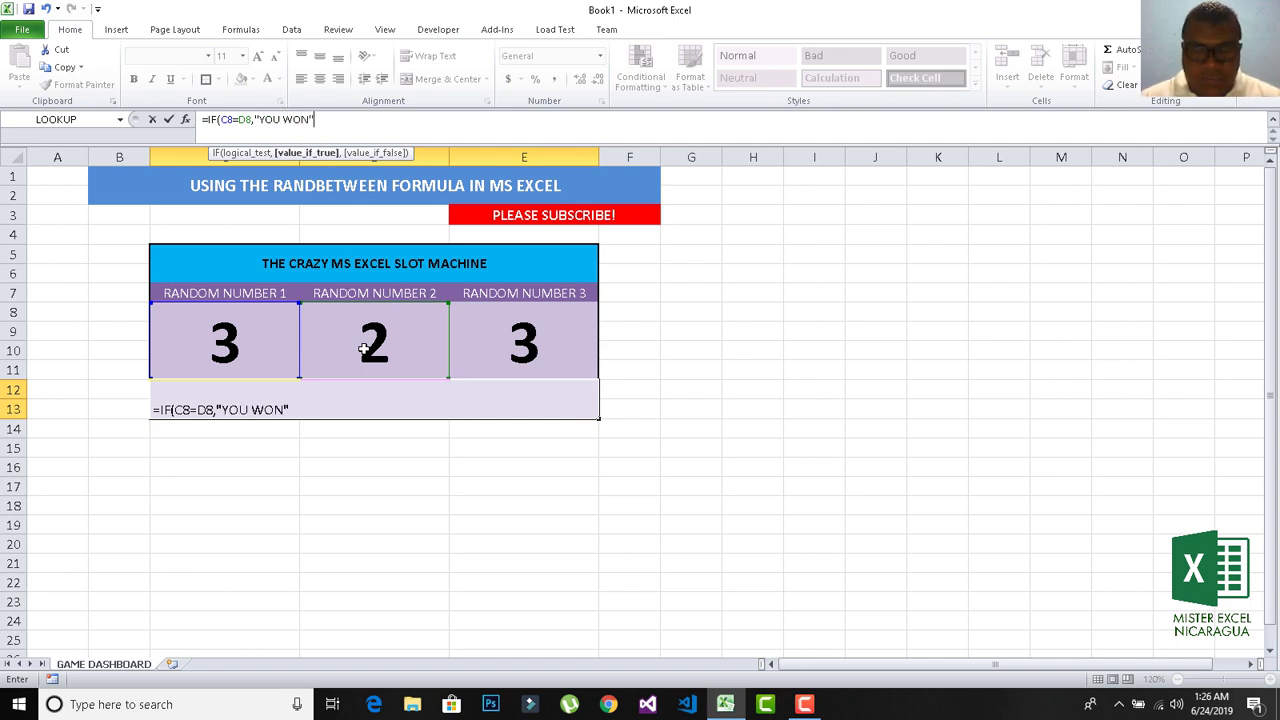
pyautogui.write(',')
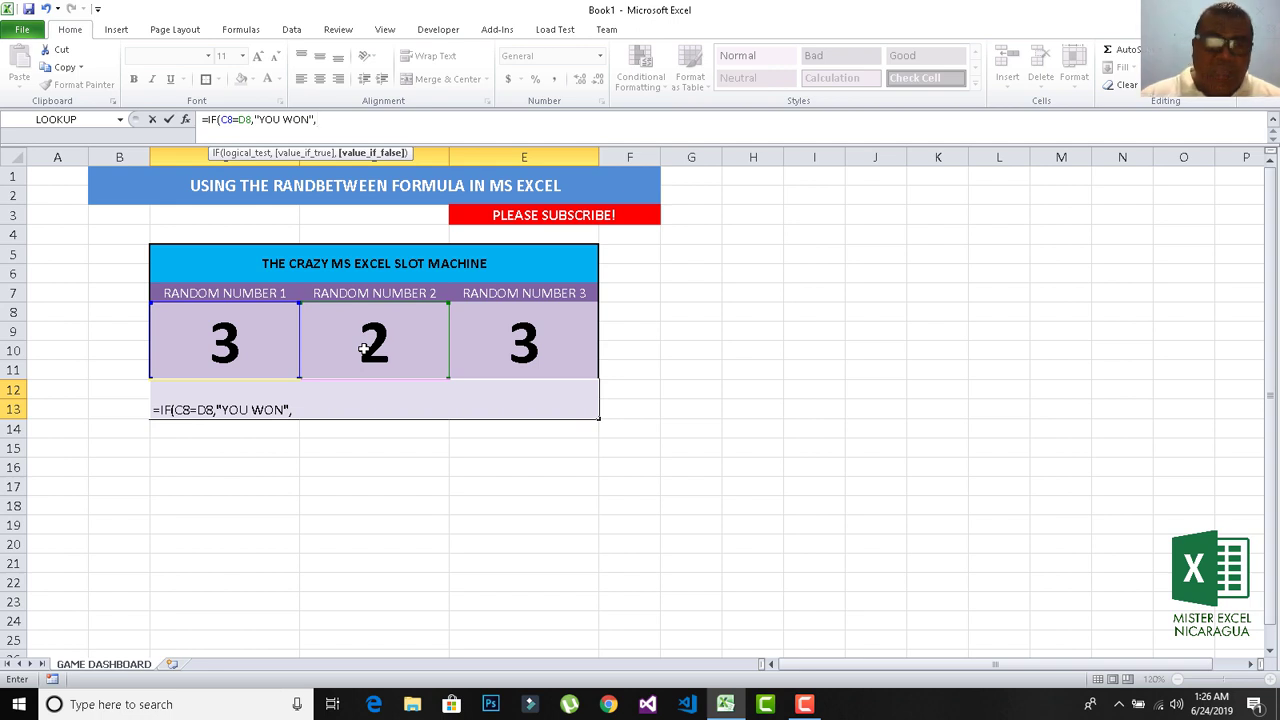
pyautogui.write('"')
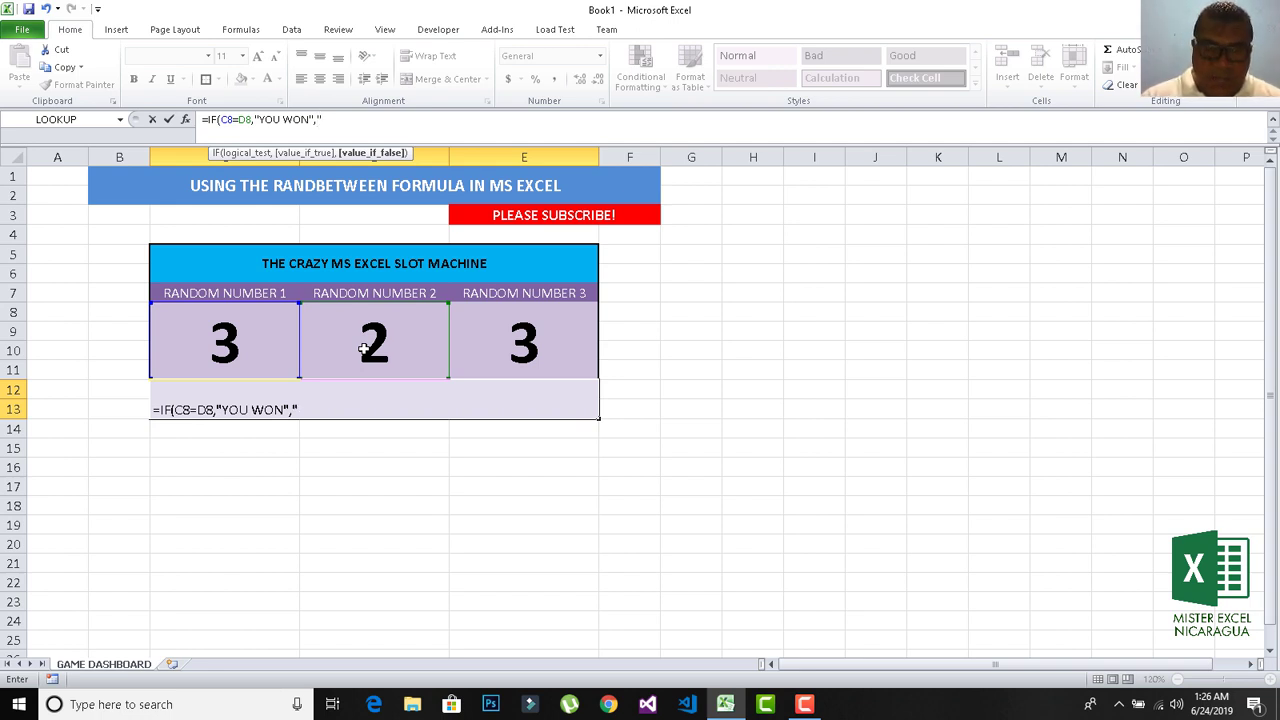
pyautogui.write('YOU LOS')
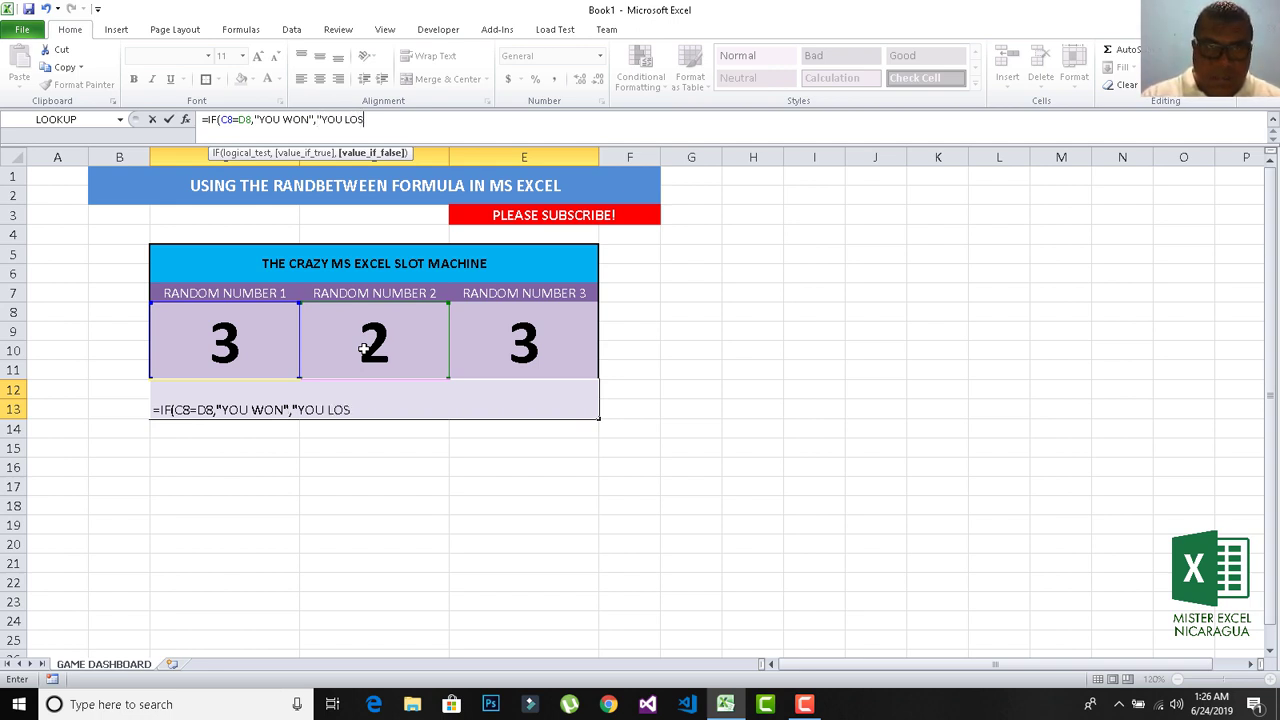
pyautogui.write('E")')
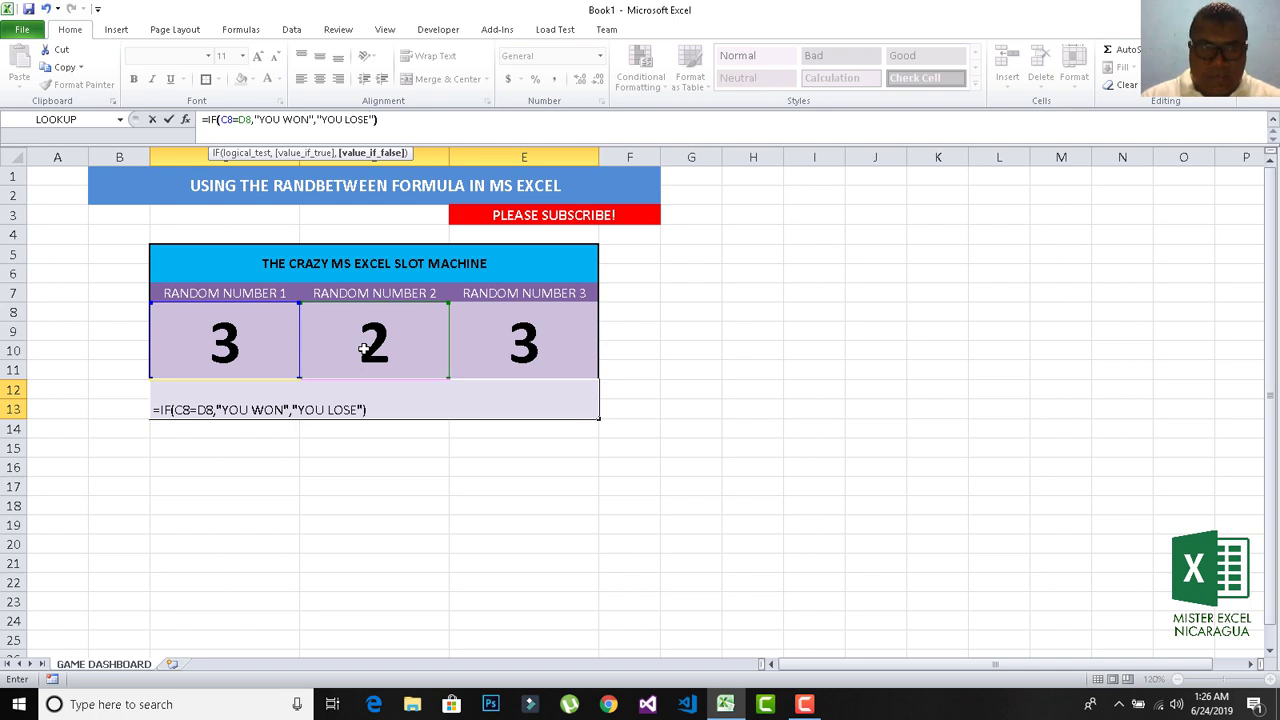
pyautogui.press('Return')
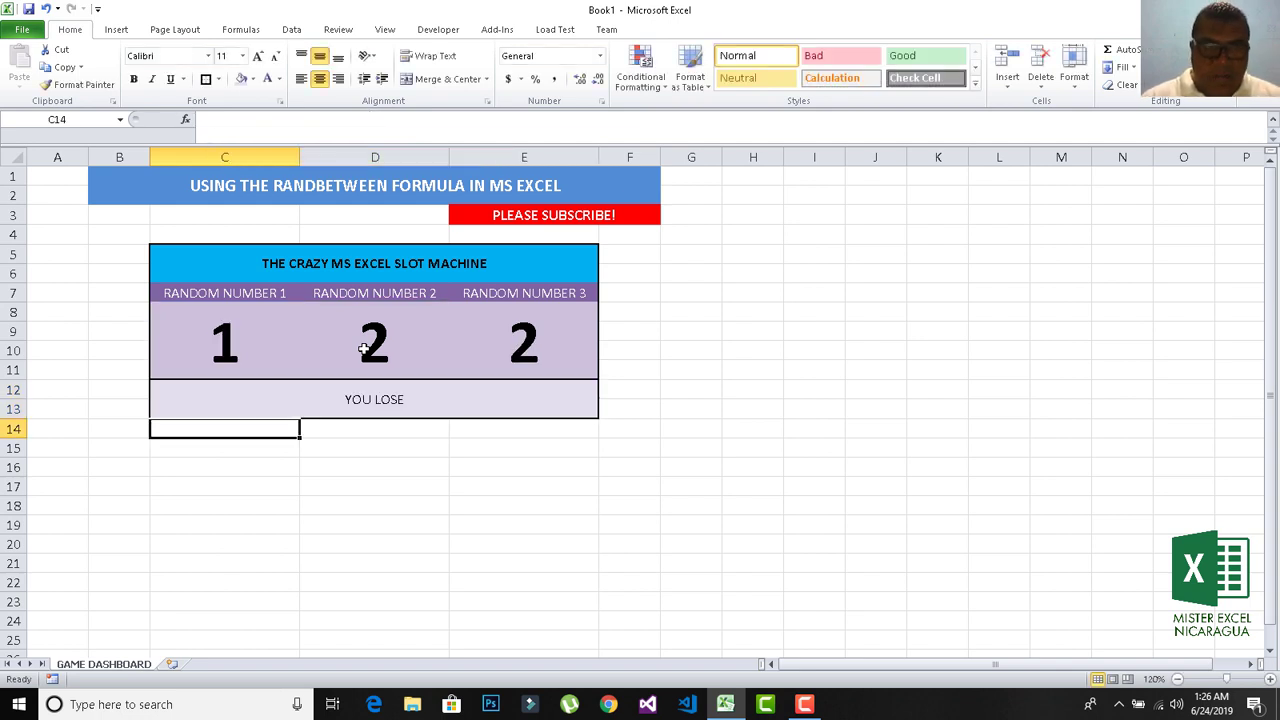
# Step: Re-enter the IF formula in C12 to recalculate the random numbers and check the message
pyautogui.click(363, 401)
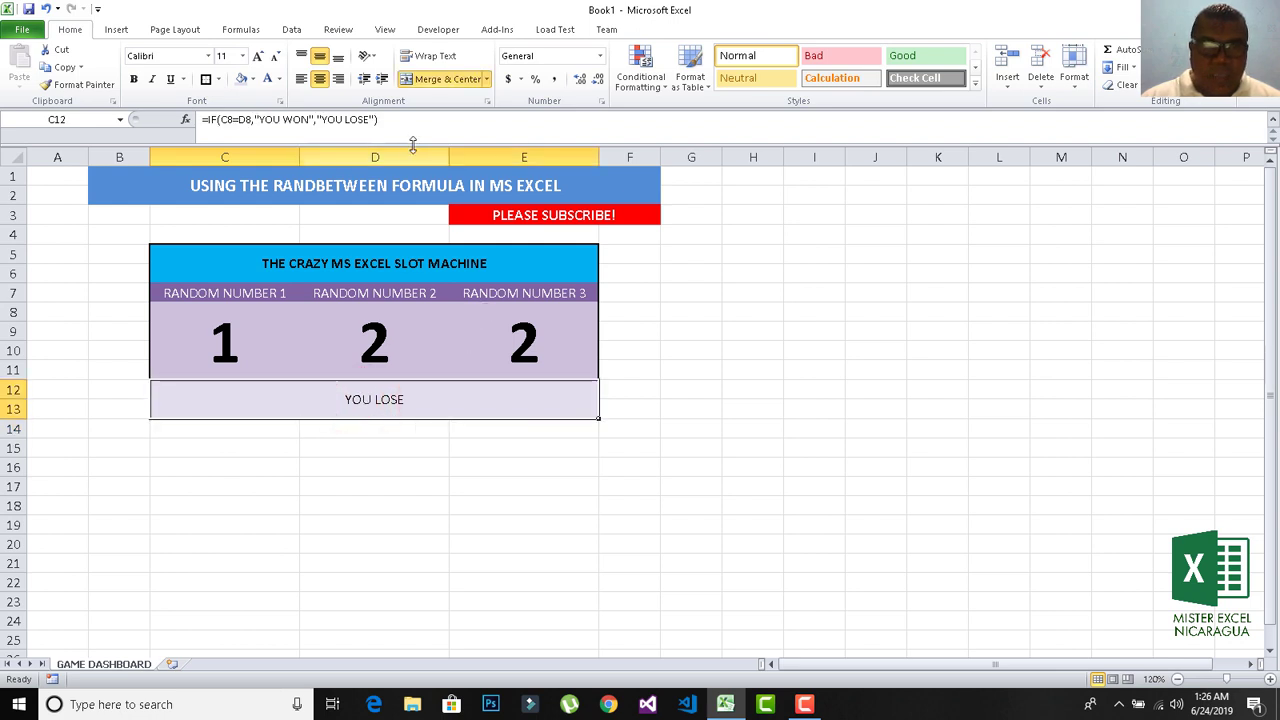
pyautogui.click(407, 118)
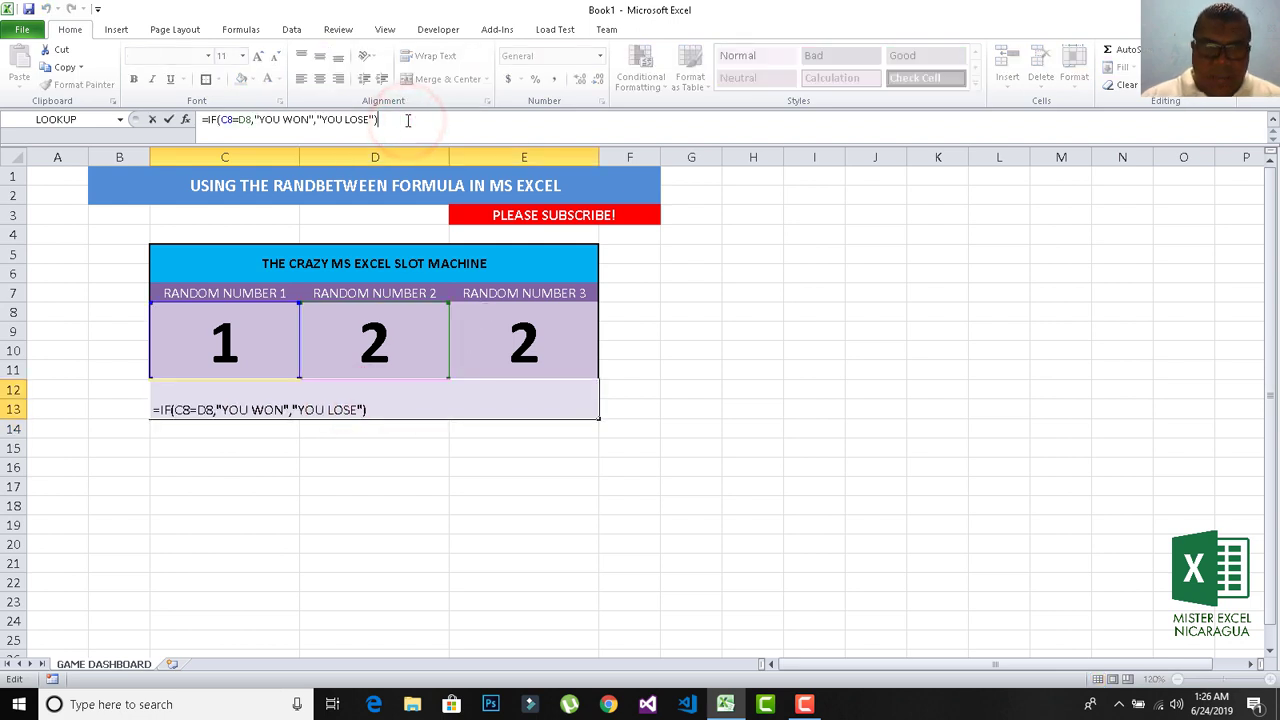
pyautogui.press('Return')
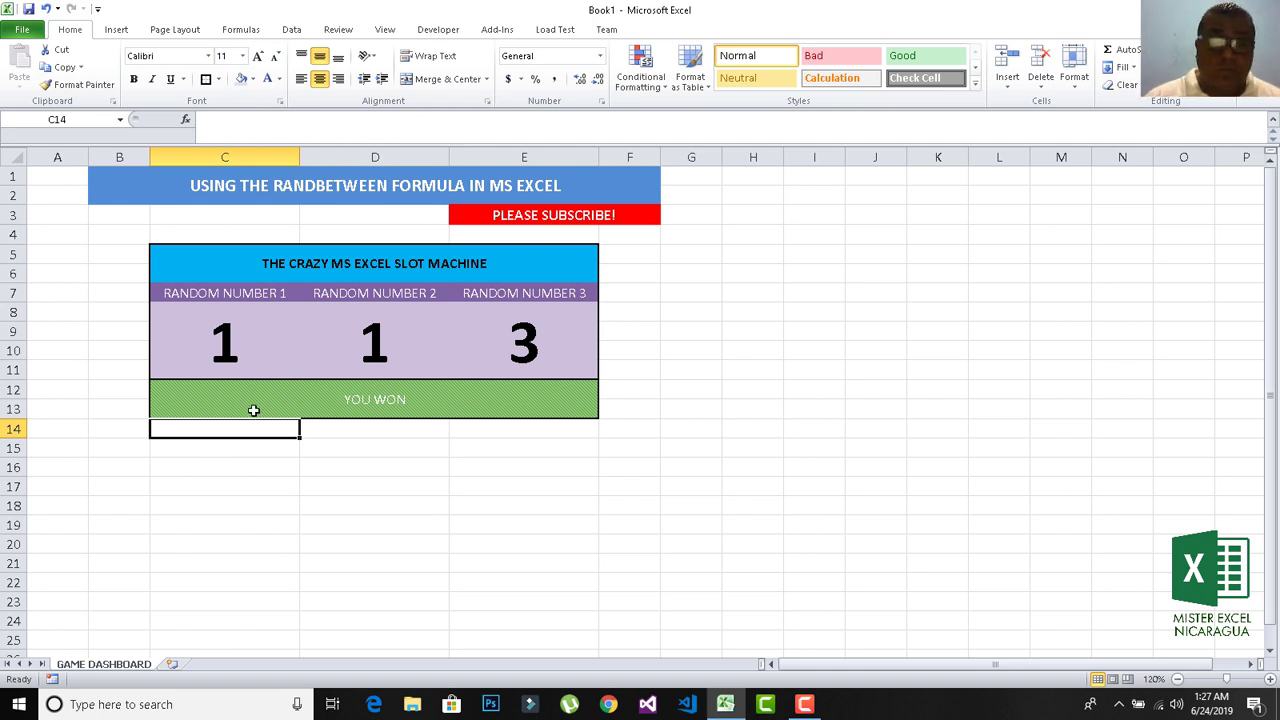
# Step: Wrap the logical test of the IF formula in C12 in an AND function with the conditions C8=D8 and C8=D8
pyautogui.click(329, 399)
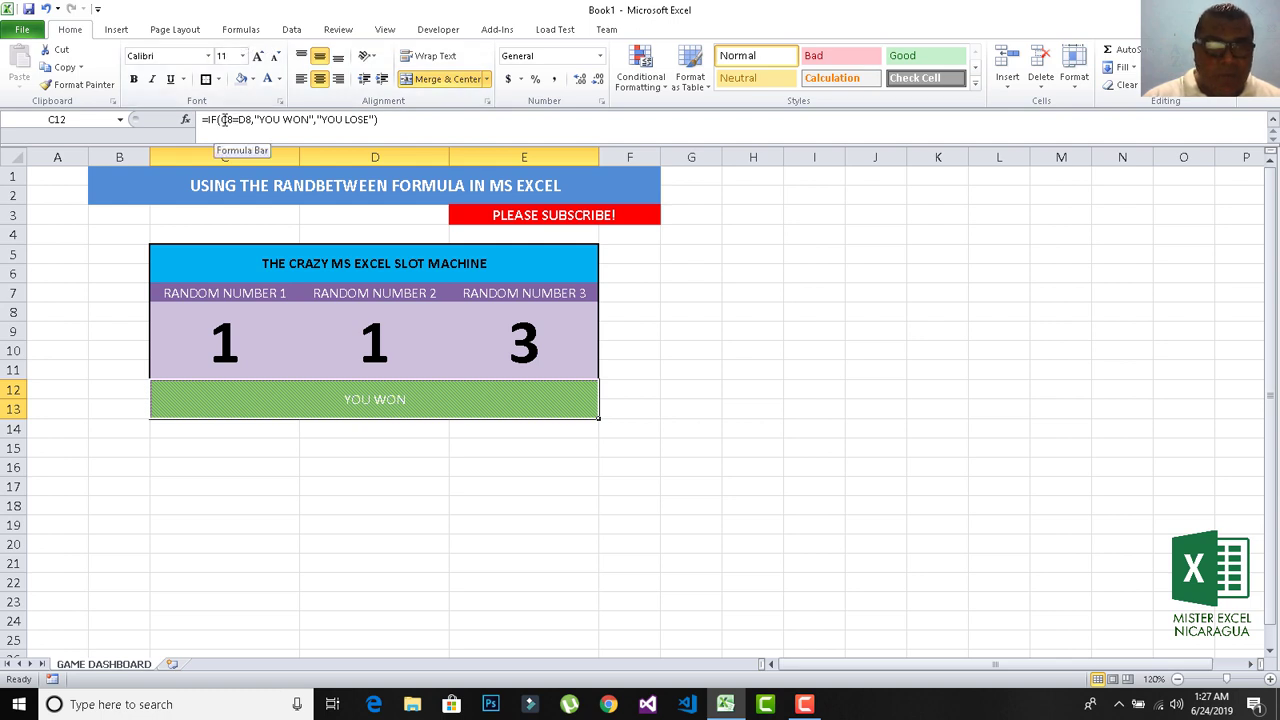
pyautogui.moveTo(221, 119); pyautogui.dragTo(253, 120)
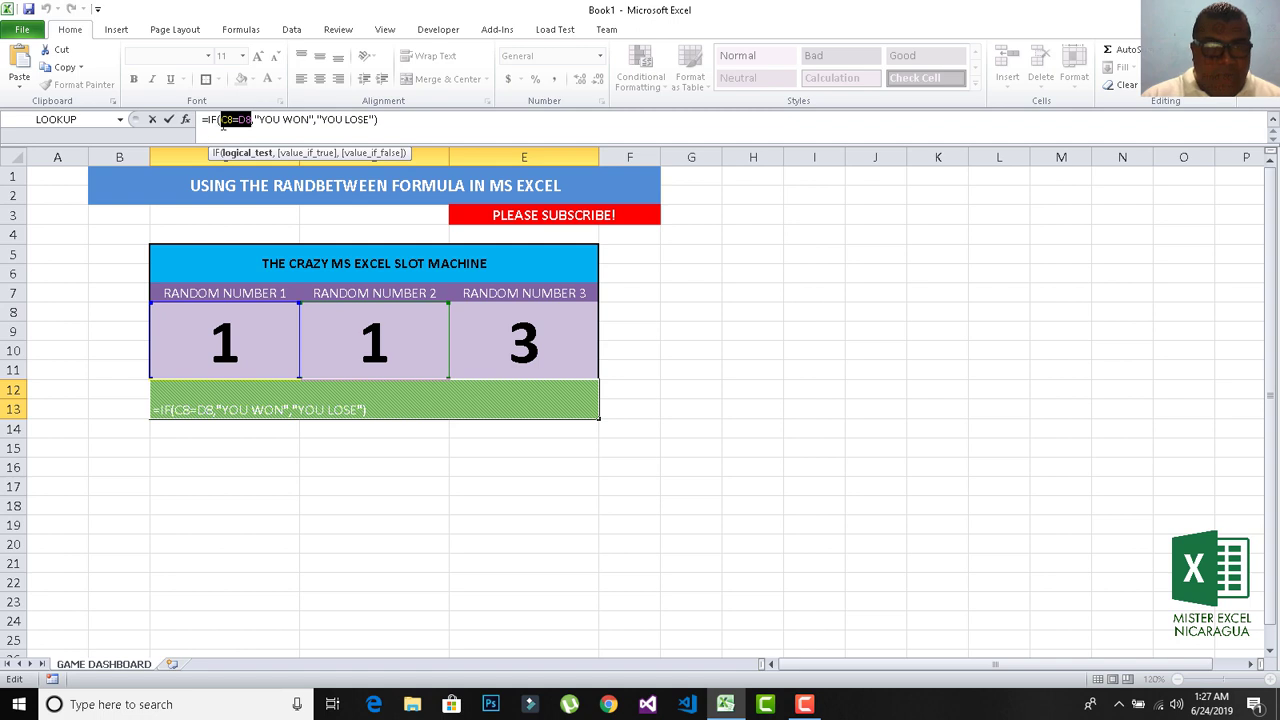
pyautogui.click(220, 120)
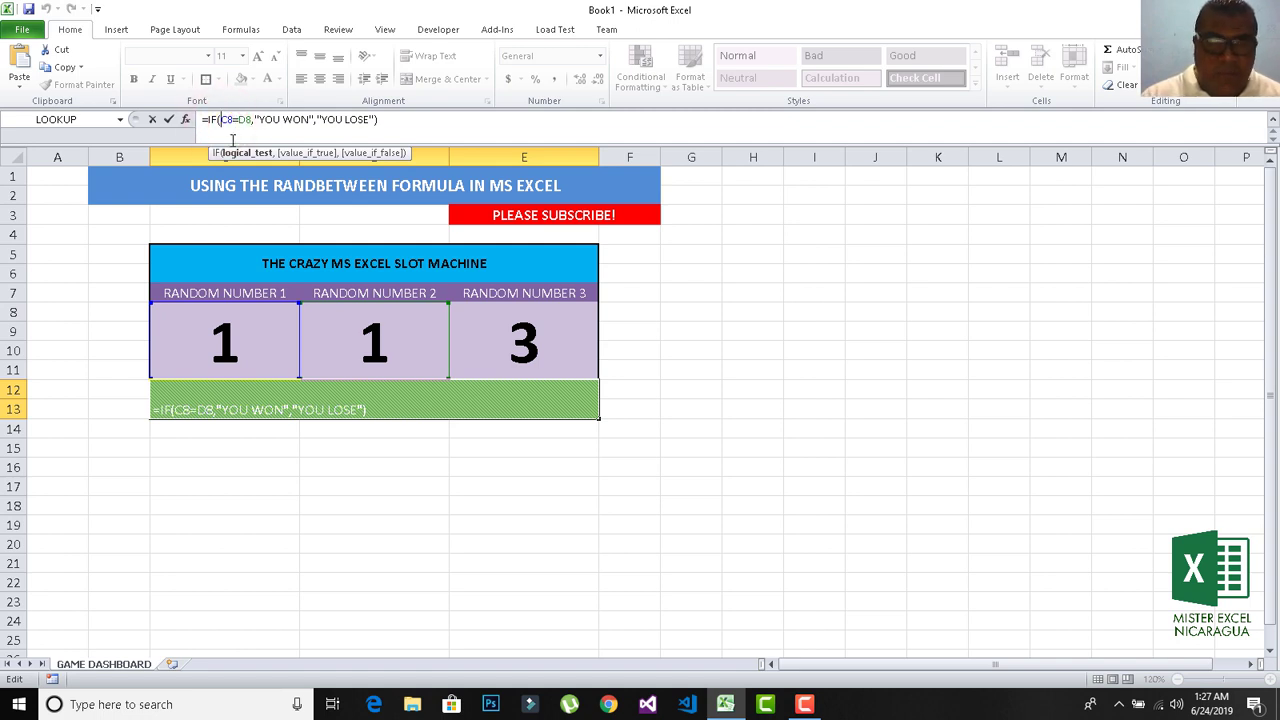
pyautogui.write('AND')
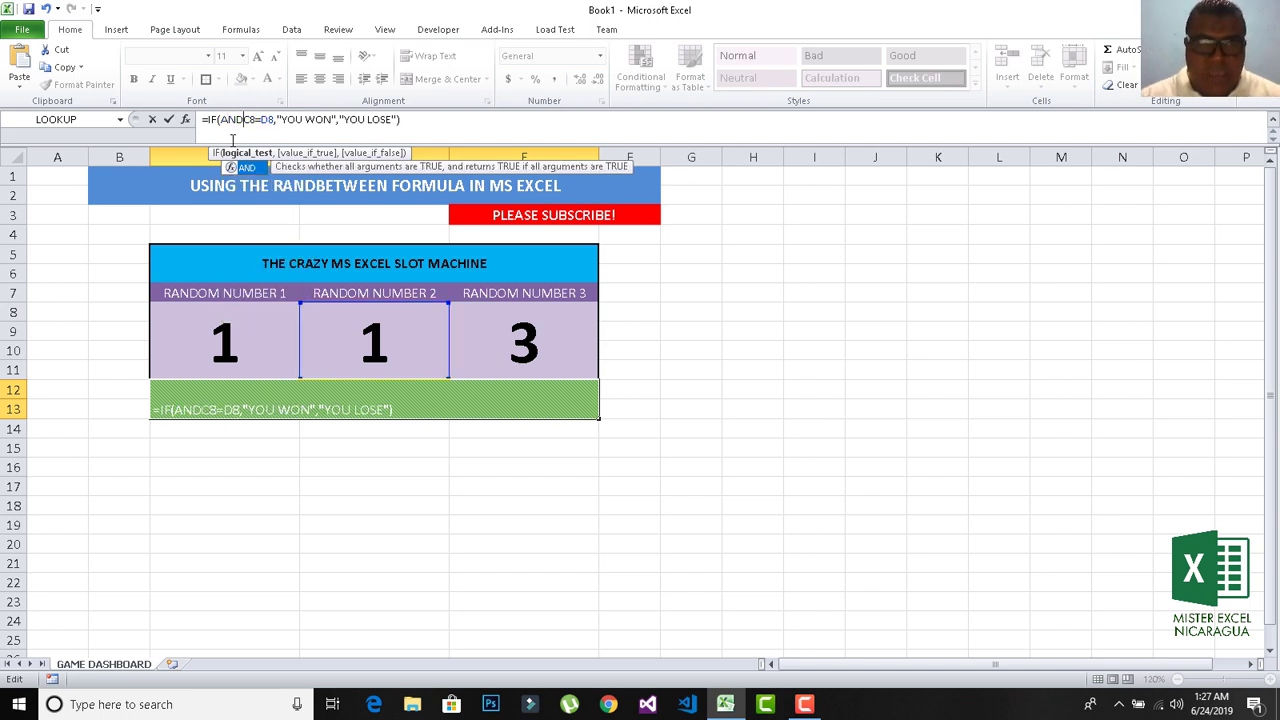
pyautogui.write('(')
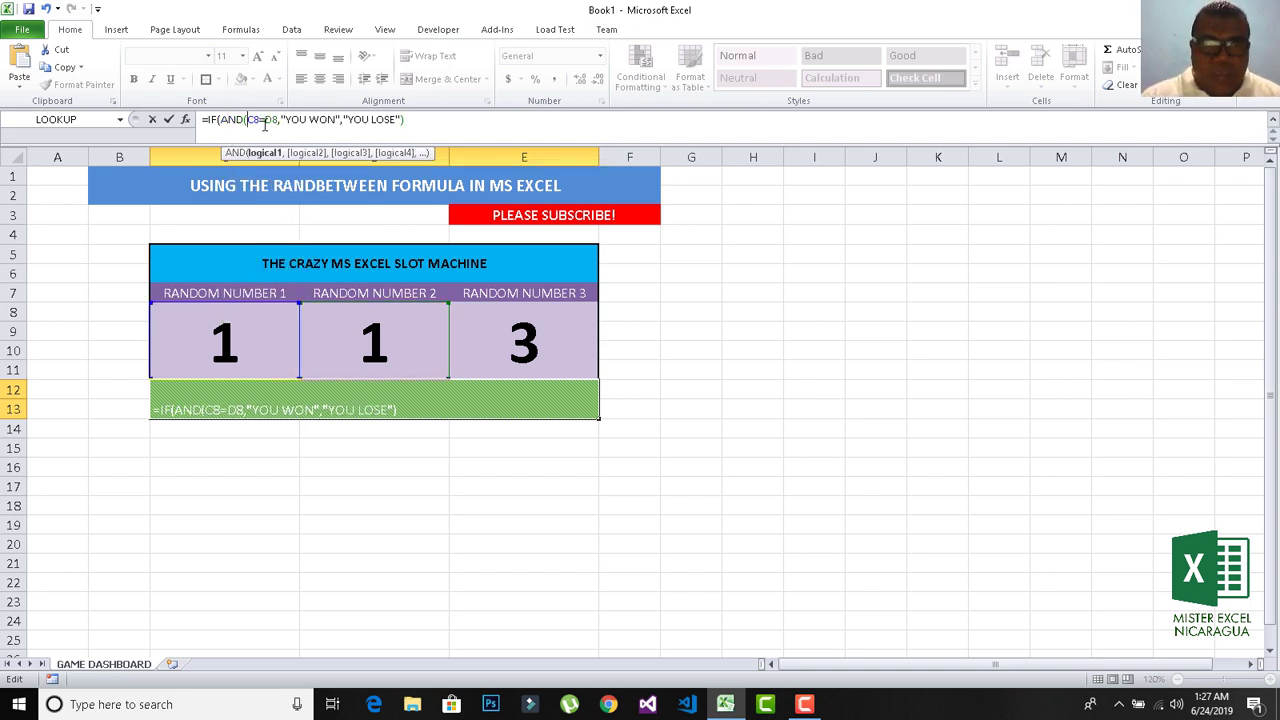
pyautogui.click(279, 114)
pyautogui.write(',')
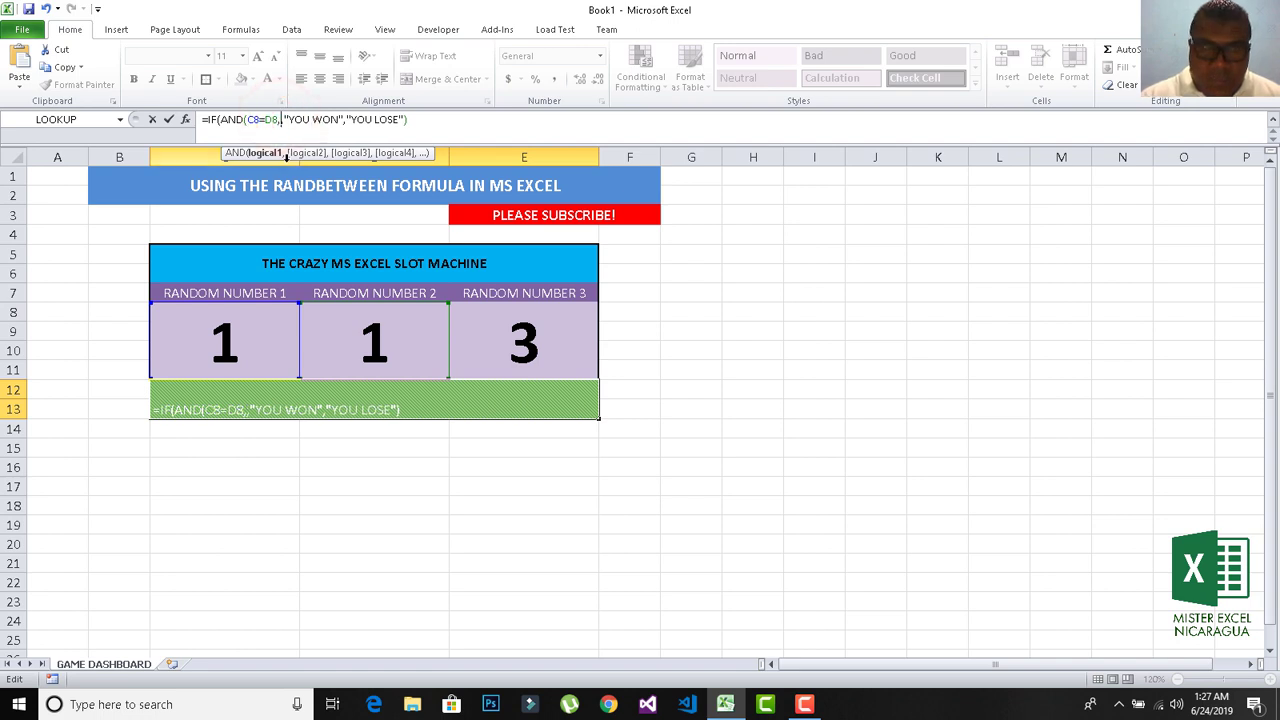
pyautogui.write('C8=D8)')
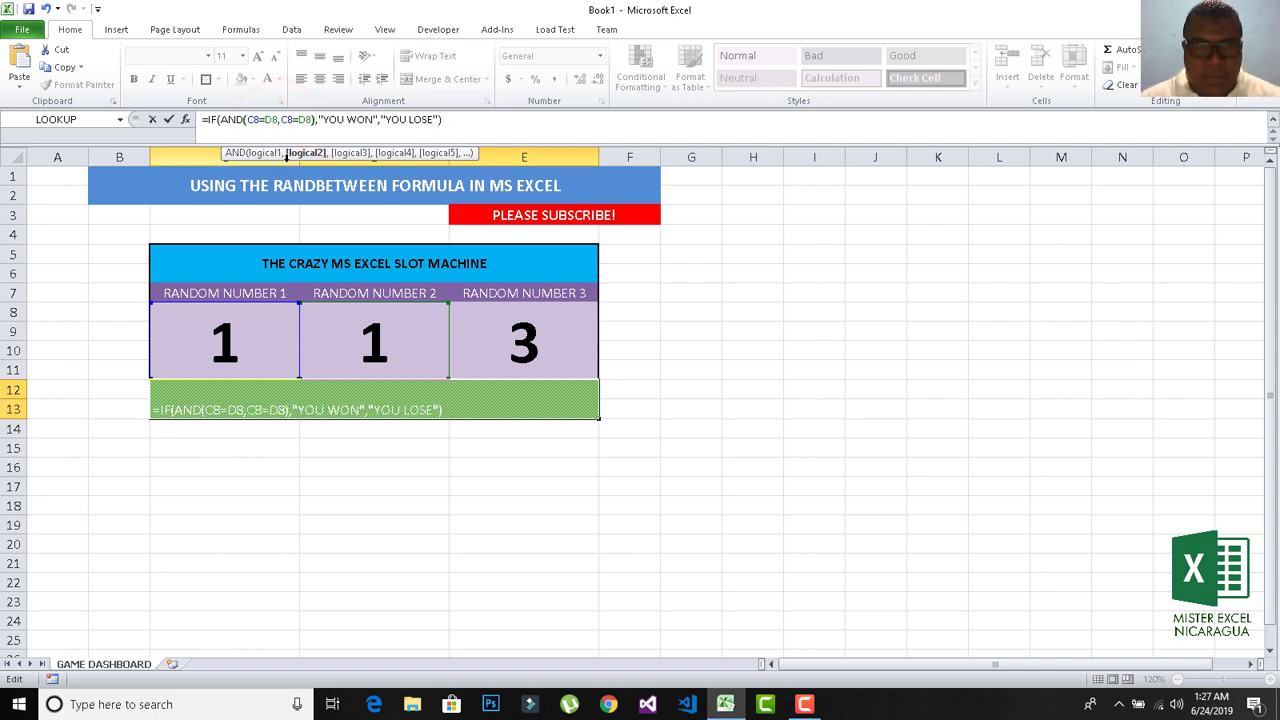
pyautogui.press('Return')
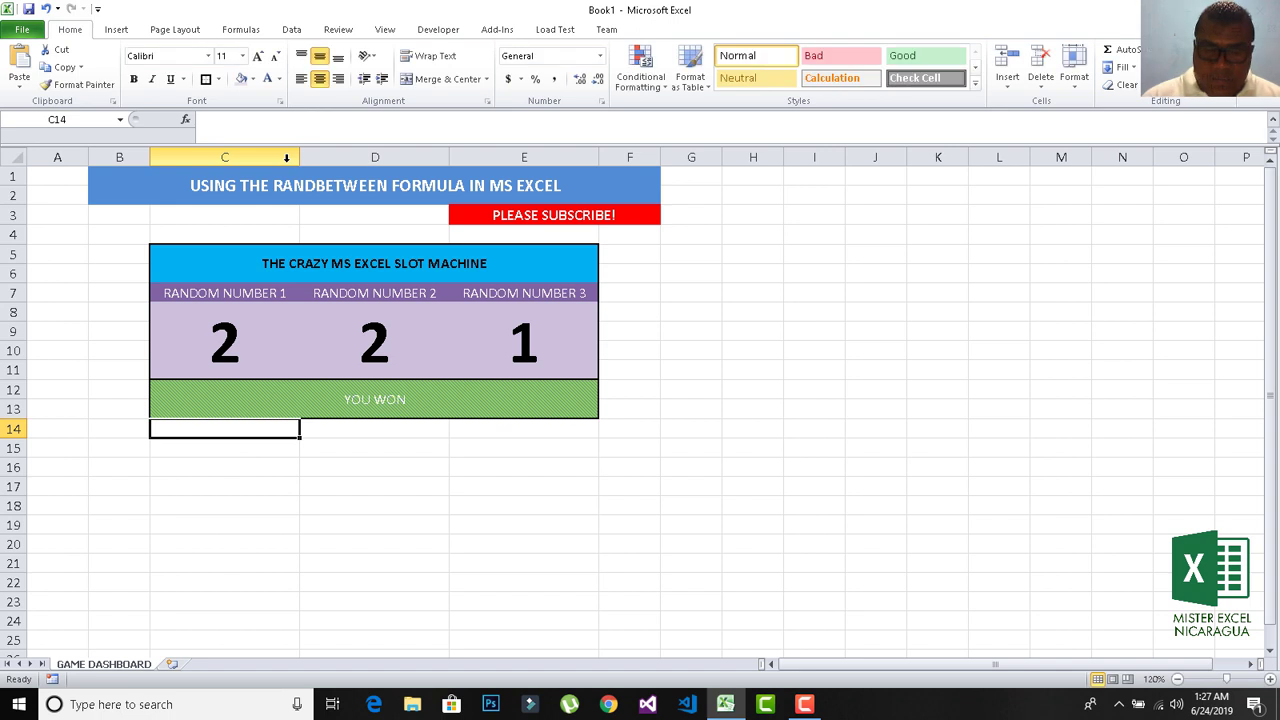
# Step: Change the first AND condition in C12 to C8=E8 so the formula compares all three random numbers
pyautogui.press('Up')
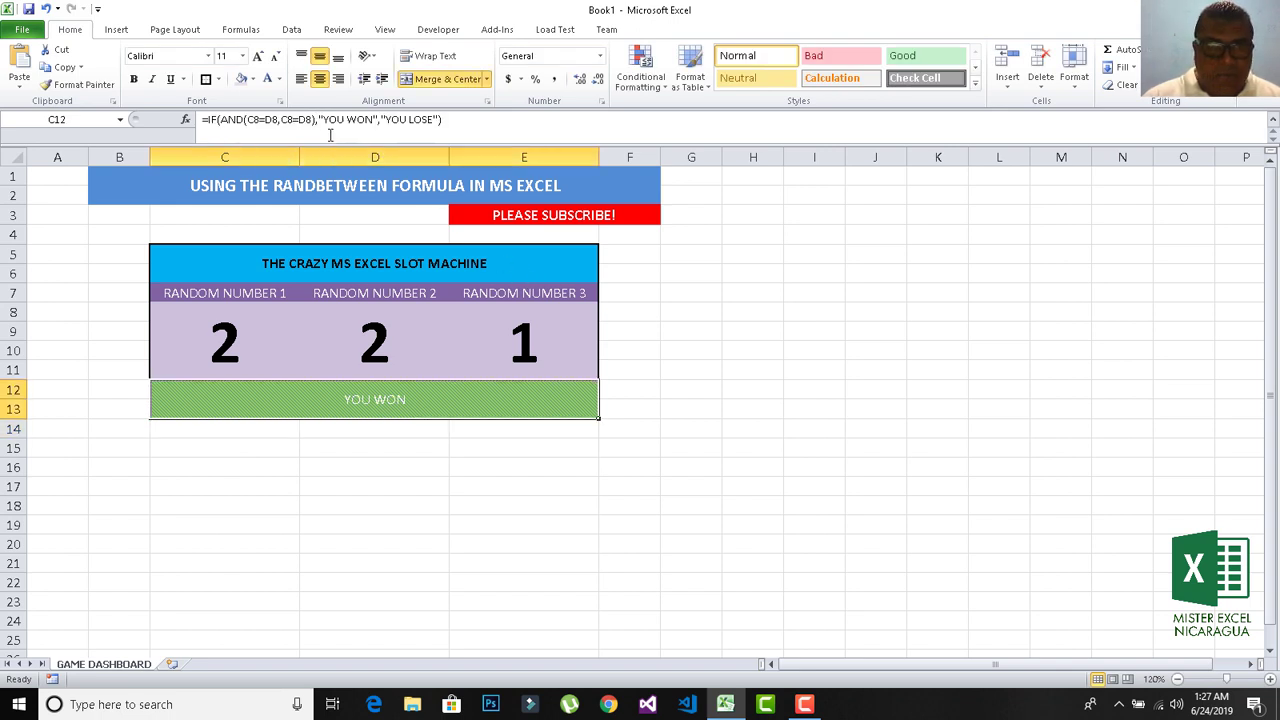
pyautogui.click(299, 121)
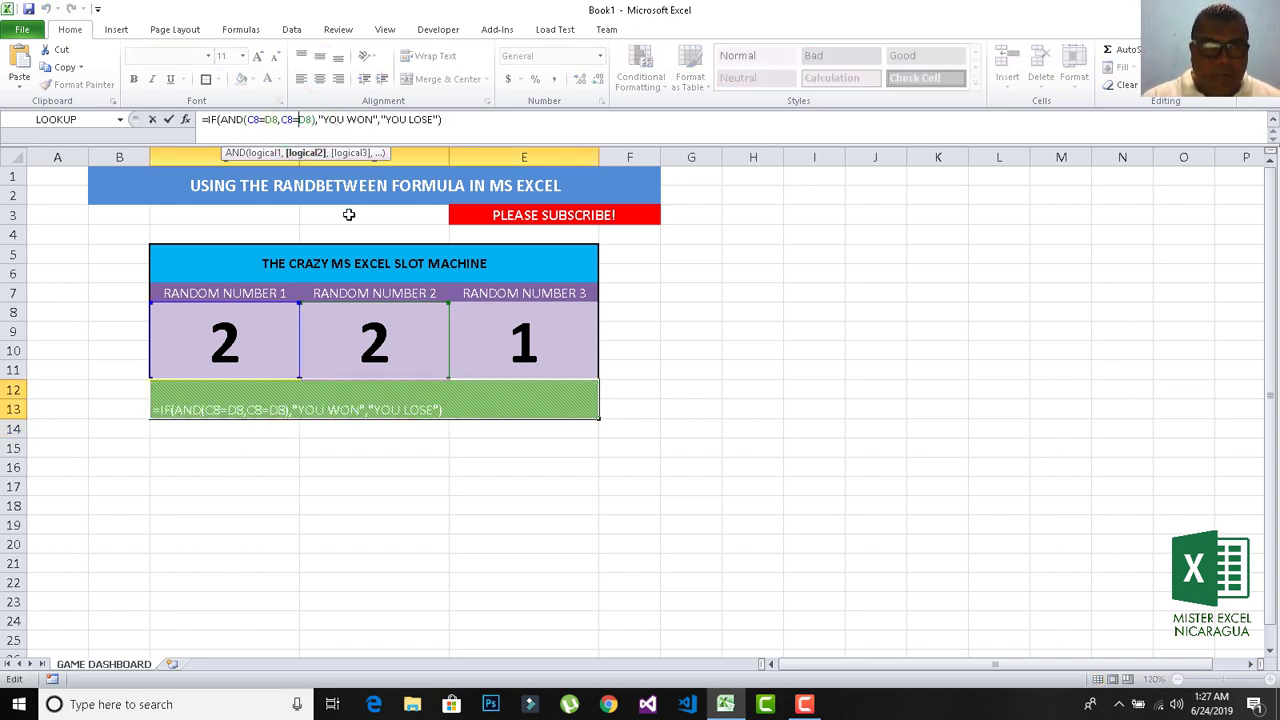
pyautogui.click(305, 119)
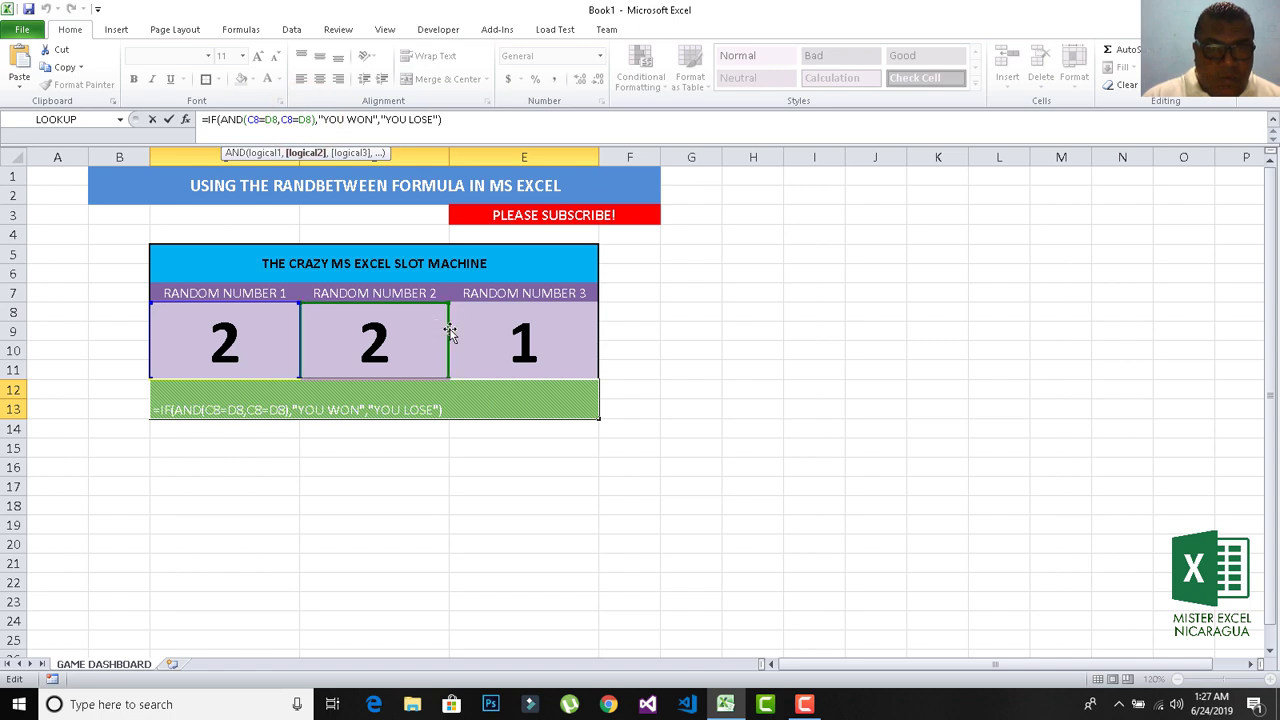
pyautogui.moveTo(450, 332); pyautogui.dragTo(510, 332)
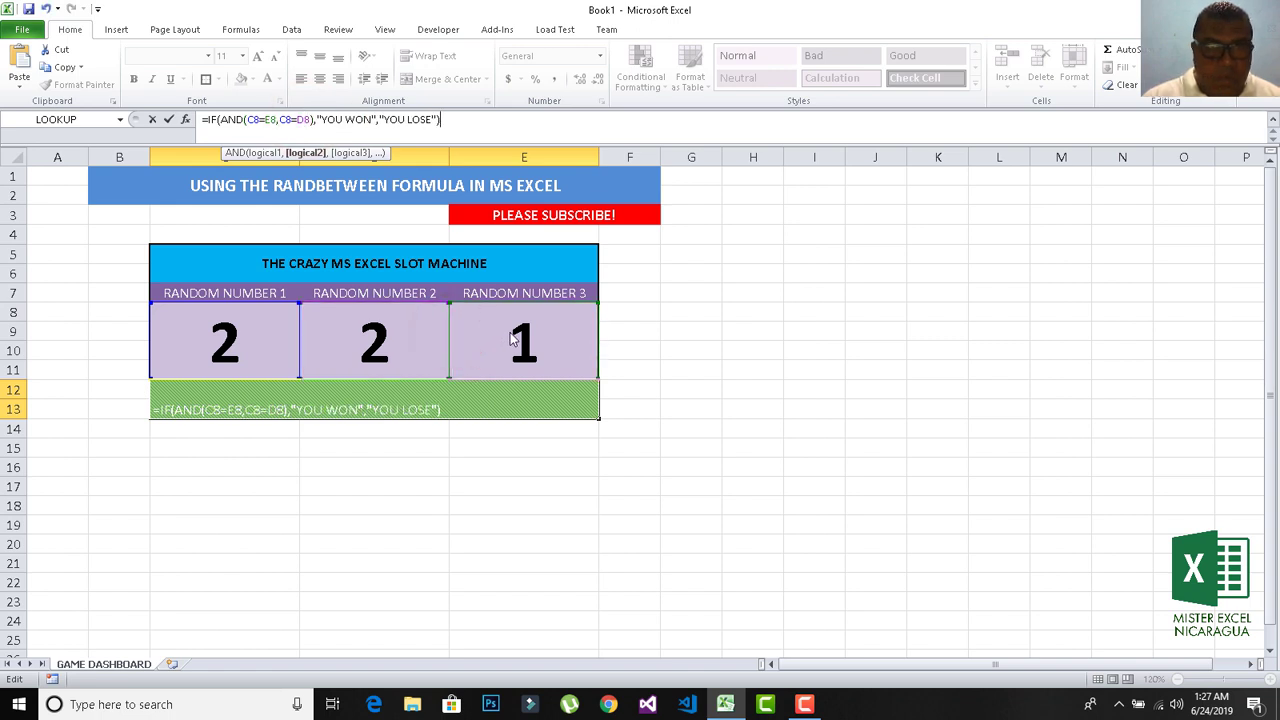
pyautogui.press('Return')
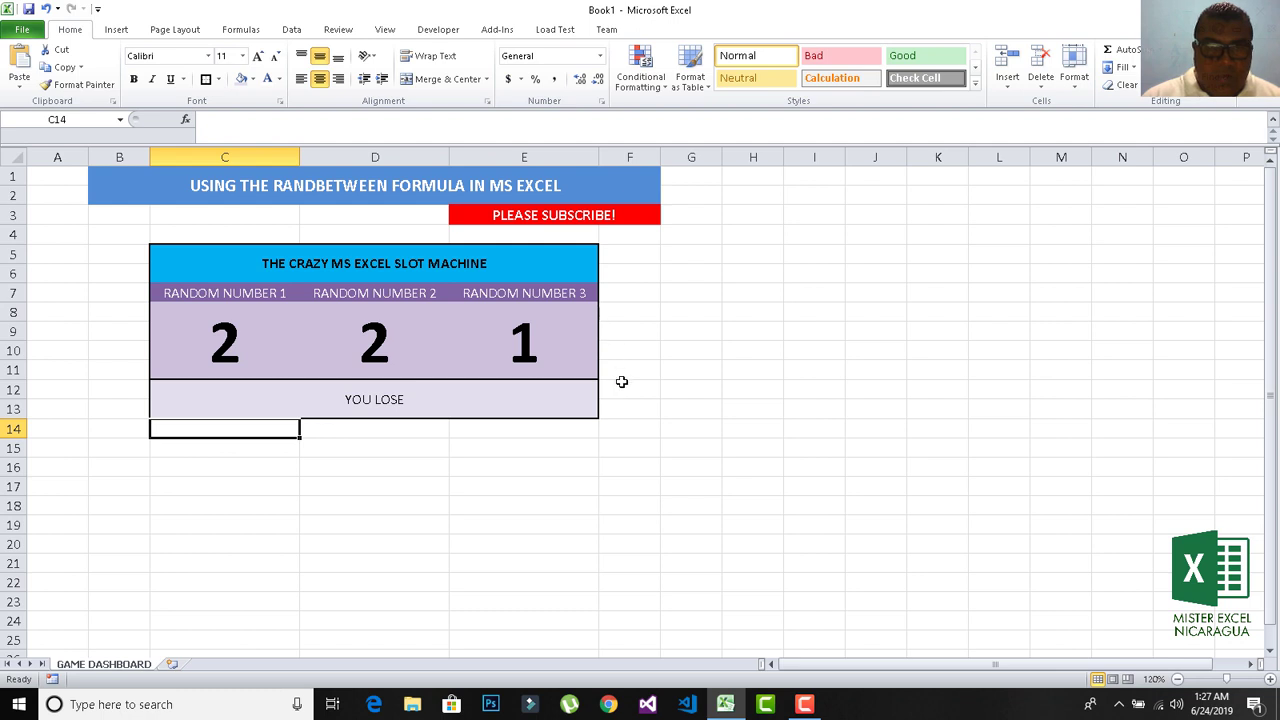
# Step: Re-enter the IF/AND formula in C12 twice to recalculate the random numbers and test the win message
pyautogui.click(518, 348)
pyautogui.press('Down')
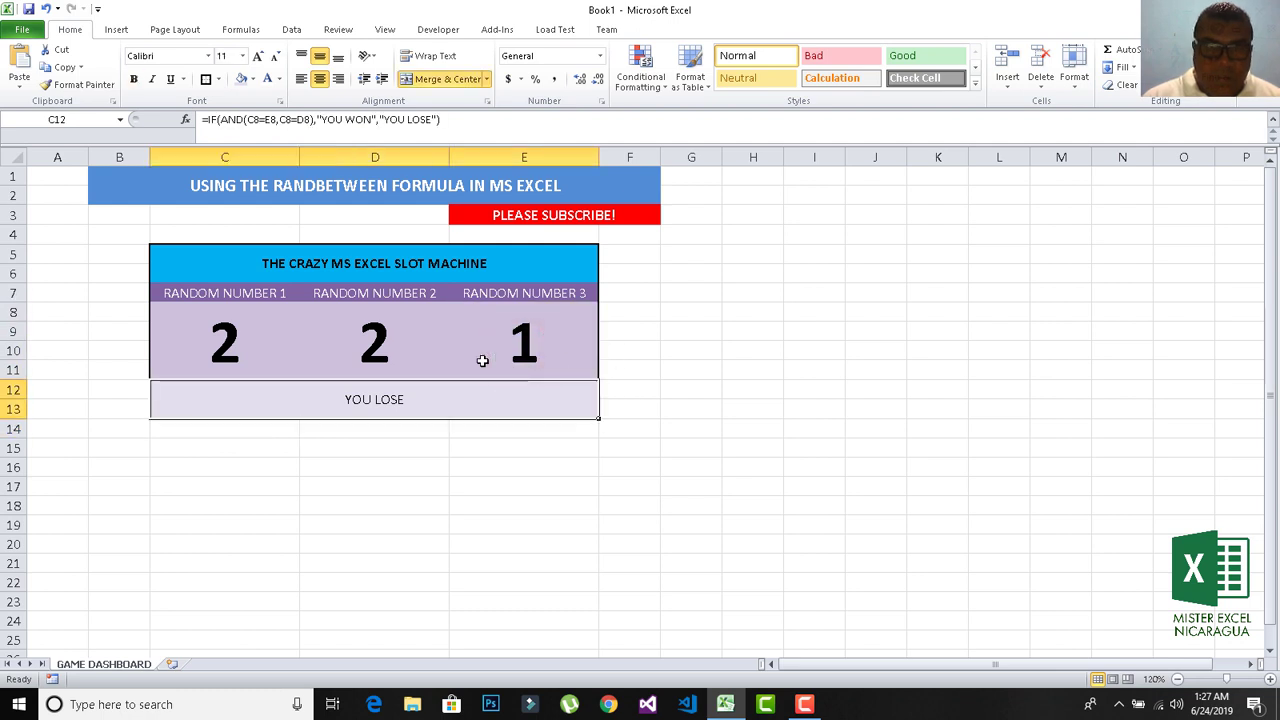
pyautogui.click(474, 126)
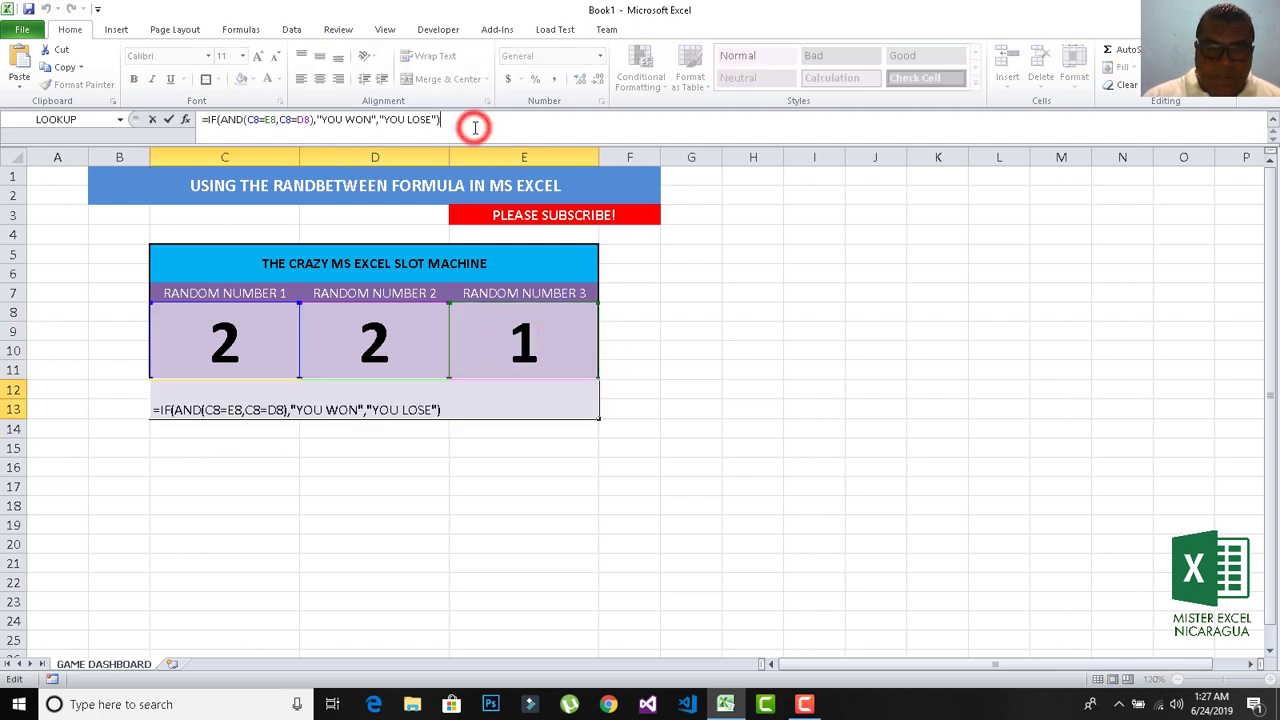
pyautogui.press('Return')
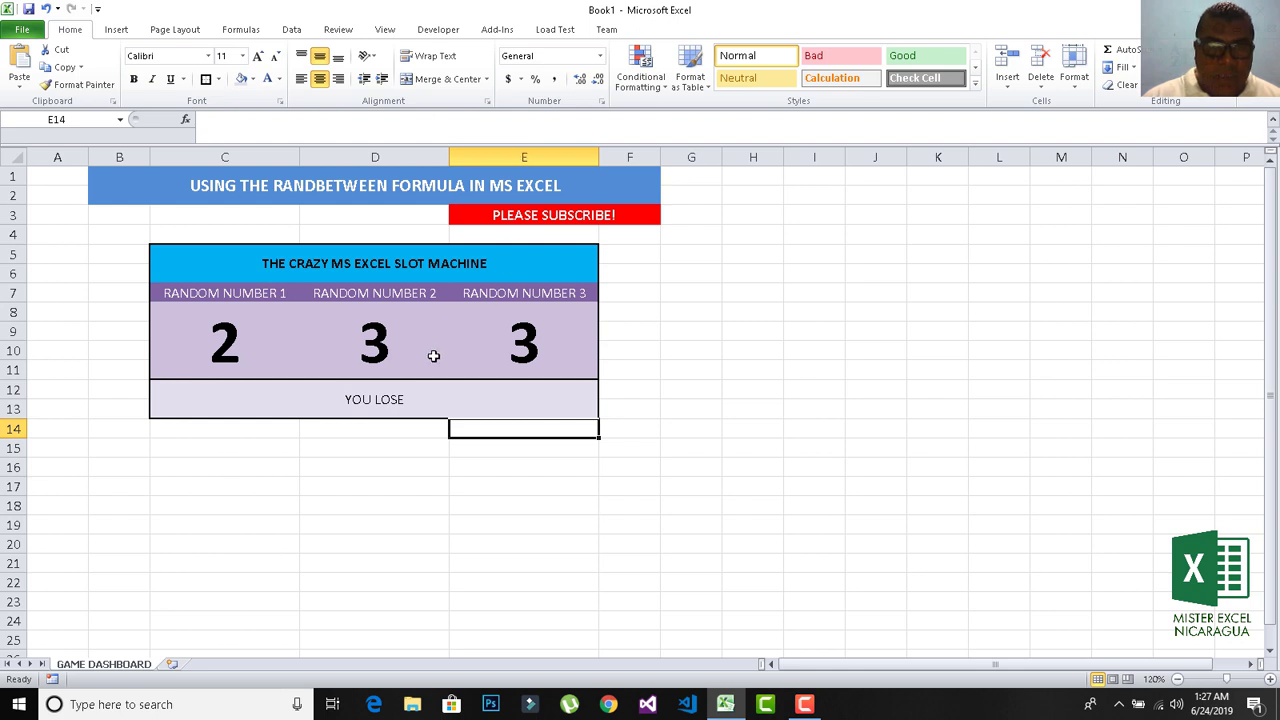
pyautogui.click(321, 415)
pyautogui.click(459, 122)
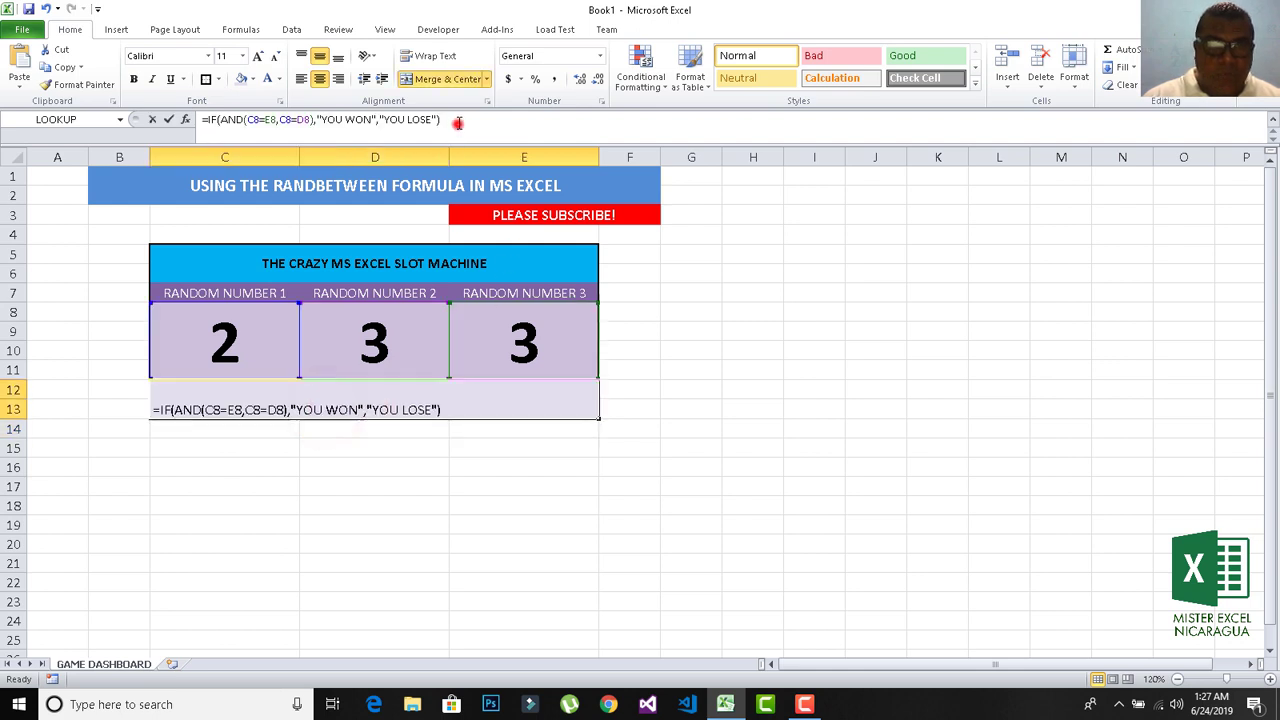
pyautogui.press('Return')
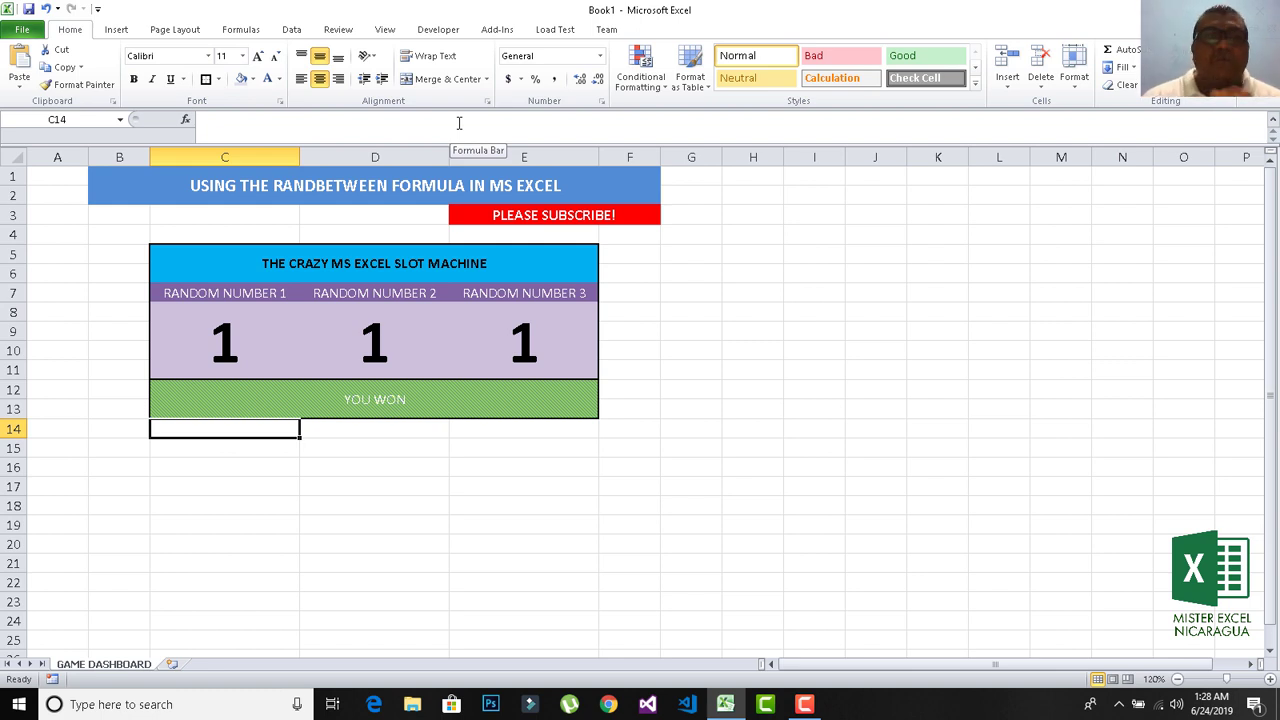
# Step: Make the result message in merged cell C12 bold and set its font size to 18
pyautogui.click(517, 466)
pyautogui.click(408, 399)
pyautogui.click(133, 79)
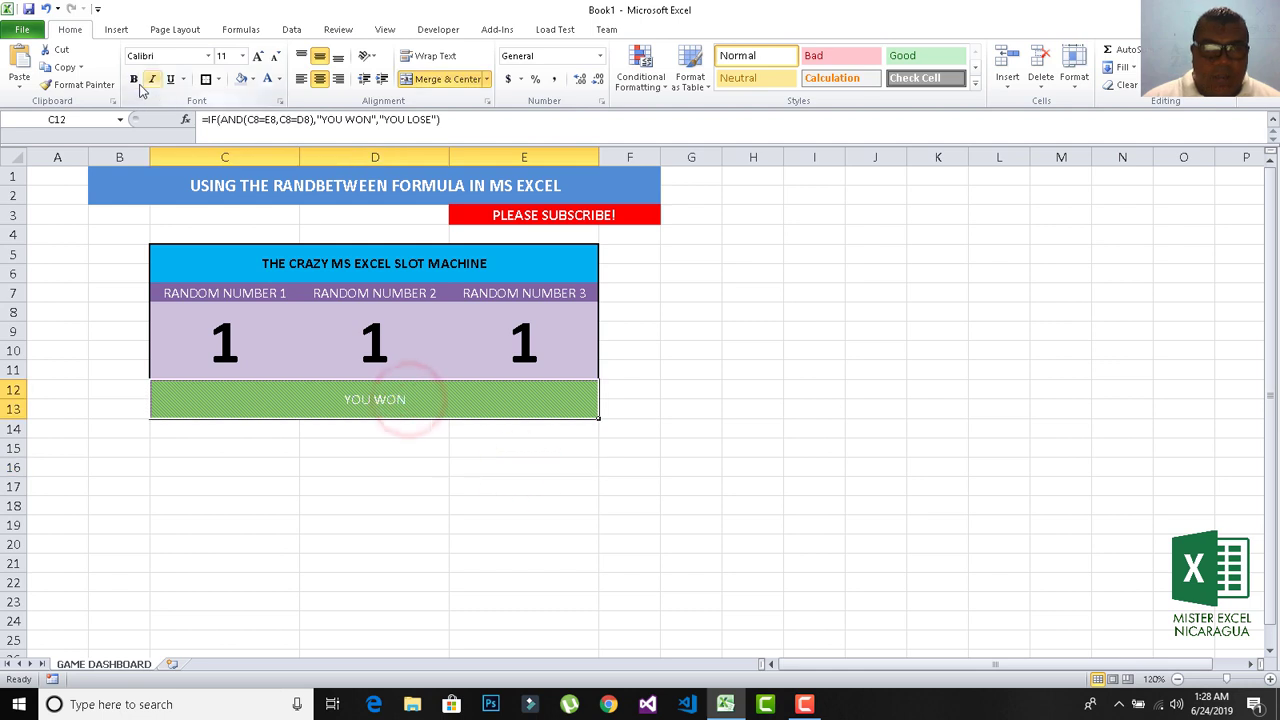
pyautogui.click(258, 56)
pyautogui.click(258, 56)
pyautogui.click(258, 56)
pyautogui.click(258, 56)
pyautogui.click(422, 484)
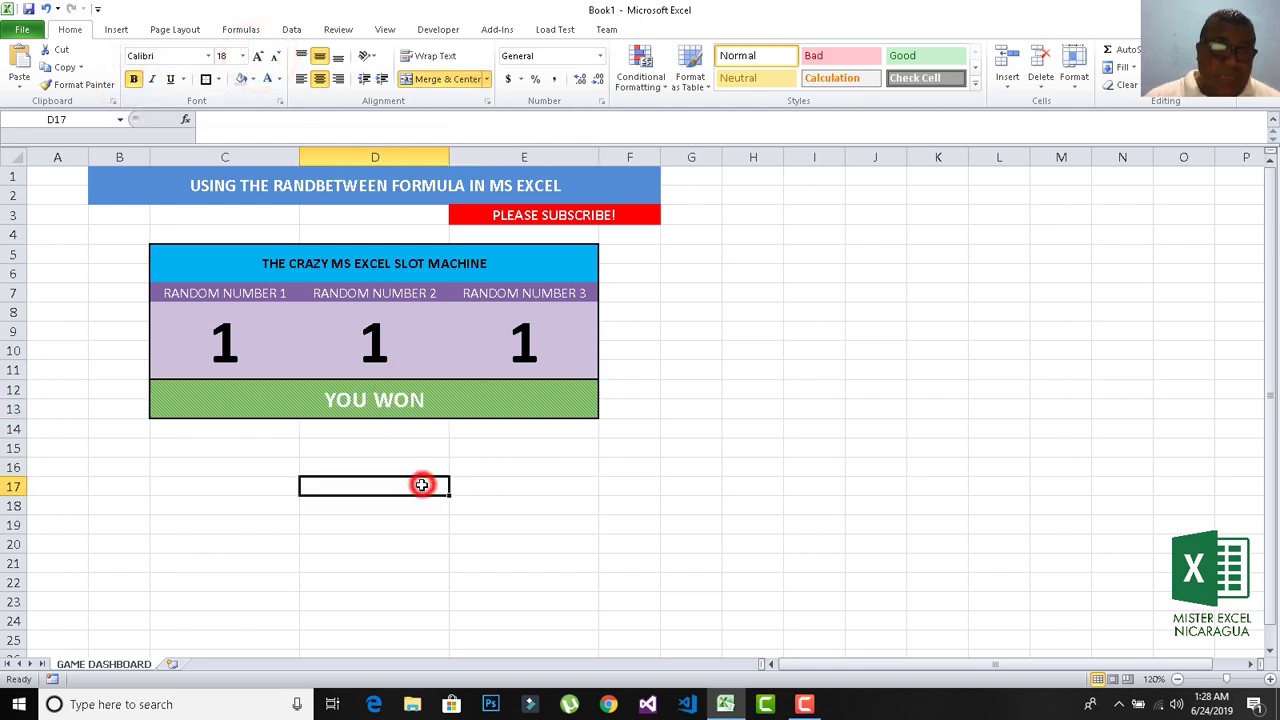
# Step: Re-enter the RANDBETWEEN formula in C8 to draw new random numbers and check the message
pyautogui.click(228, 339)
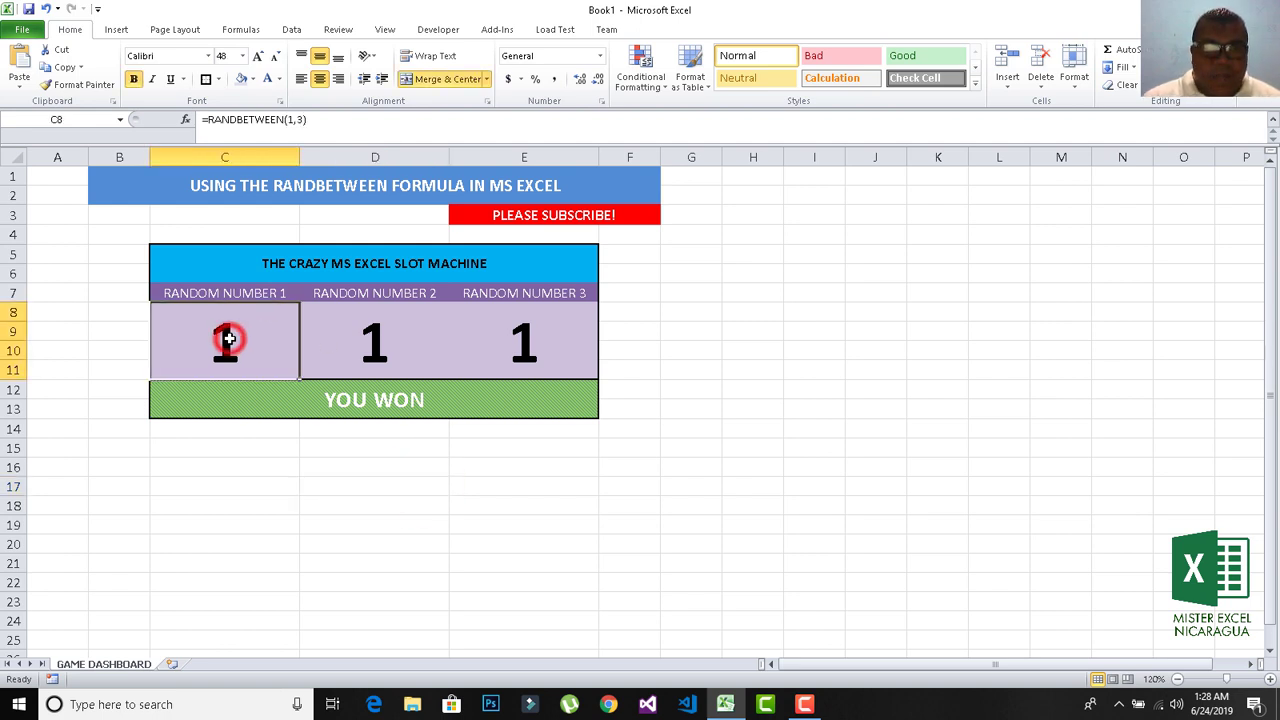
pyautogui.click(324, 121)
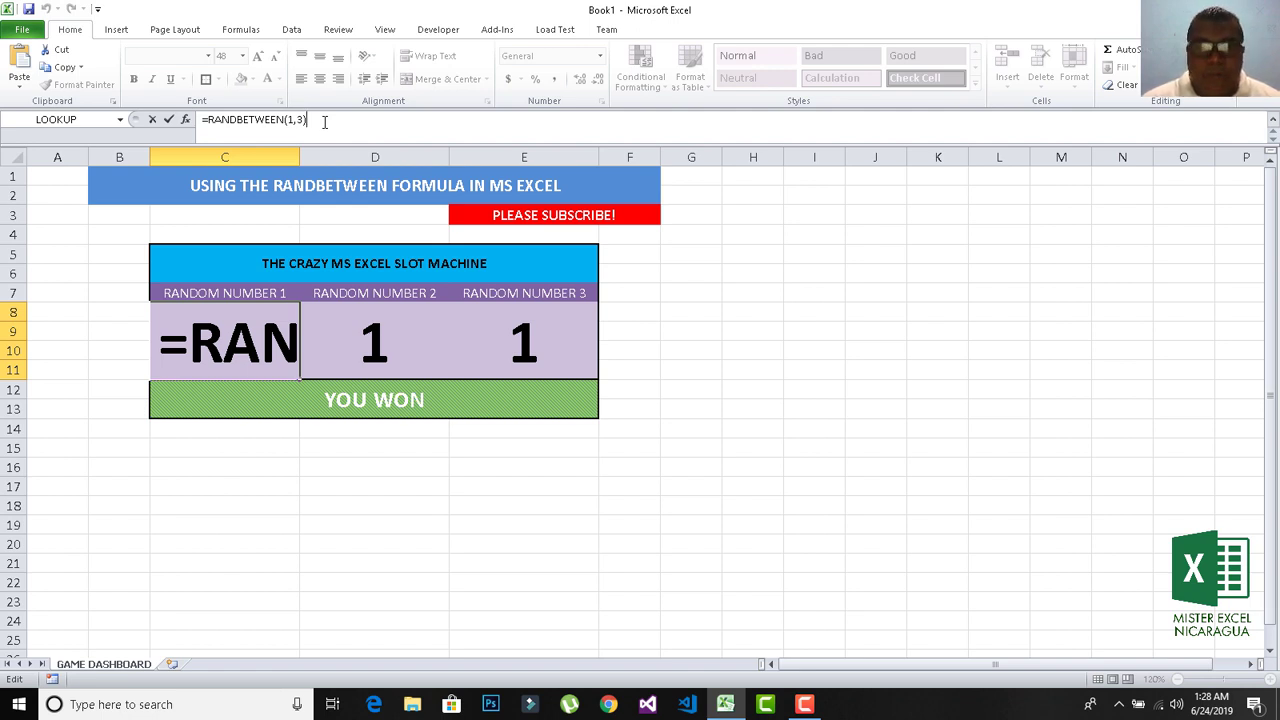
pyautogui.press('Return')
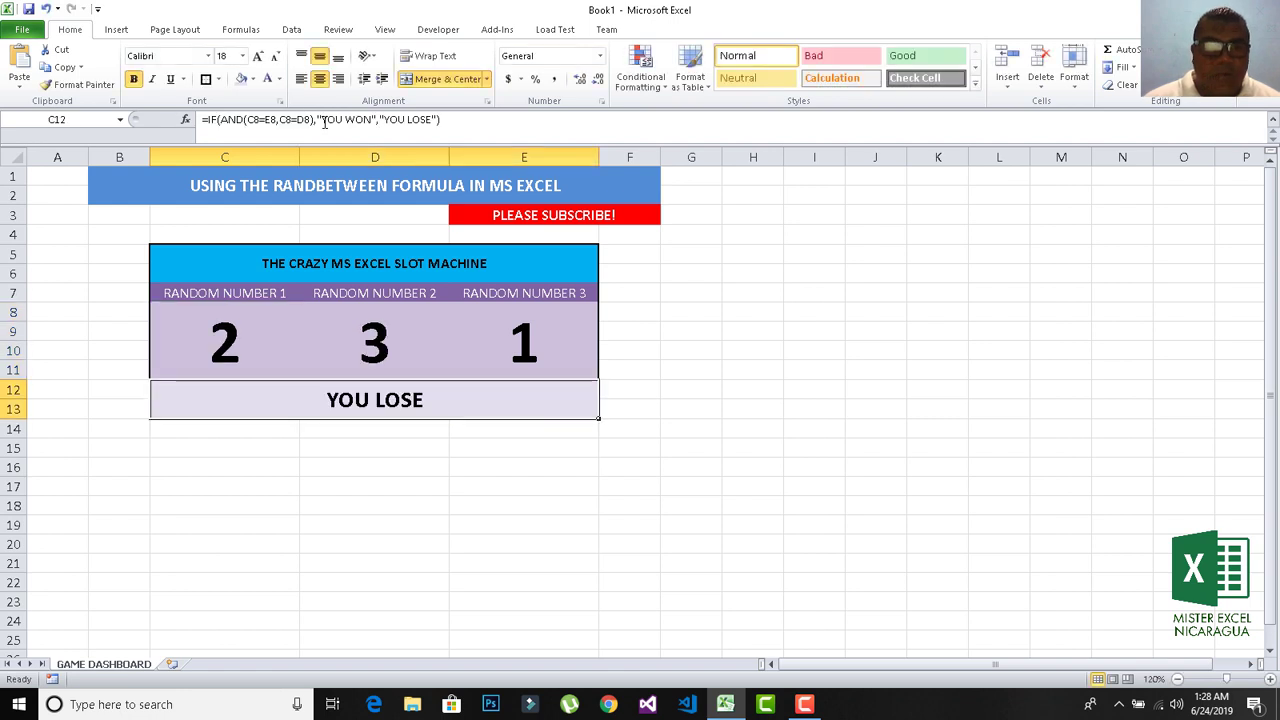
pyautogui.click(336, 533)
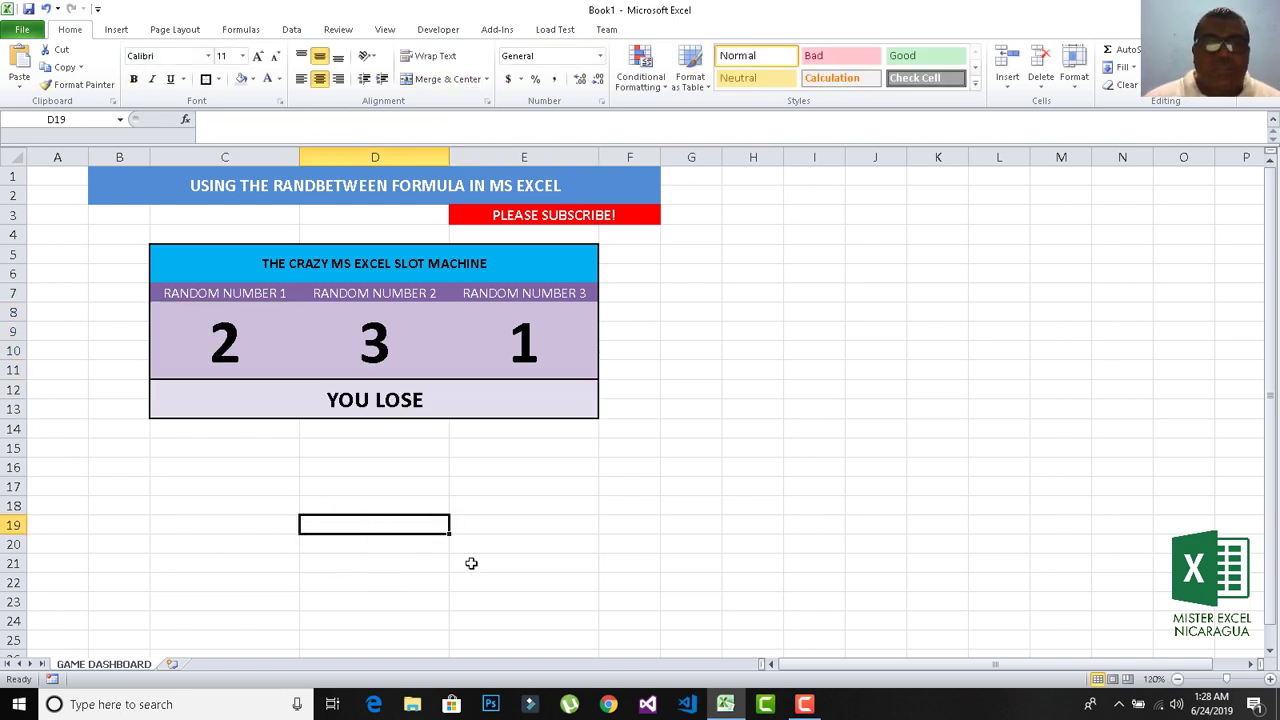
pyautogui.click(118, 30)
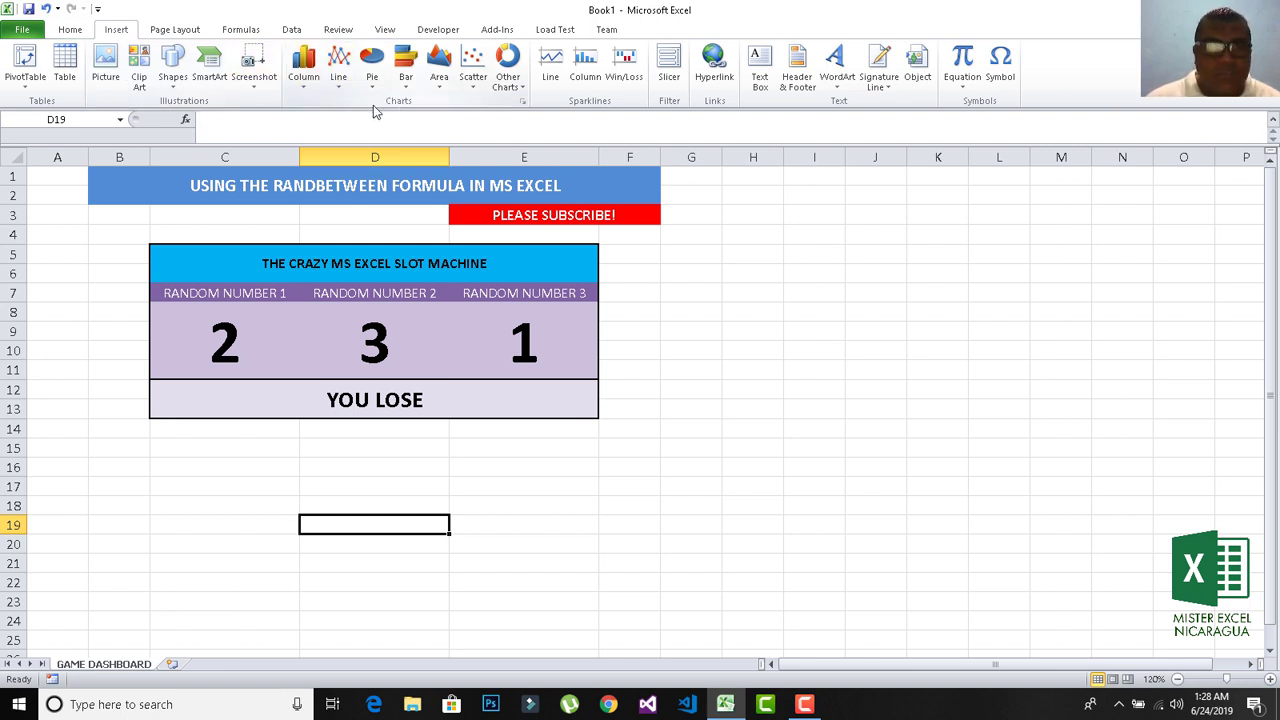
pyautogui.click(229, 88)
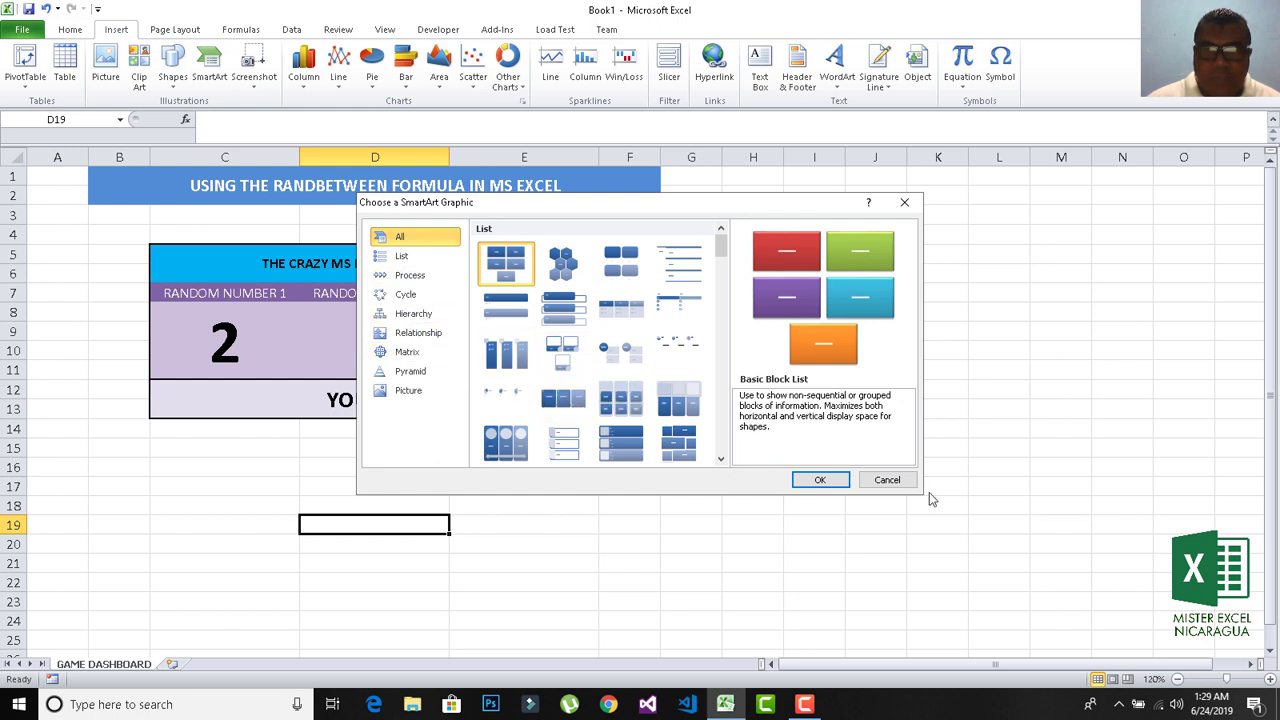
pyautogui.click(887, 479)
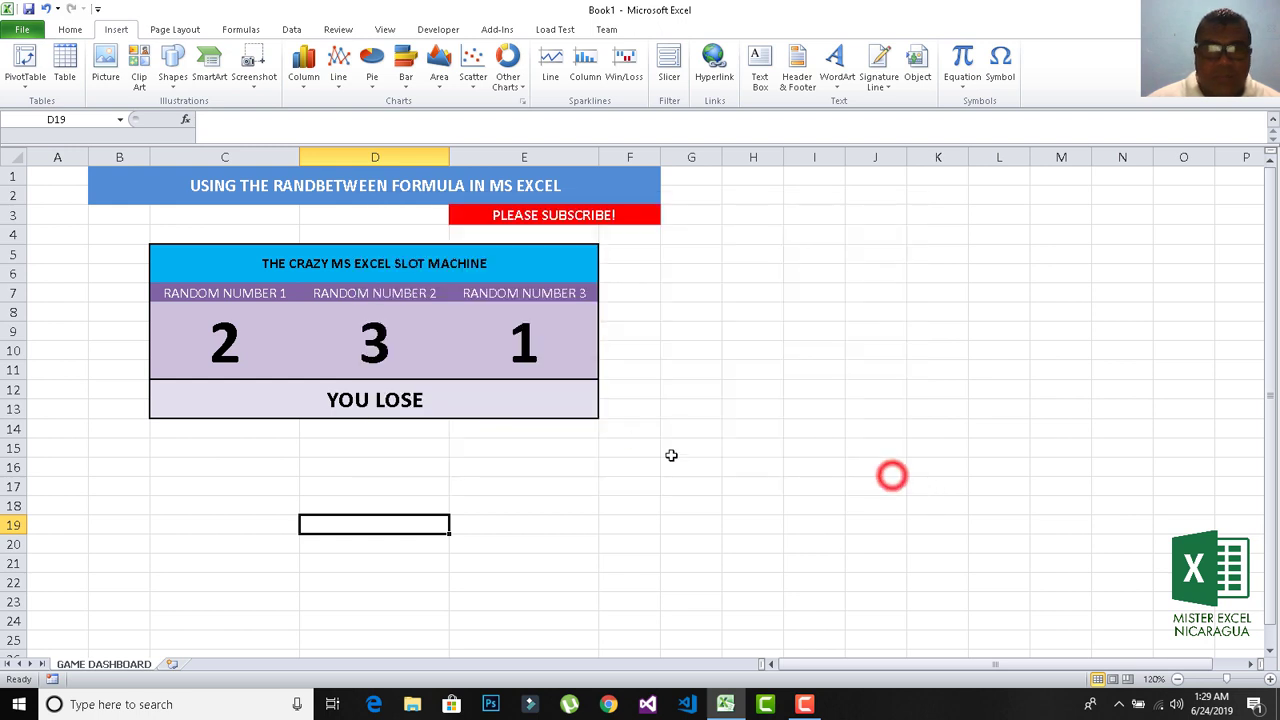
# Step: Draw a rounded rectangle across columns C to E in rows 15–16 and give it the light red gradient shape style
pyautogui.click(172, 75)
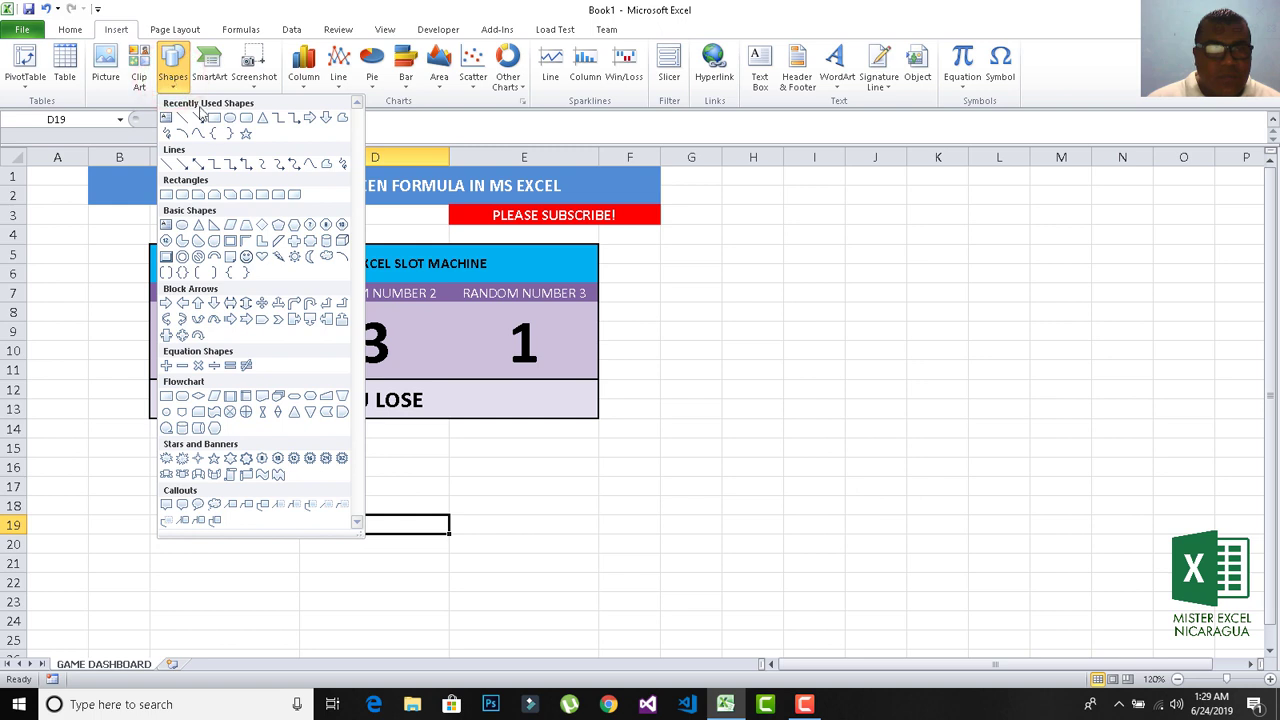
pyautogui.click(248, 122)
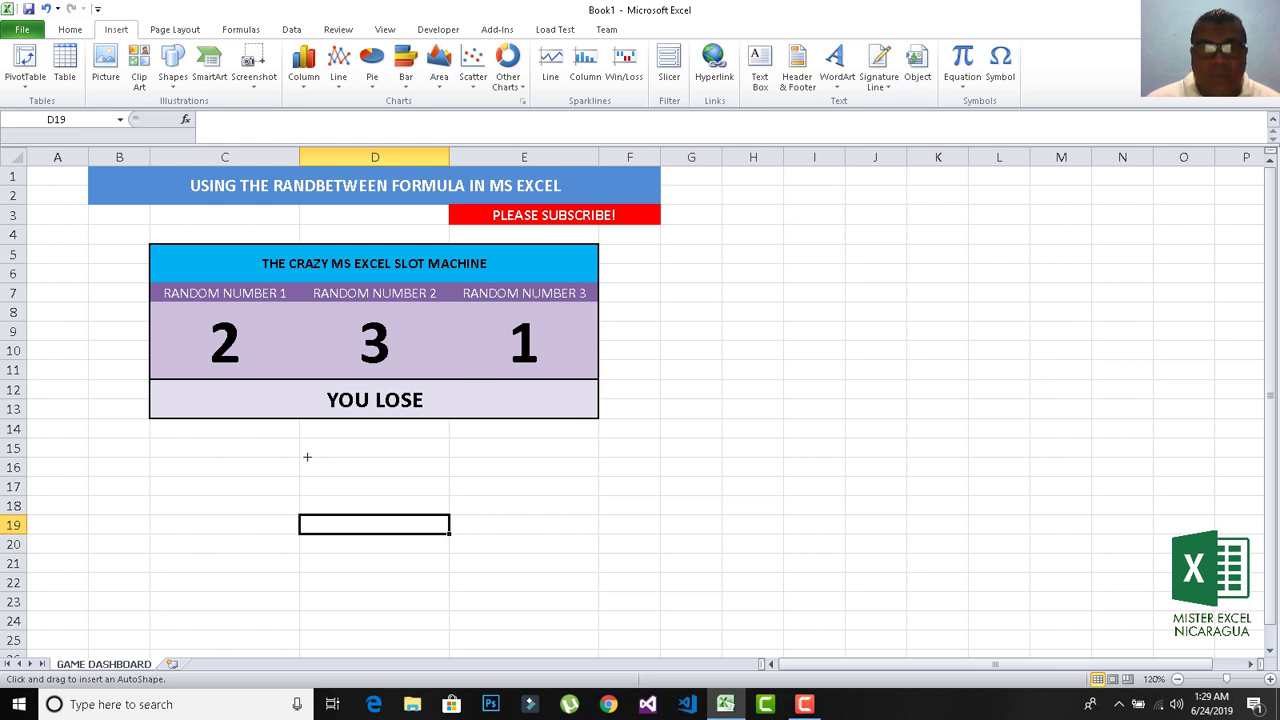
pyautogui.moveTo(155, 442); pyautogui.dragTo(597, 481)
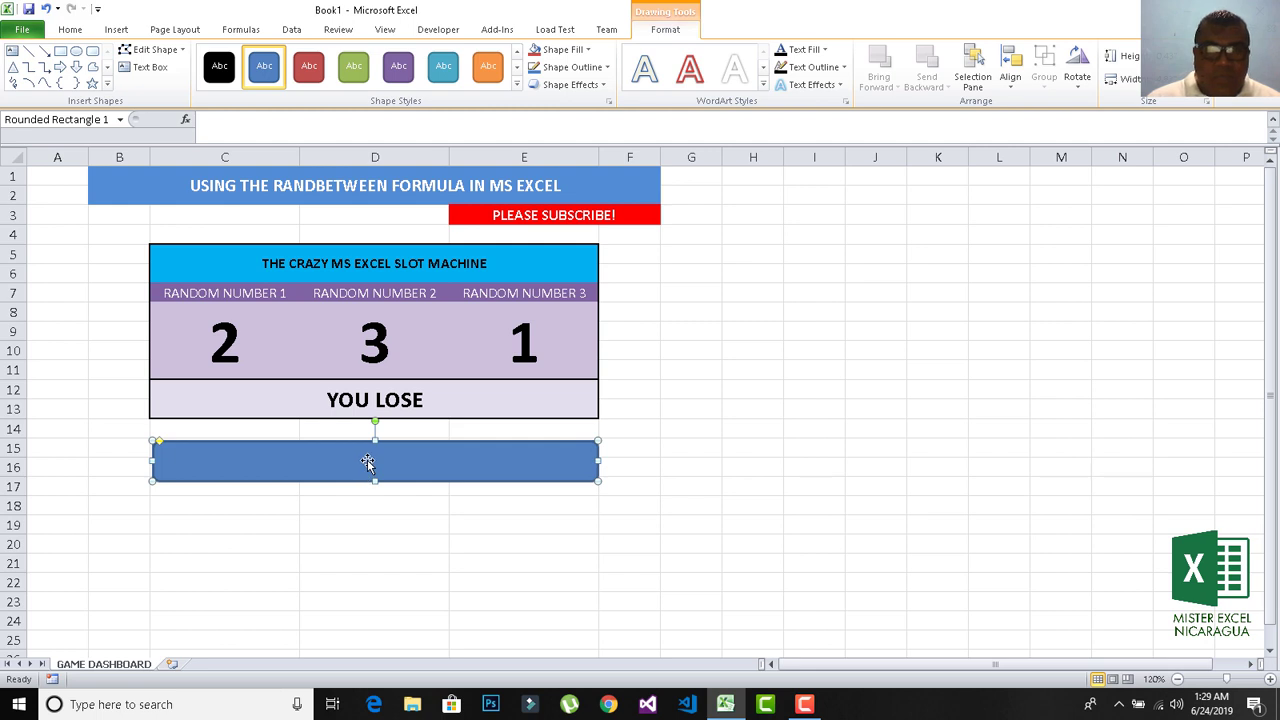
pyautogui.click(516, 84)
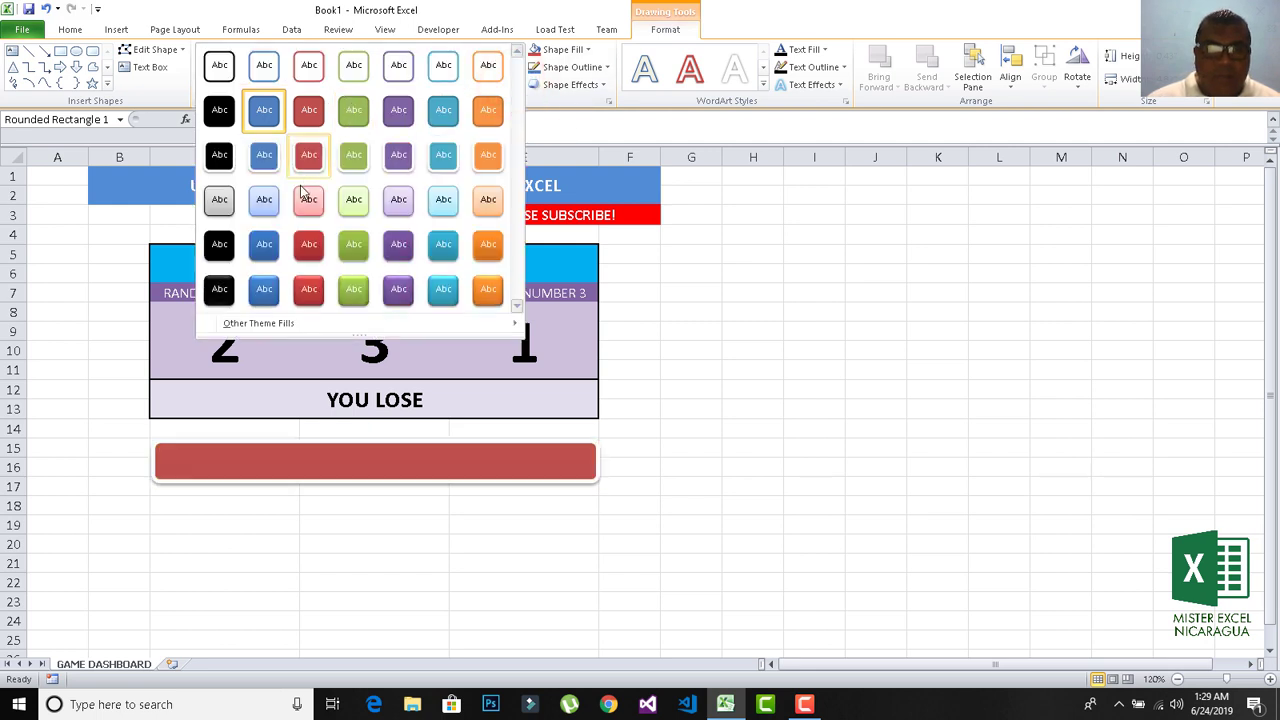
pyautogui.click(309, 202)
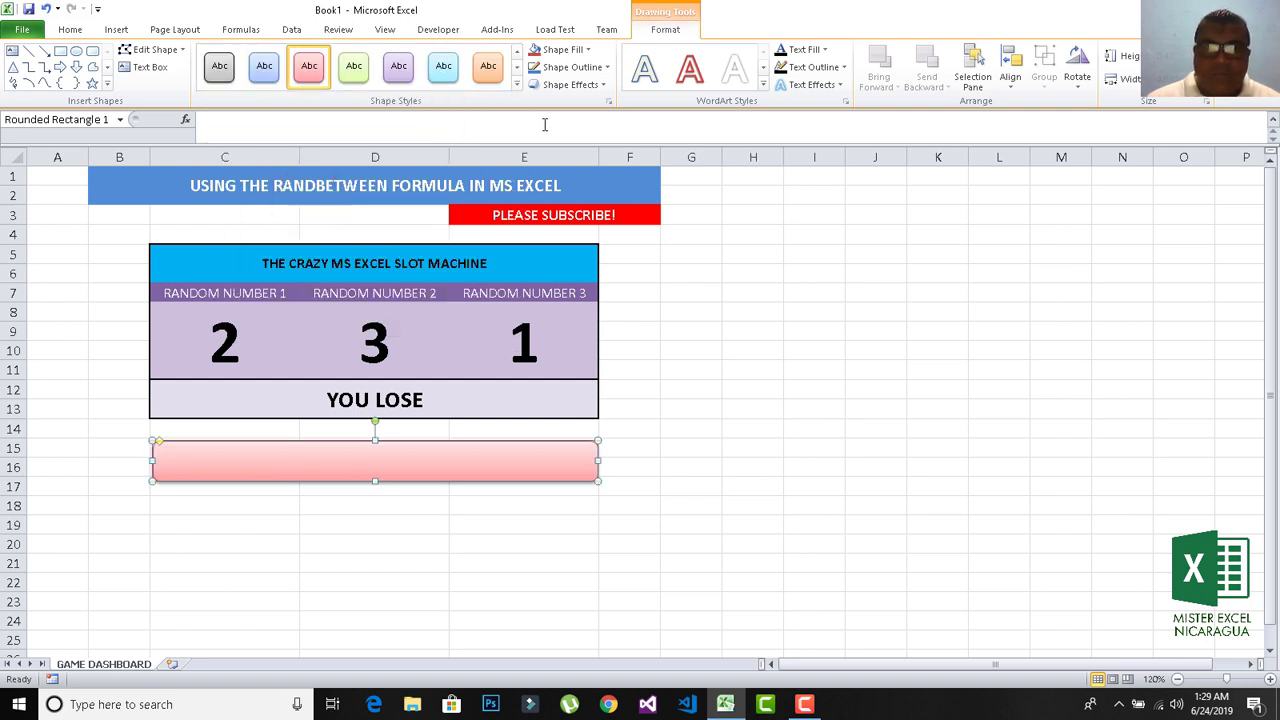
# Step: Apply the Circle bevel effect to the light red rounded rectangle below the slot machine
pyautogui.click(603, 84)
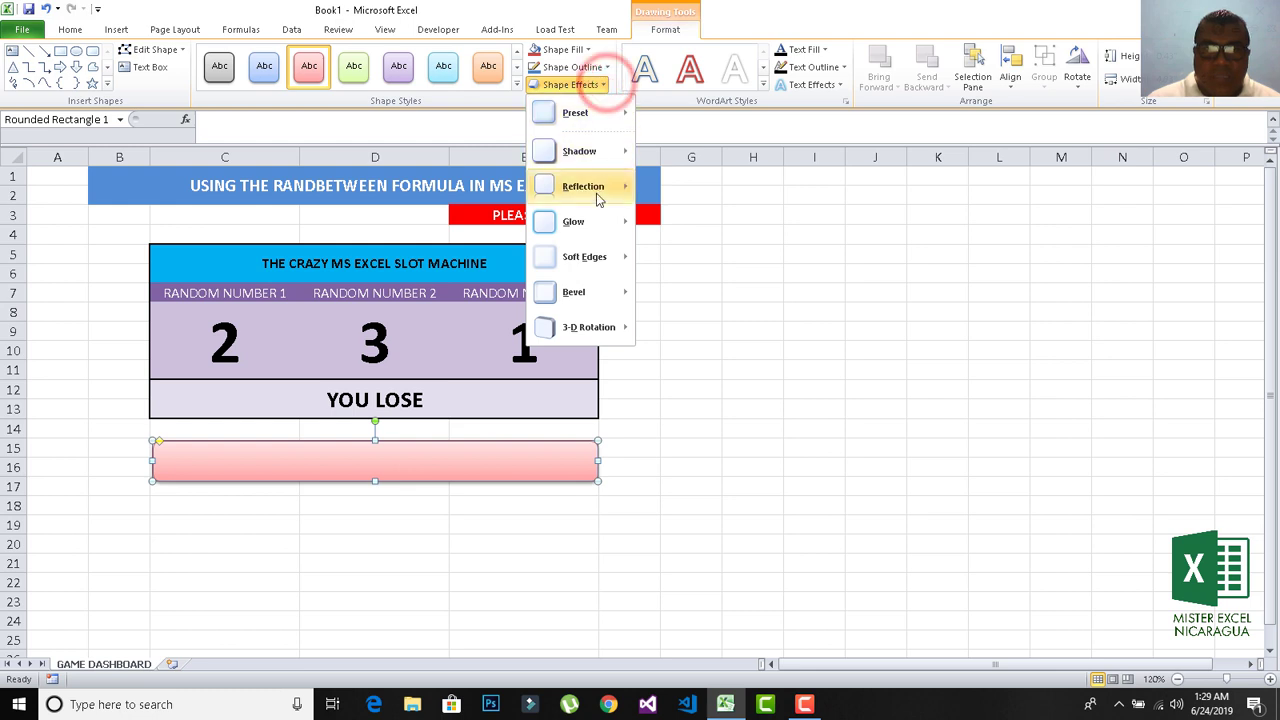
pyautogui.moveTo(600, 151)
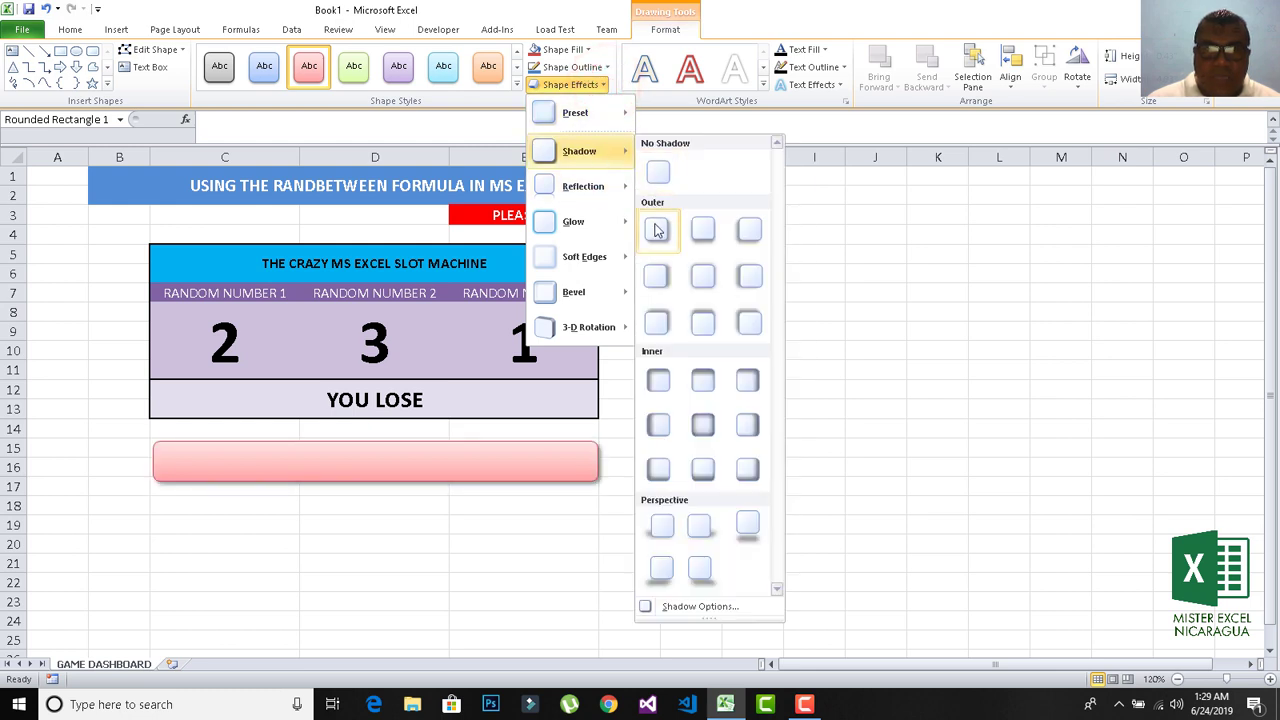
pyautogui.moveTo(608, 295)
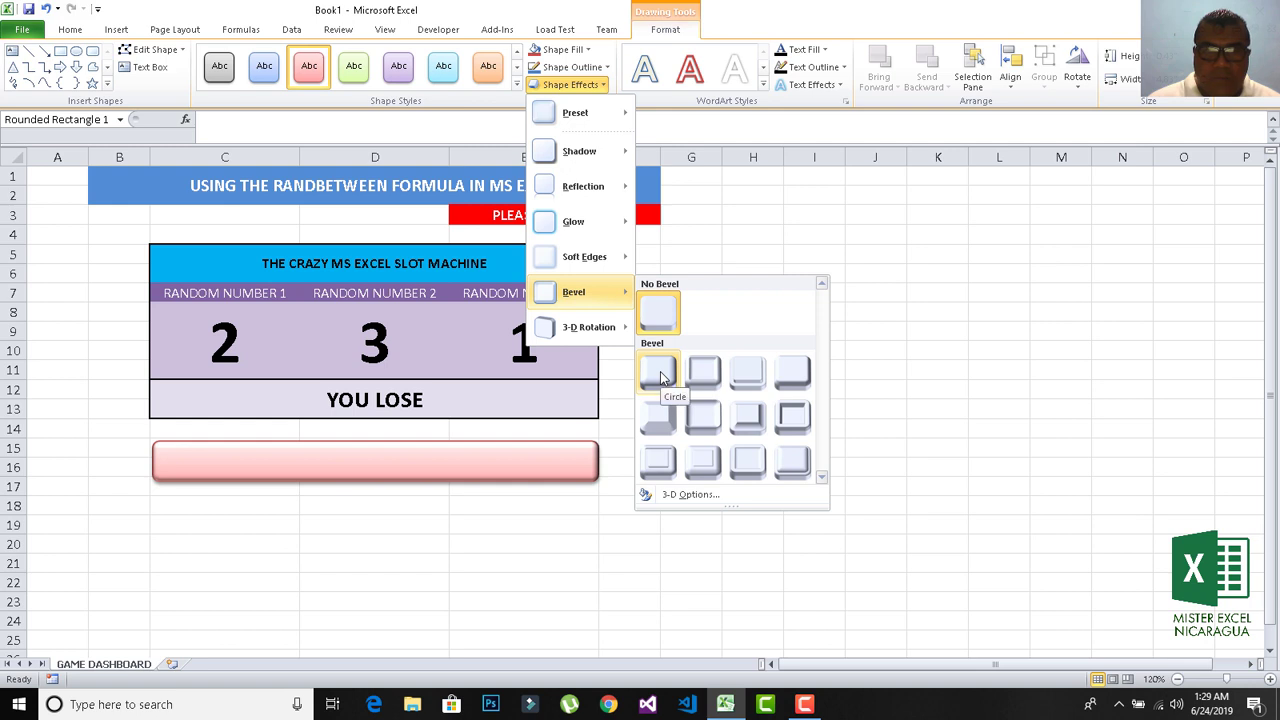
pyautogui.click(660, 376)
pyautogui.click(748, 450)
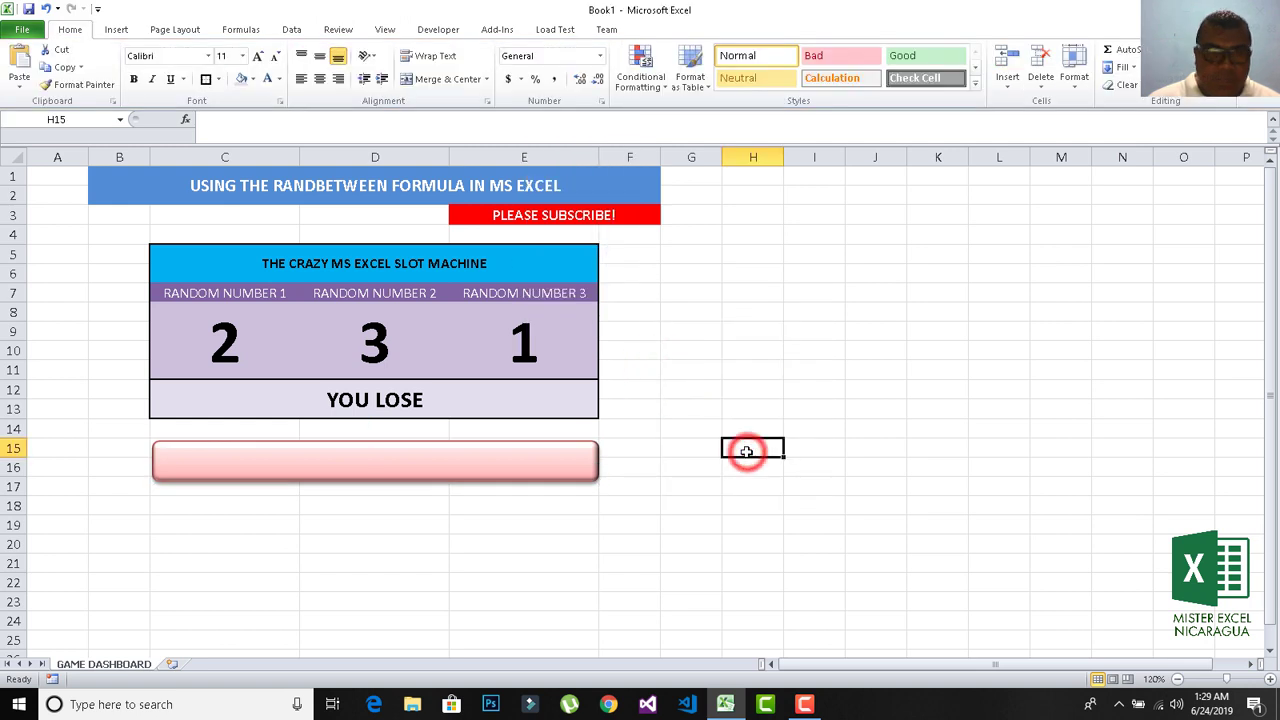
# Step: Add the text "CLICK TO PLAY" inside the rounded rectangle
pyautogui.click(408, 462)
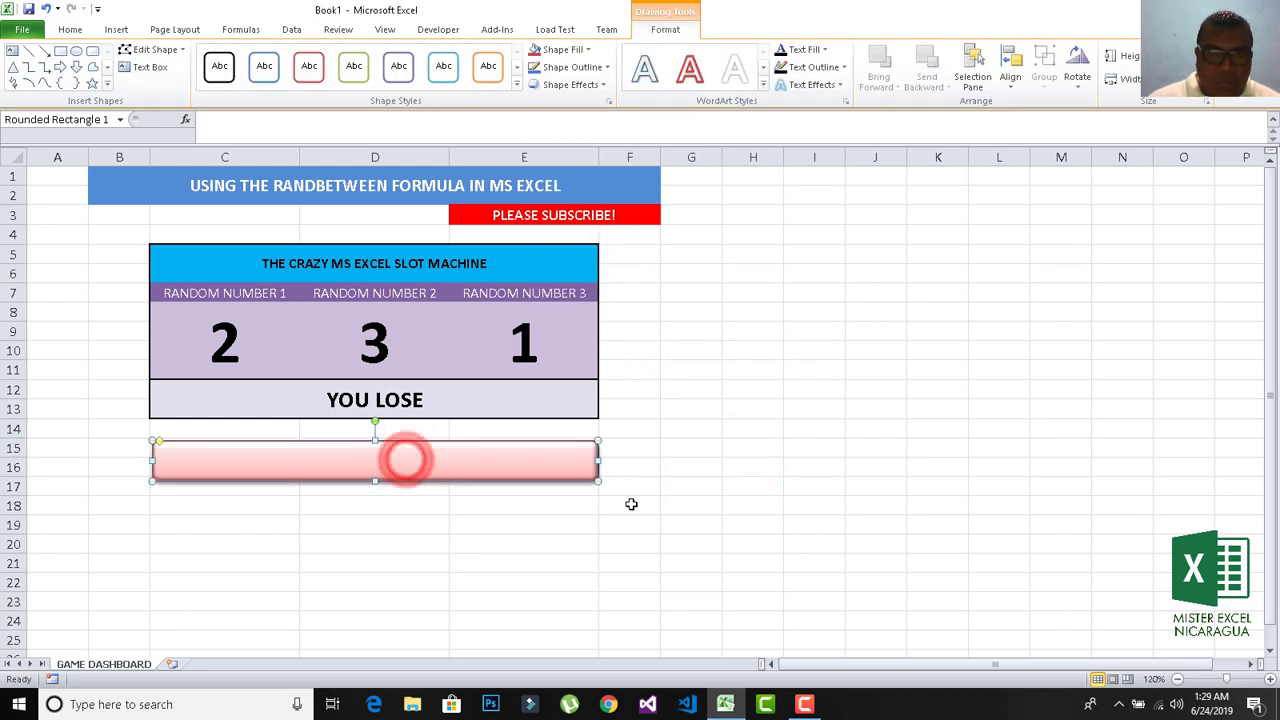
pyautogui.click(373, 458)
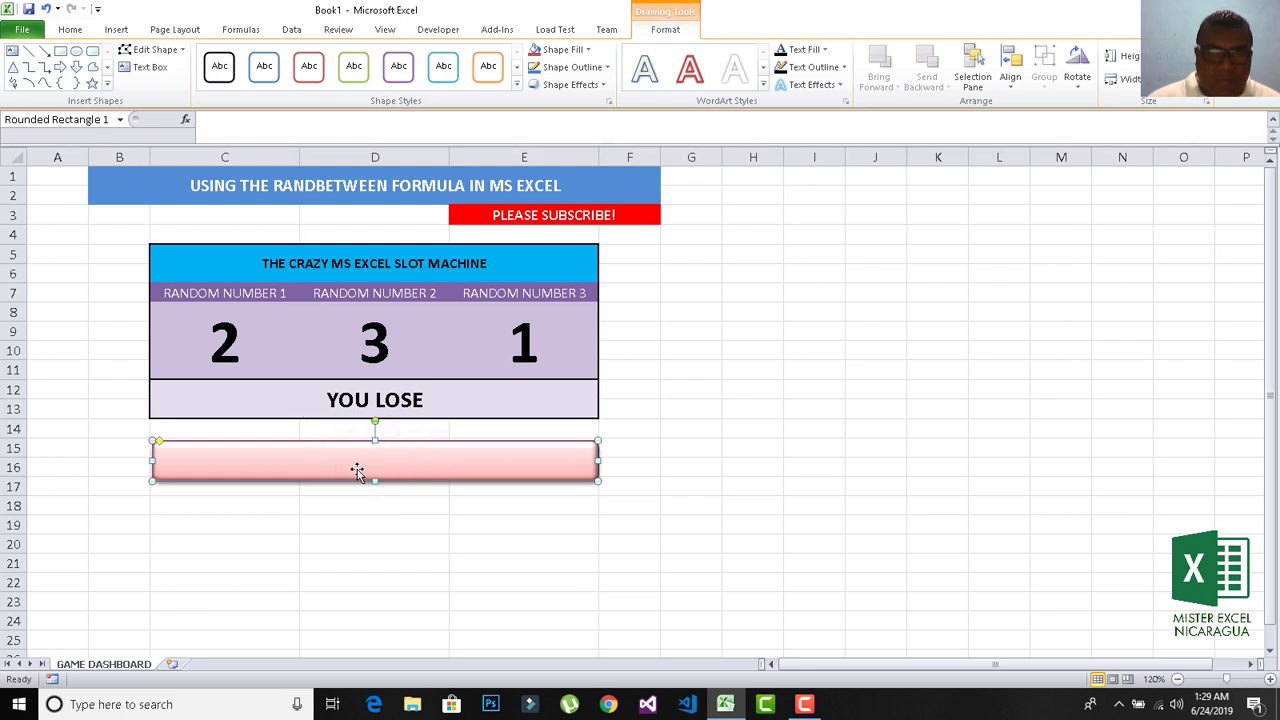
pyautogui.click(370, 460)
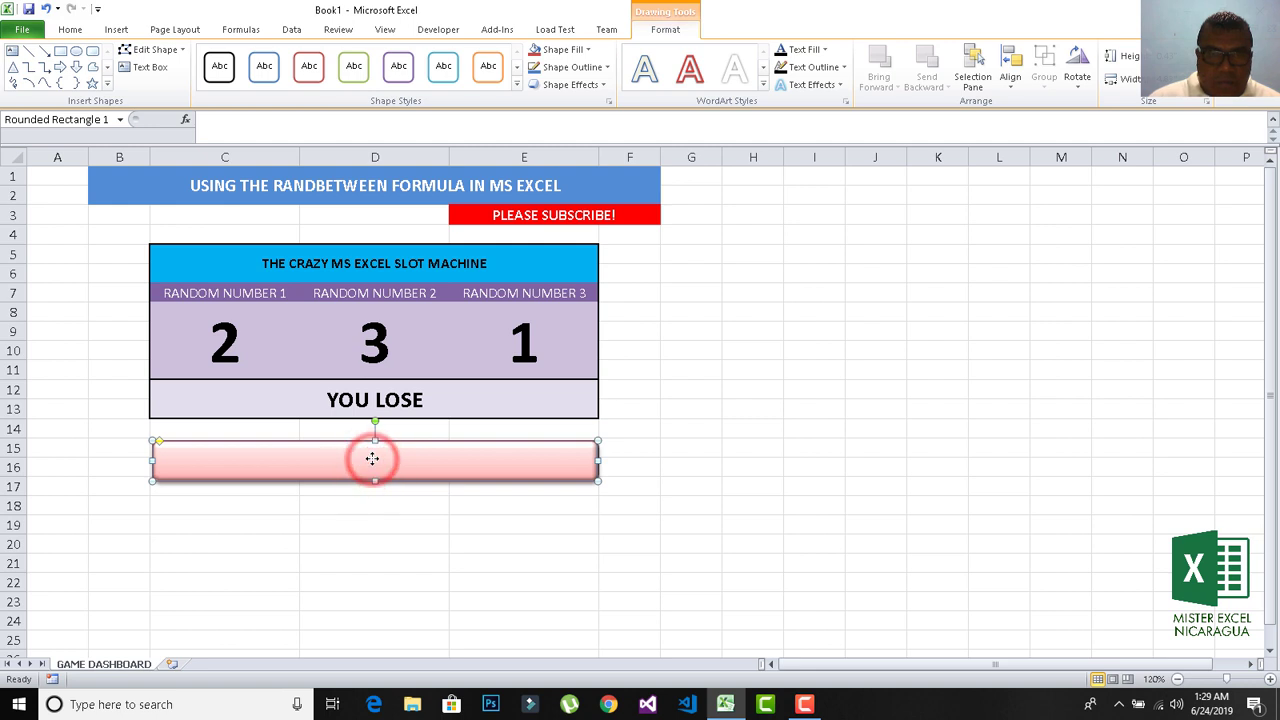
pyautogui.rightClick(372, 458)
pyautogui.click(428, 272)
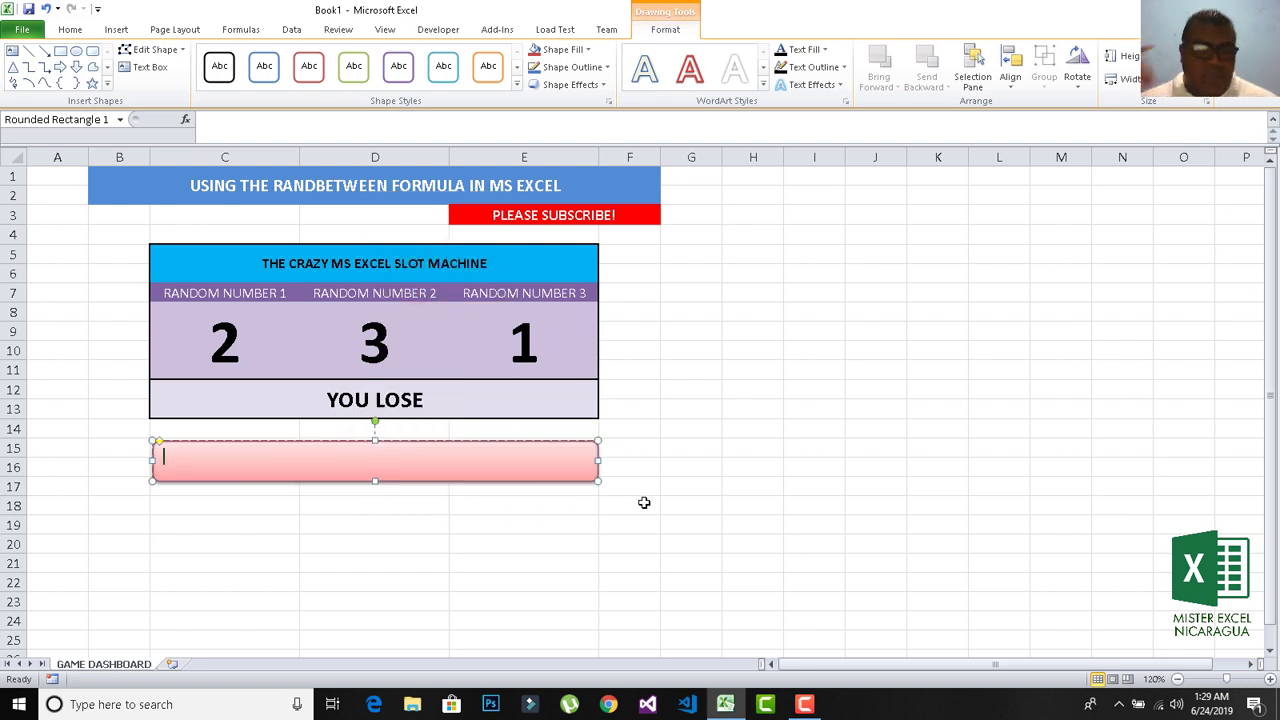
pyautogui.write('CLICK')
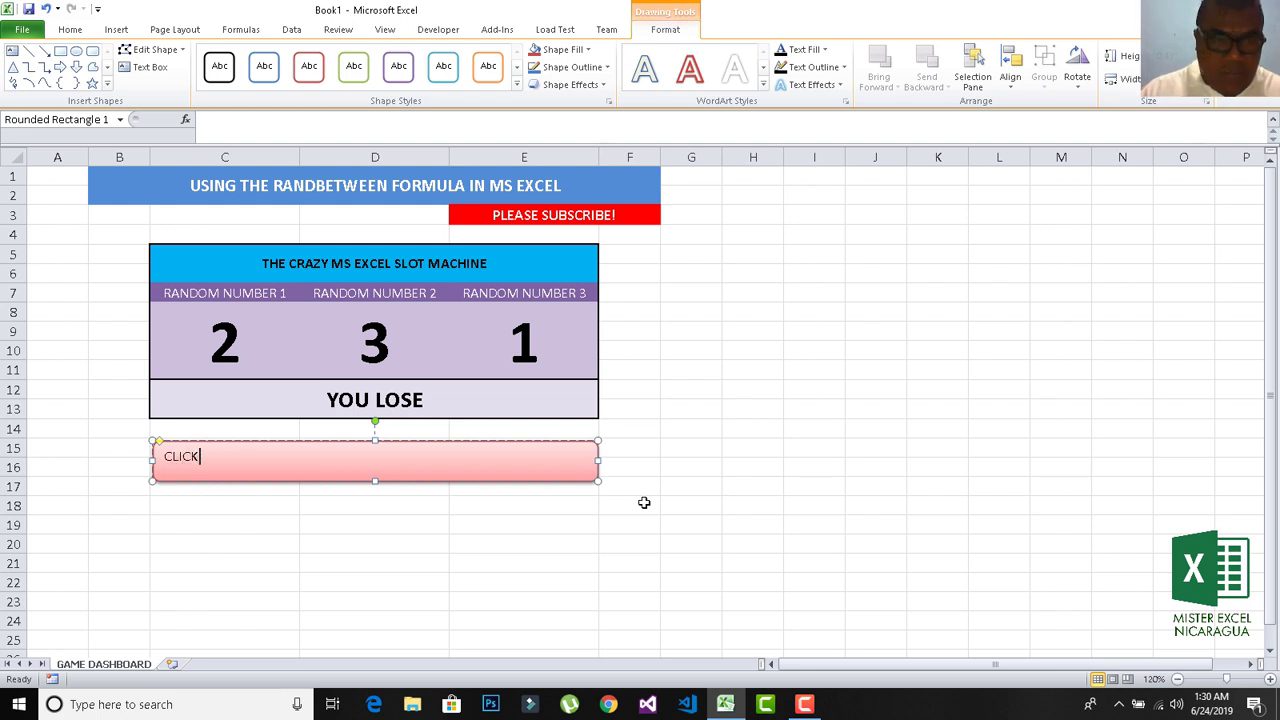
pyautogui.write('TO F')
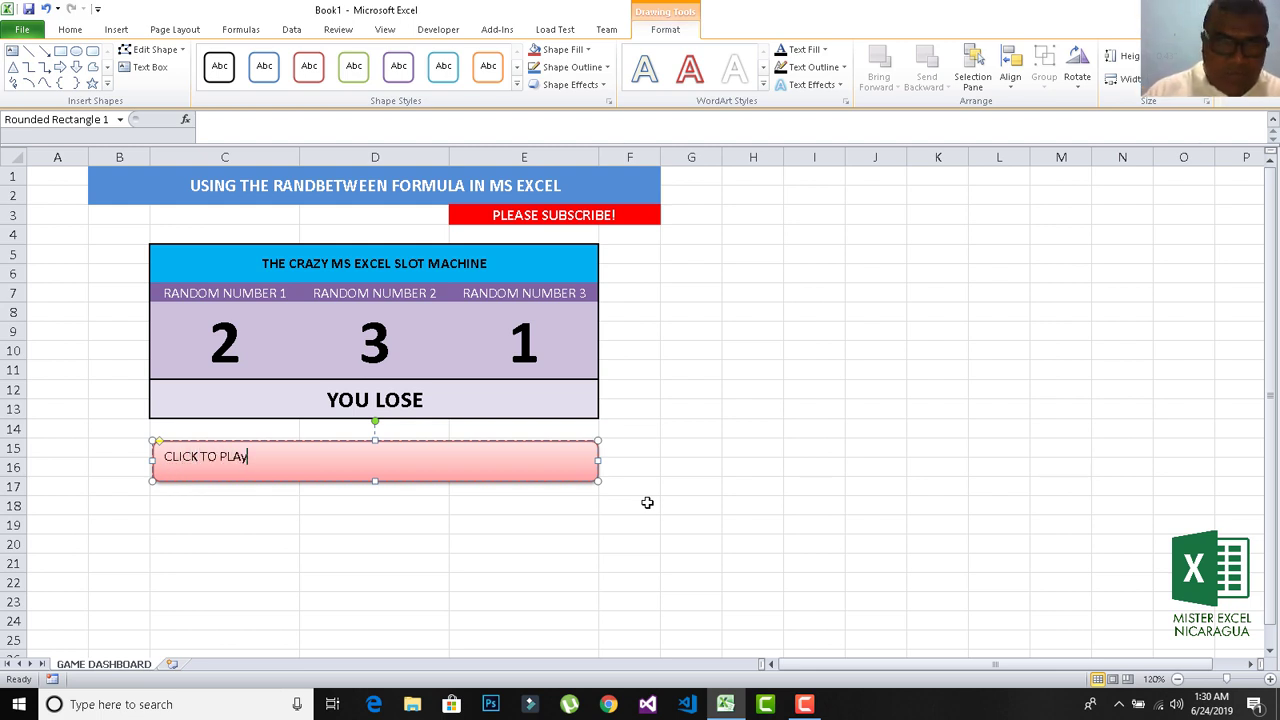
pyautogui.press('BackSpace')
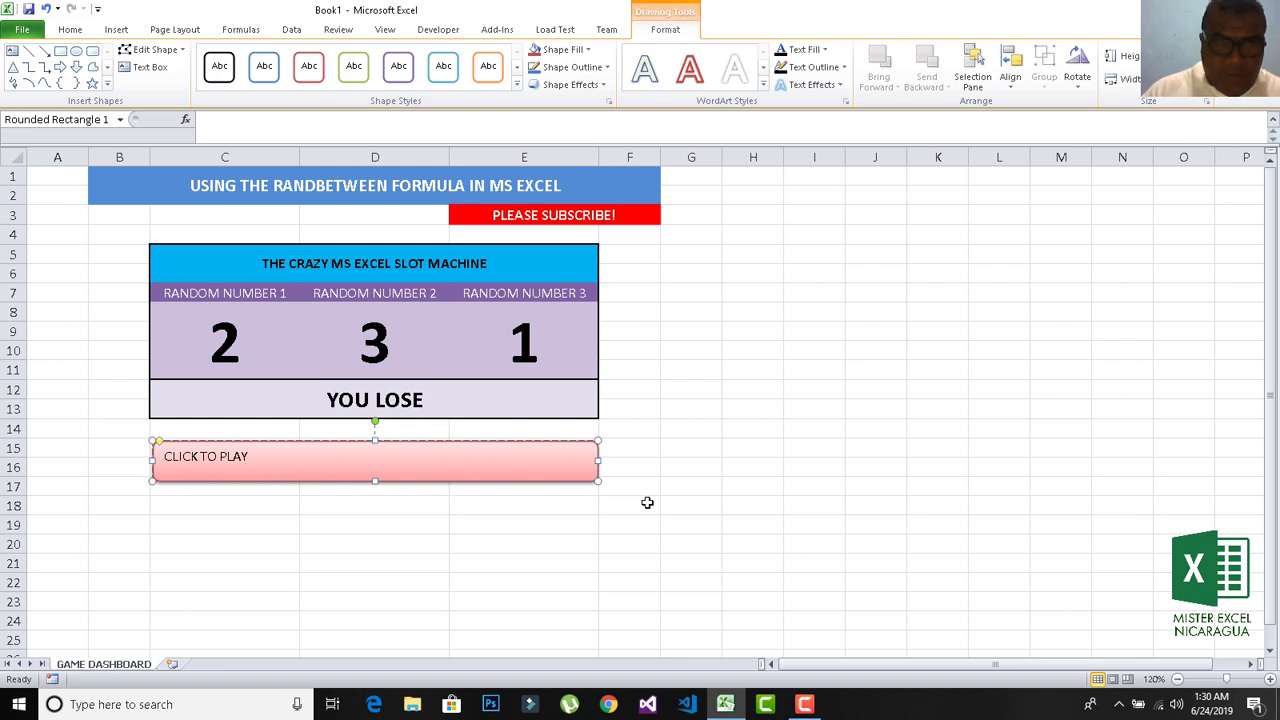
pyautogui.click(838, 528)
# Step: Centre the text in the rounded rectangle both horizontally and vertically
pyautogui.click(296, 457)
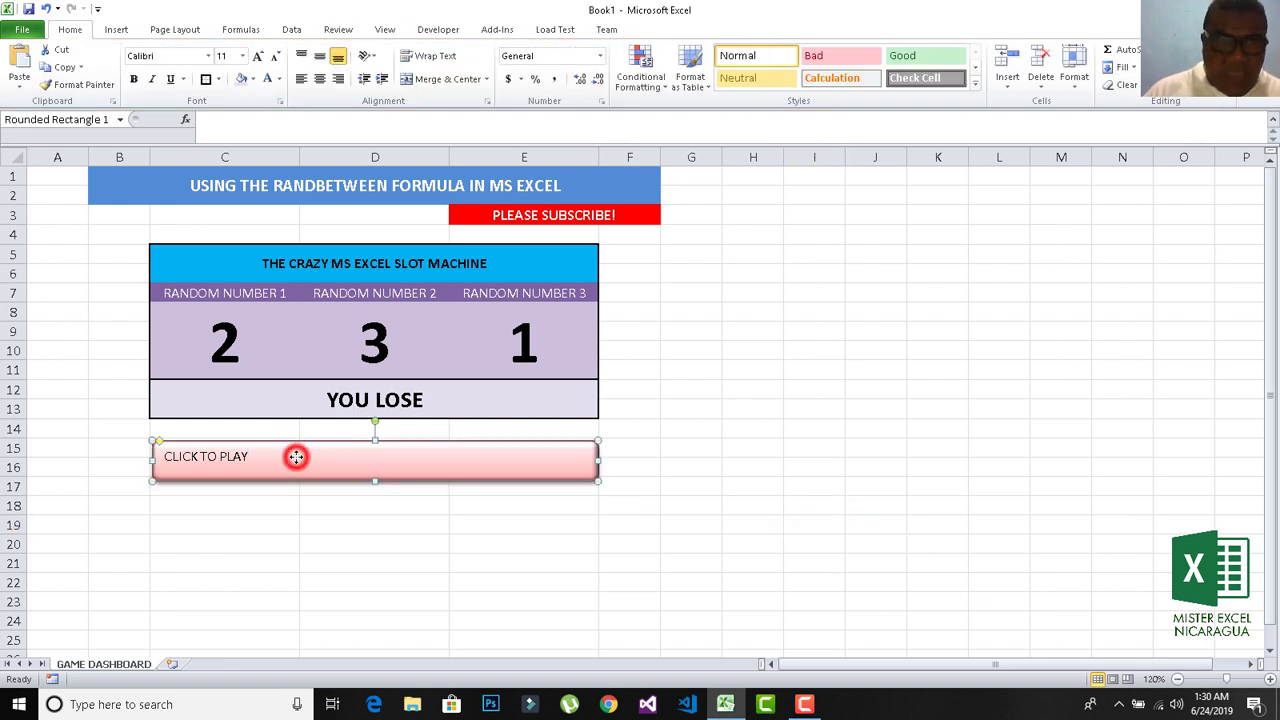
pyautogui.click(85, 29)
pyautogui.click(319, 79)
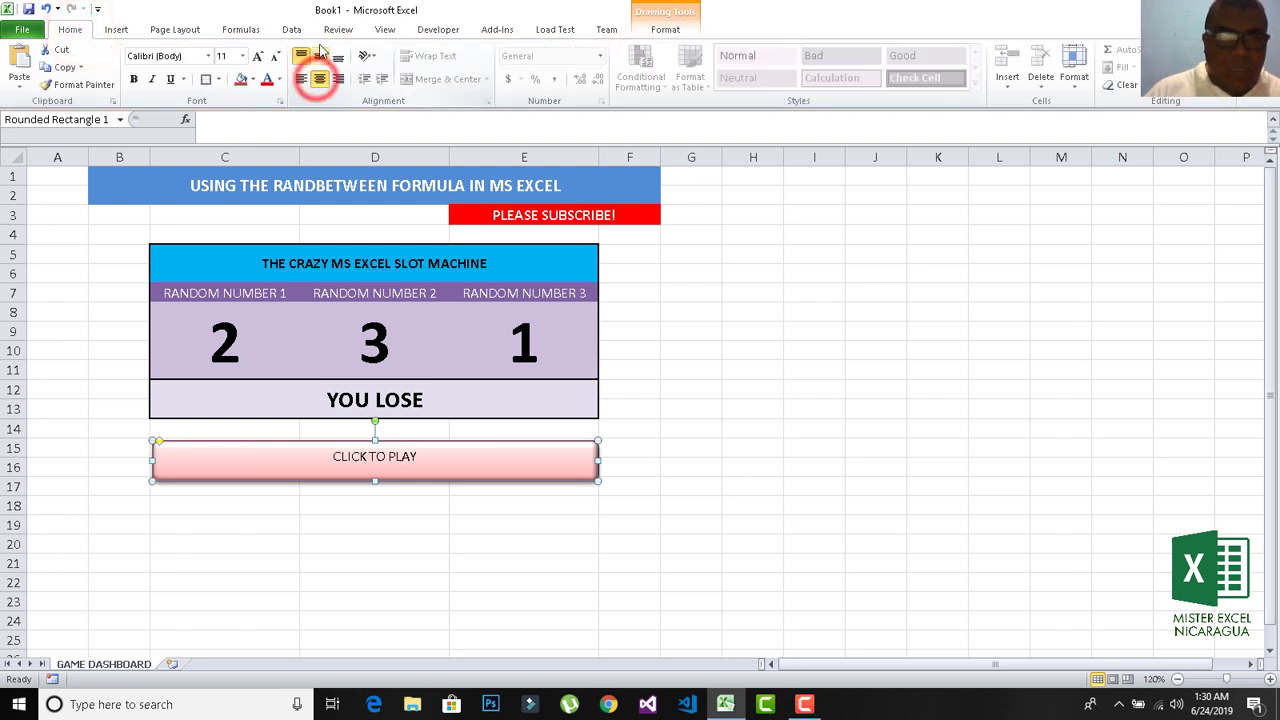
pyautogui.click(320, 55)
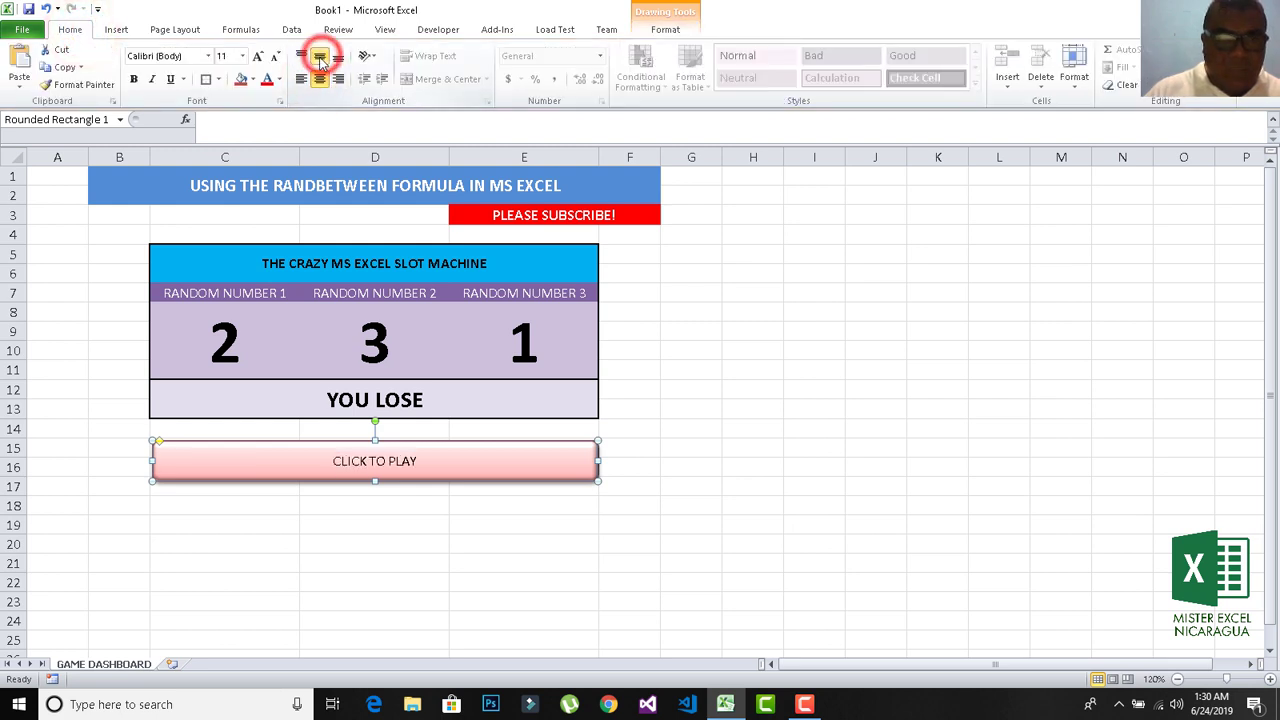
# Step: Make the CLICK TO PLAY text bold and set its font size to 16
pyautogui.click(133, 79)
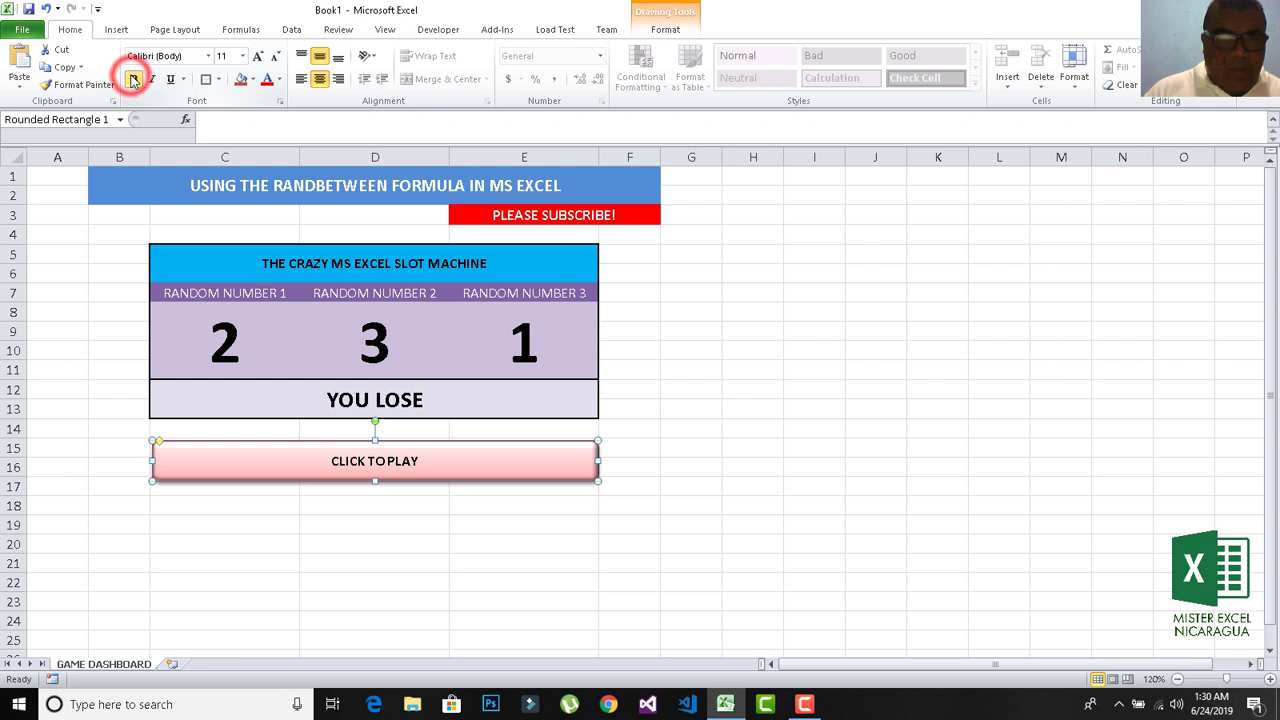
pyautogui.click(240, 57)
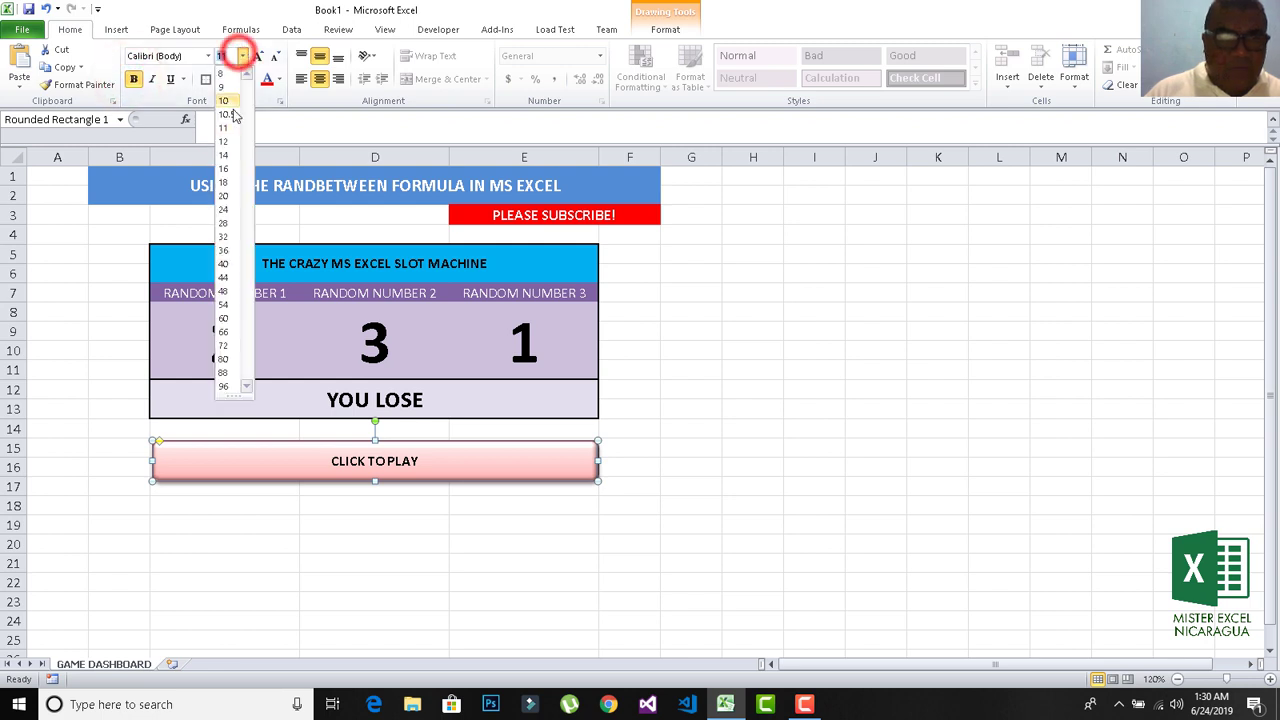
pyautogui.click(224, 169)
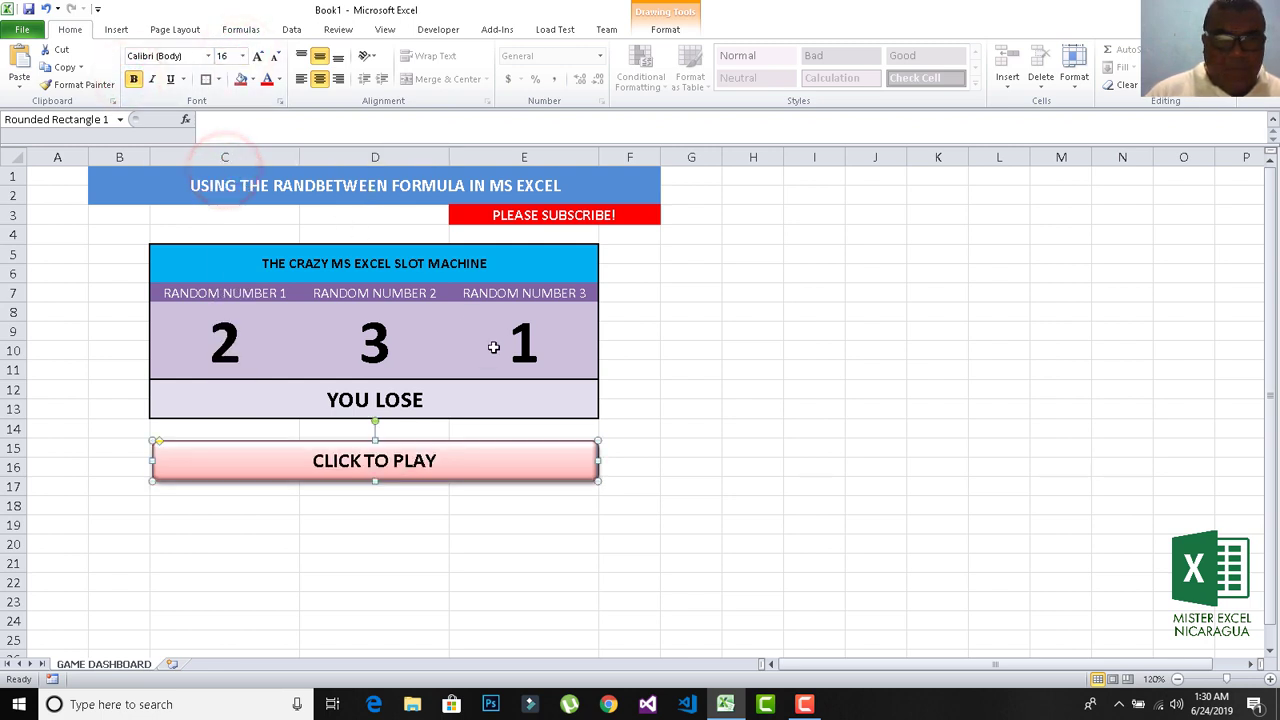
pyautogui.click(664, 437)
# Step: Give the CLICK TO PLAY rectangle the glossy purple shape style from the last row of the style gallery
pyautogui.click(557, 447)
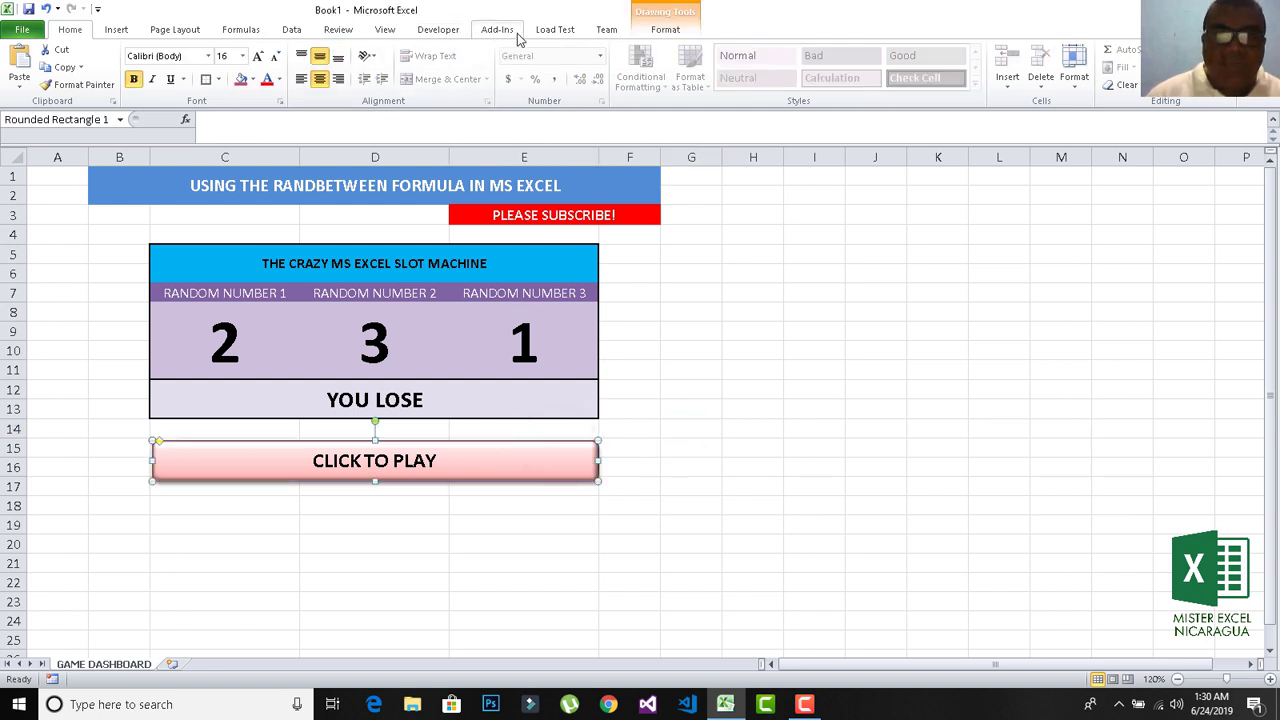
pyautogui.click(660, 32)
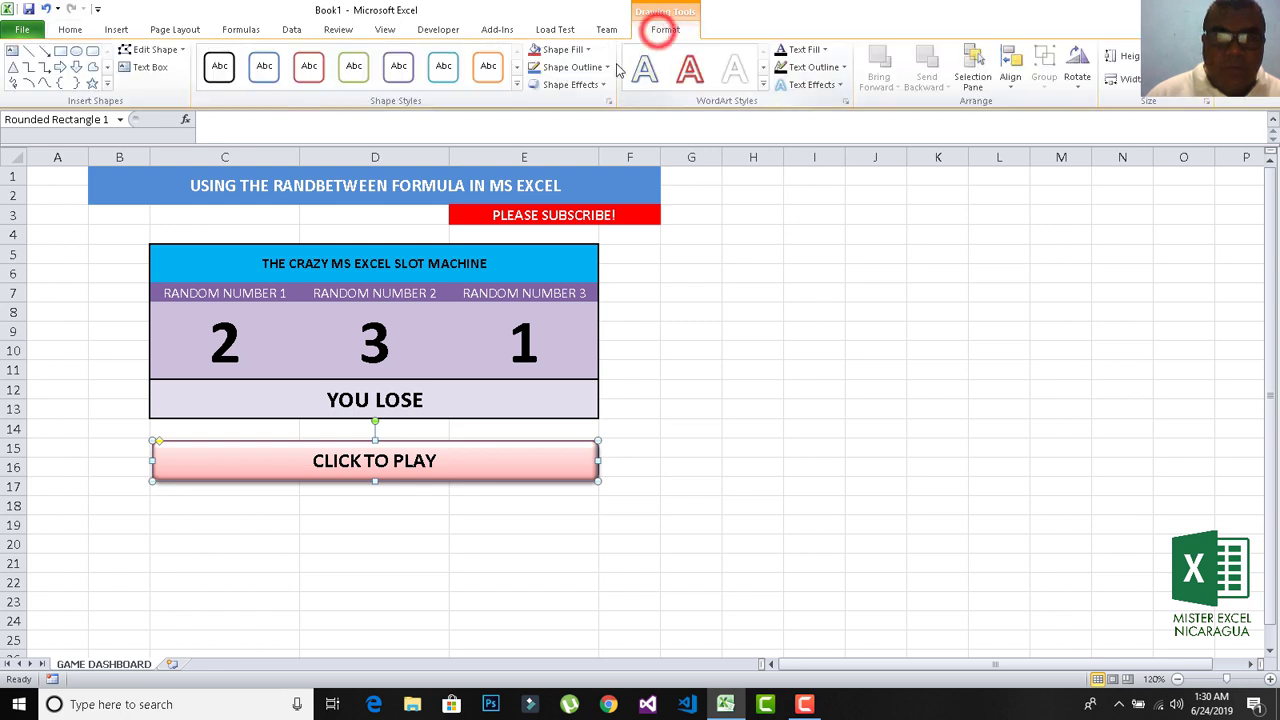
pyautogui.click(515, 88)
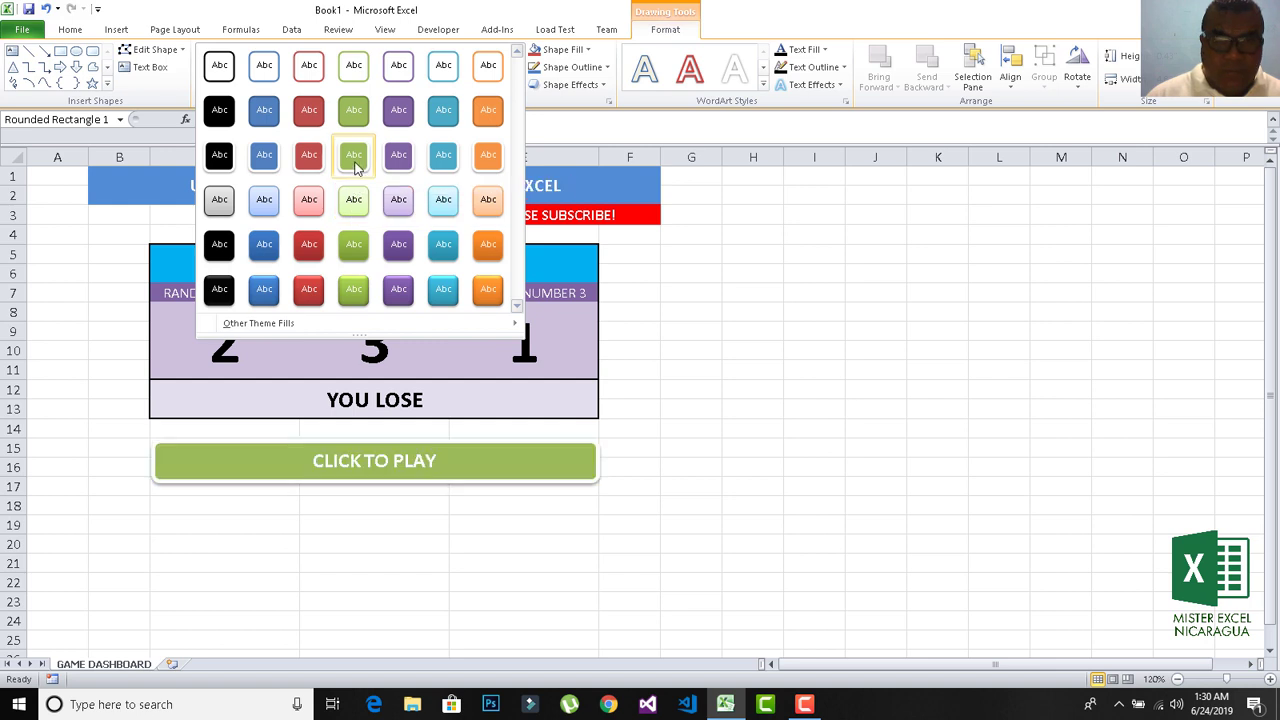
pyautogui.click(520, 284)
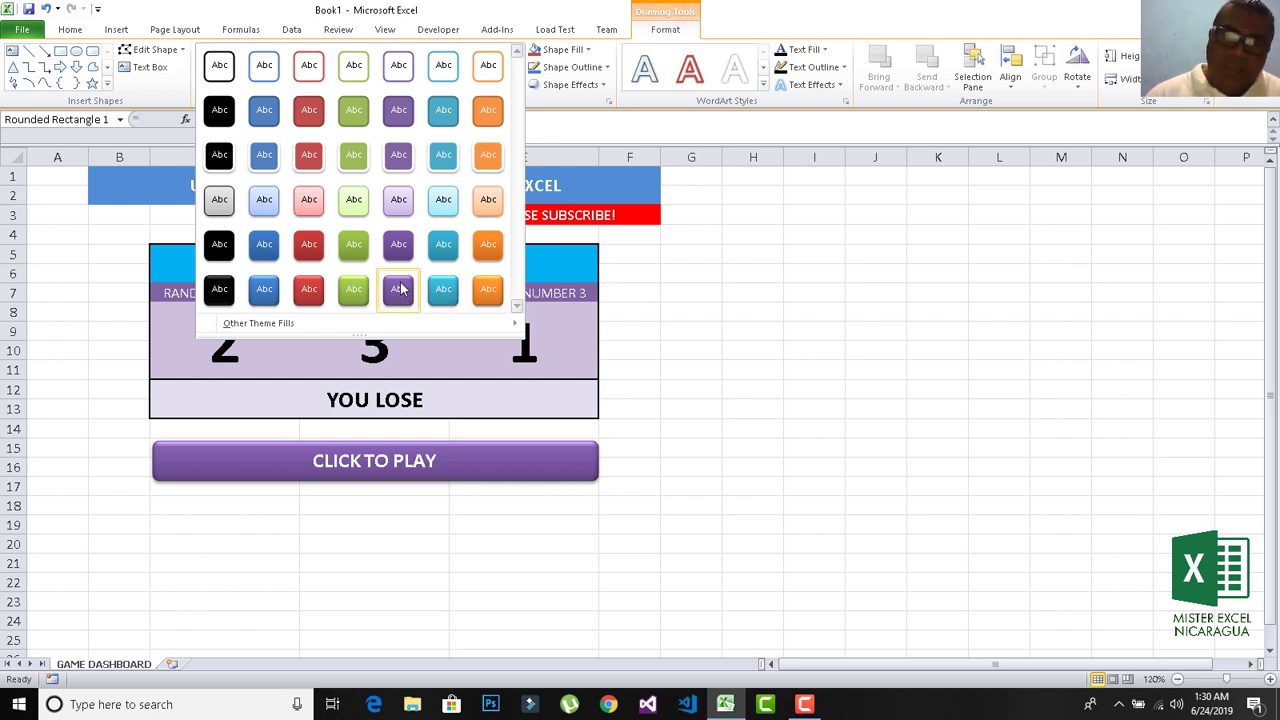
pyautogui.click(399, 289)
pyautogui.click(365, 530)
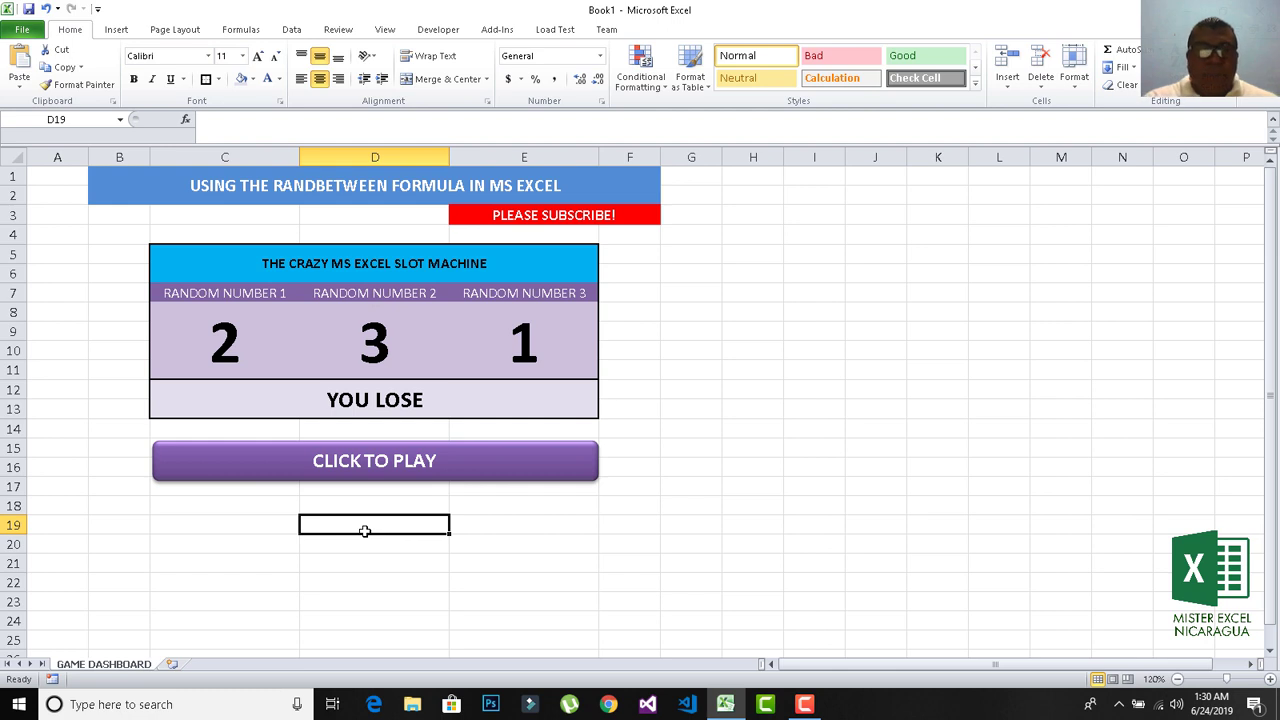
pyautogui.click(365, 531)
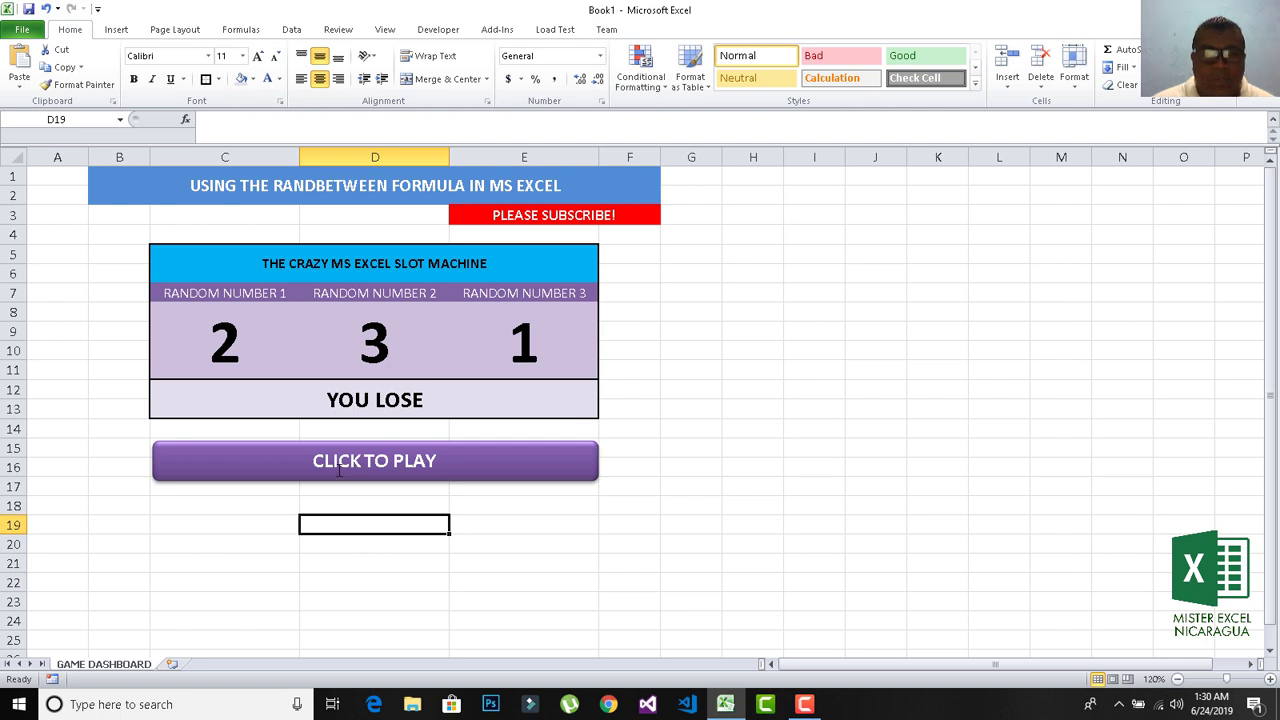
# Step: Assign a new macro to the CLICK TO PLAY shape and open its code in the Visual Basic editor
pyautogui.keyDown('ctrl'); pyautogui.click(226, 476); pyautogui.keyUp('ctrl')
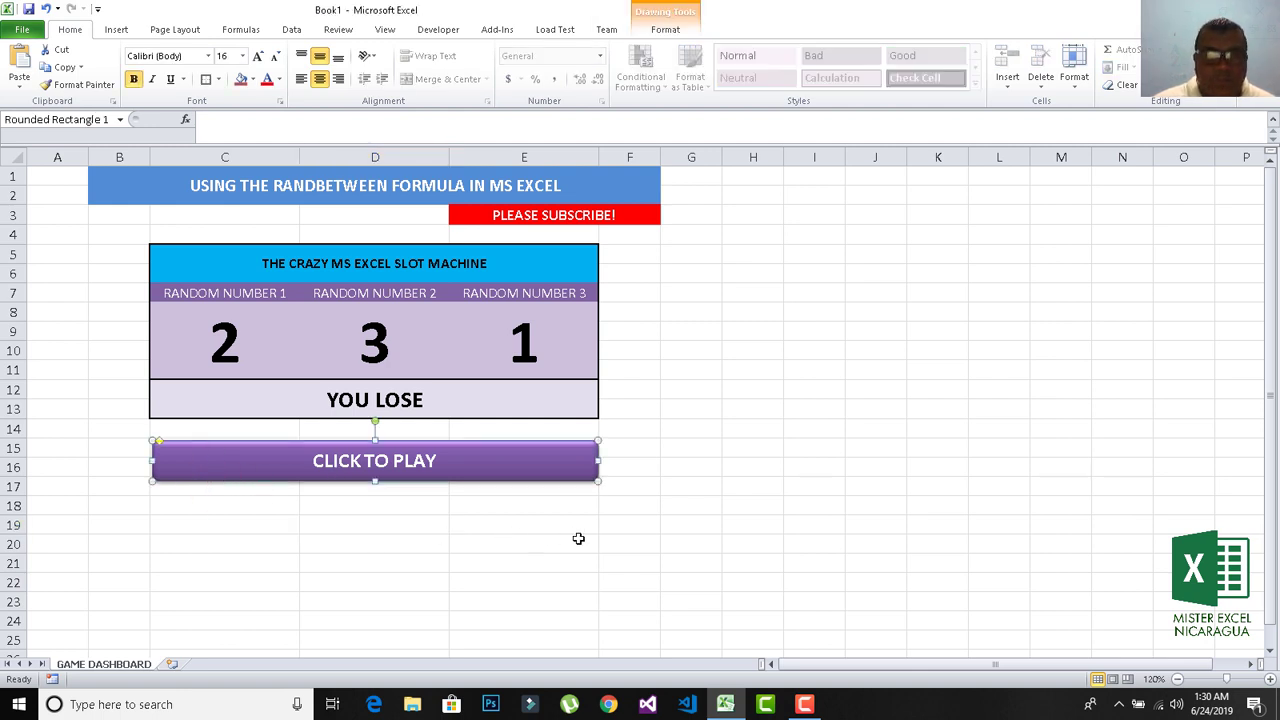
pyautogui.rightClick(563, 474)
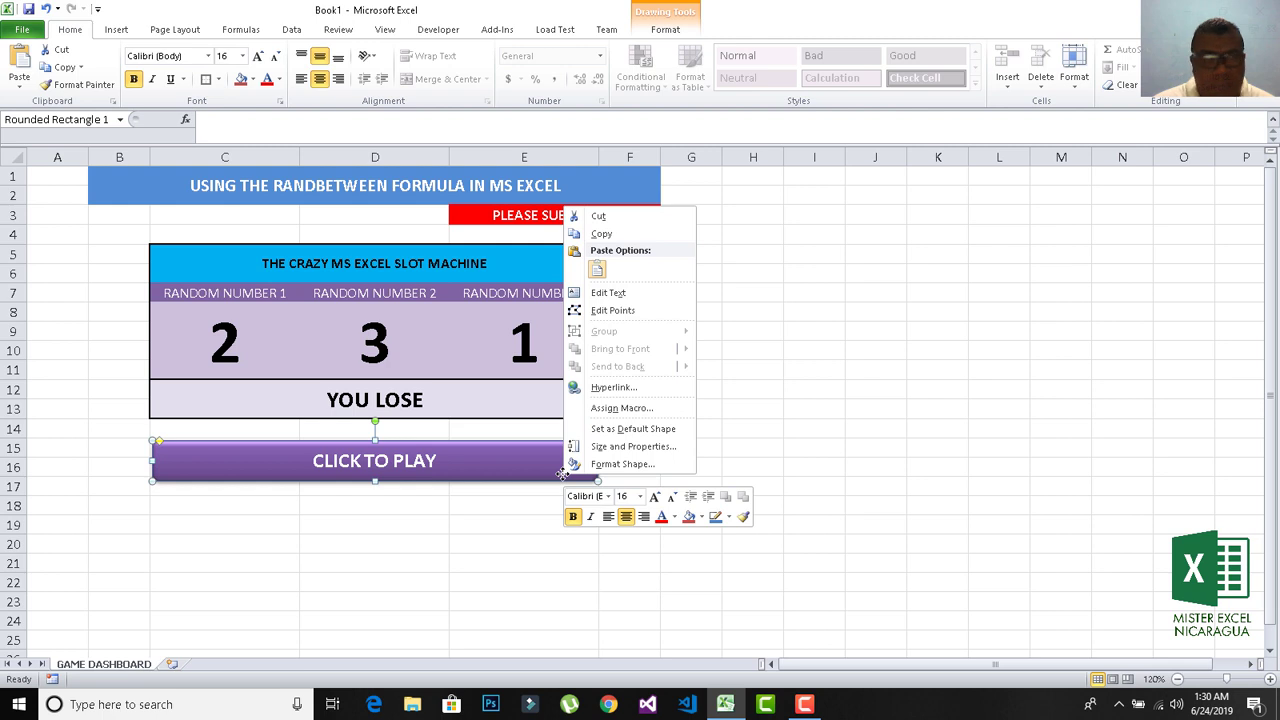
pyautogui.click(866, 394)
pyautogui.rightClick(565, 475)
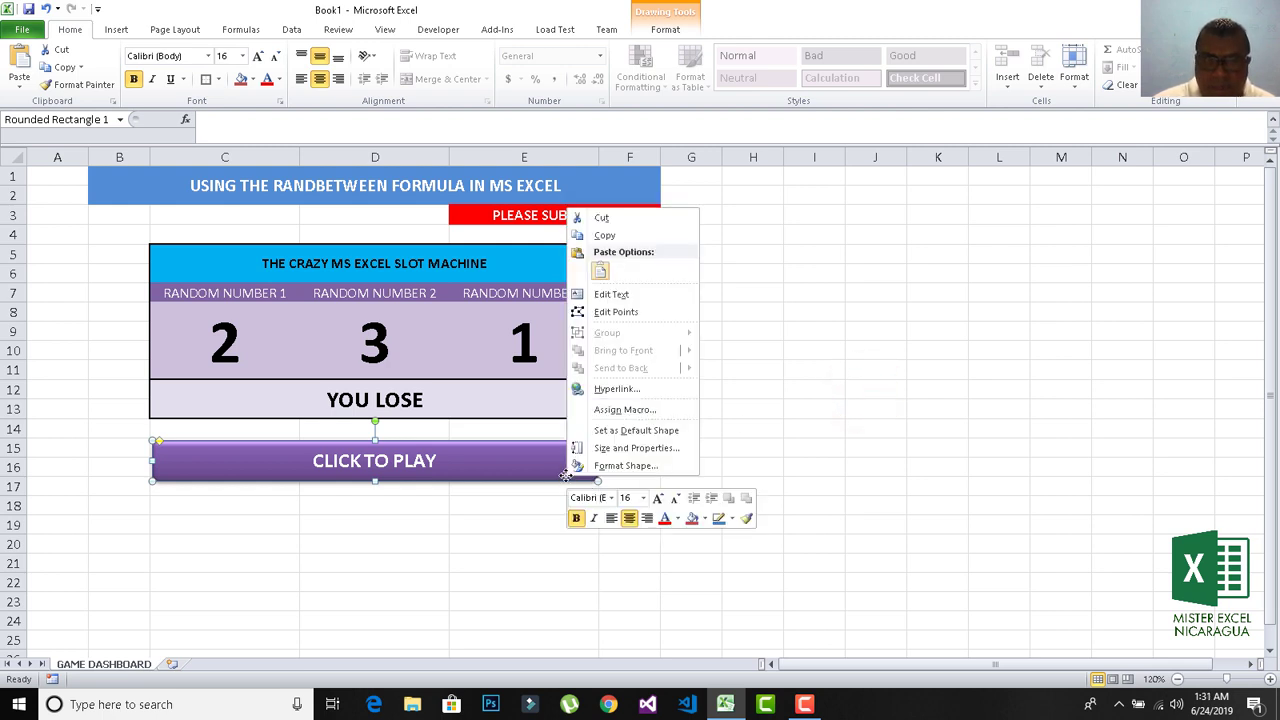
pyautogui.click(612, 410)
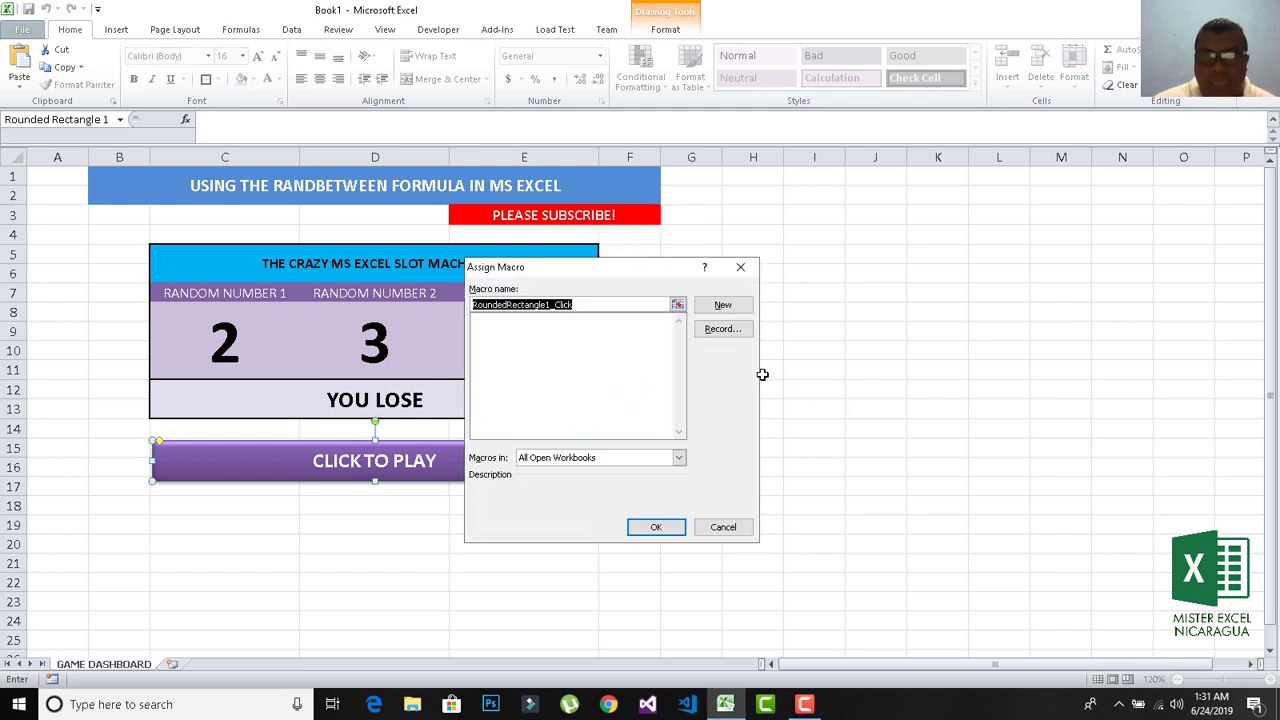
pyautogui.click(720, 305)
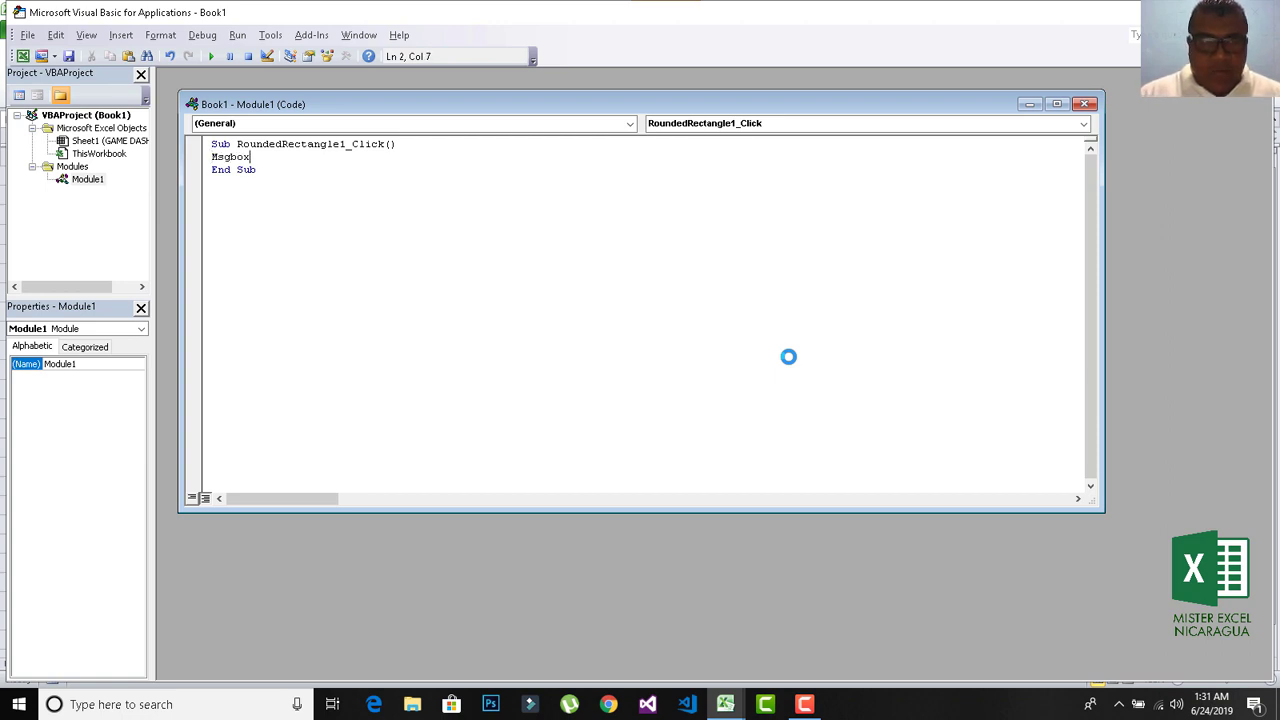
# Step: Write the macro line MsgBox "You click on the Play button" and switch back to the Excel workbook
pyautogui.write('"')
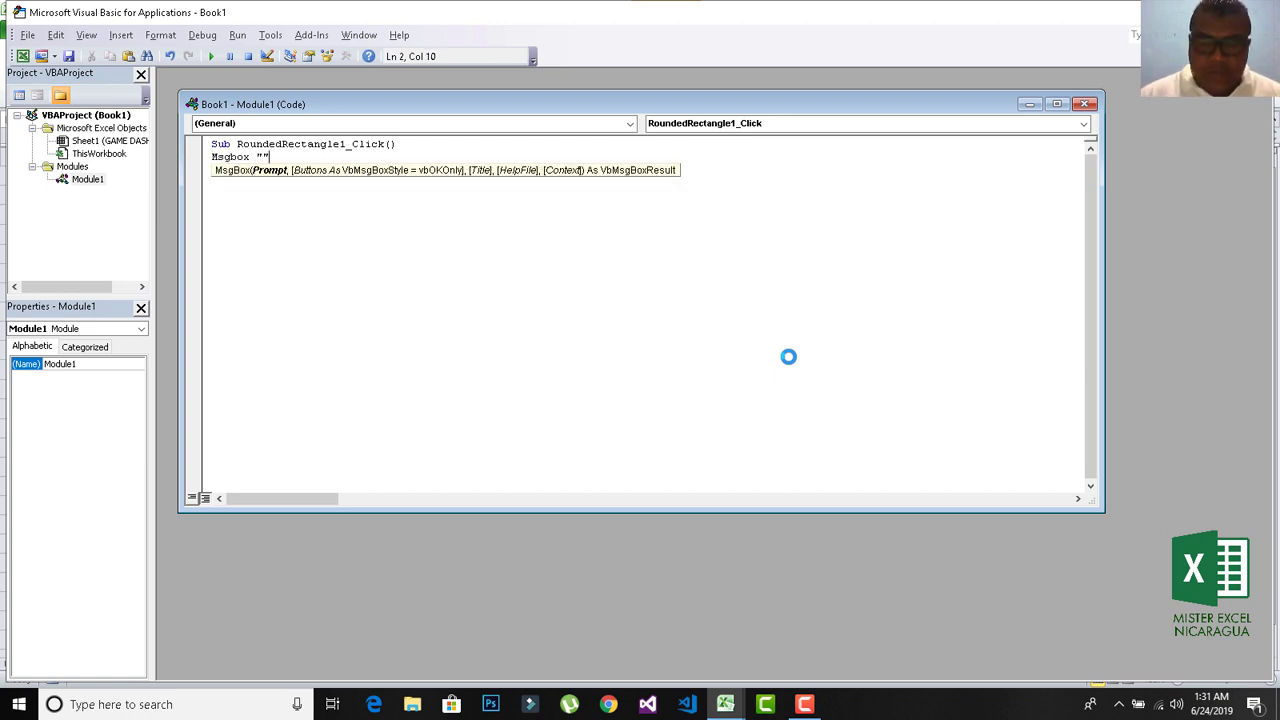
pyautogui.write('You')
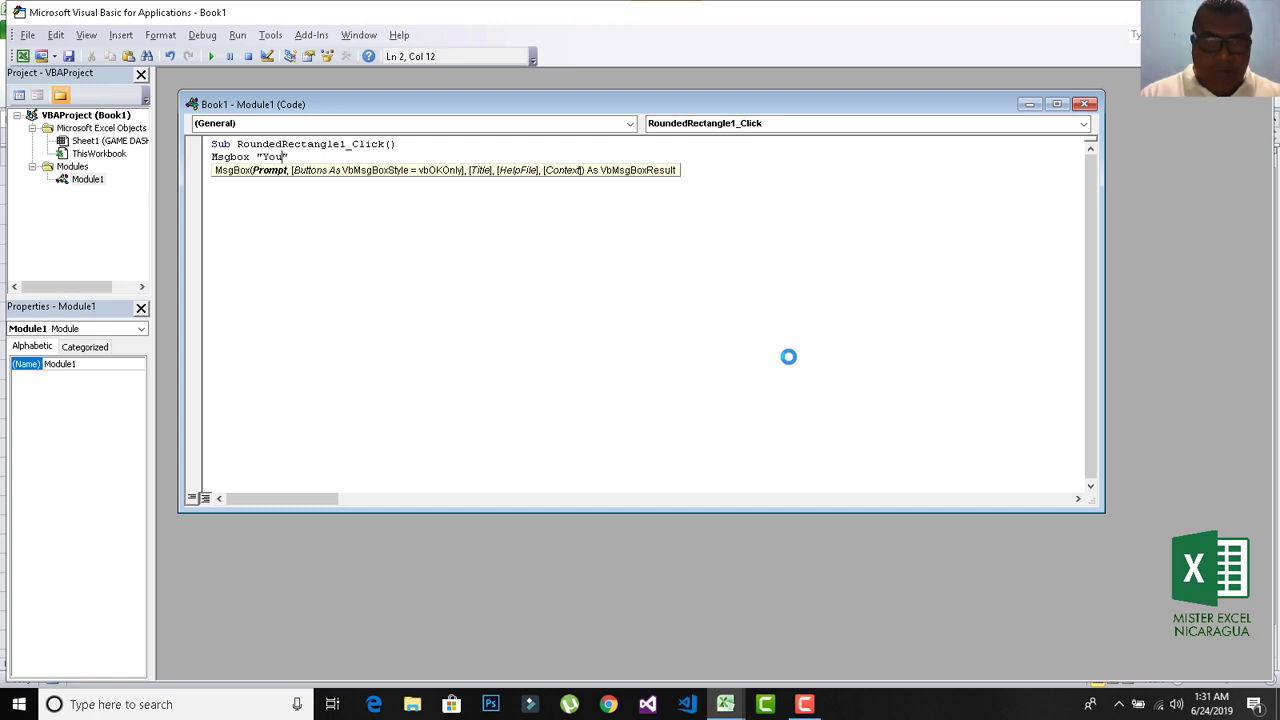
pyautogui.write(' click on the')
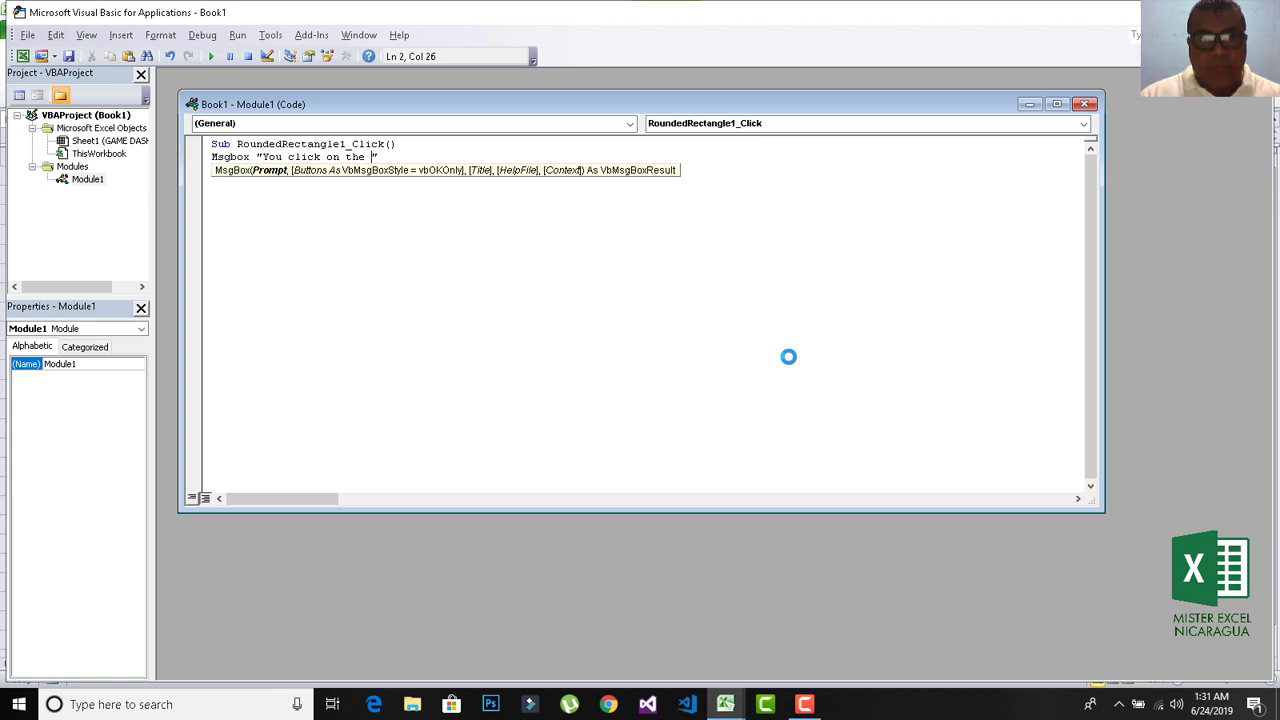
pyautogui.write(' Pla')
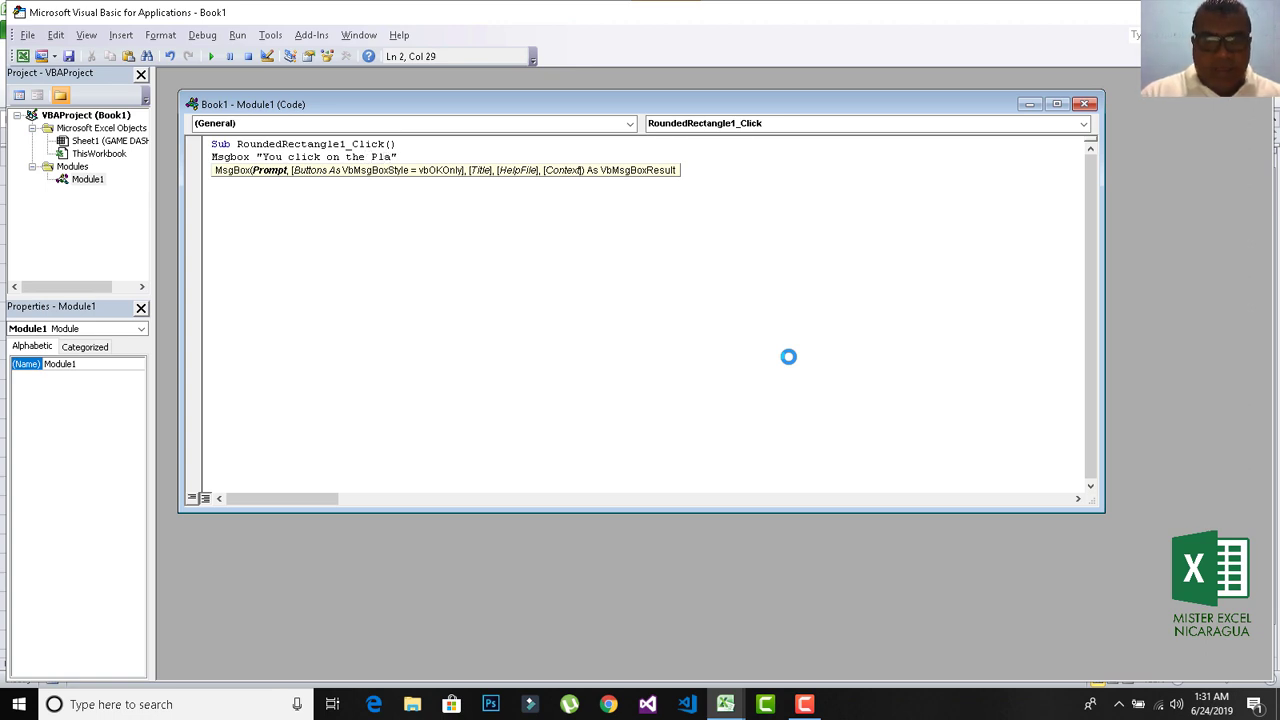
pyautogui.write('y button')
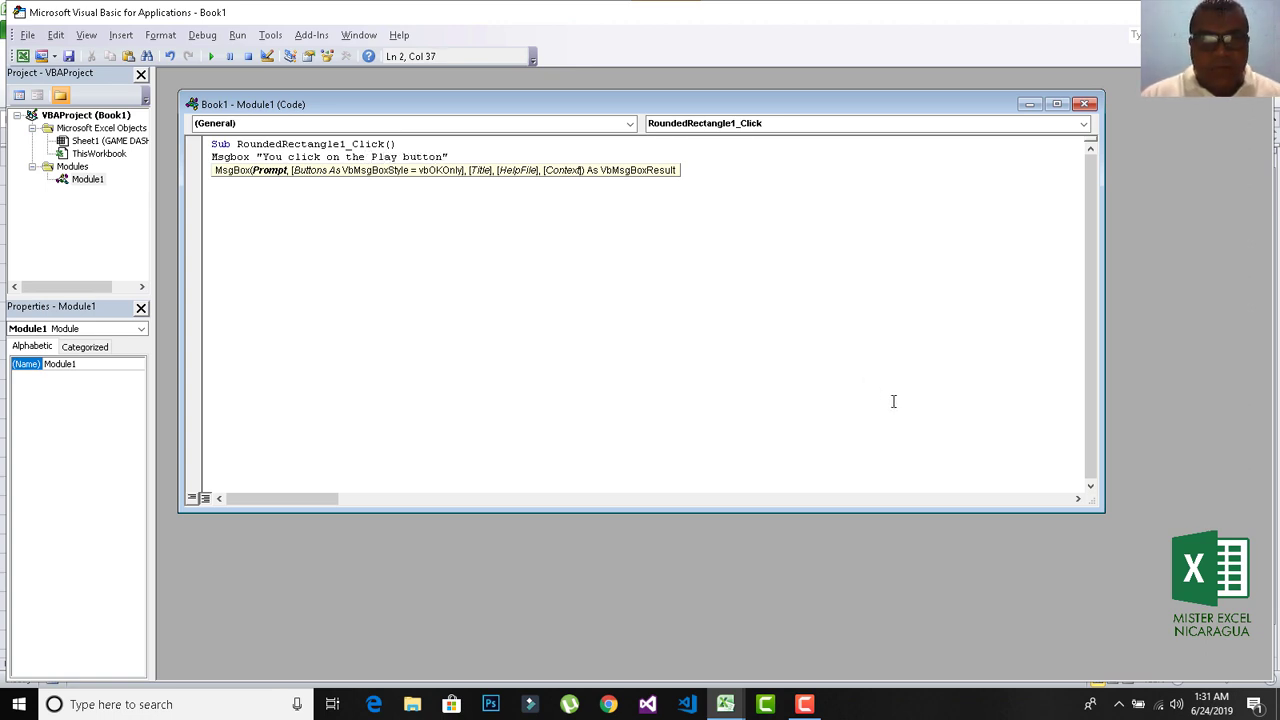
pyautogui.click(568, 295)
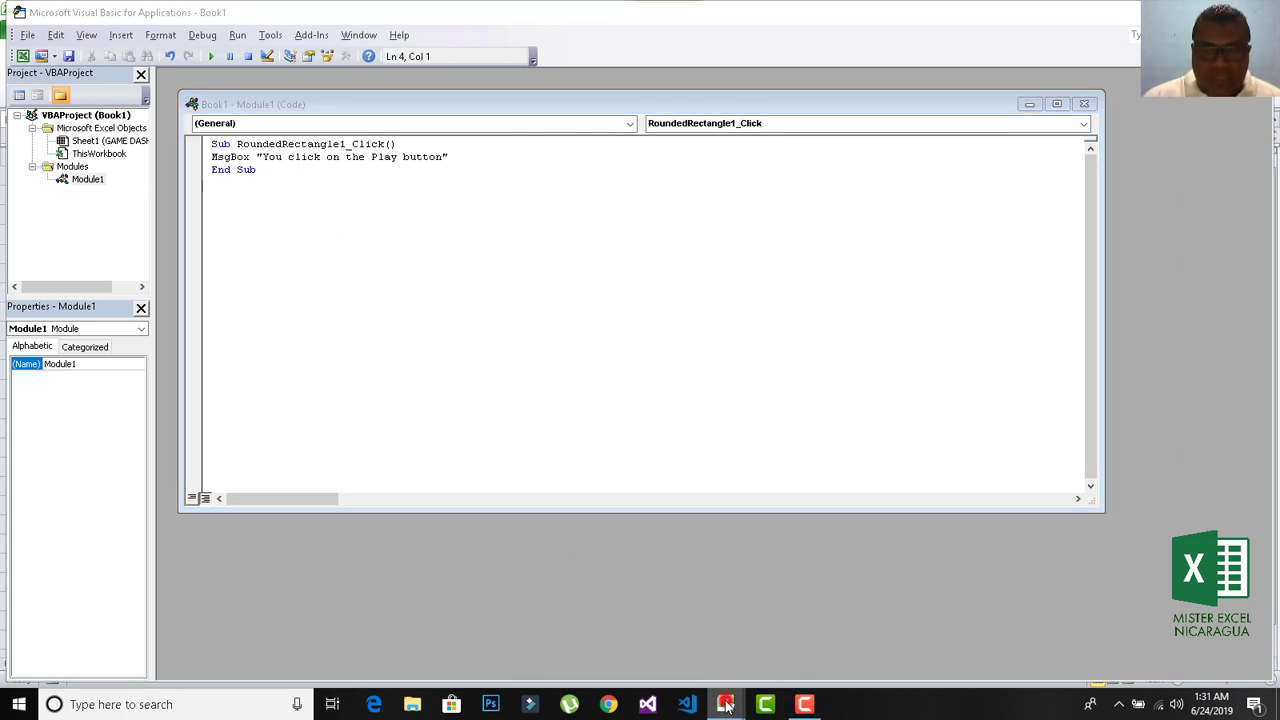
pyautogui.moveTo(728, 704)
pyautogui.click(678, 649)
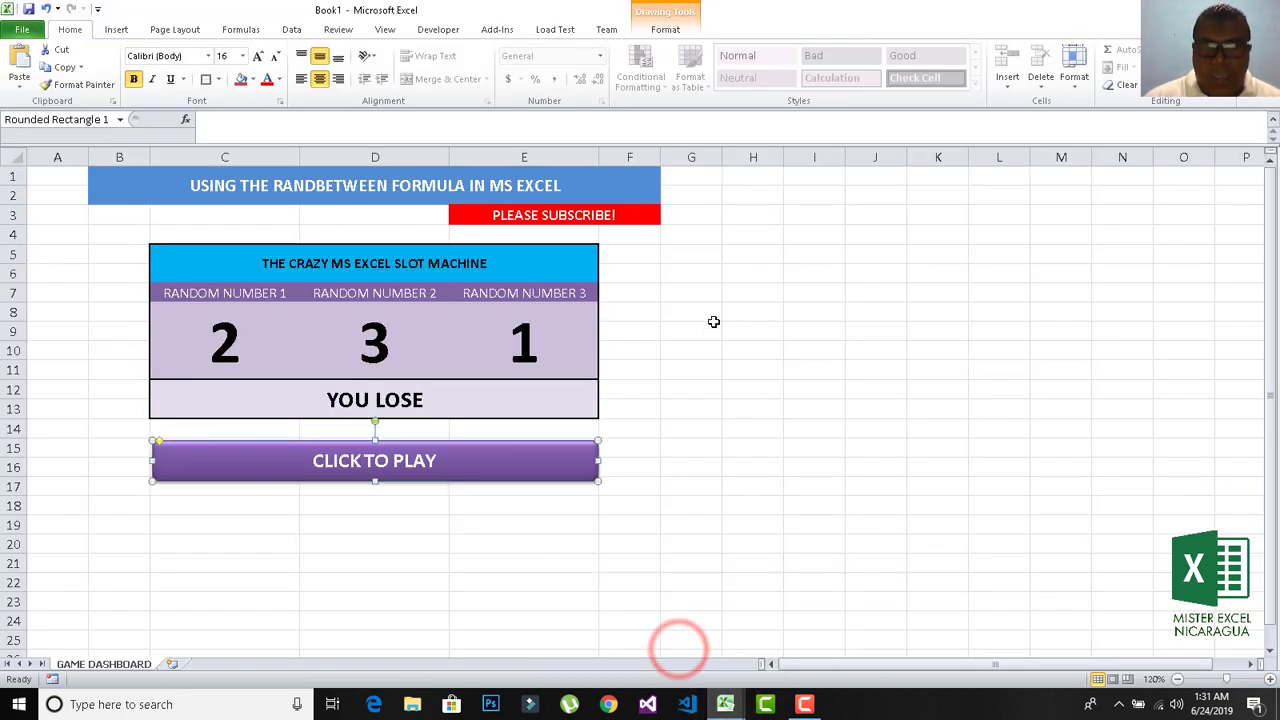
# Step: Deselect the CLICK TO PLAY shape, run its macro from the sheet to test it, and dismiss the message box
pyautogui.click(745, 330)
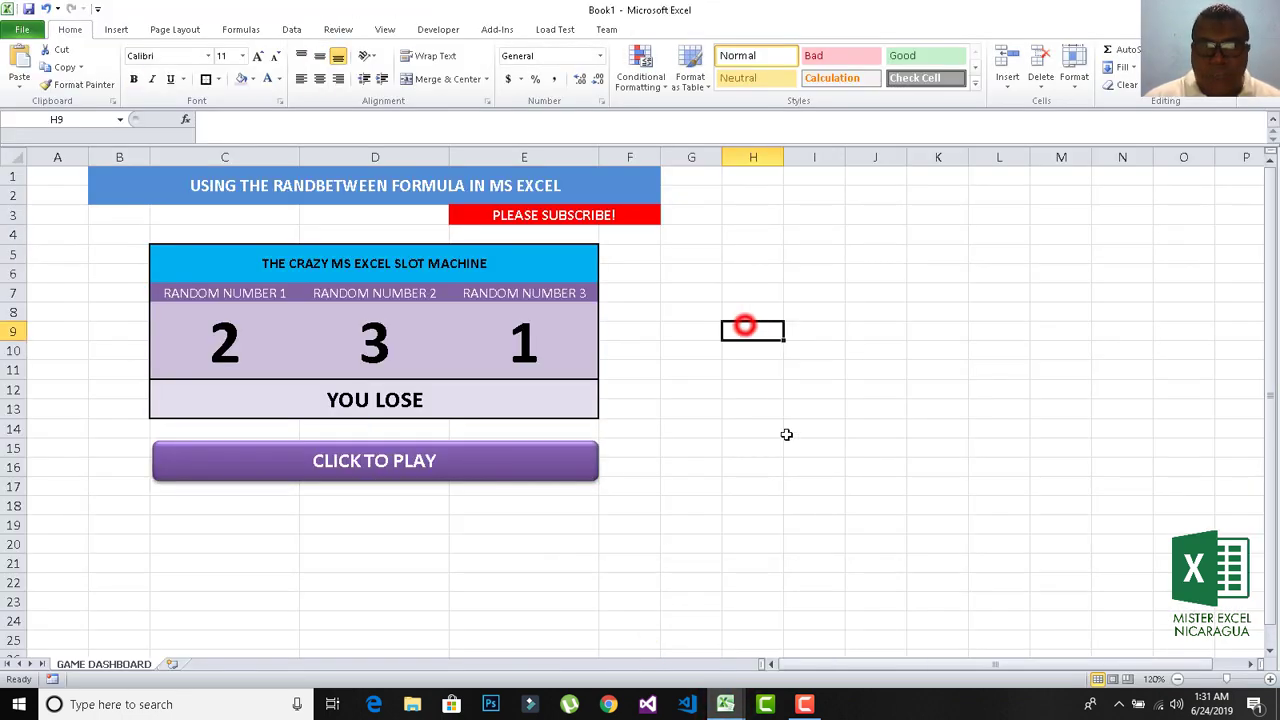
pyautogui.click(400, 480)
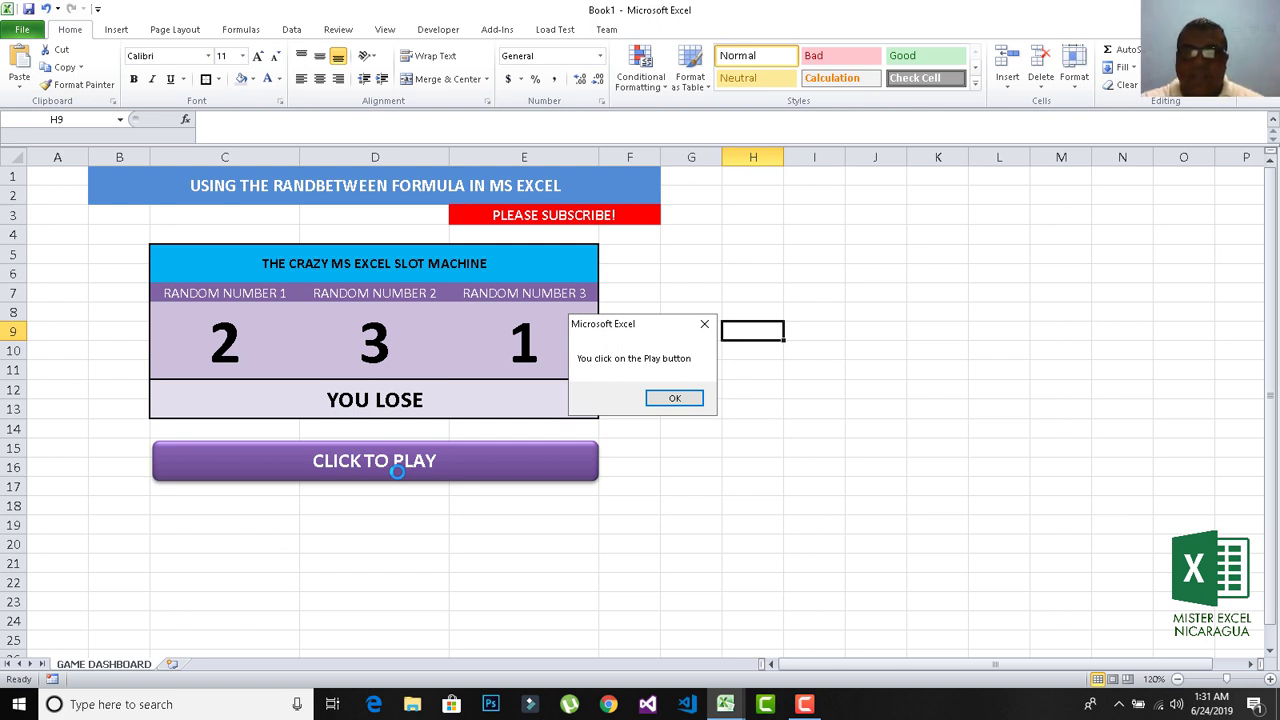
pyautogui.click(675, 396)
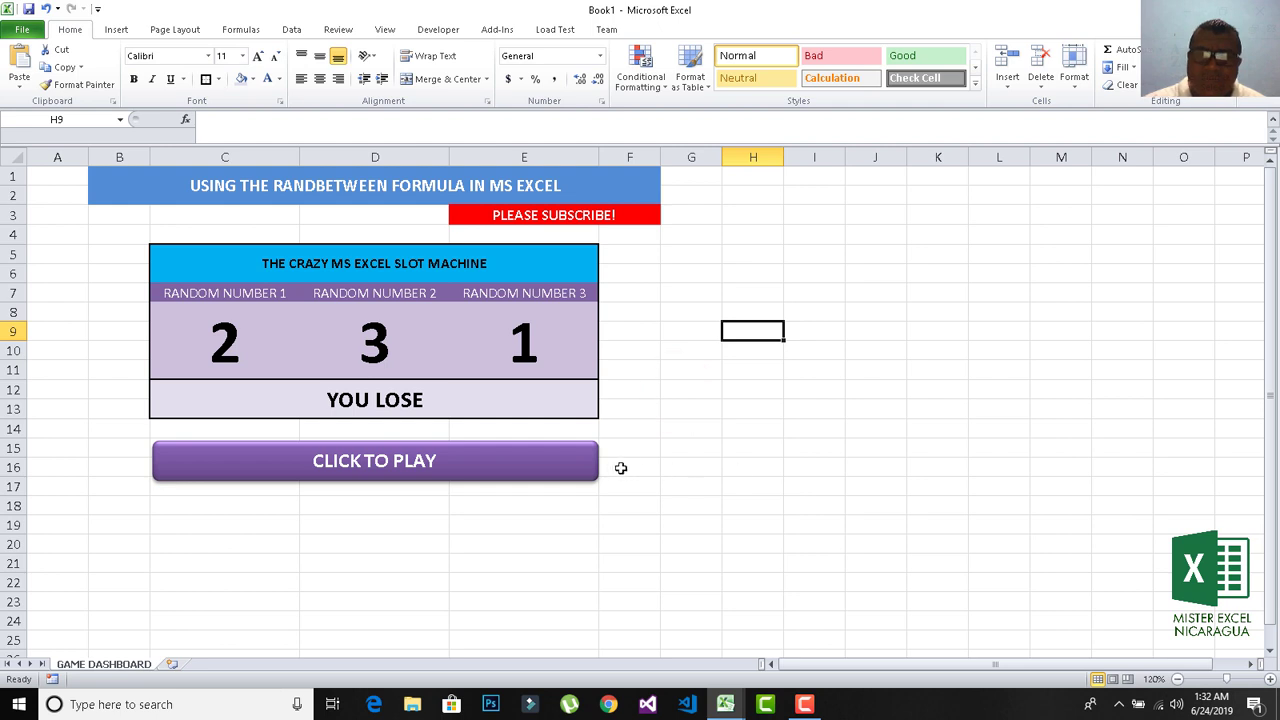
# Step: Switch to the Visual Basic editor and delete the MsgBox line from the RoundedRectangle1_Click macro
pyautogui.click(727, 706)
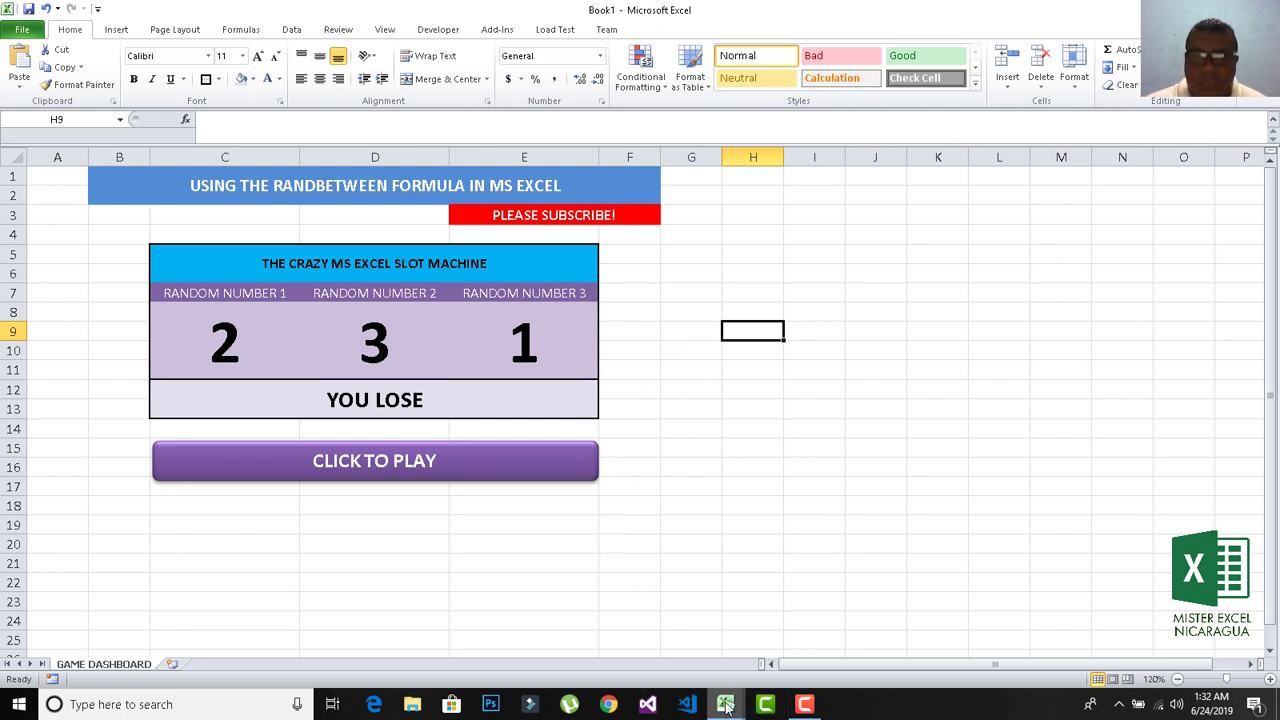
pyautogui.click(792, 634)
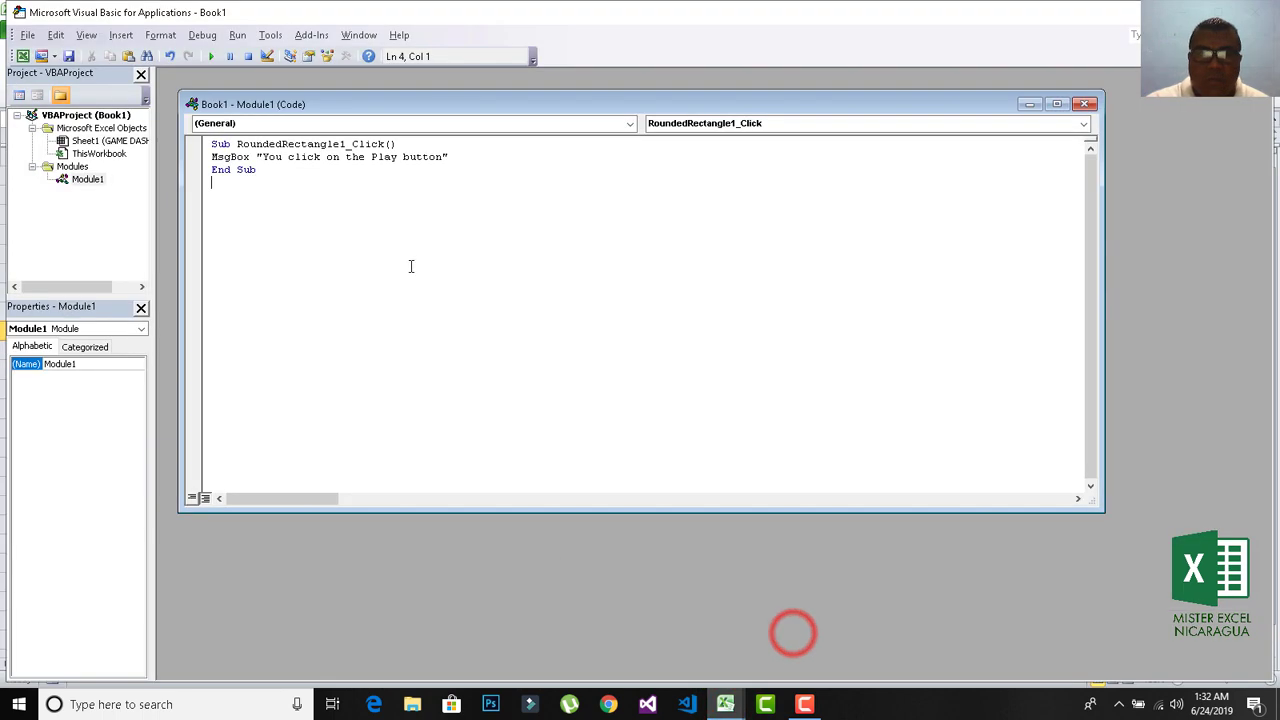
pyautogui.moveTo(452, 157); pyautogui.dragTo(213, 158)
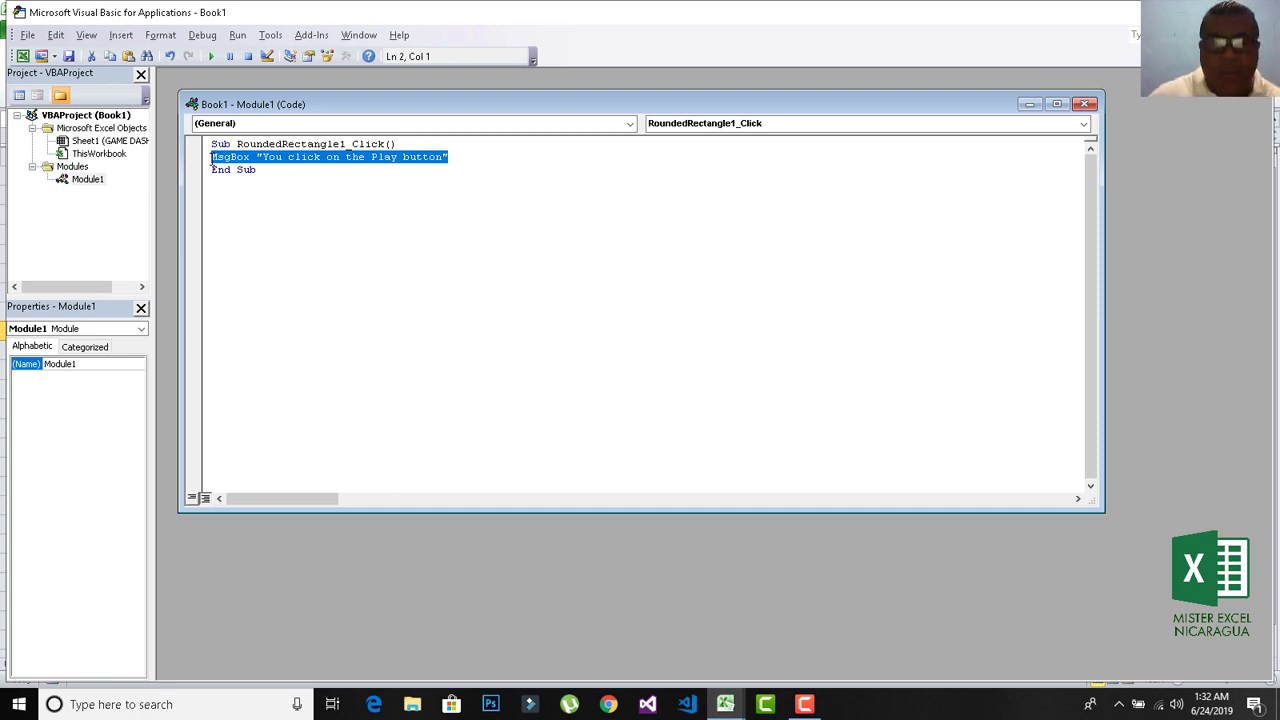
pyautogui.press('Delete')
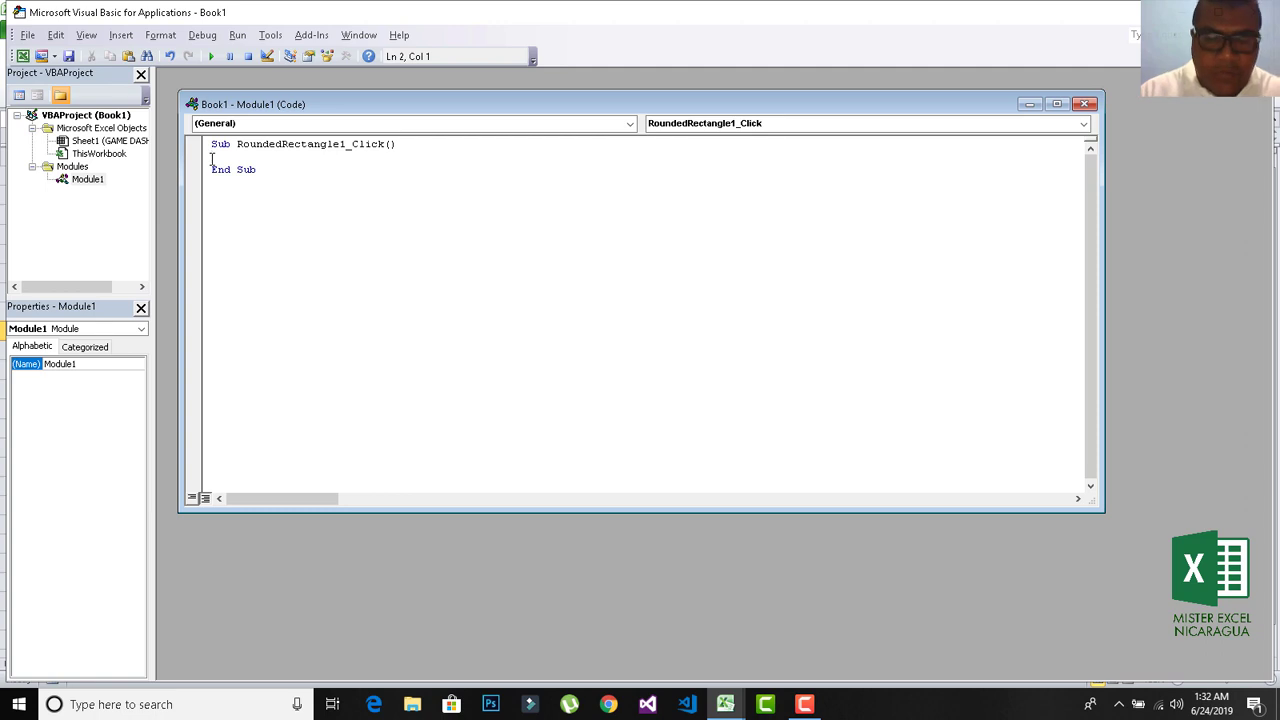
# Step: Start the macro's statement with ThisWorkbook.Worksheets on the empty line above End Sub
pyautogui.write('This')
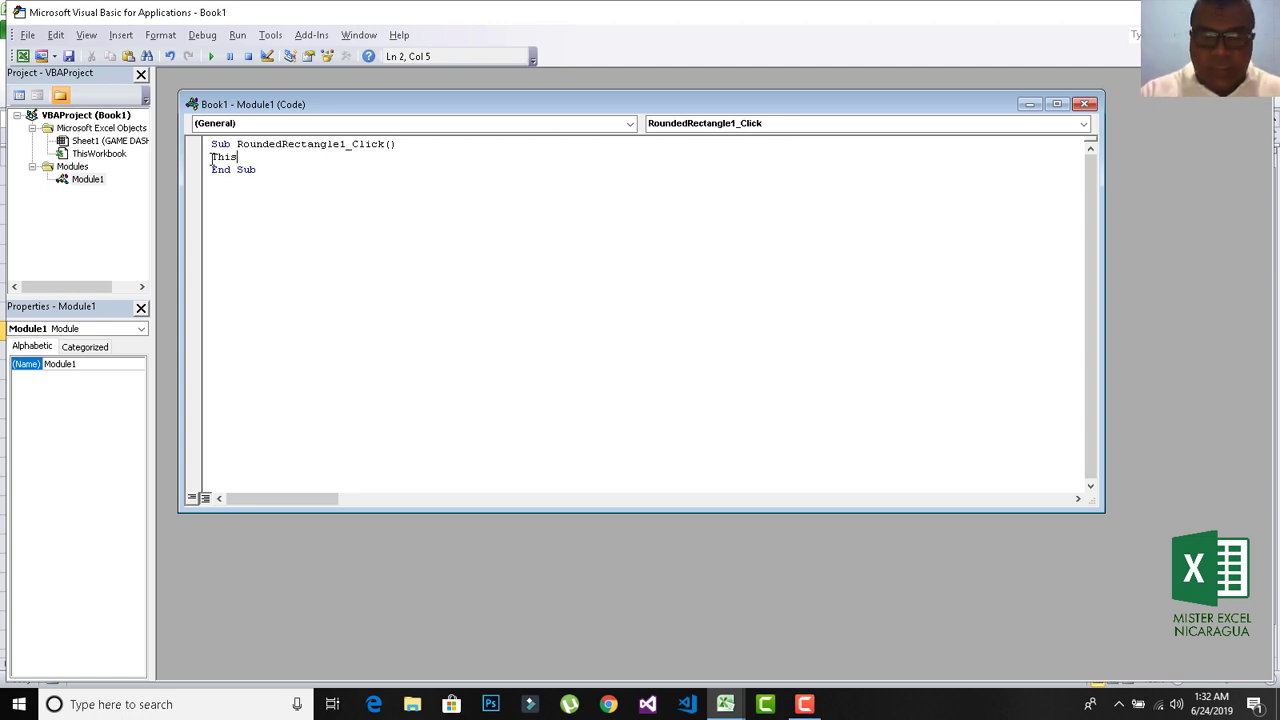
pyautogui.write('work')
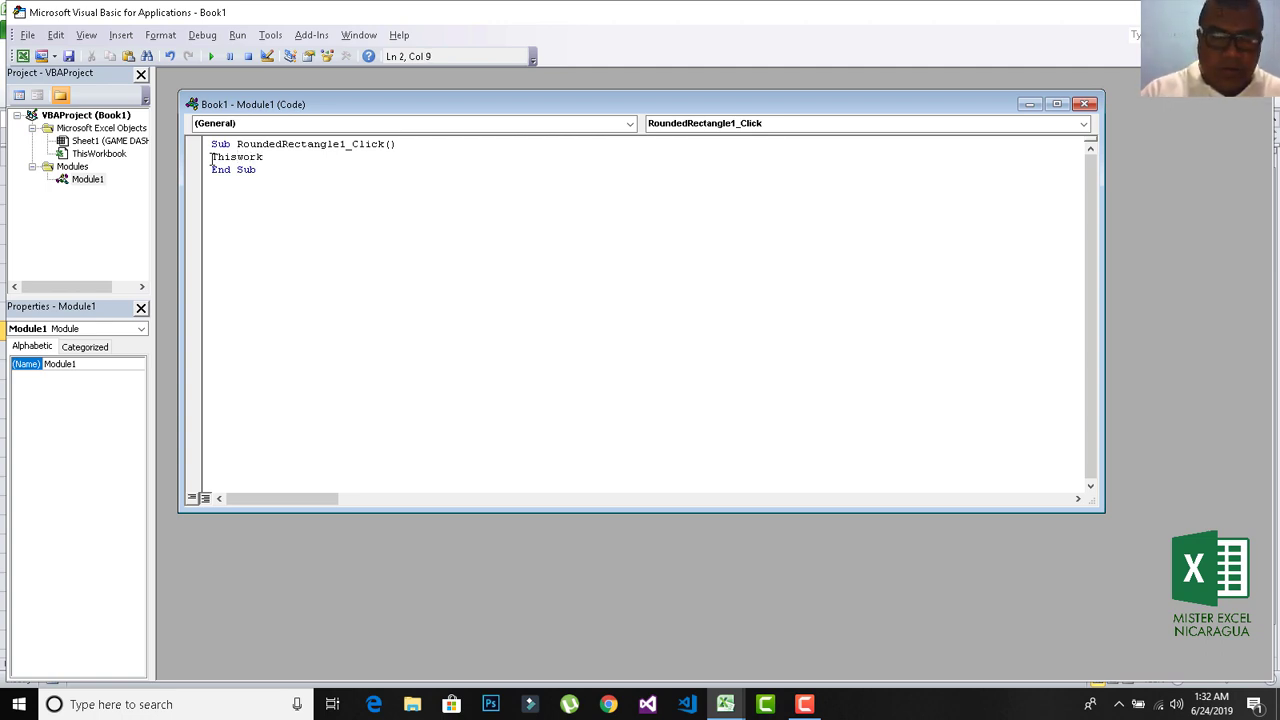
pyautogui.write('book')
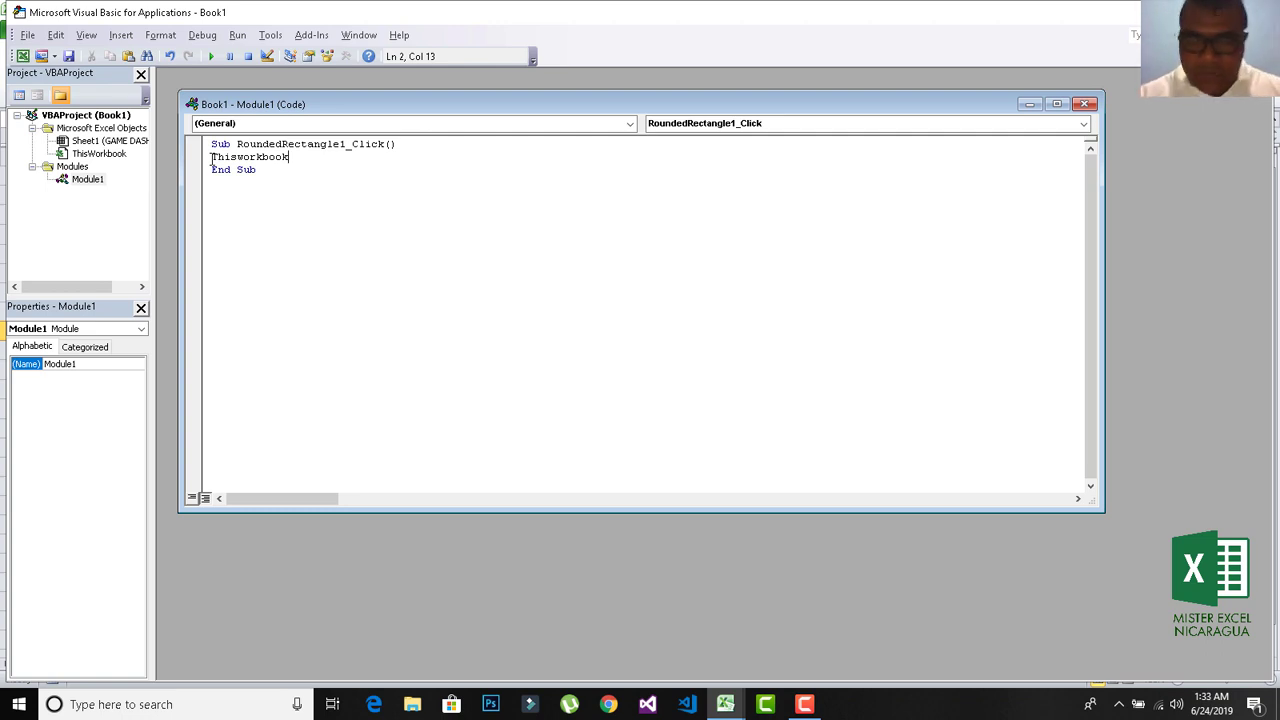
pyautogui.write('.')
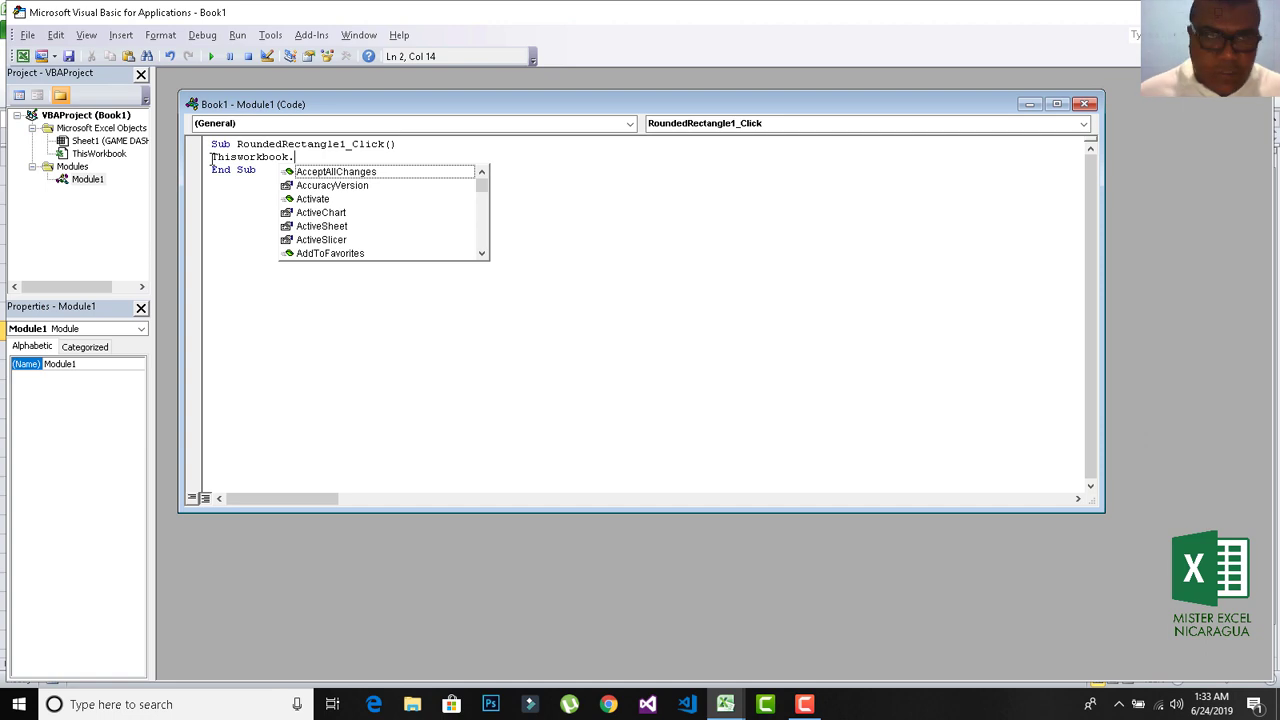
pyautogui.write('wo')
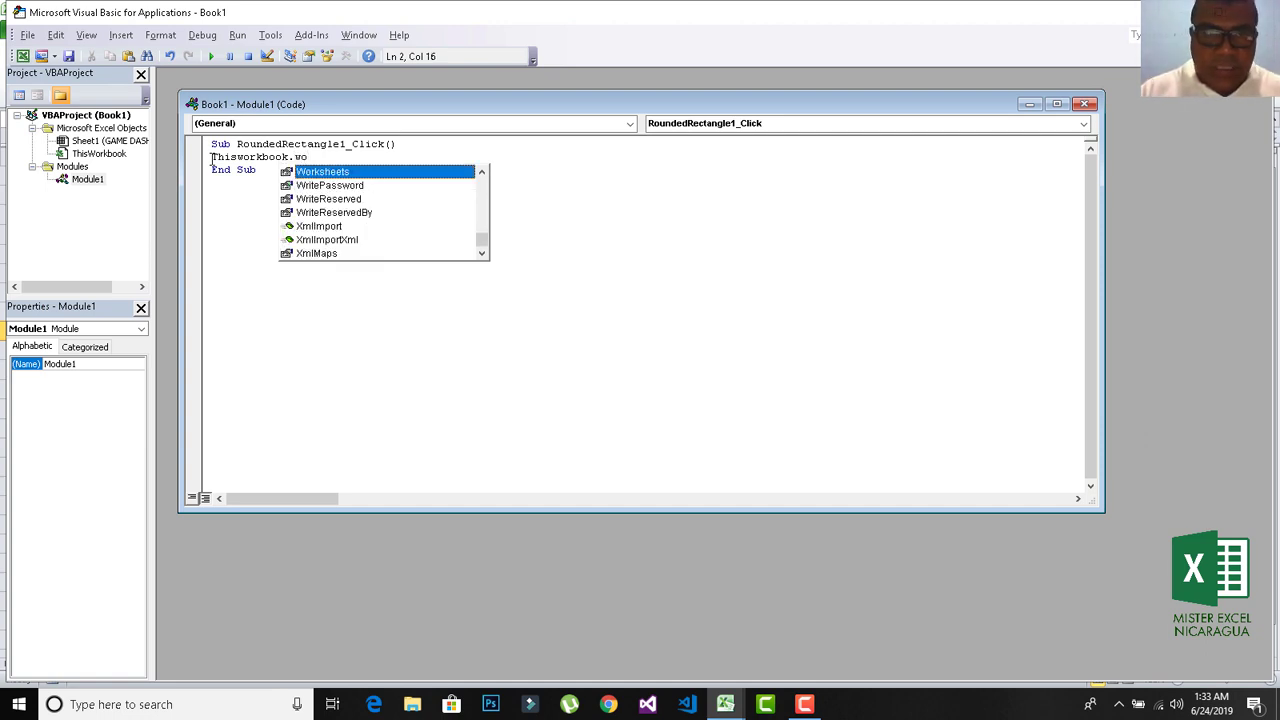
pyautogui.doubleClick(312, 172)
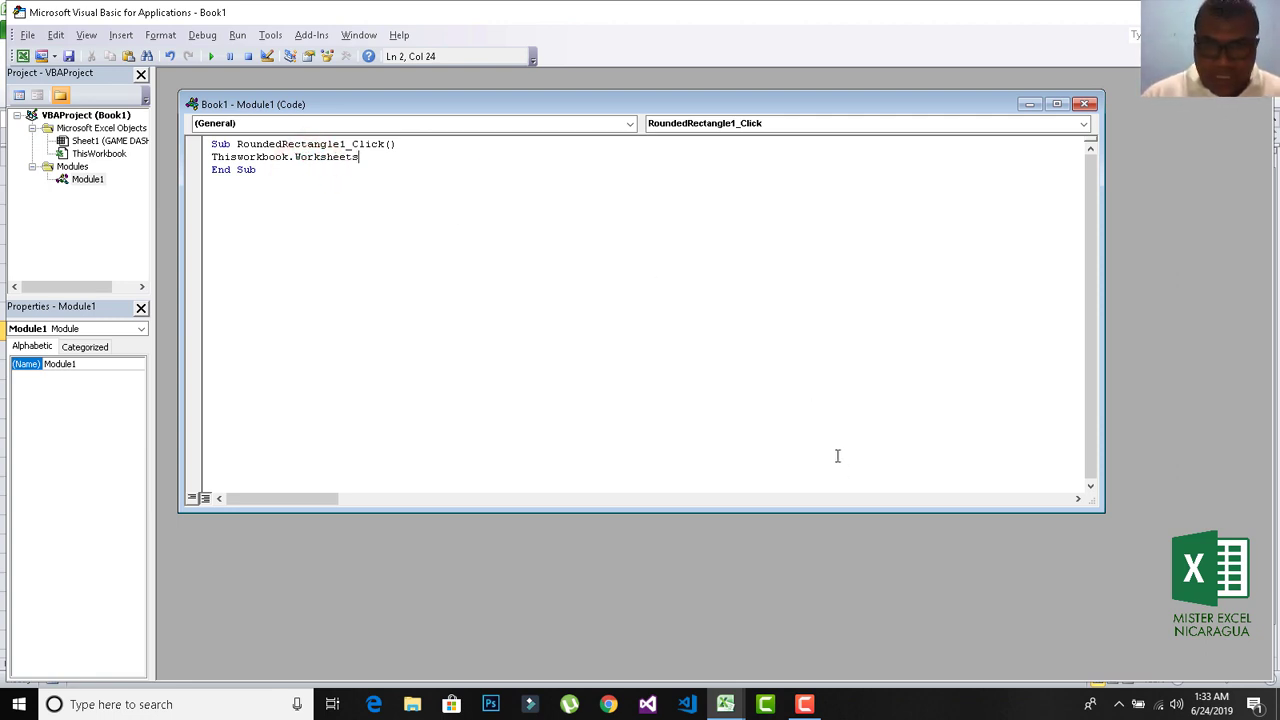
# Step: Switch to the Excel workbook and rename the GAME DASHBOARD sheet as Dashboard
pyautogui.click(725, 704)
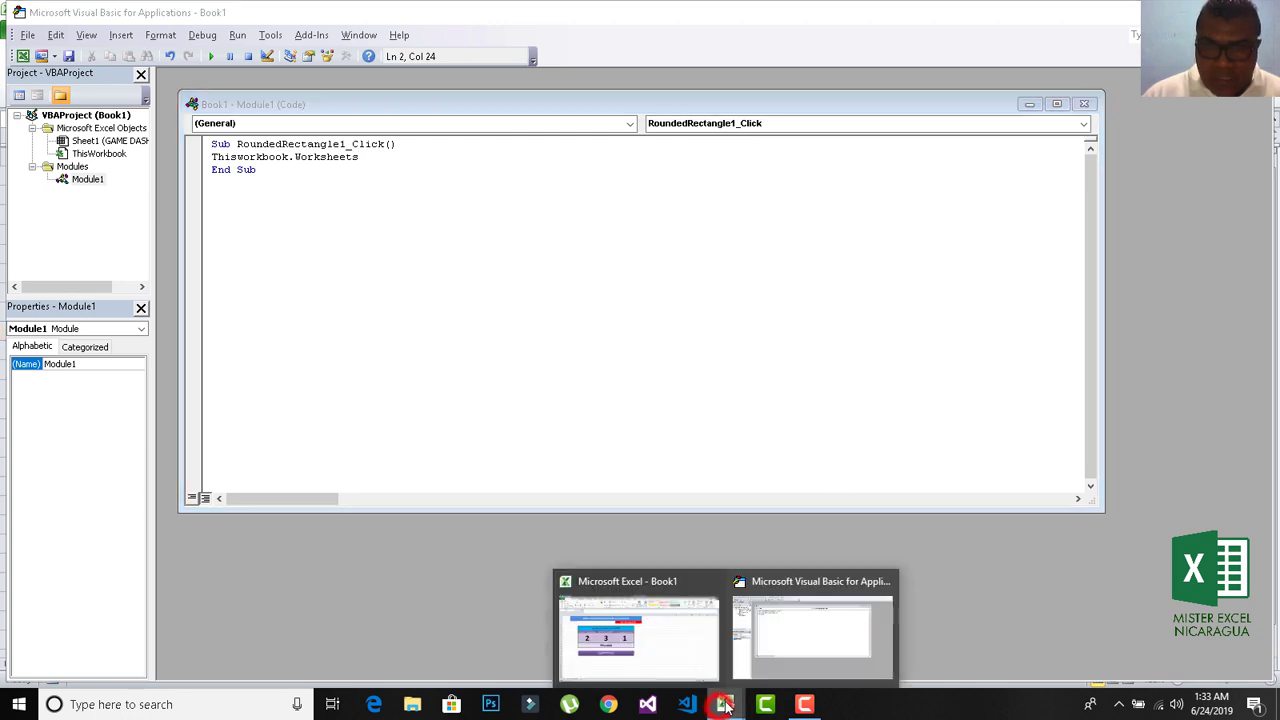
pyautogui.click(668, 648)
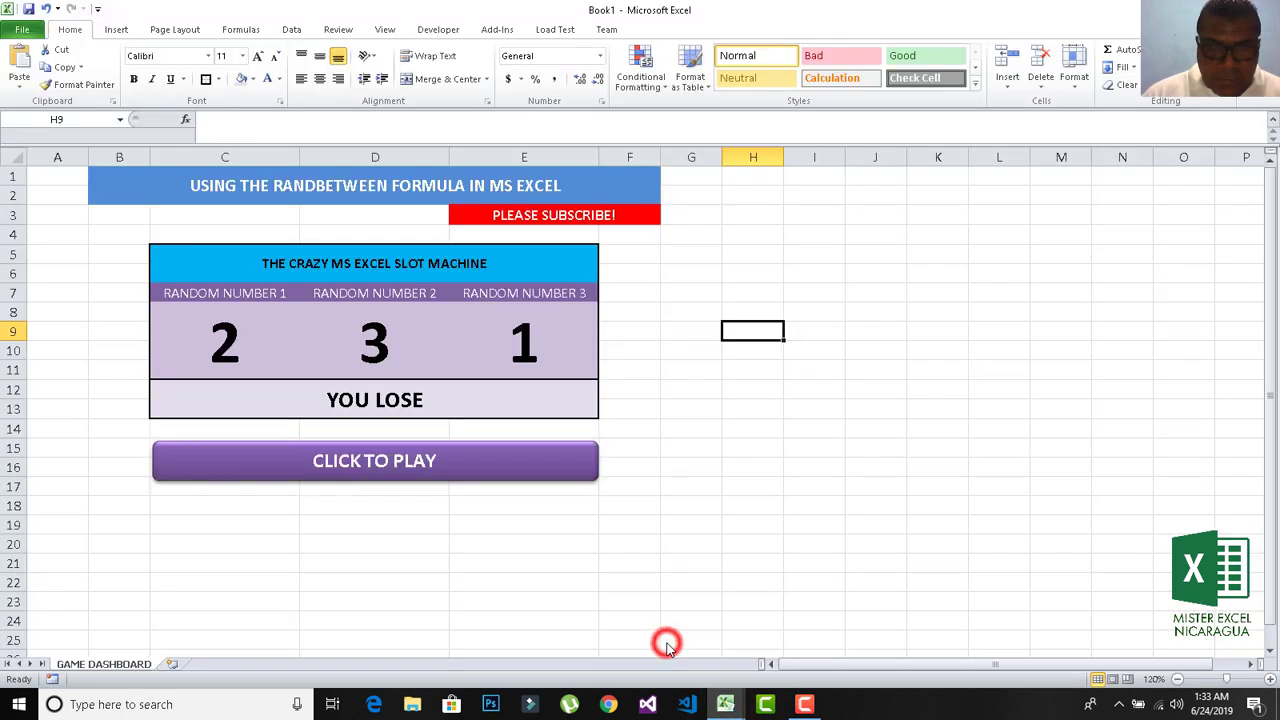
pyautogui.click(110, 664)
pyautogui.doubleClick(110, 664)
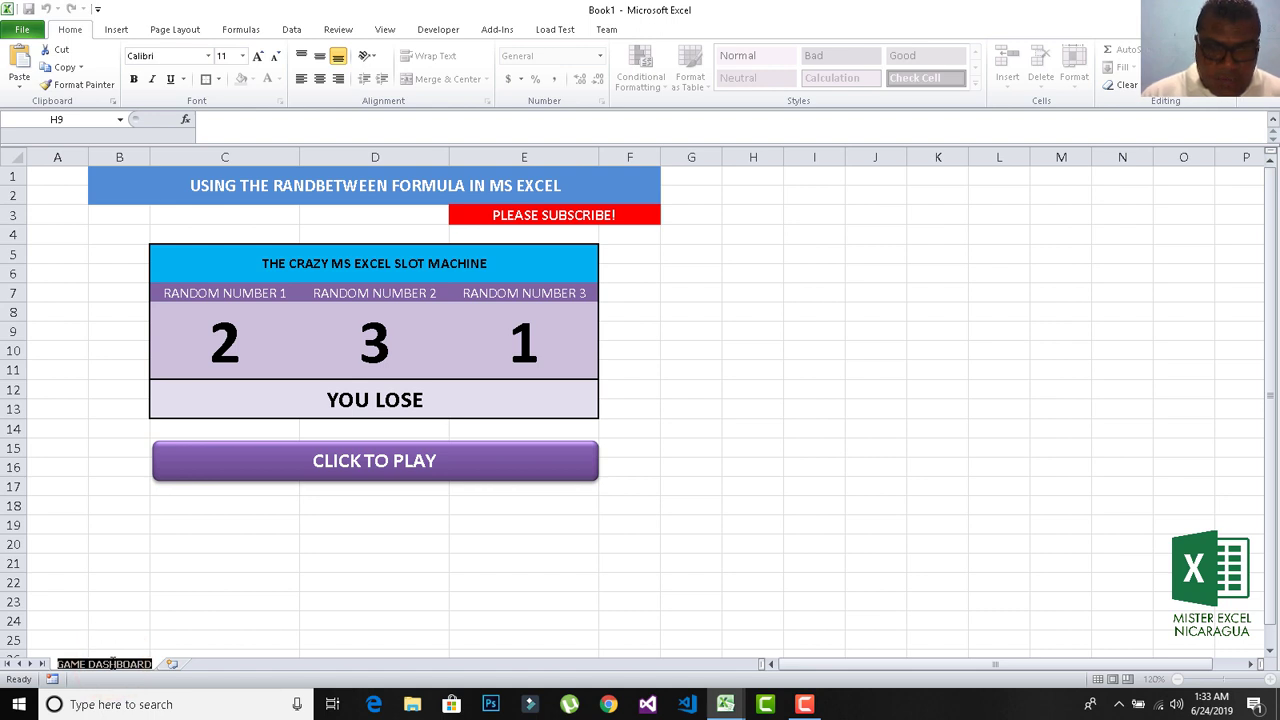
pyautogui.click(113, 664)
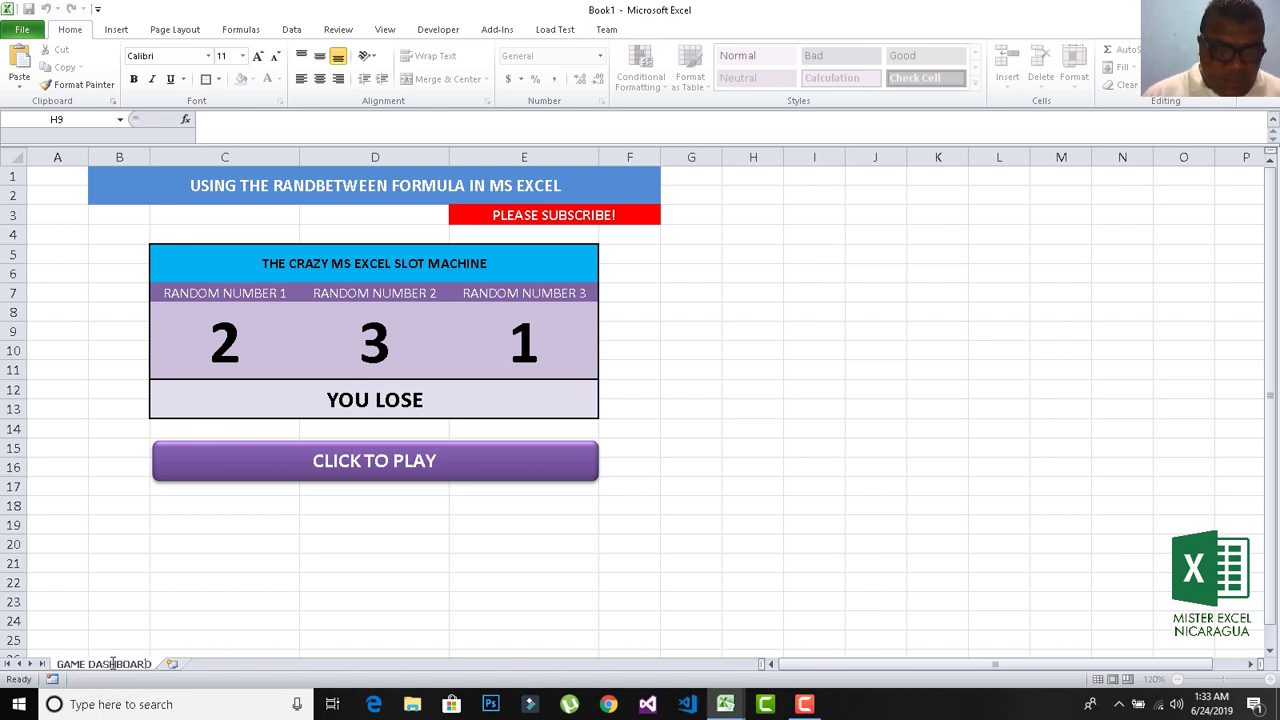
pyautogui.click(148, 664)
pyautogui.doubleClick(150, 664)
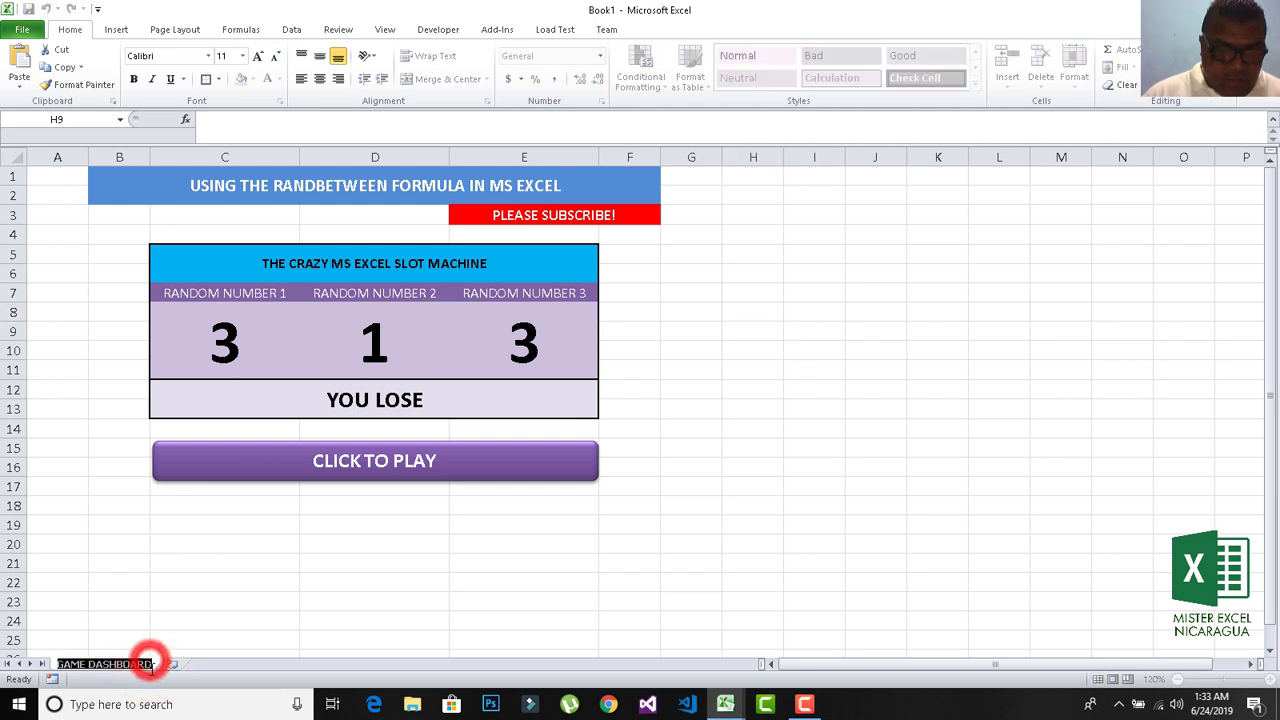
pyautogui.write('Dash')
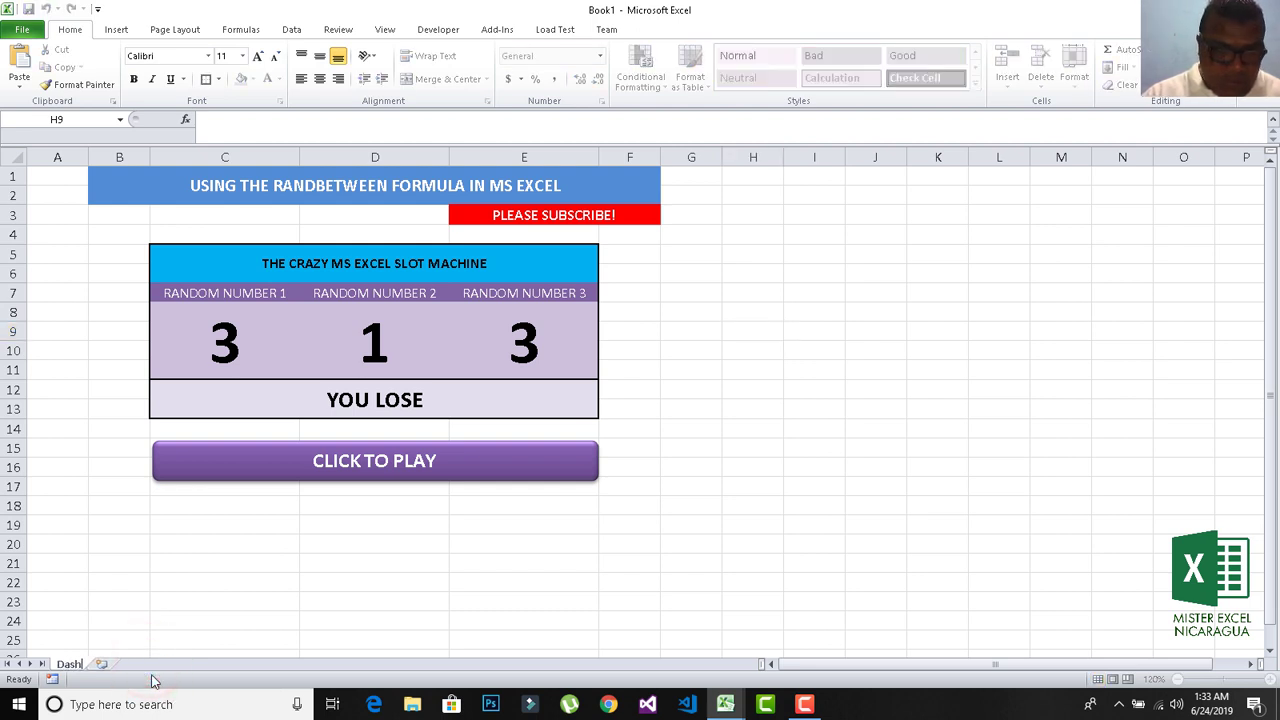
pyautogui.write('board')
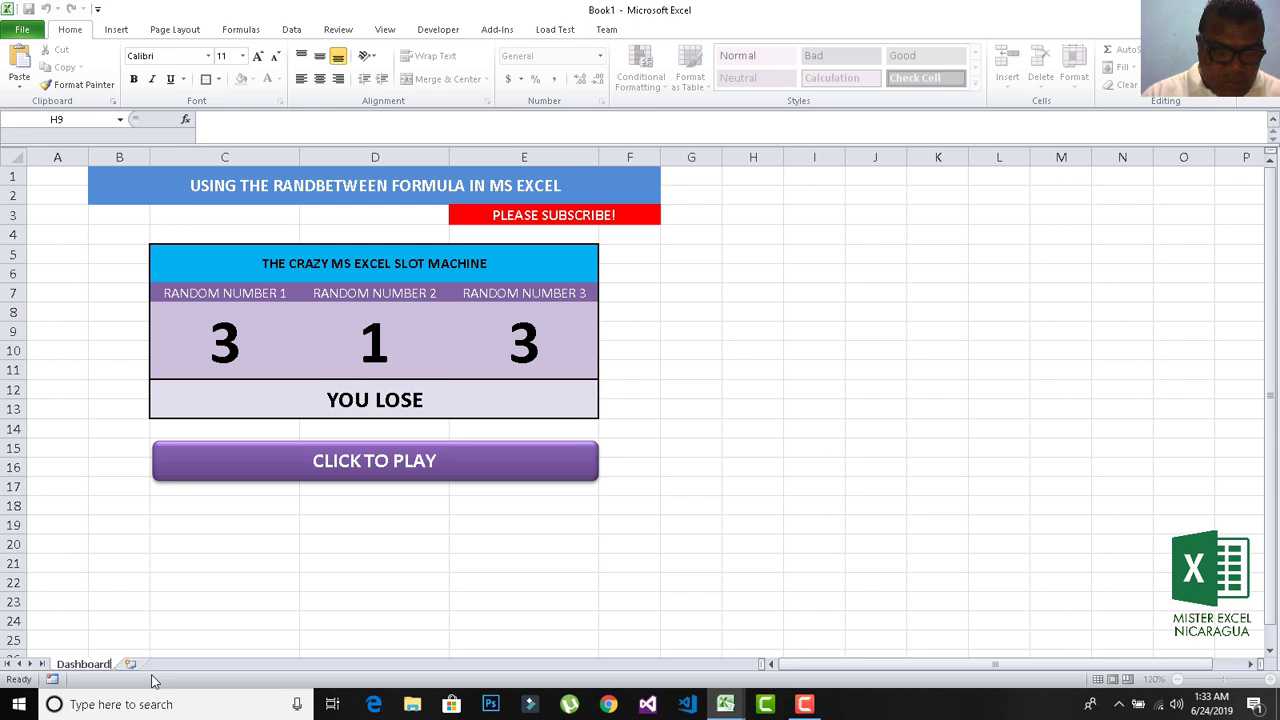
pyautogui.press('Return')
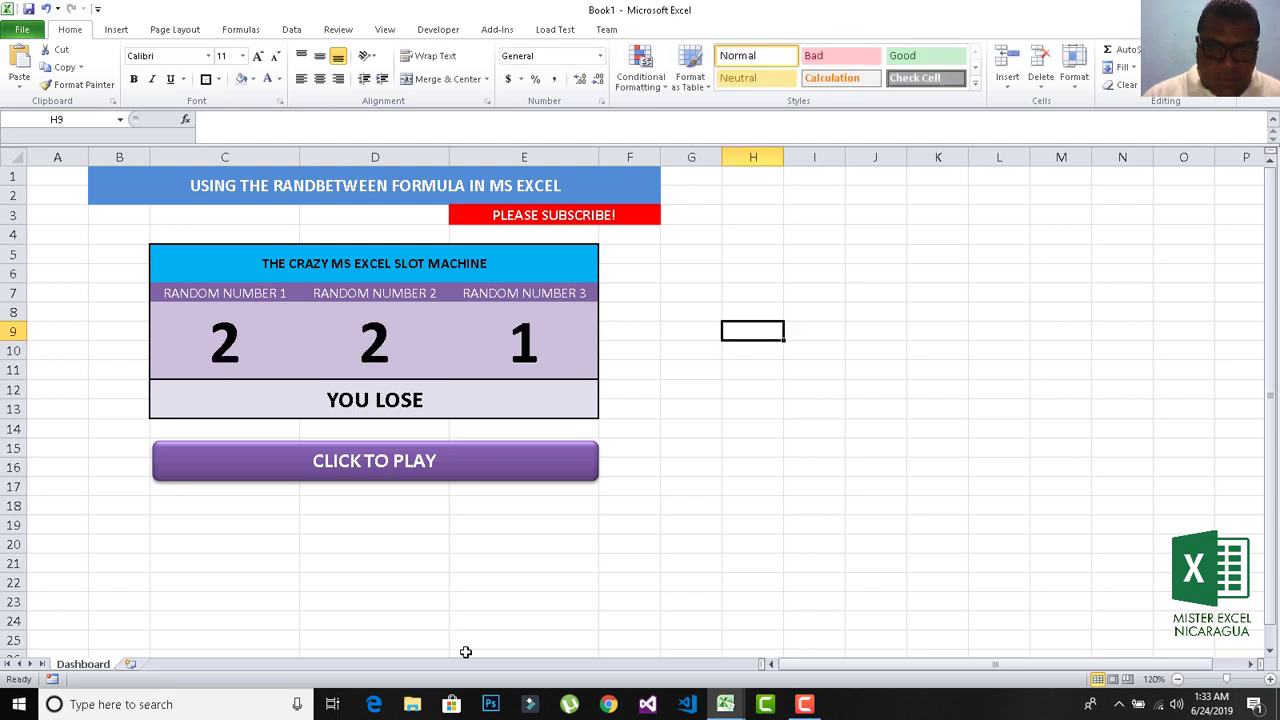
# Step: Return to the Visual Basic editor and add the sheet reference ("Dashboard") after ThisWorkbook.Worksheets
pyautogui.moveTo(726, 704)
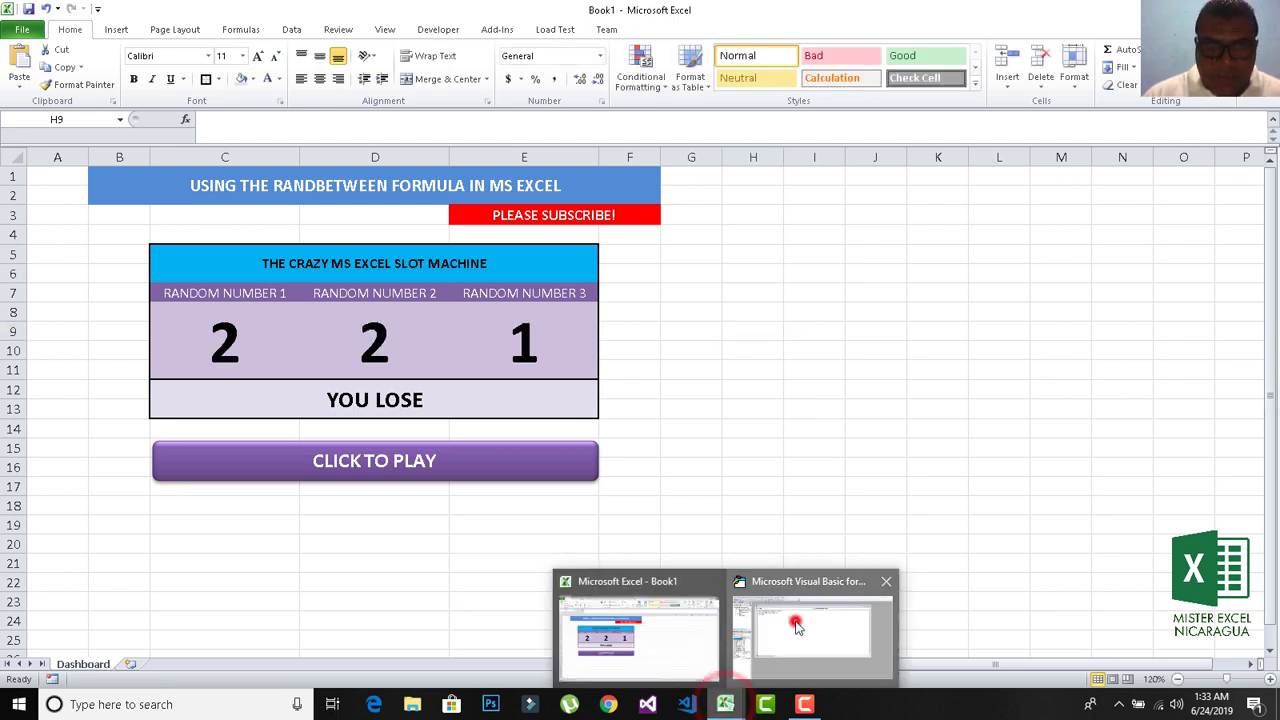
pyautogui.click(795, 621)
pyautogui.click(374, 157)
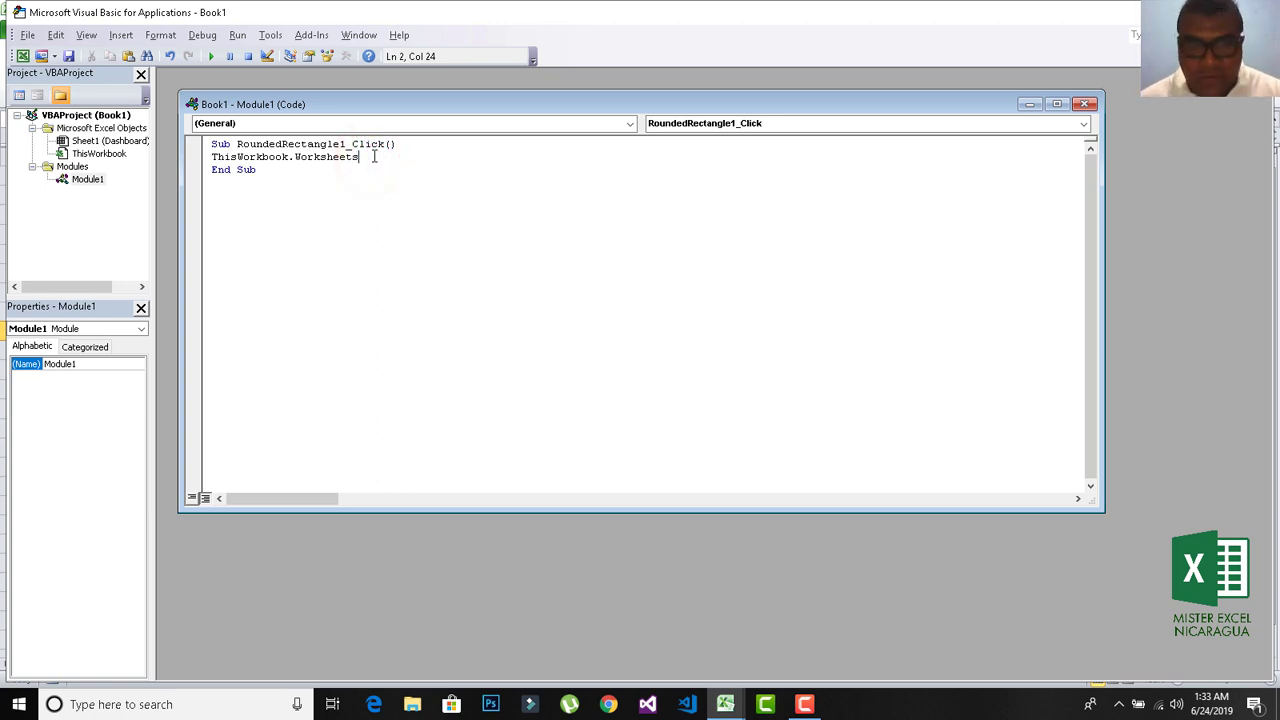
pyautogui.write('(')
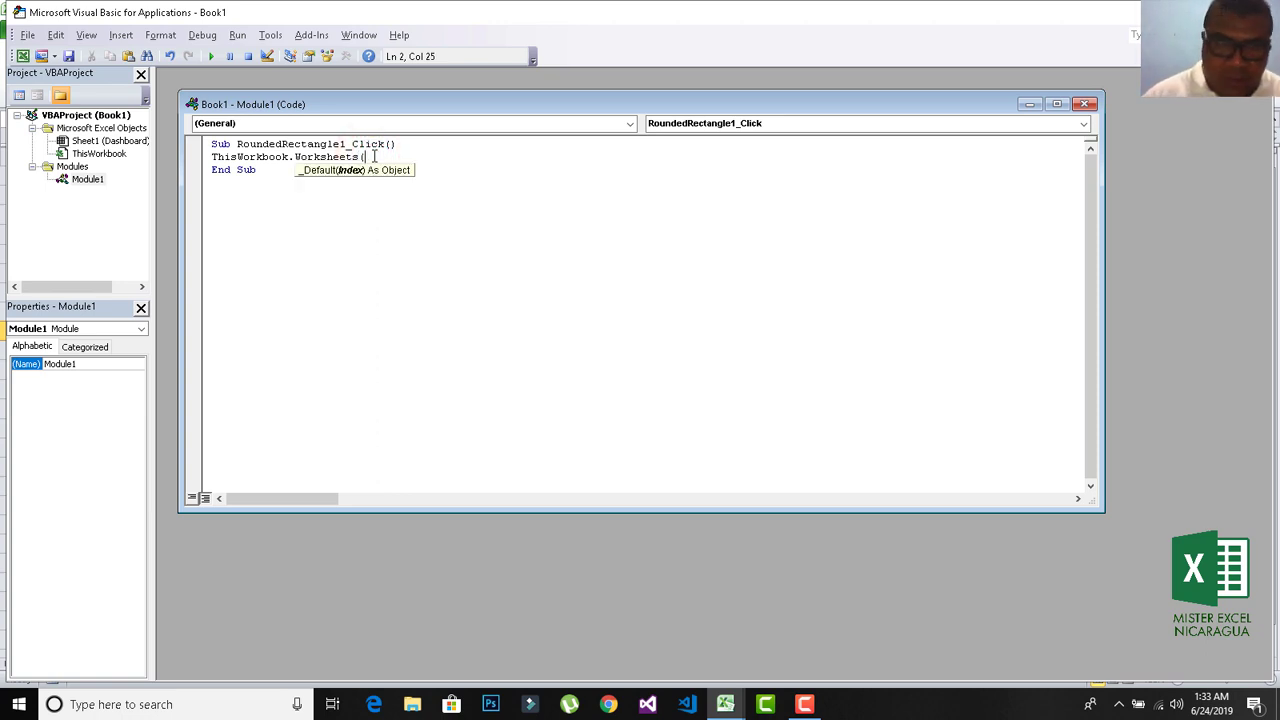
pyautogui.write('""')
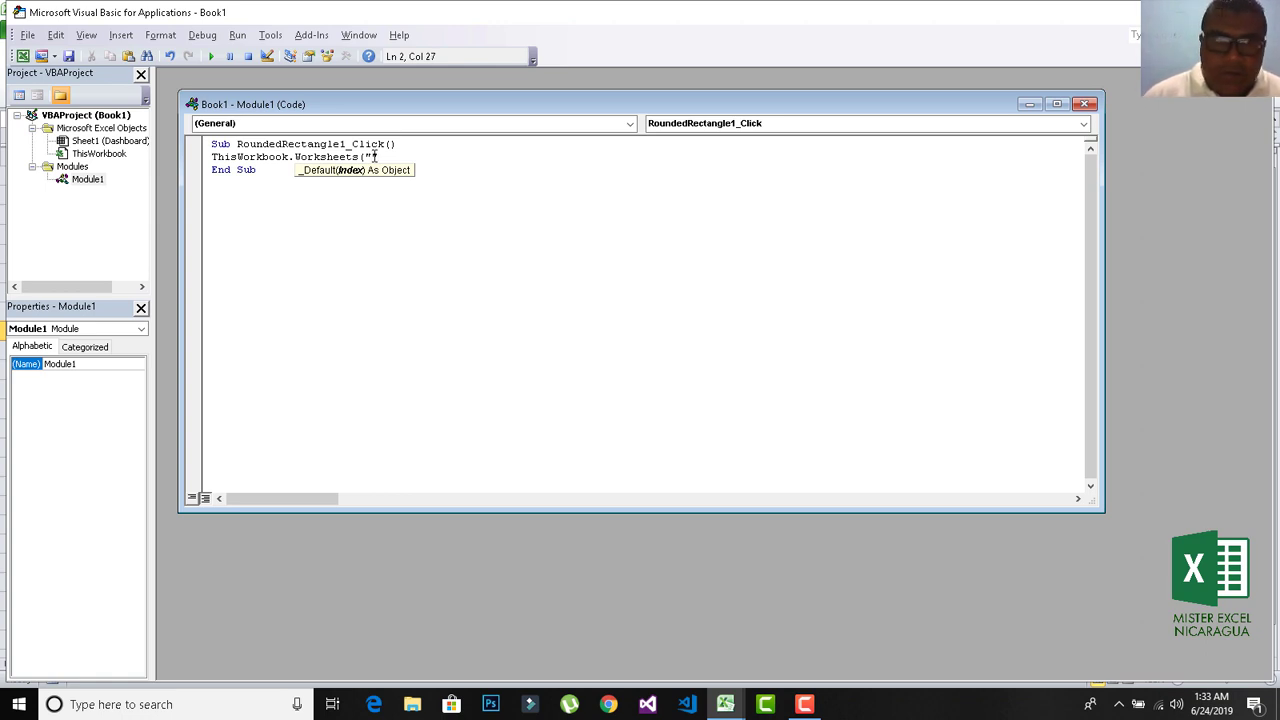
pyautogui.write('Da')
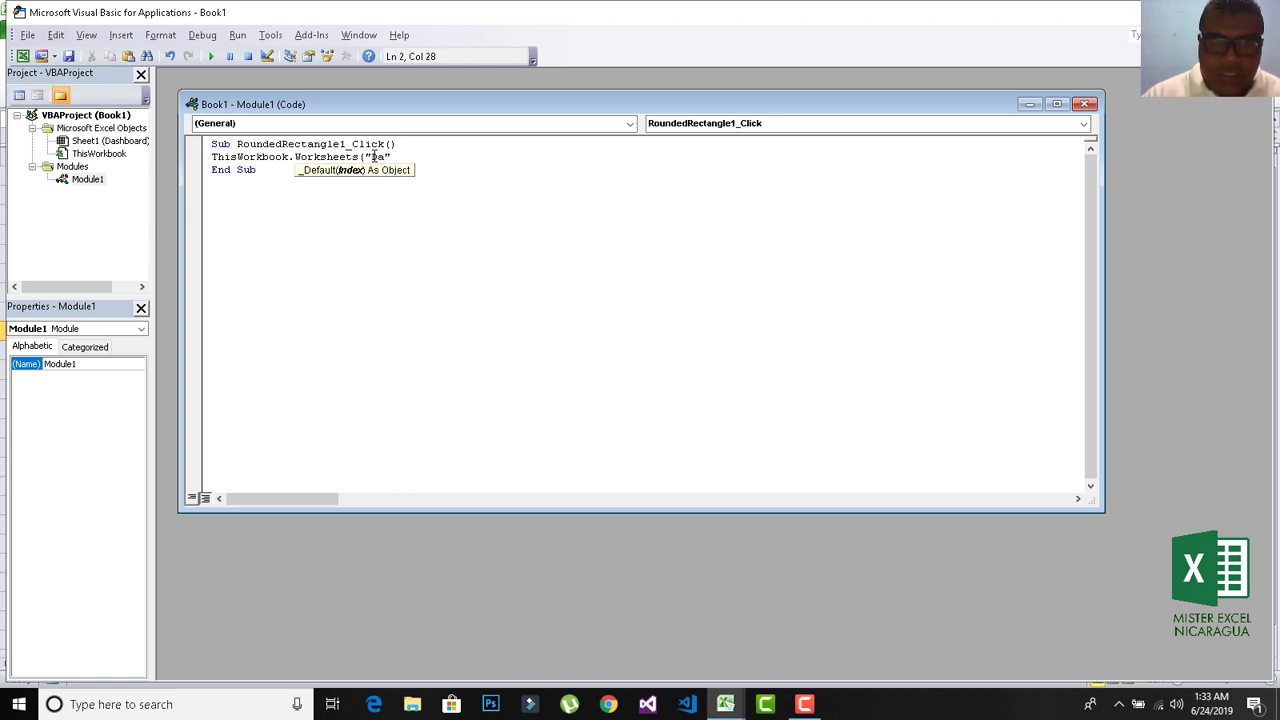
pyautogui.write('shboard')
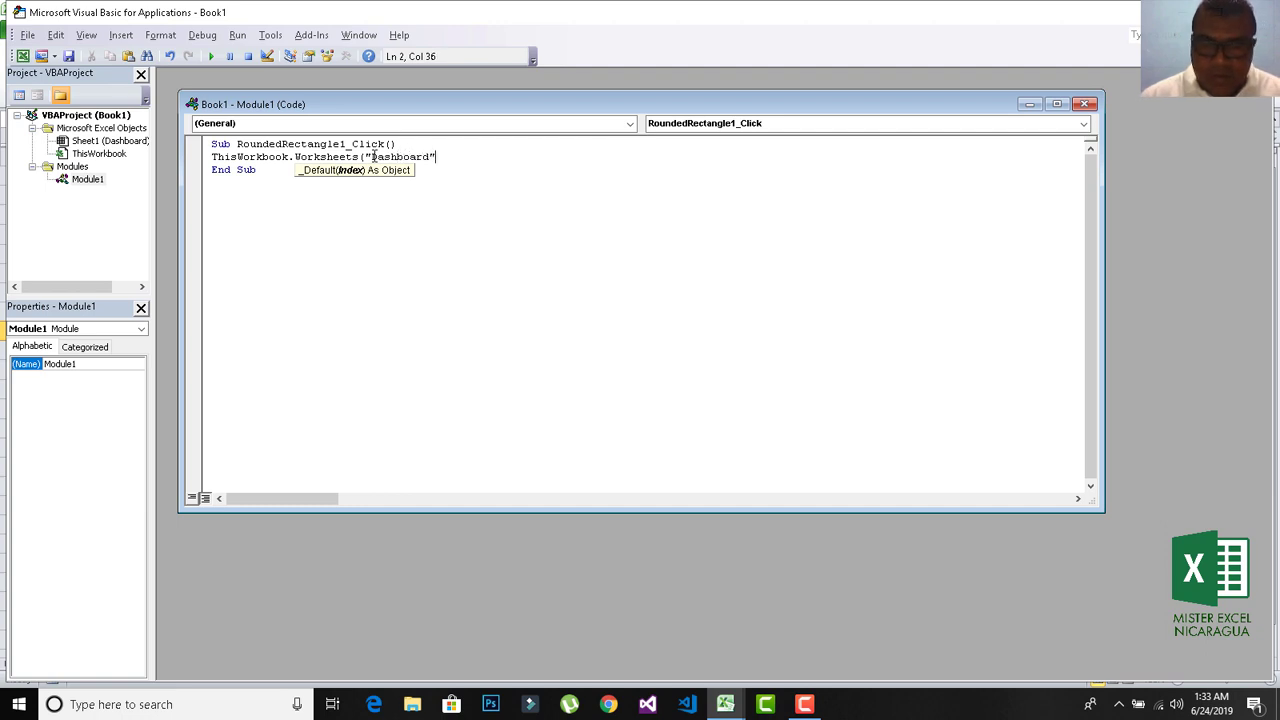
pyautogui.write(')')
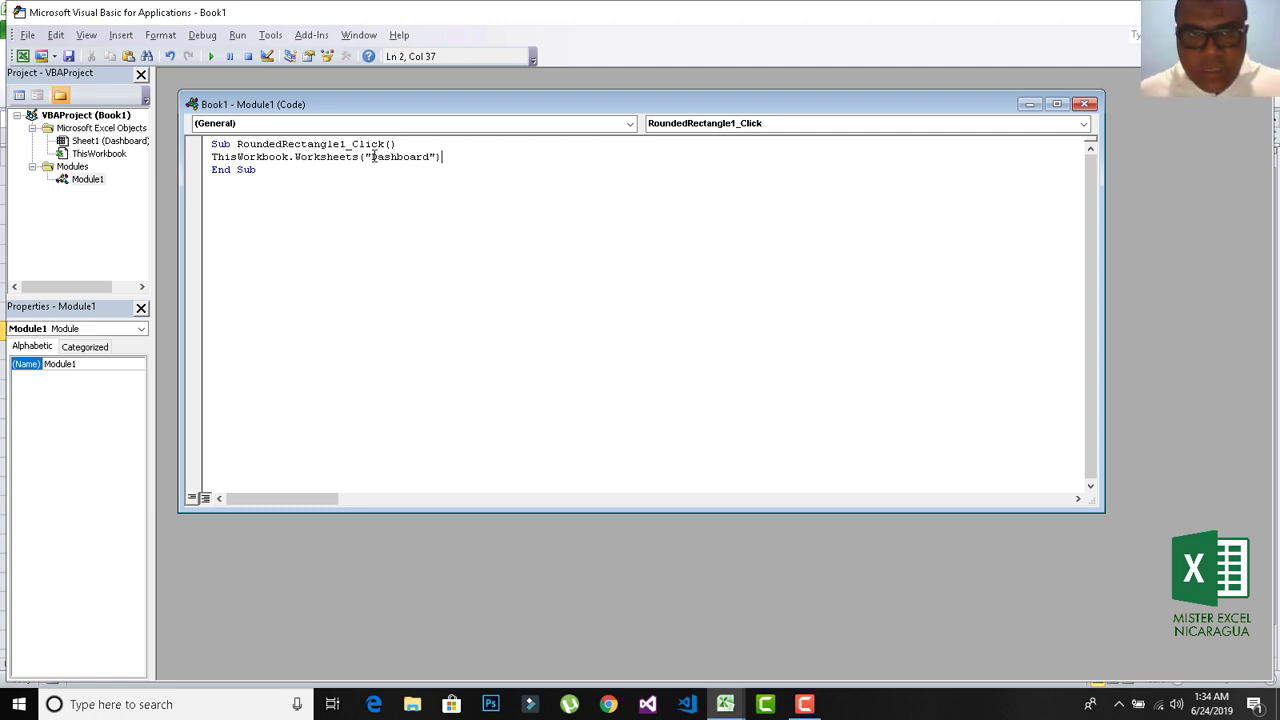
# Step: Append .Range("A2") to the ThisWorkbook.Worksheets("Dashboard") statement in the RoundedRectangle1_Click macro
pyautogui.write('.')
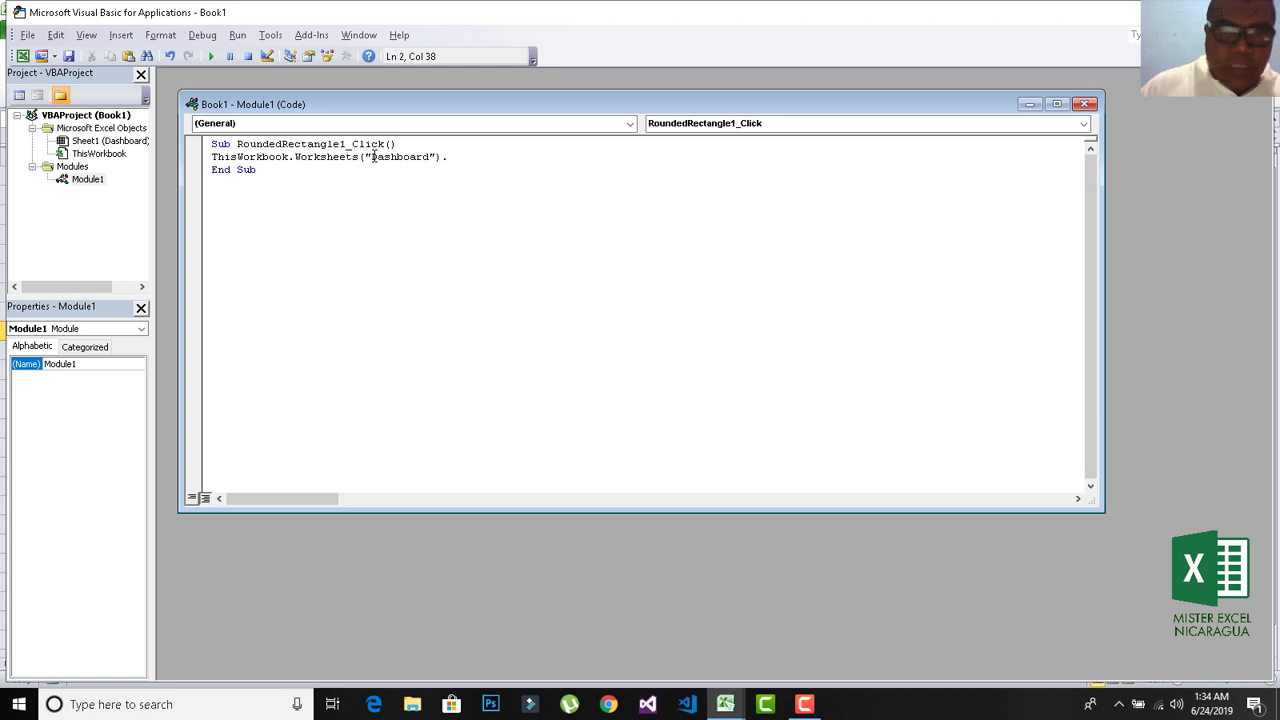
pyautogui.press('BackSpace')
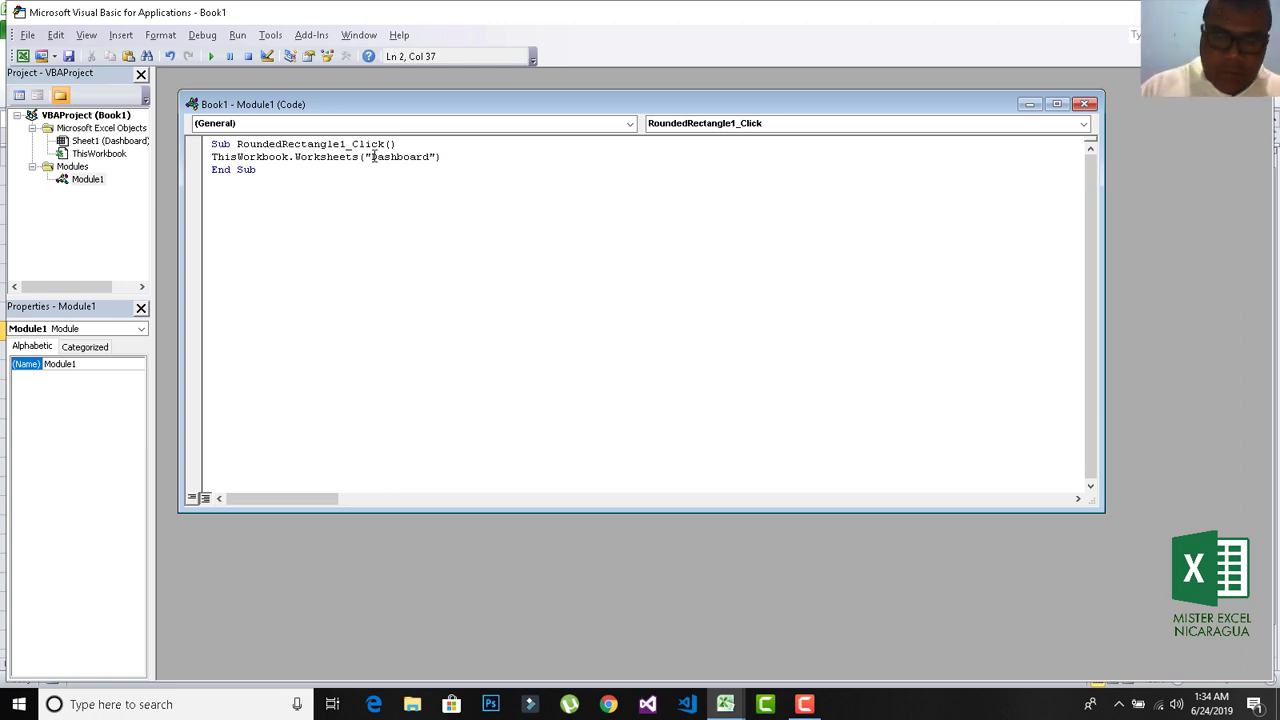
pyautogui.write('.Range')
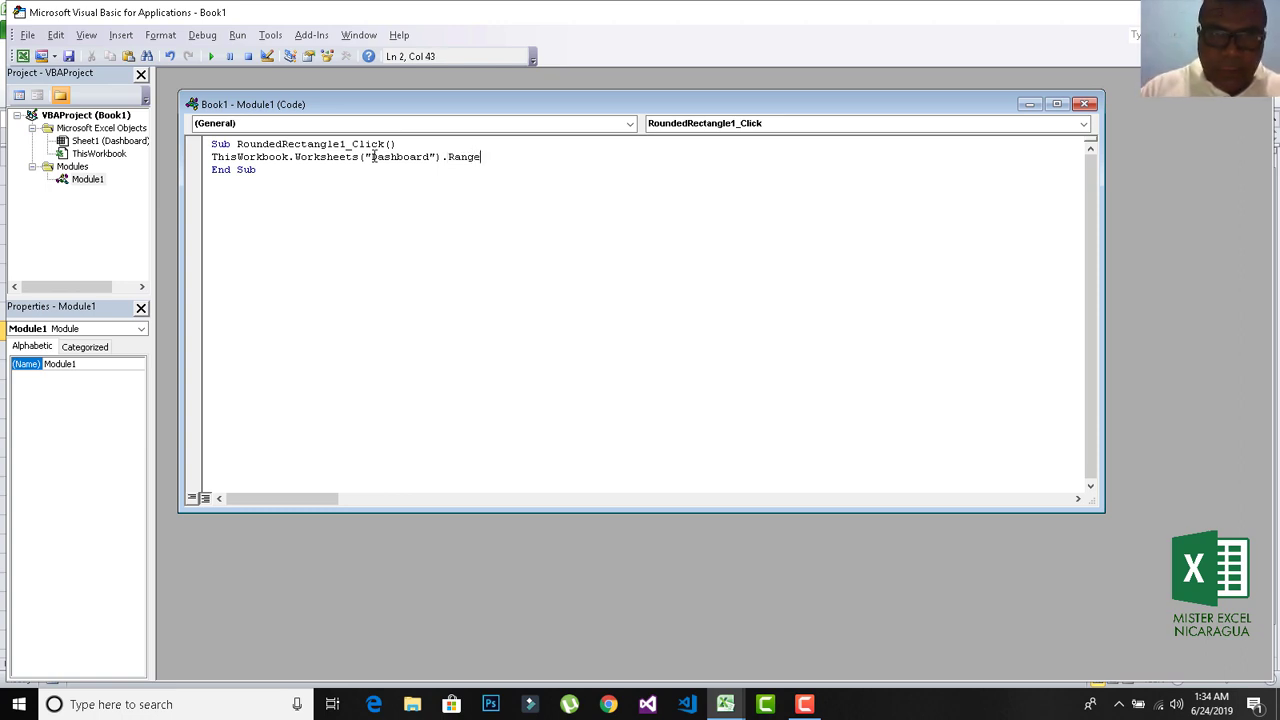
pyautogui.write('(')
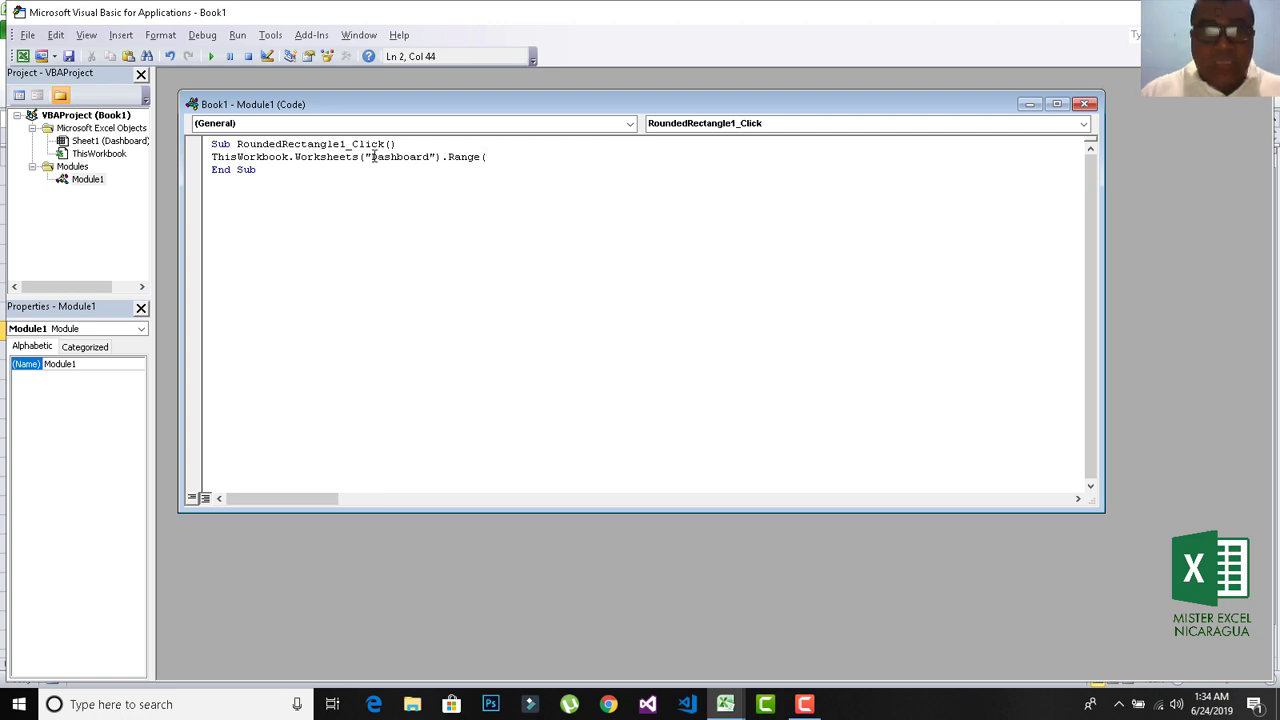
pyautogui.write('"')
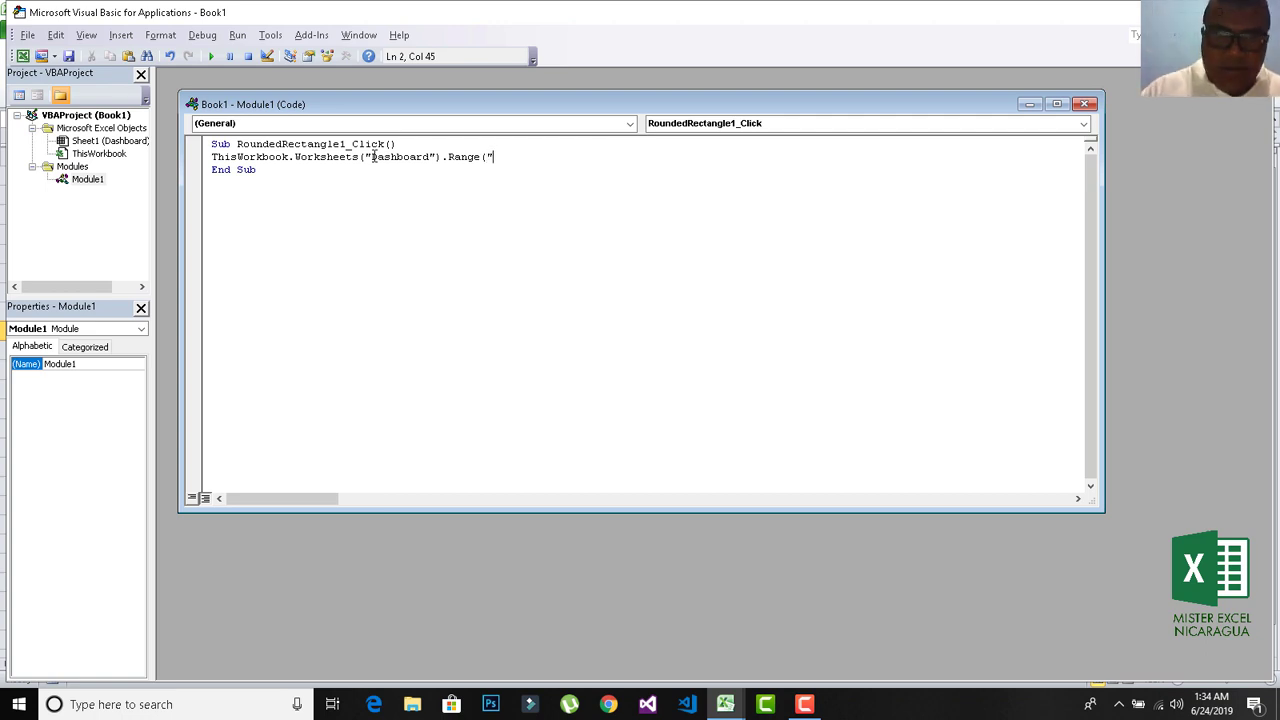
pyautogui.write('")')
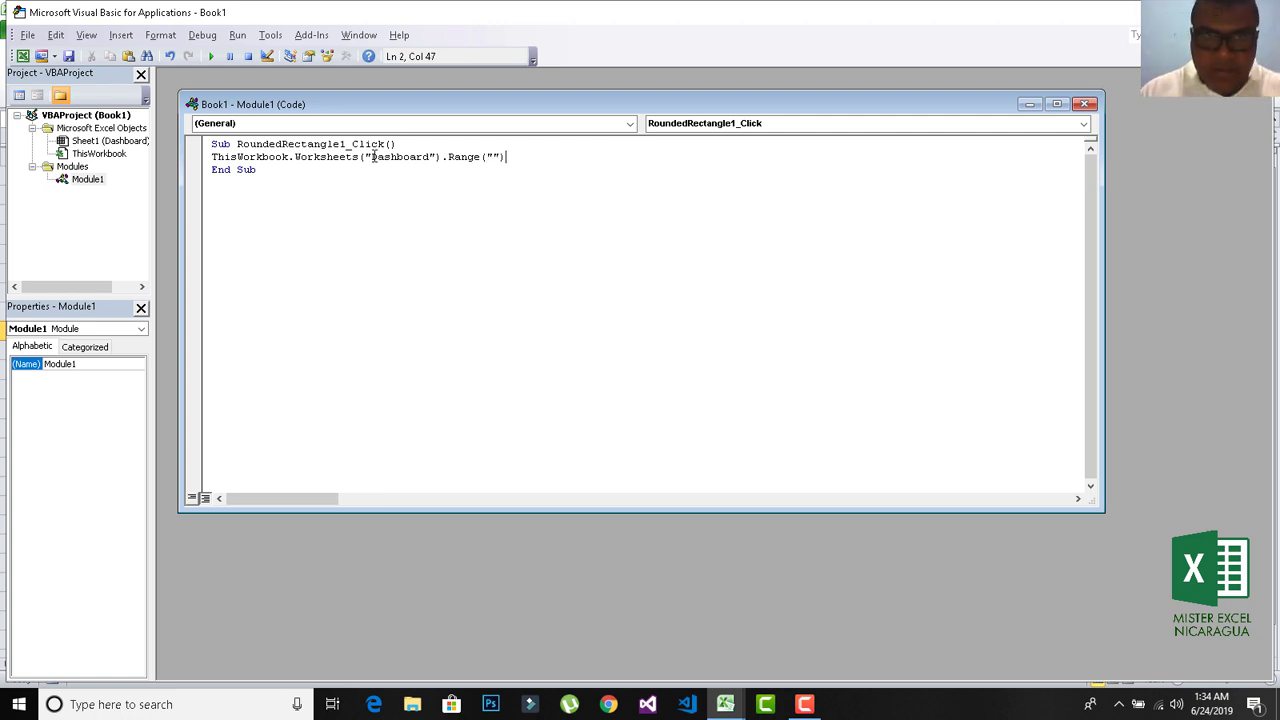
pyautogui.click(493, 156)
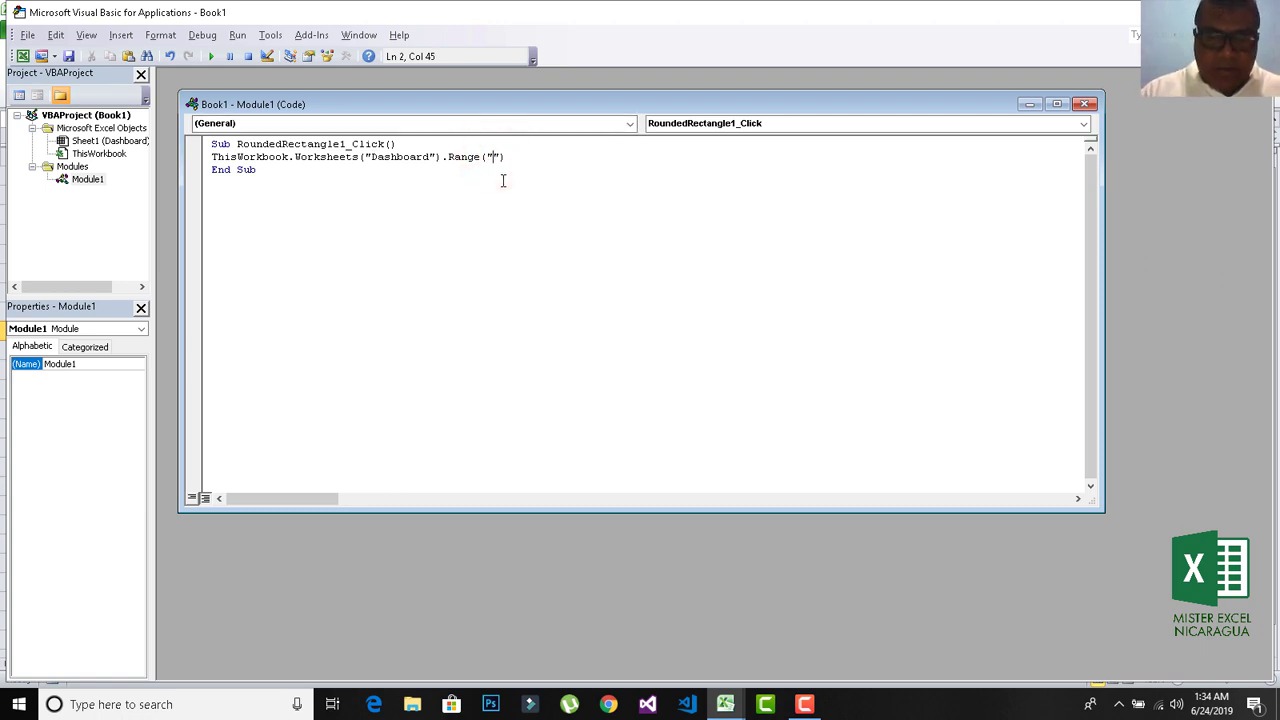
pyautogui.write('A2')
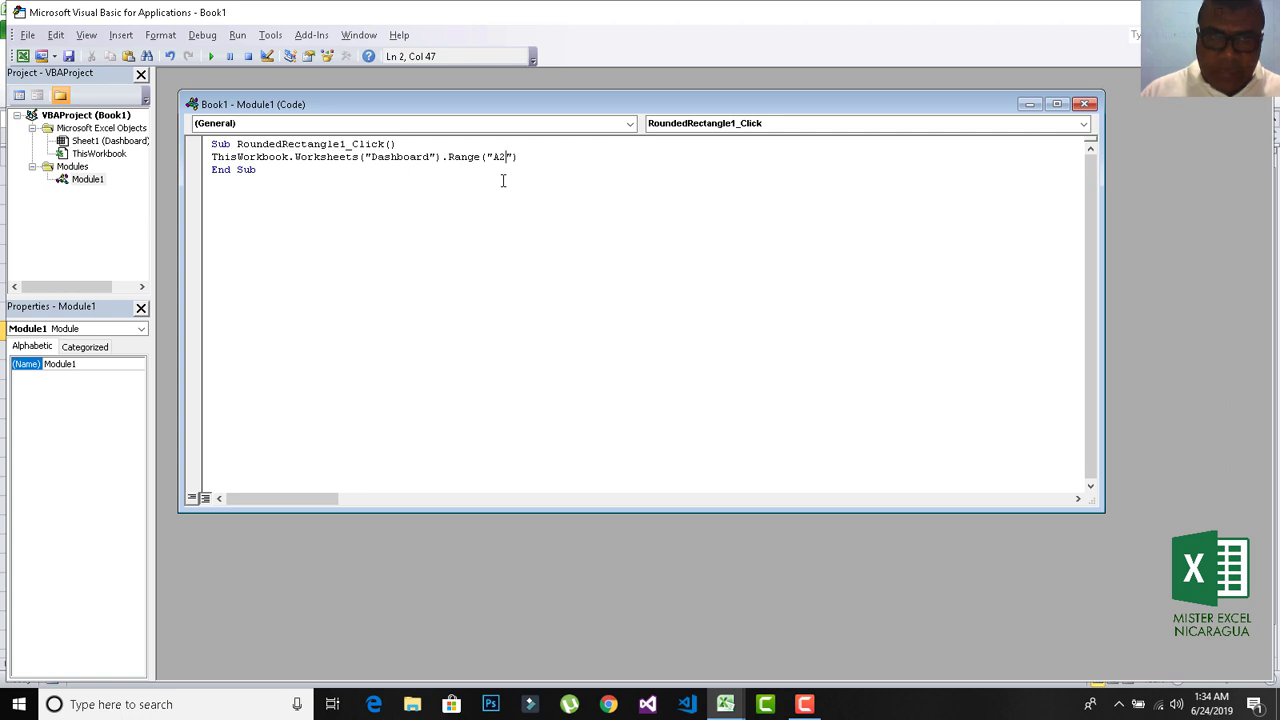
pyautogui.press('Right')
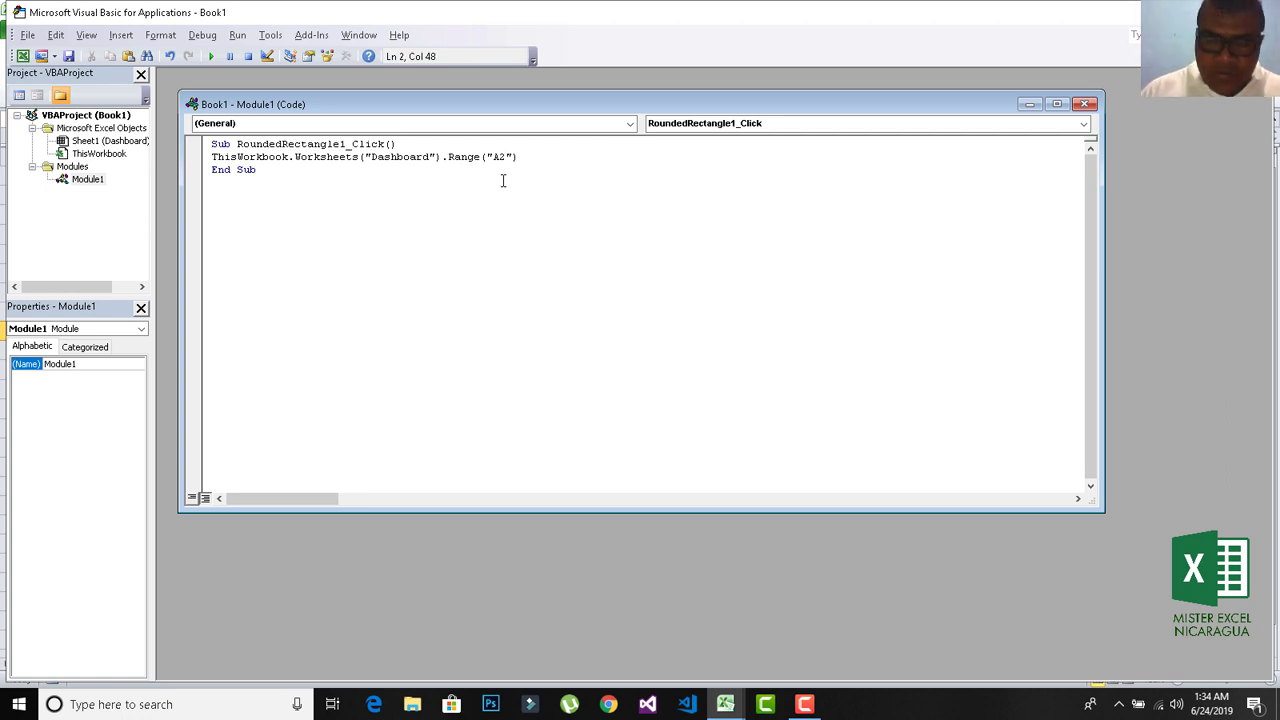
pyautogui.press('Right')
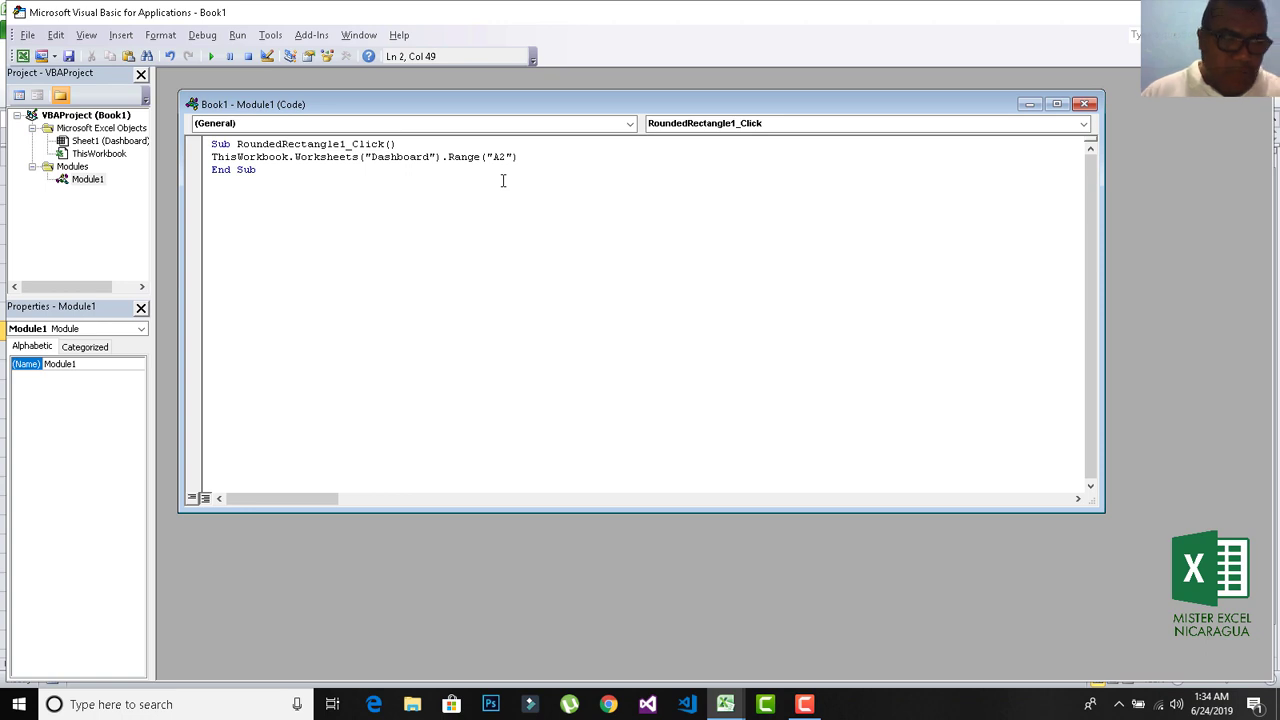
# Step: Complete the macro statement with the .Calculate method after the Range reference and start a new line below it
pyautogui.write('.')
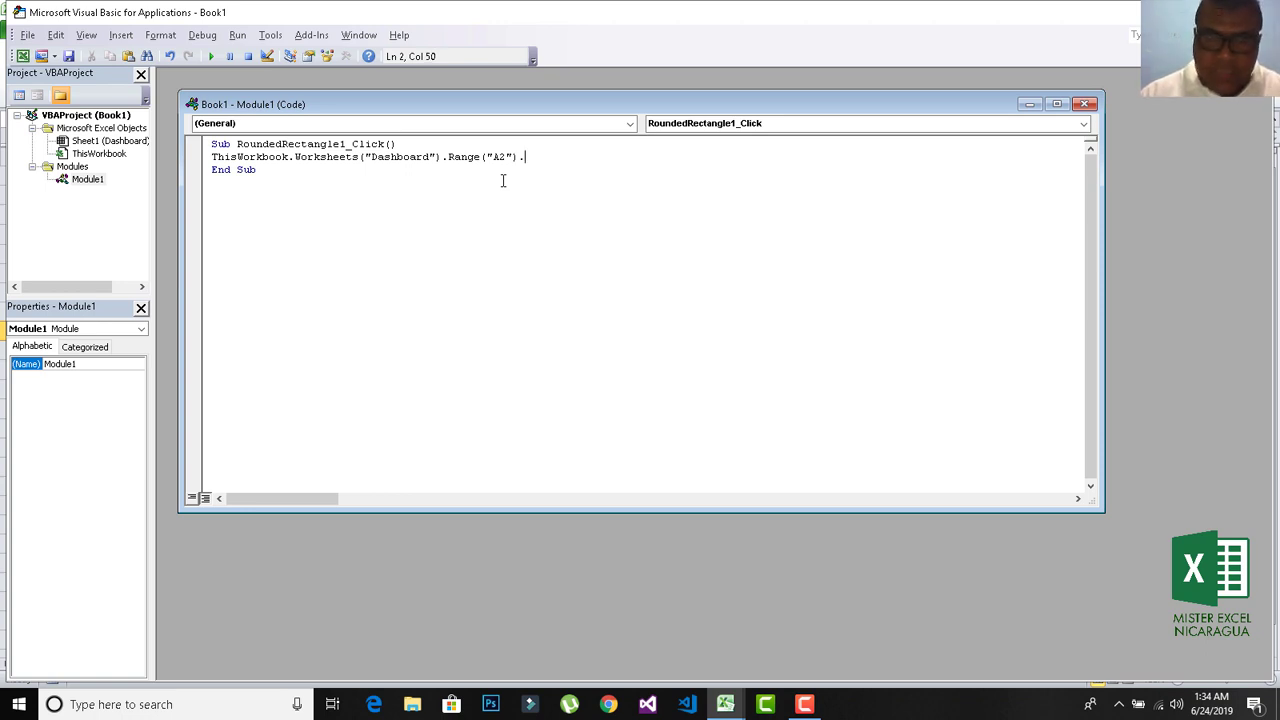
pyautogui.click(503, 180)
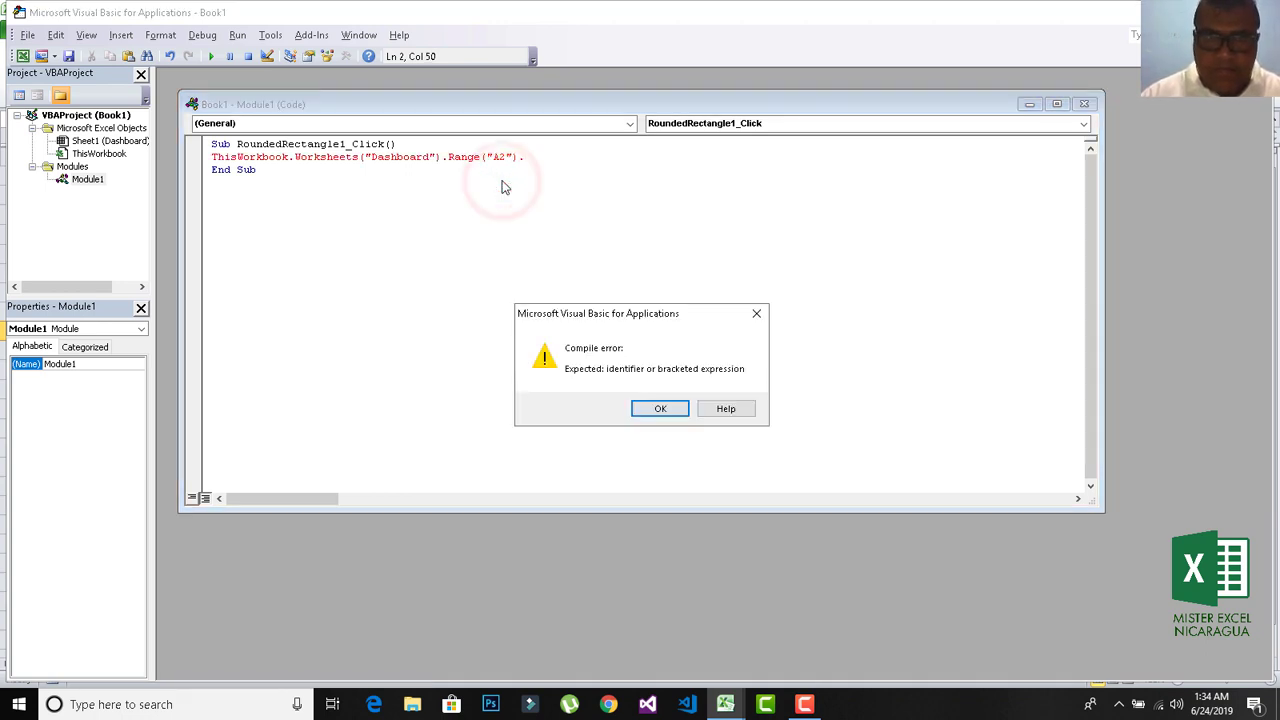
pyautogui.click(654, 409)
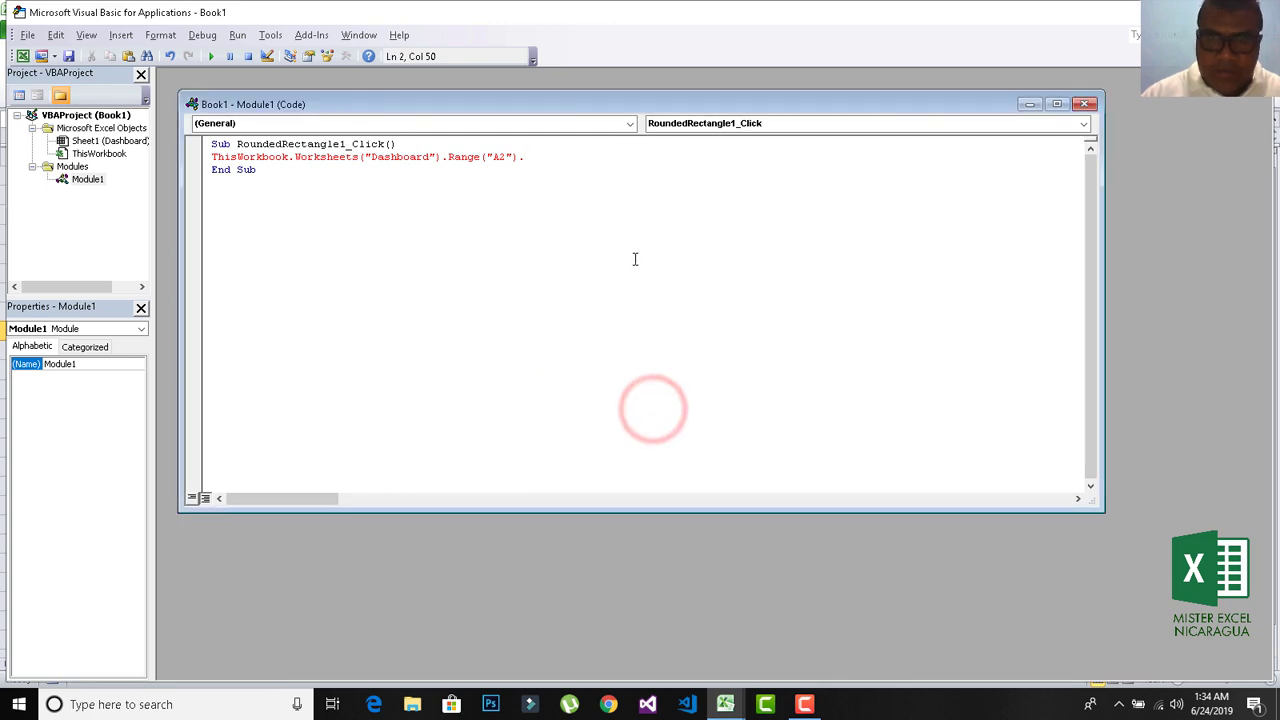
pyautogui.press('BackSpace')
pyautogui.press('BackSpace')
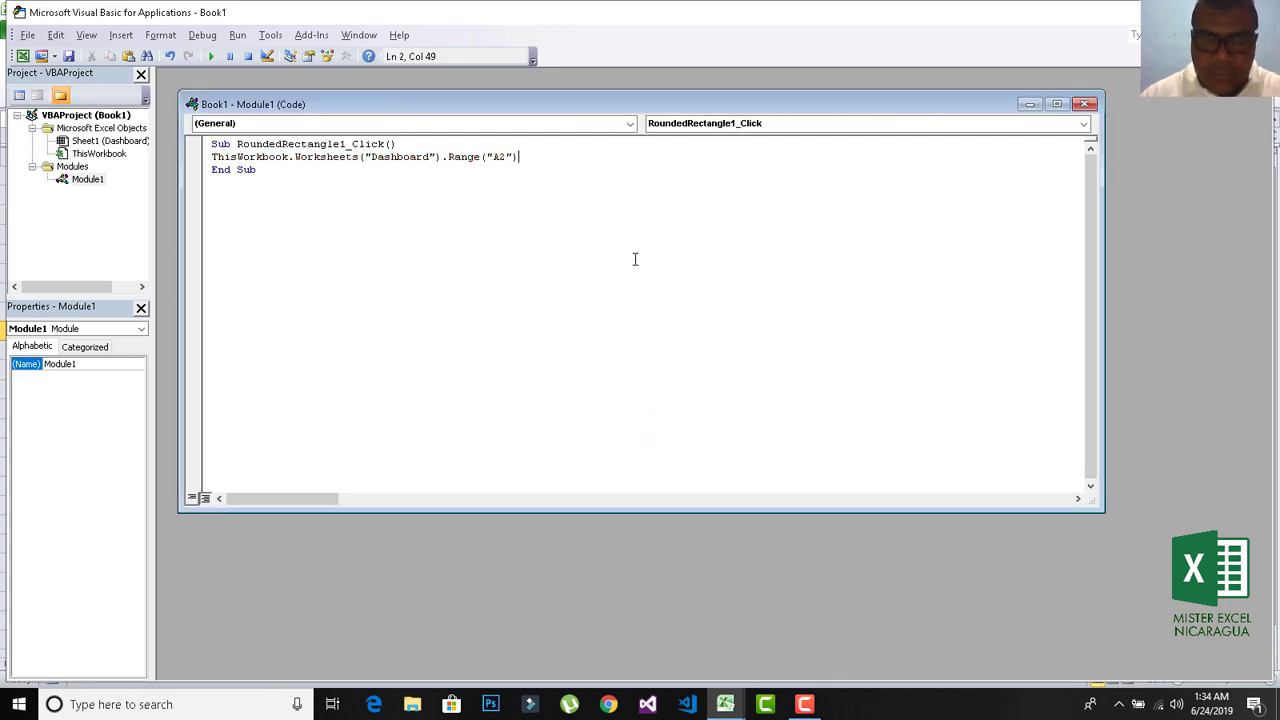
pyautogui.write('.ca')
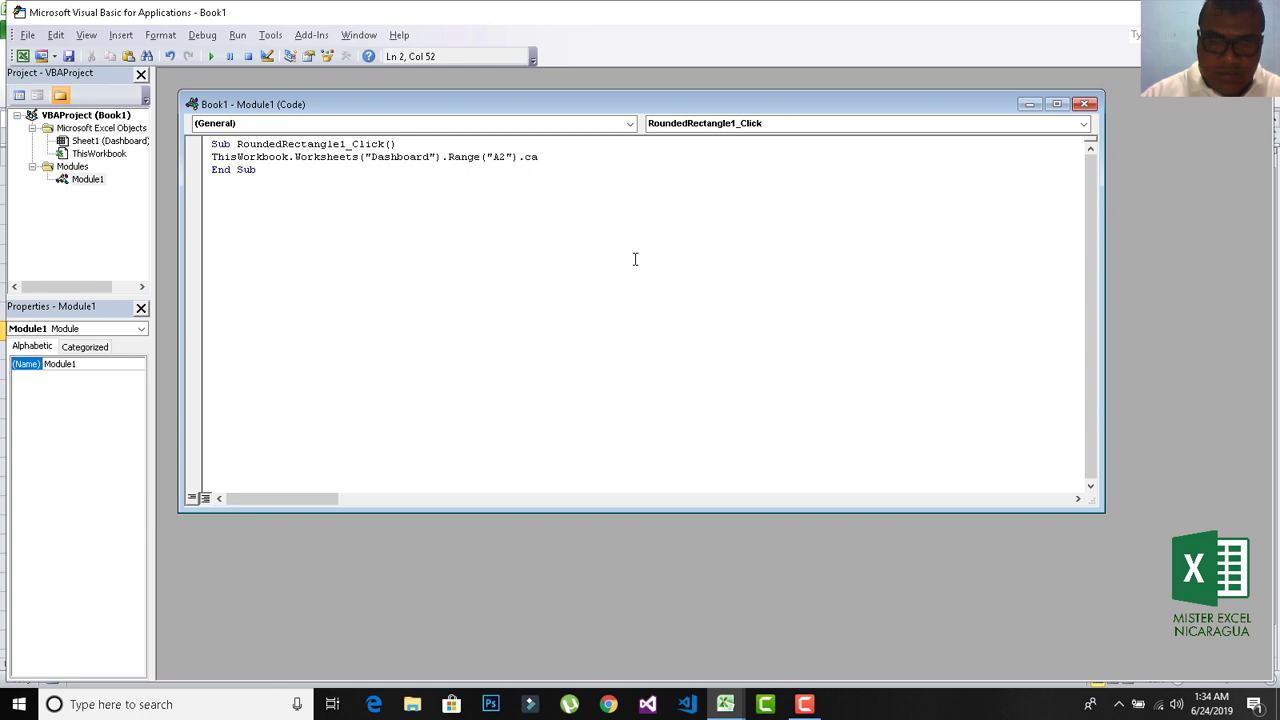
pyautogui.write('lculate')
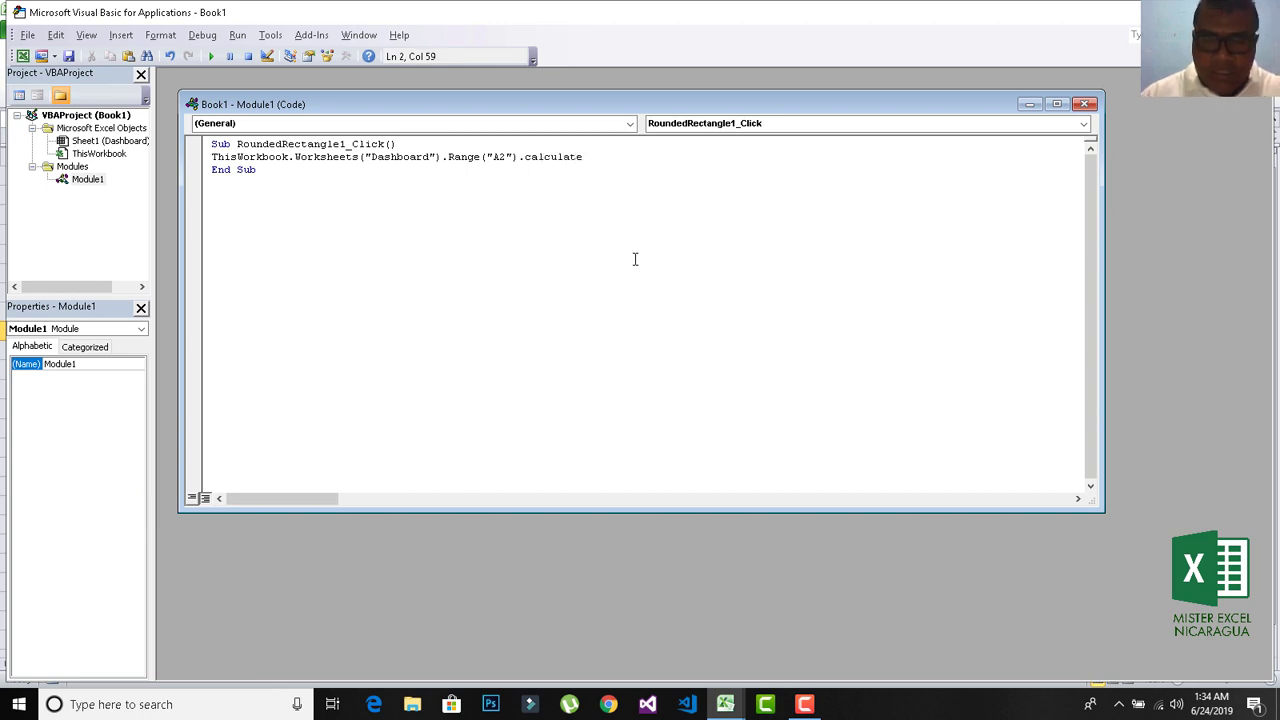
pyautogui.press('Return')
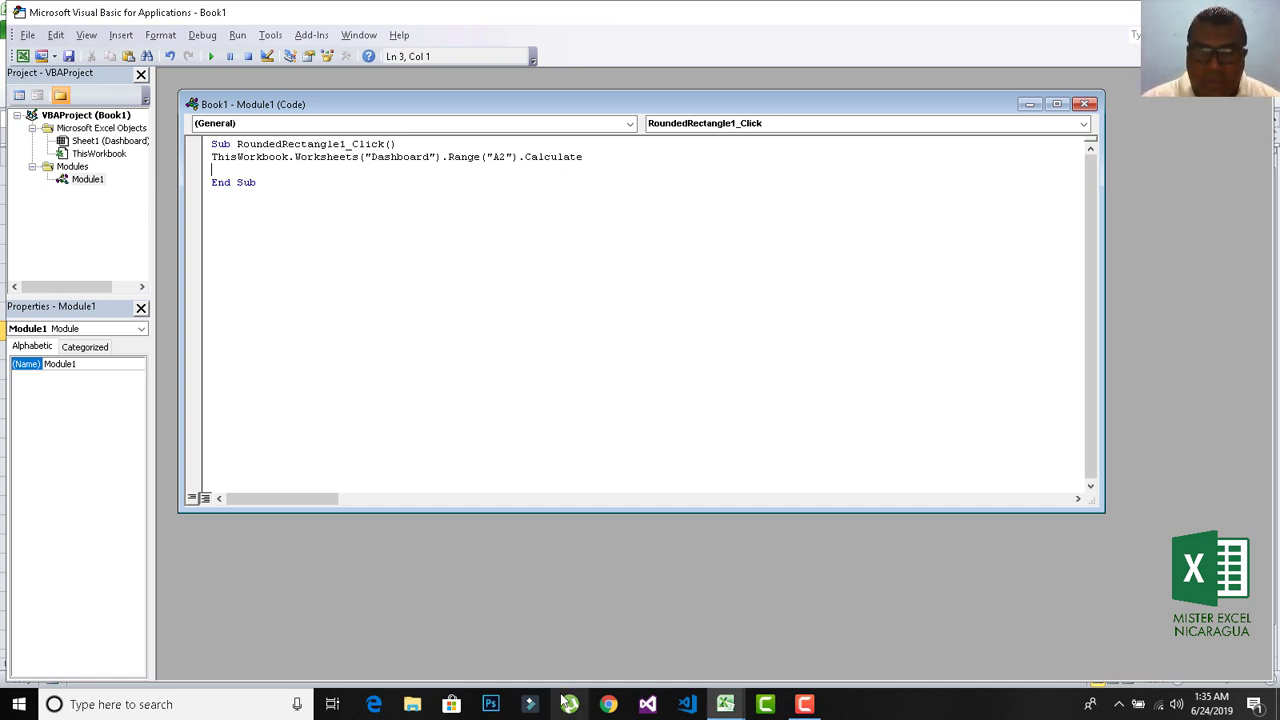
# Step: Switch to the Excel workbook and check the cell addresses of the three random numbers
pyautogui.moveTo(733, 708)
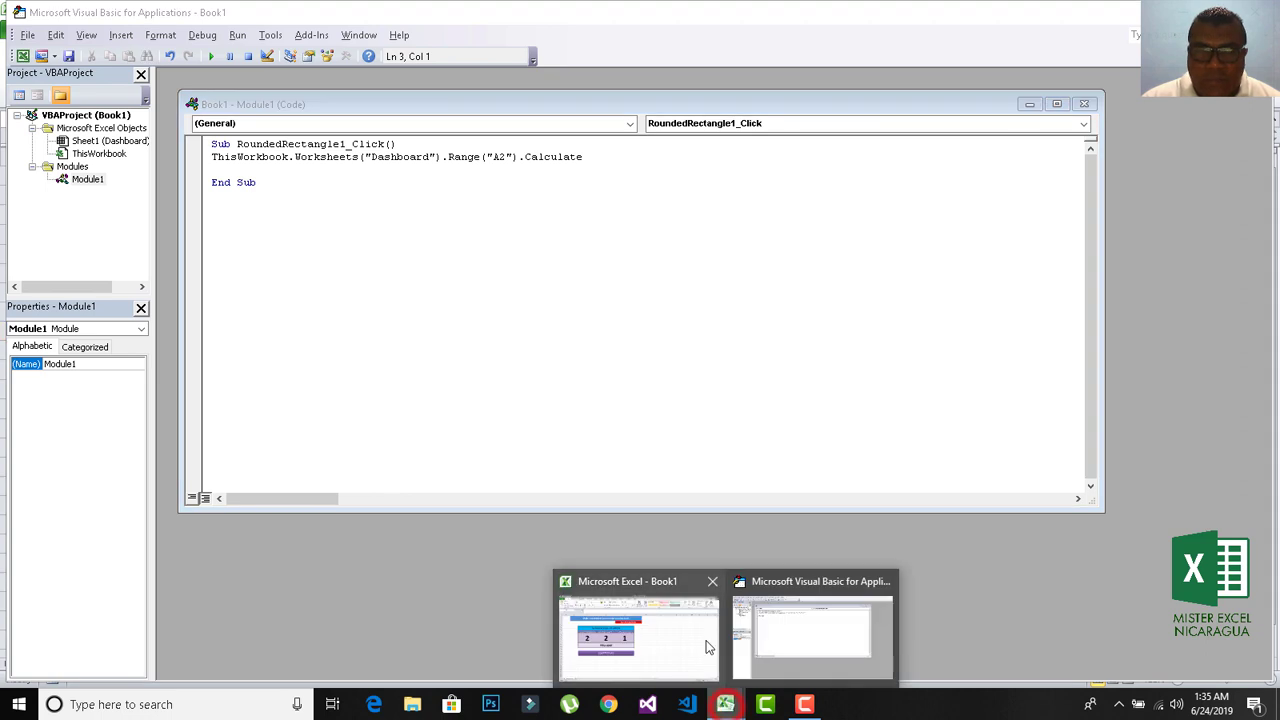
pyautogui.click(658, 638)
pyautogui.click(211, 344)
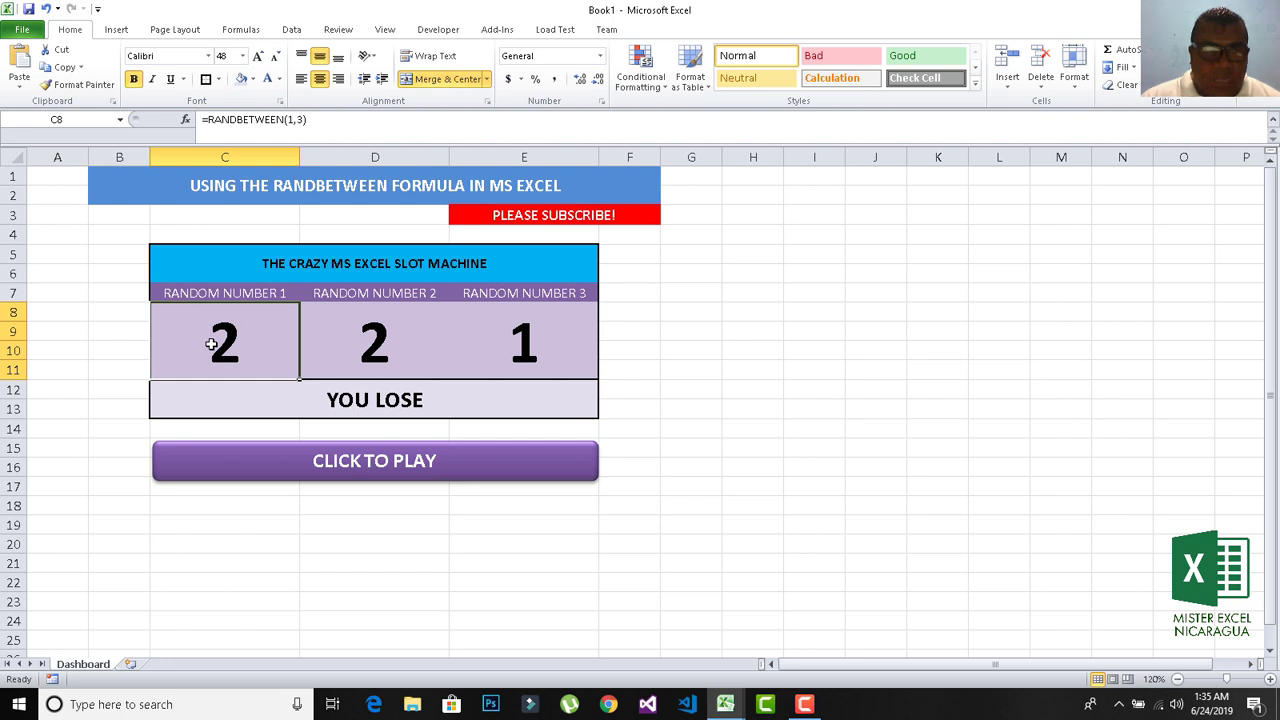
pyautogui.moveTo(211, 344); pyautogui.dragTo(516, 343)
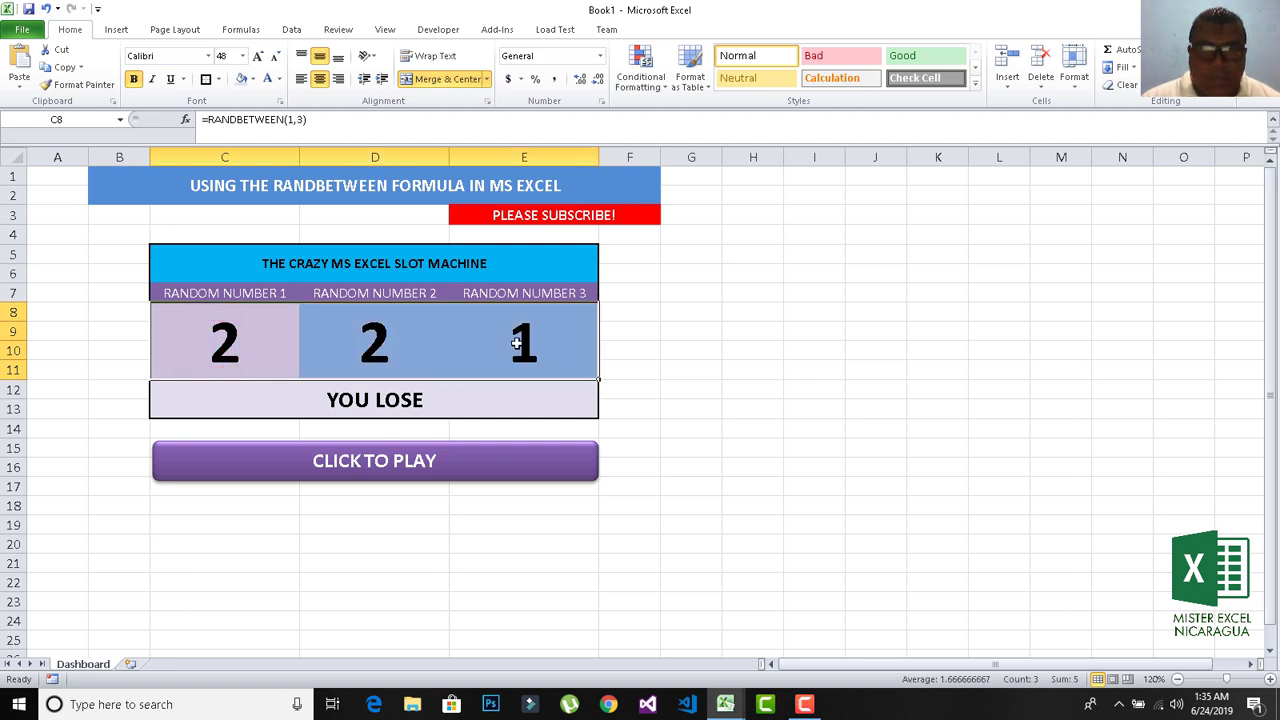
pyautogui.click(814, 386)
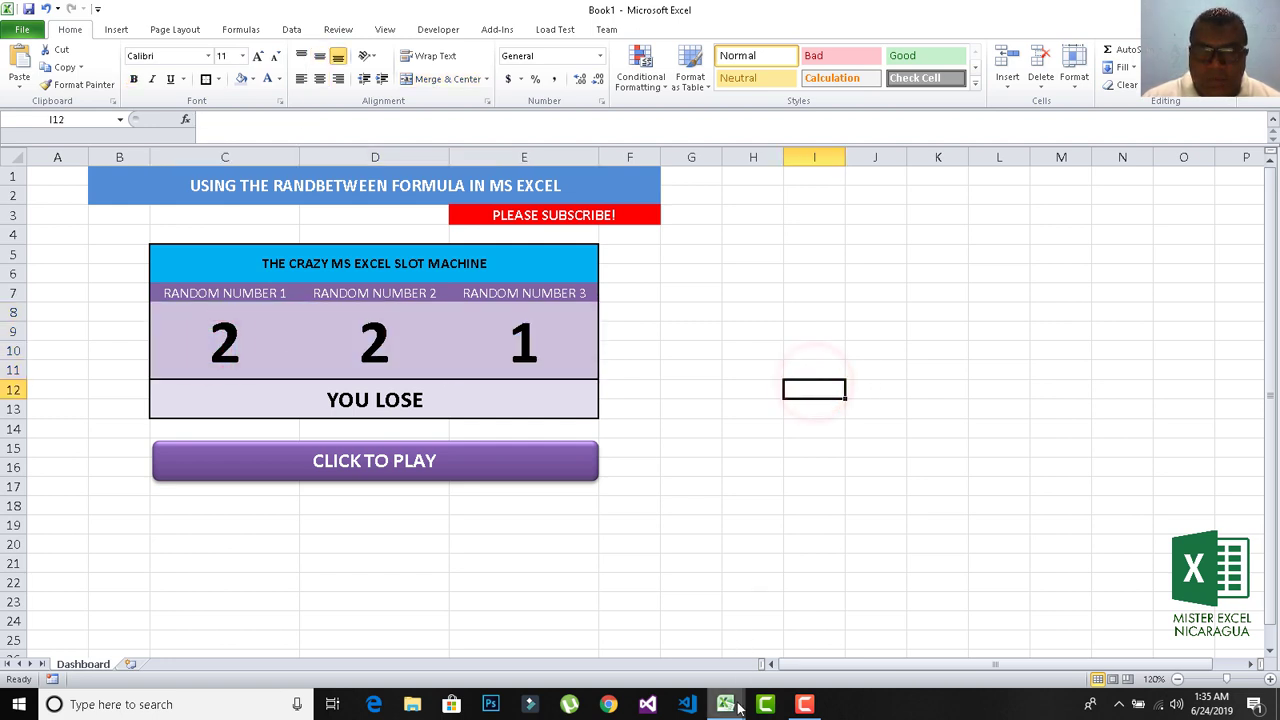
# Step: Return to the Visual Basic editor and change the cell reference in the Range statement to C8:D8
pyautogui.moveTo(738, 708)
pyautogui.click(782, 645)
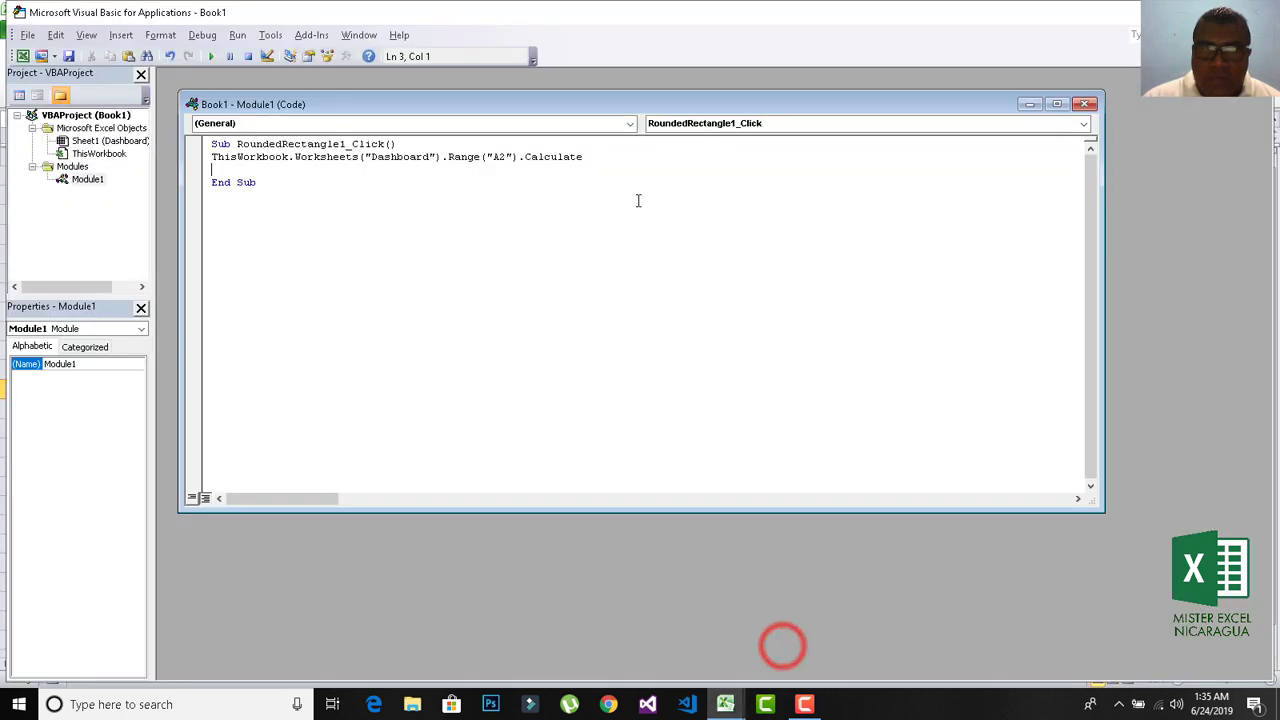
pyautogui.click(507, 157)
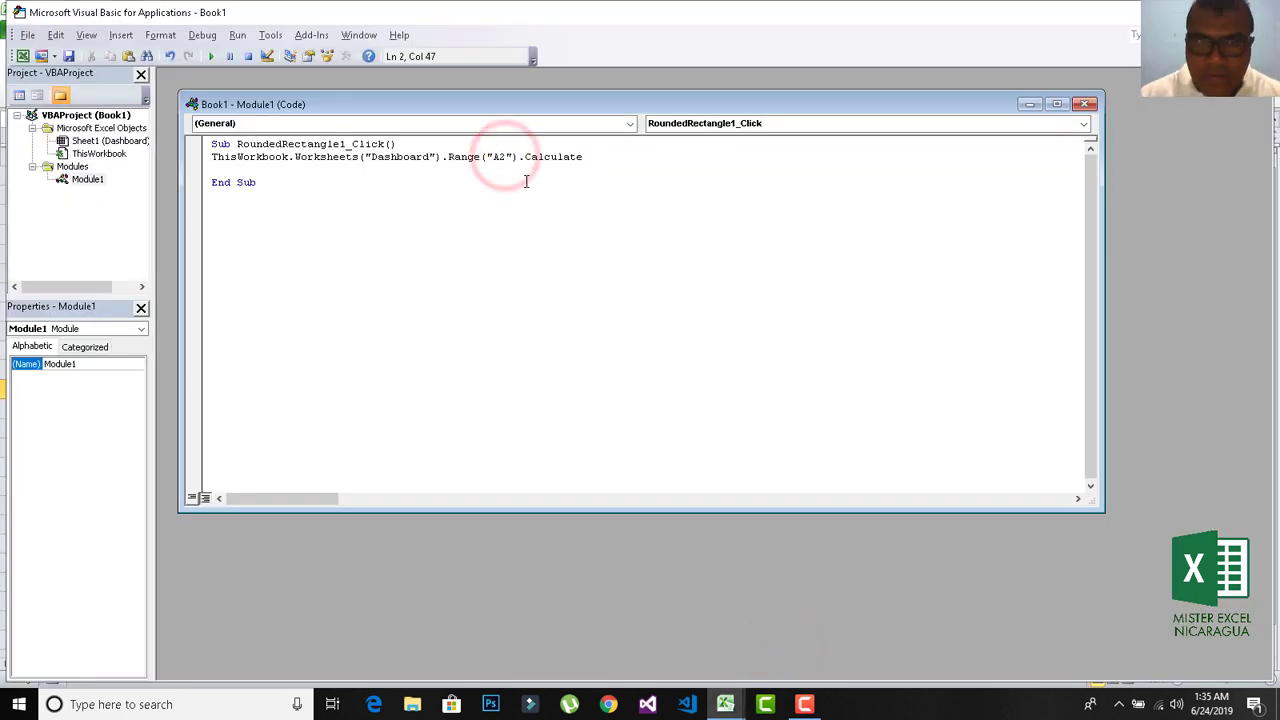
pyautogui.press('BackSpace')
pyautogui.press('BackSpace')
pyautogui.write('C8:')
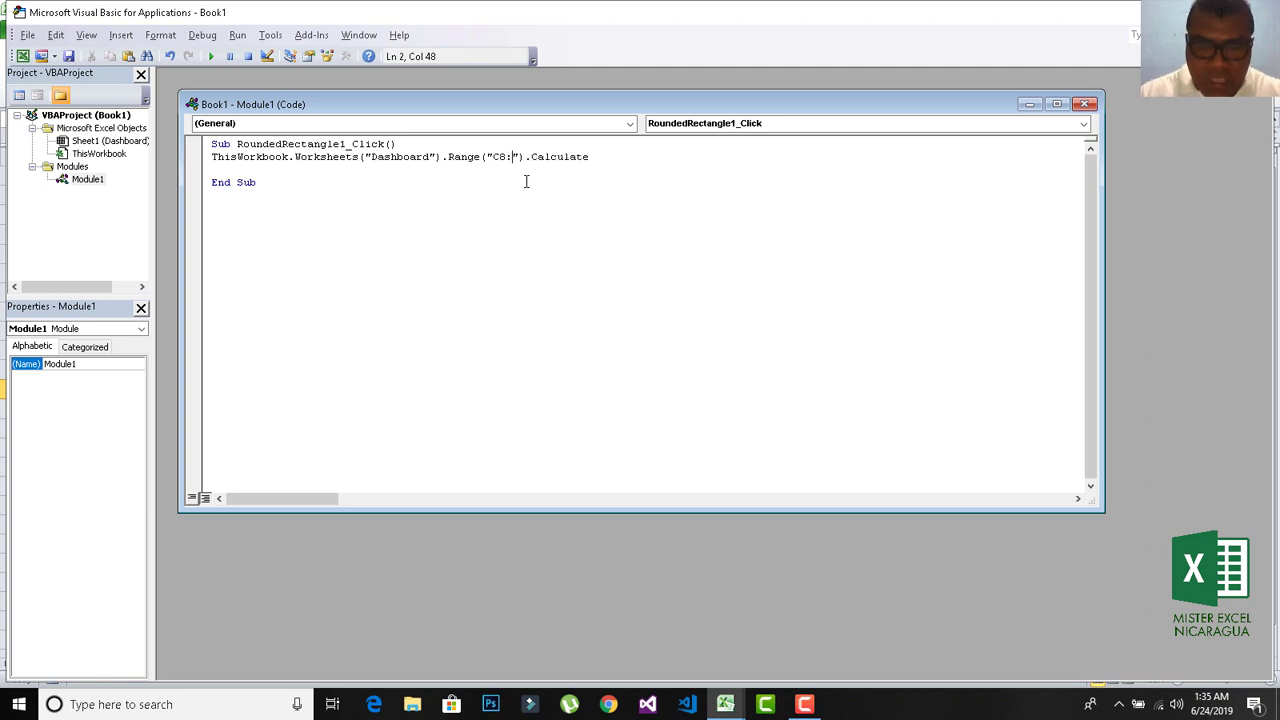
pyautogui.write('D8')
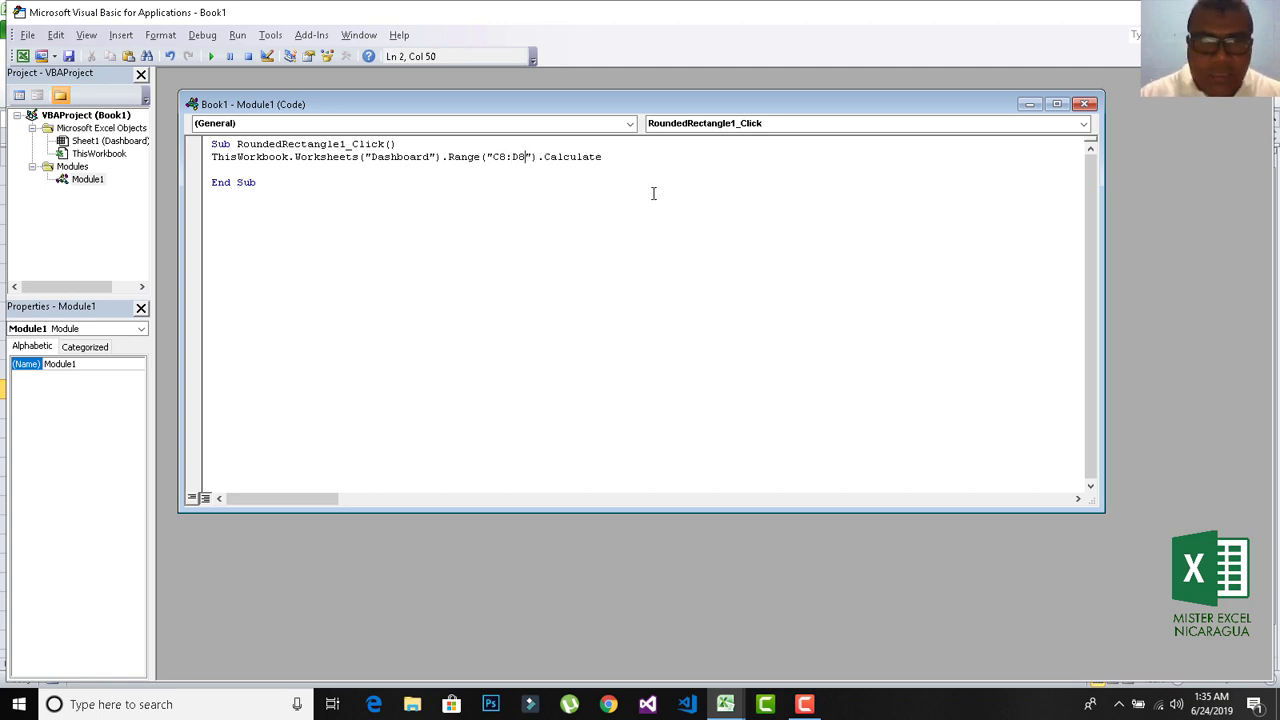
# Step: Delete the empty line above End Sub in the macro
pyautogui.click(651, 158)
pyautogui.click(215, 170)
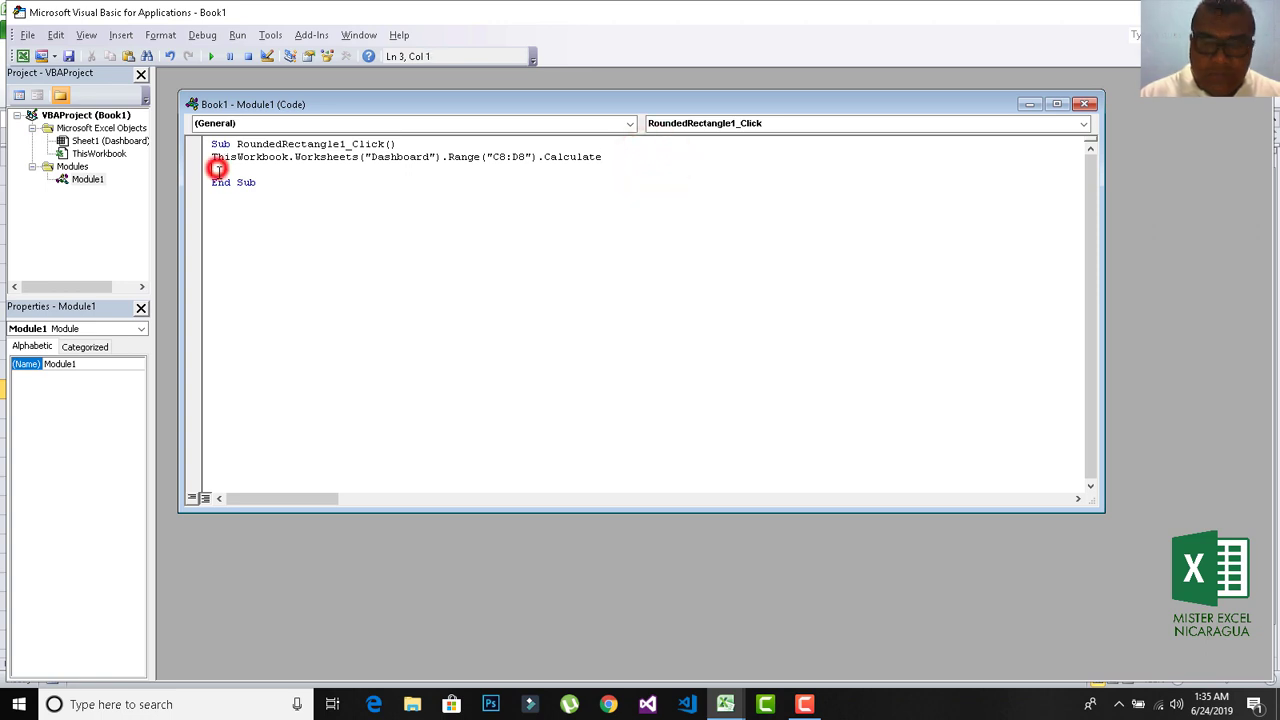
pyautogui.press('BackSpace')
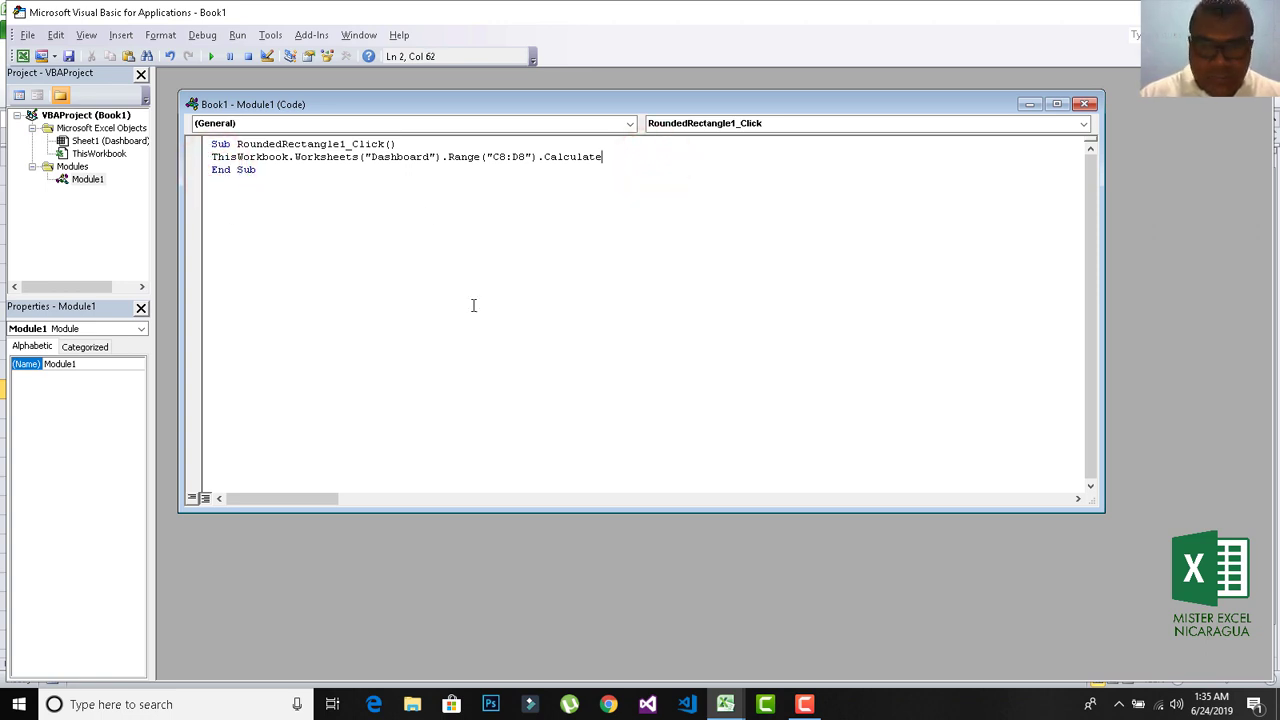
# Step: Switch to the Excel workbook and test the macro by playing several rounds with the CLICK TO PLAY shape
pyautogui.moveTo(722, 710)
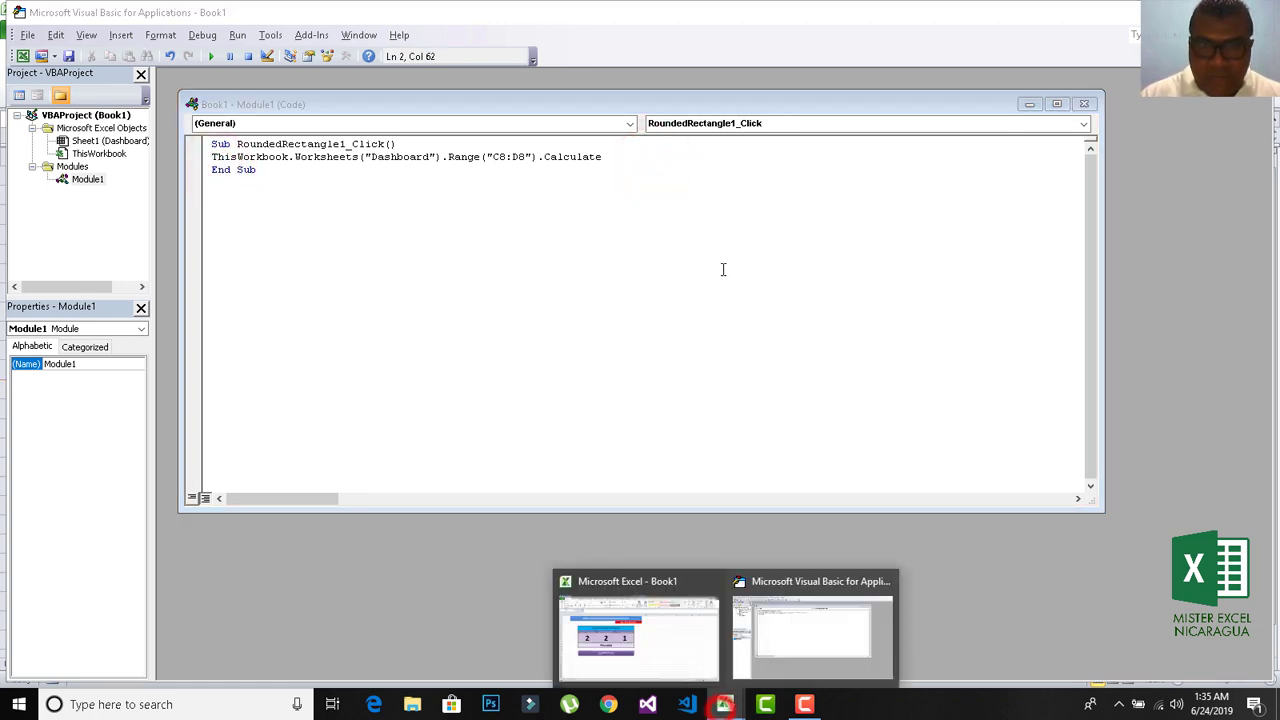
pyautogui.click(660, 640)
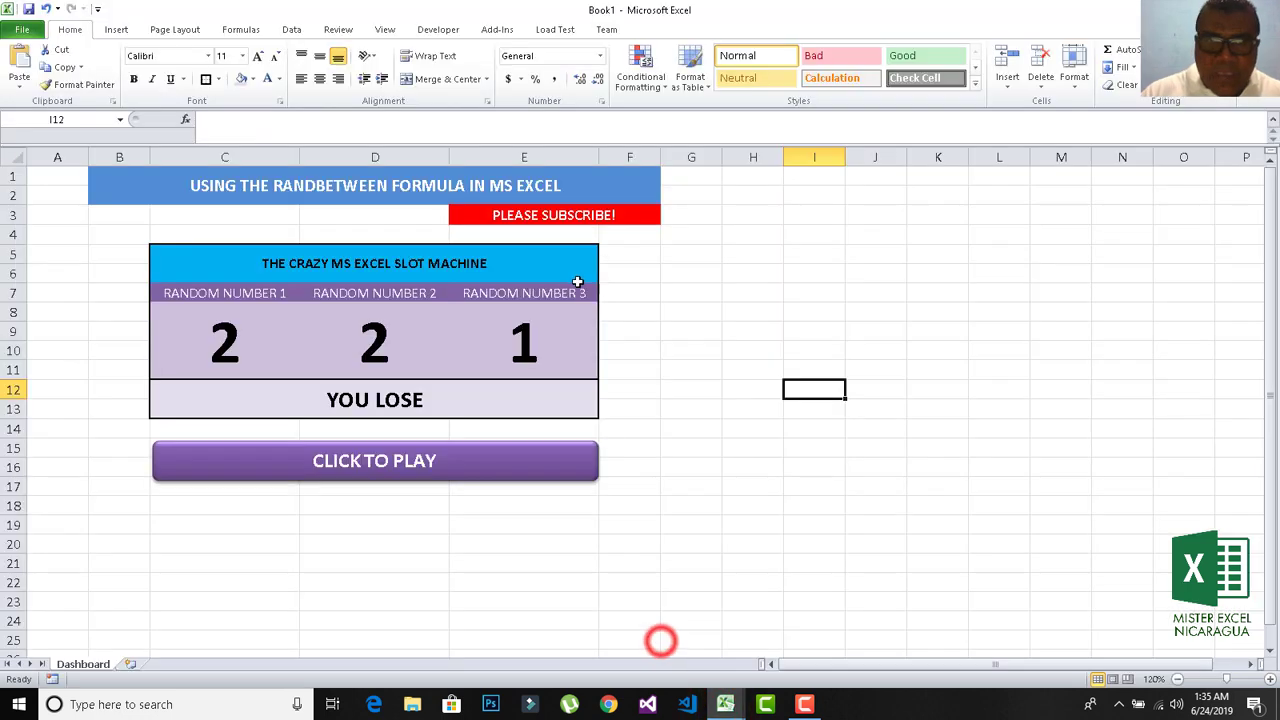
pyautogui.click(580, 540)
pyautogui.click(378, 472)
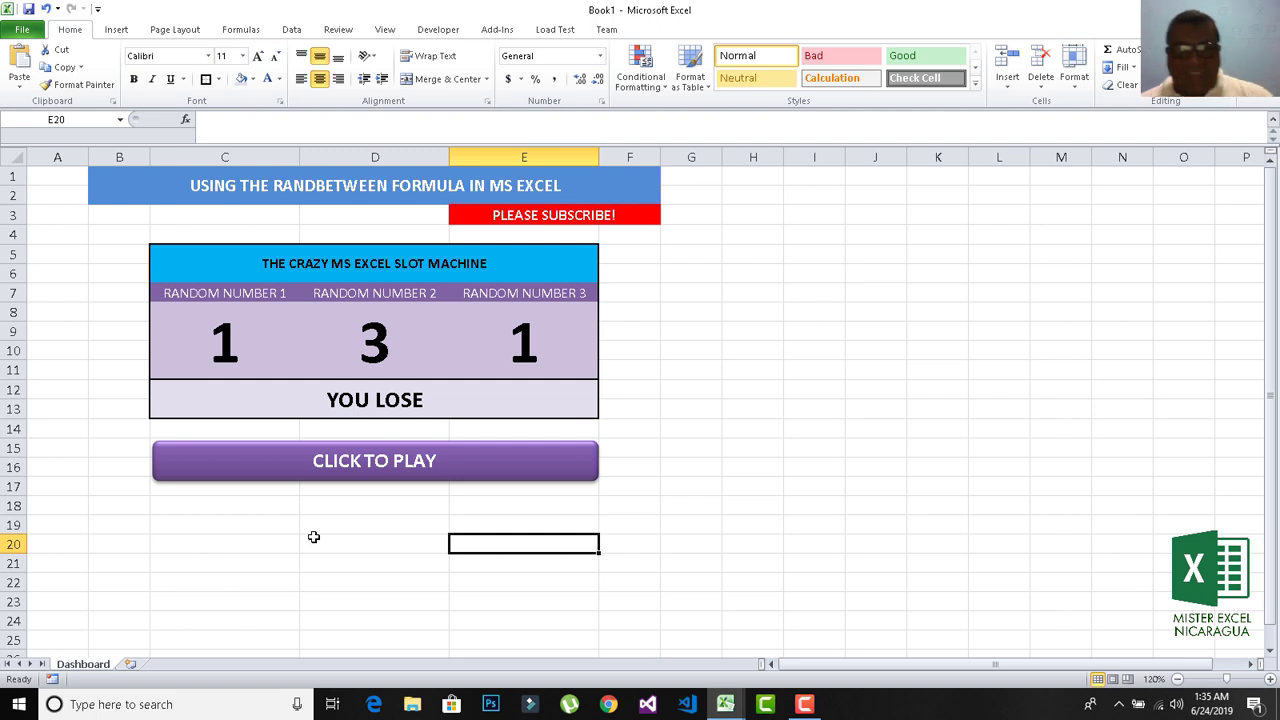
pyautogui.click(386, 480)
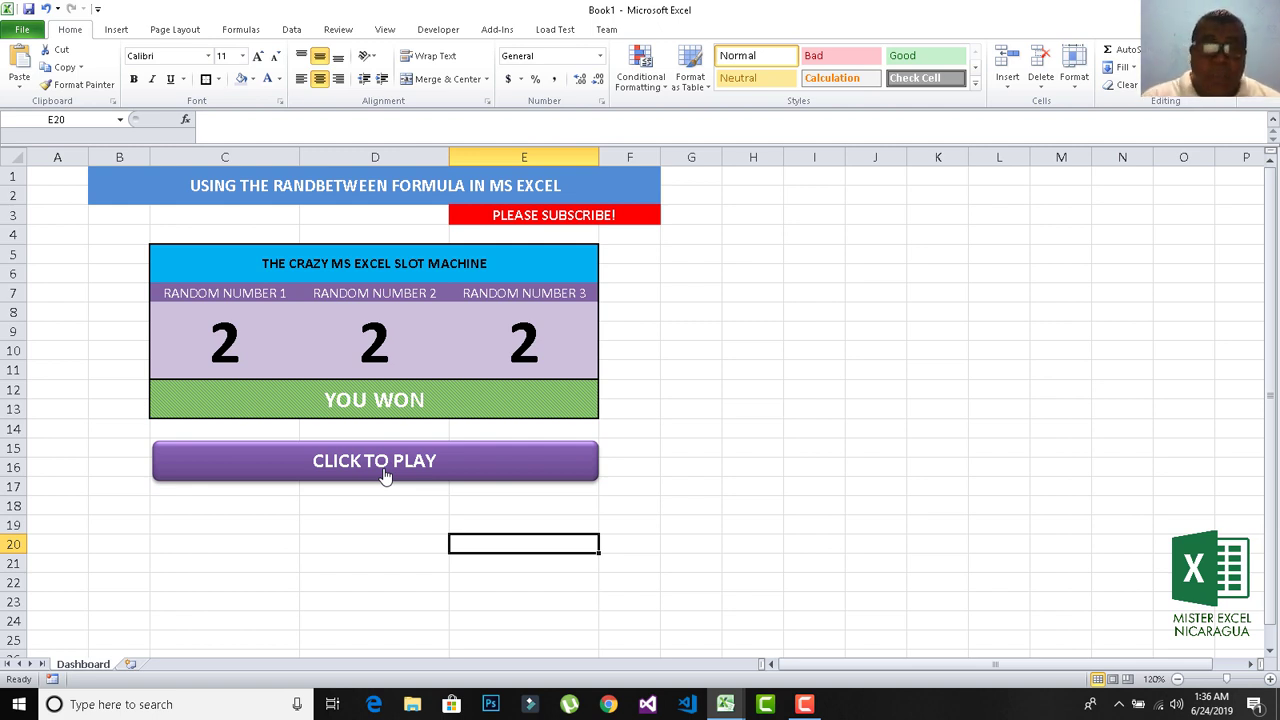
pyautogui.click(386, 503)
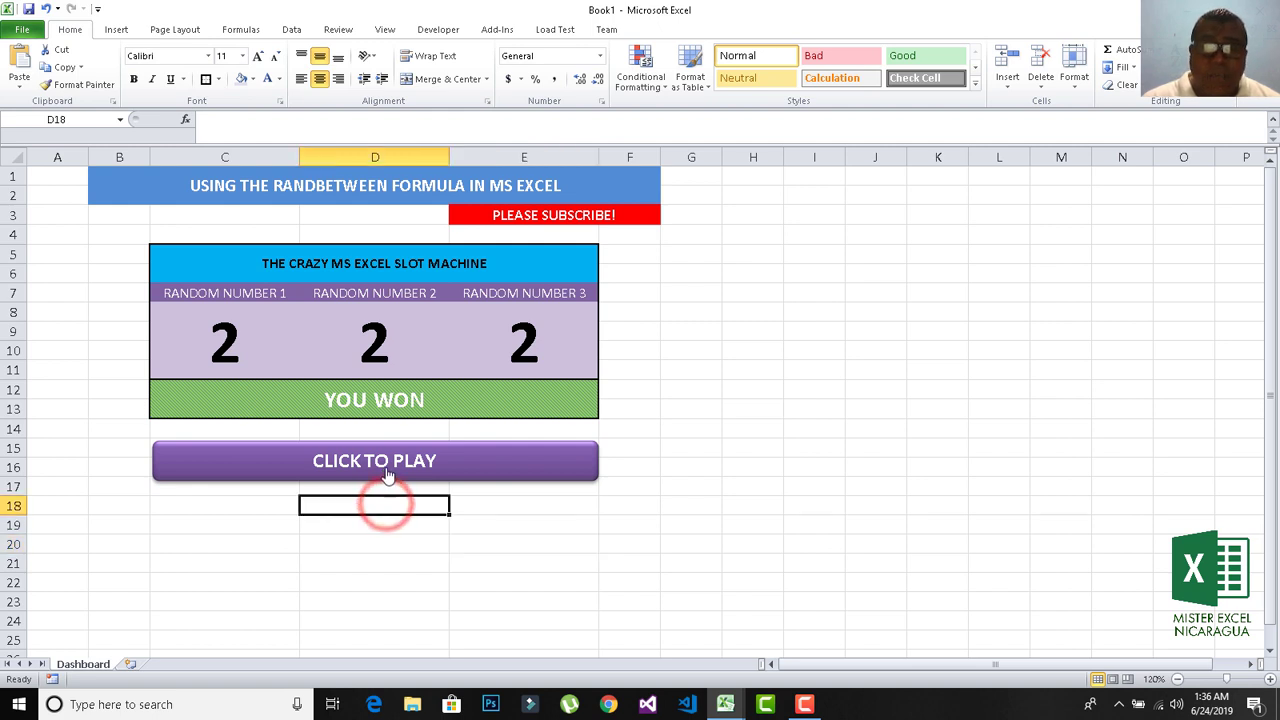
pyautogui.click(388, 472)
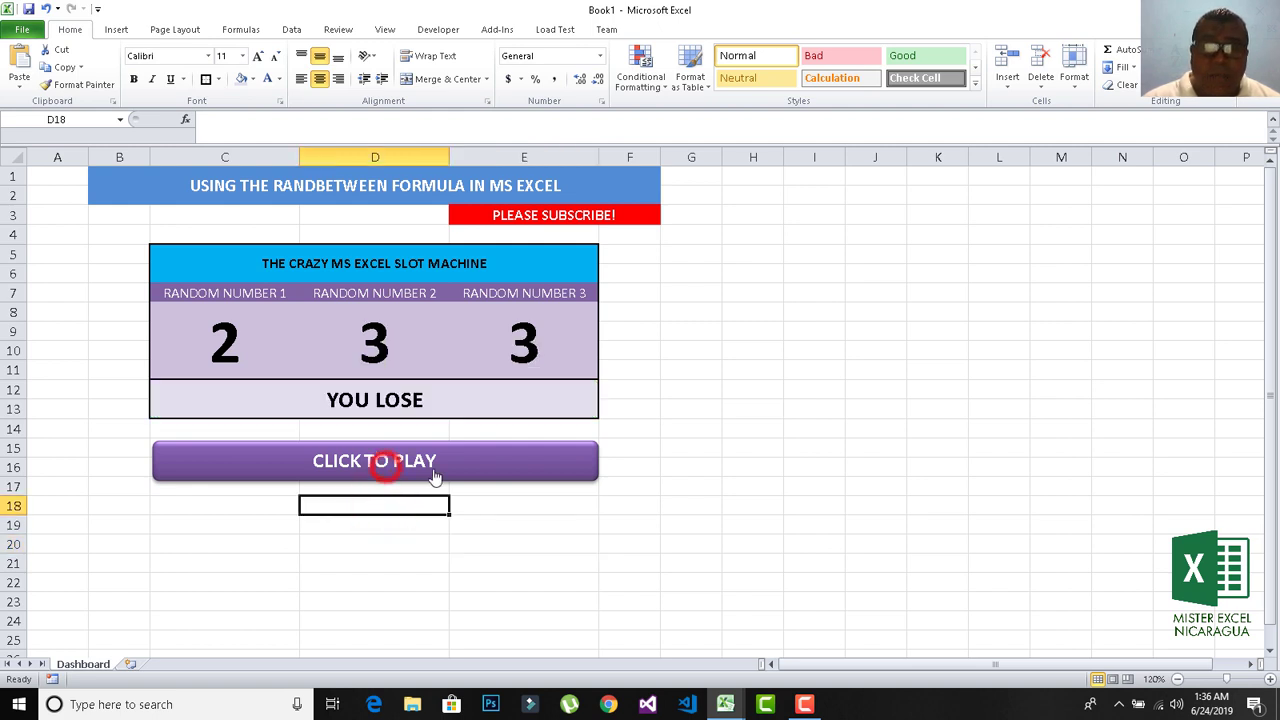
pyautogui.click(498, 472)
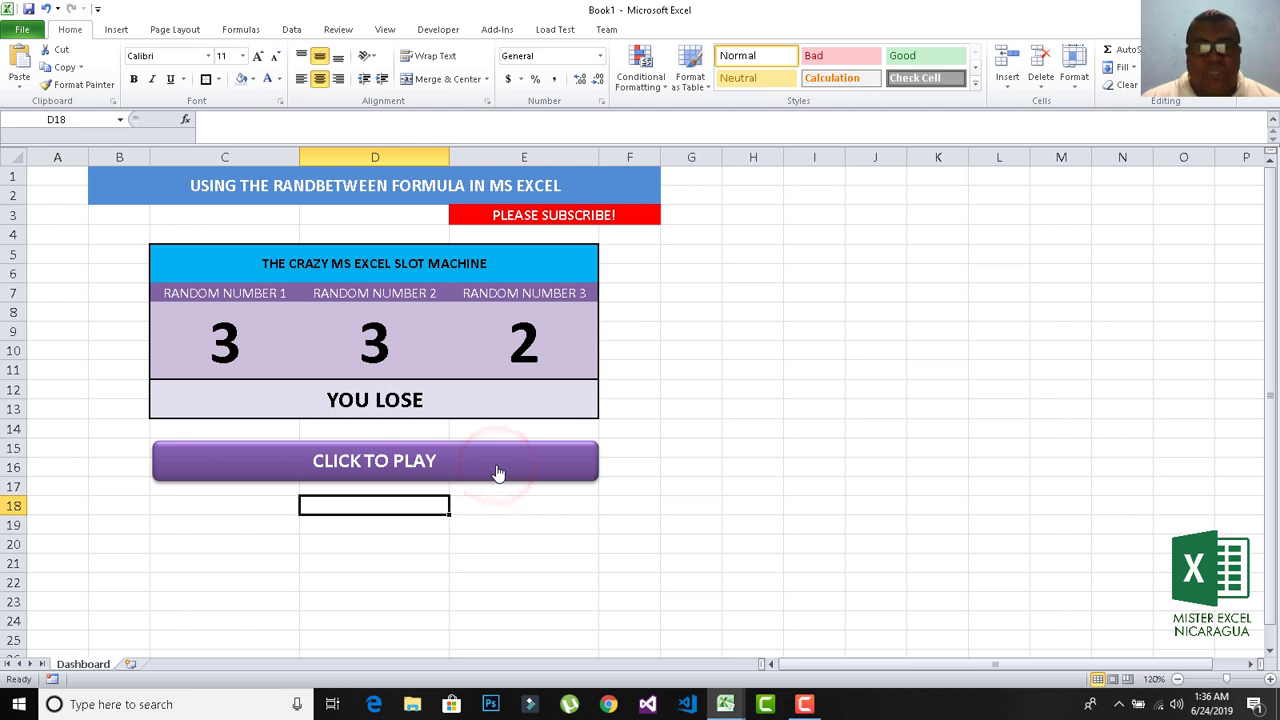
pyautogui.click(498, 472)
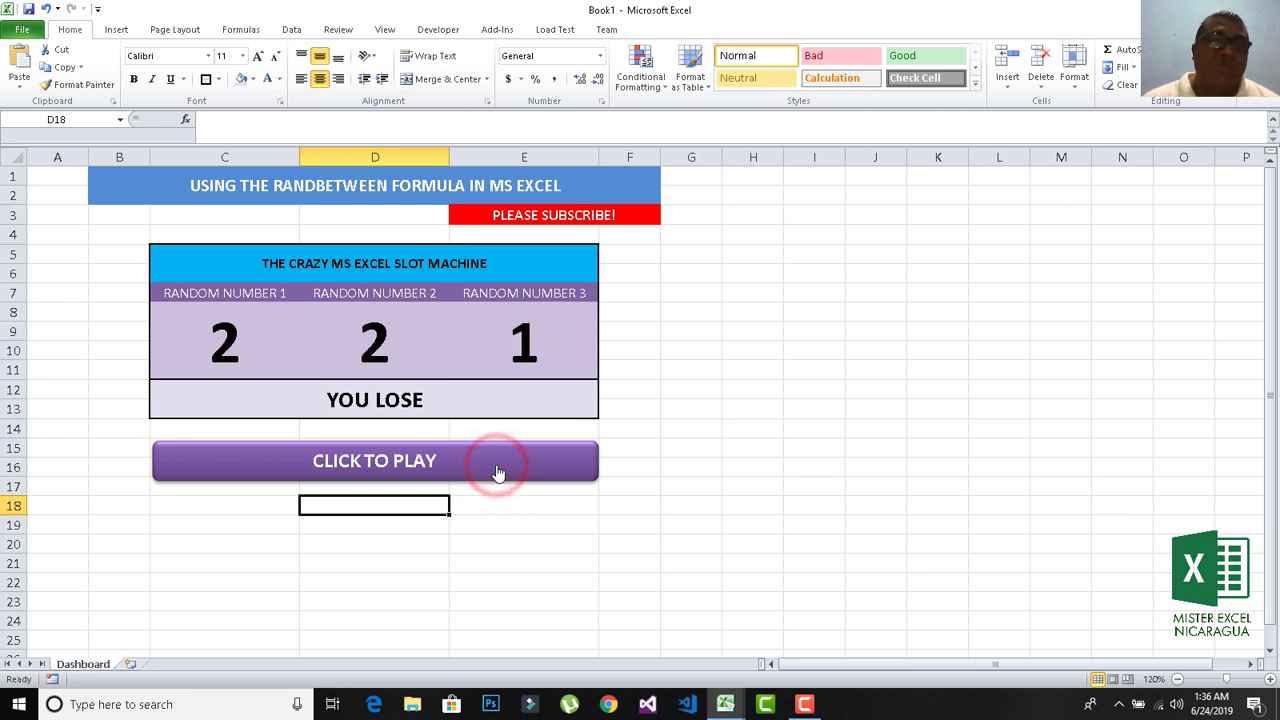
pyautogui.click(498, 472)
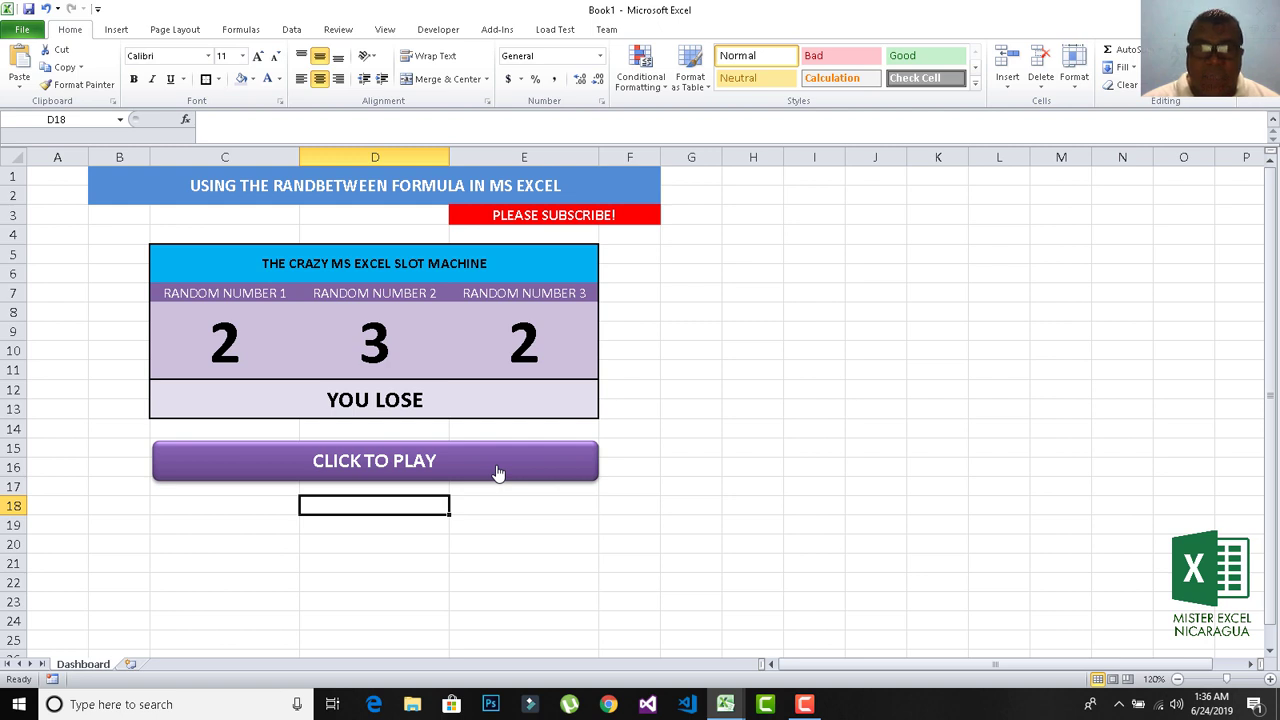
pyautogui.click(498, 472)
pyautogui.click(498, 472)
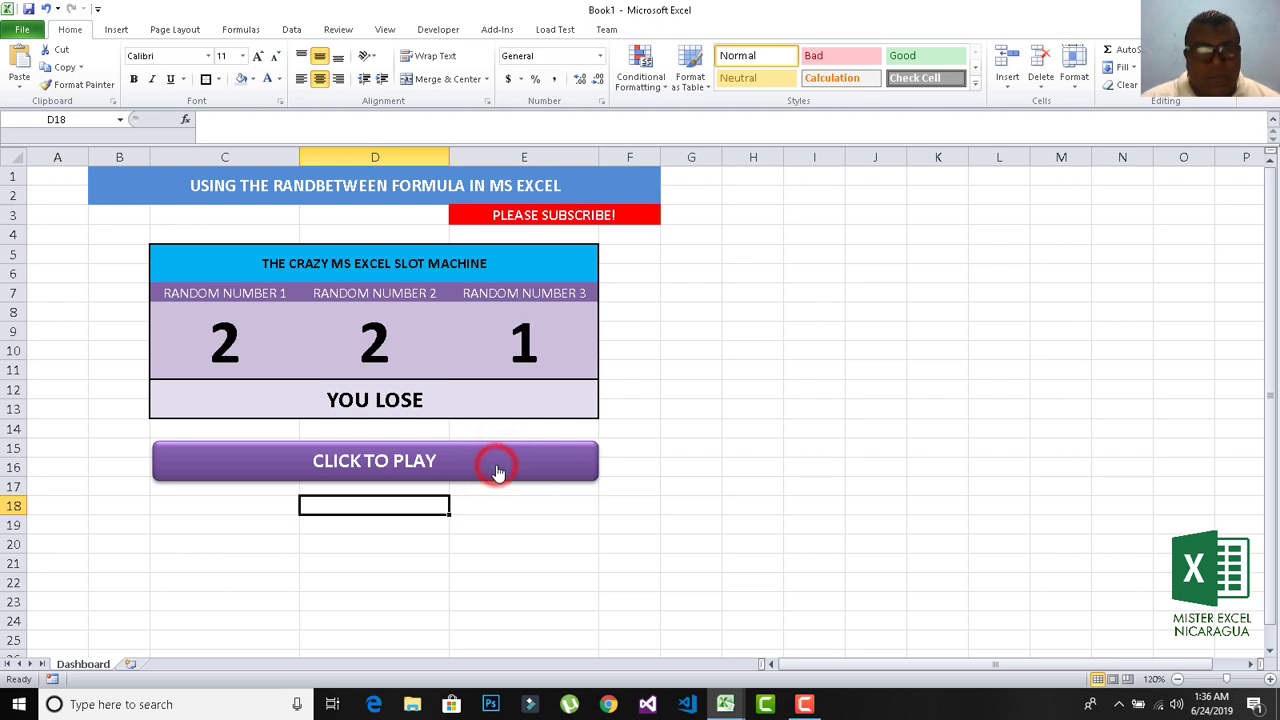
pyautogui.click(498, 472)
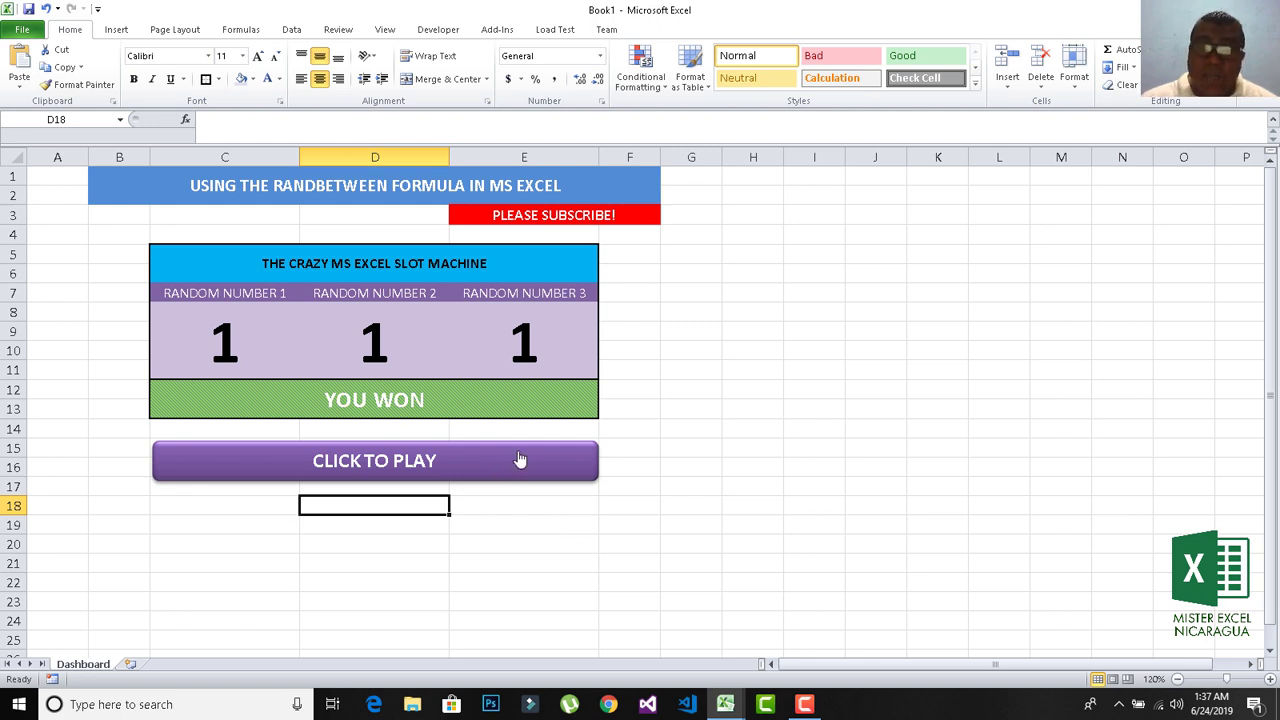
pyautogui.click(518, 459)
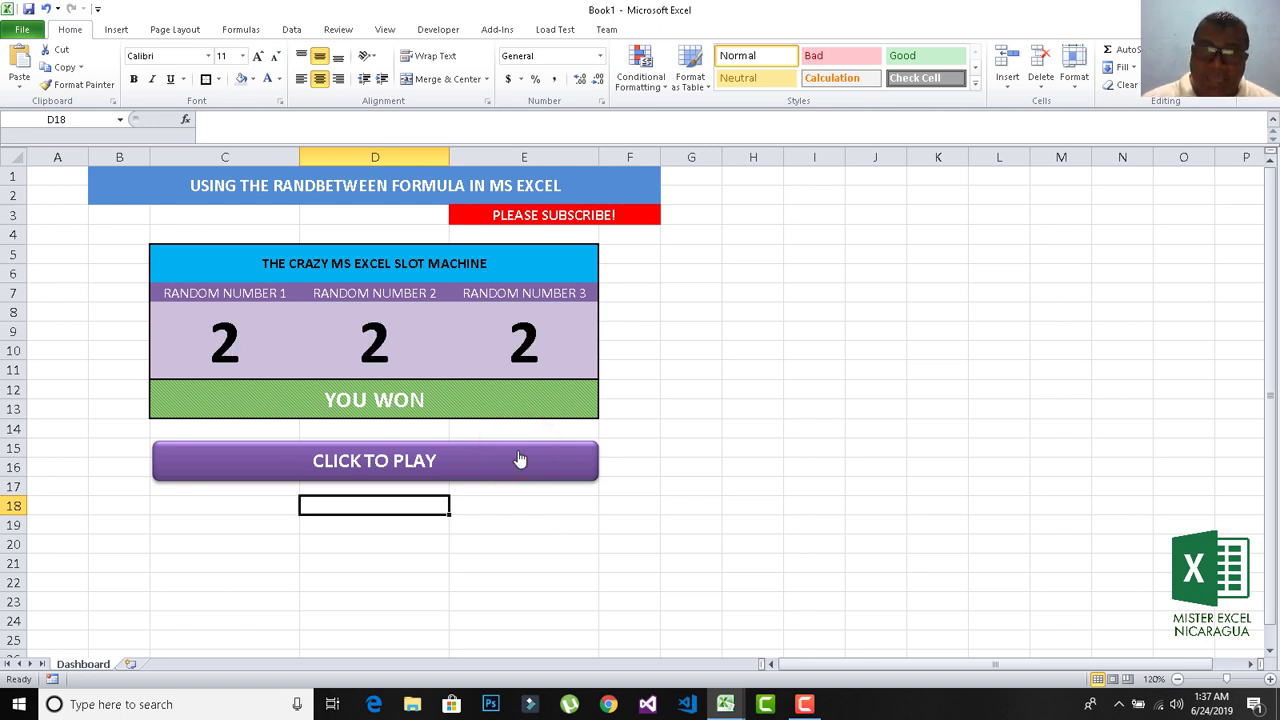